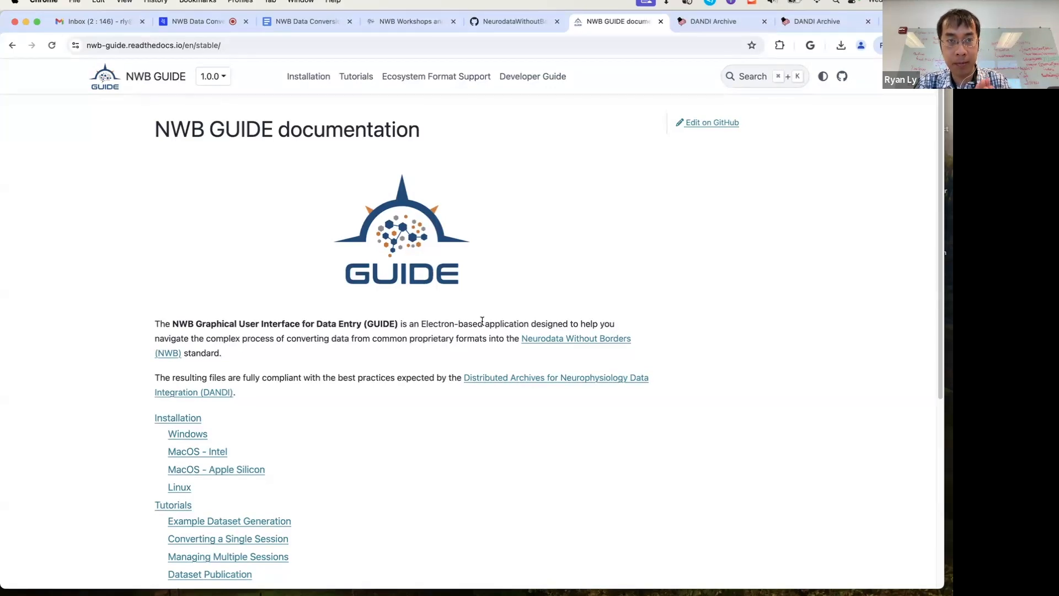
# Browse the NWB GUIDE documentation's Installation and Tutorials pages, ending on the Ecosystem Format Support page
pyautogui.click(109, 45)
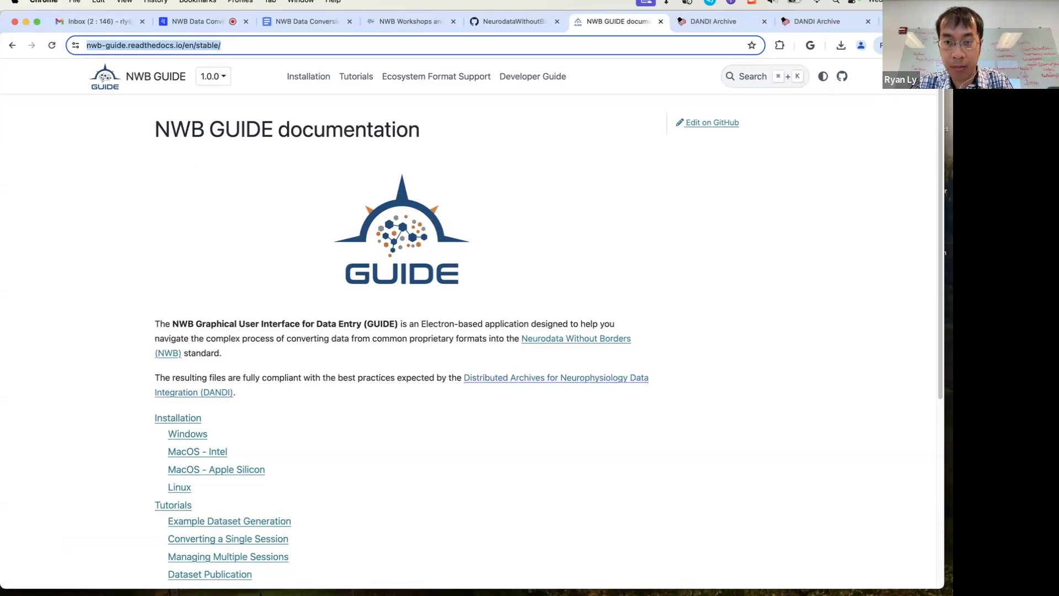
pyautogui.click(606, 417)
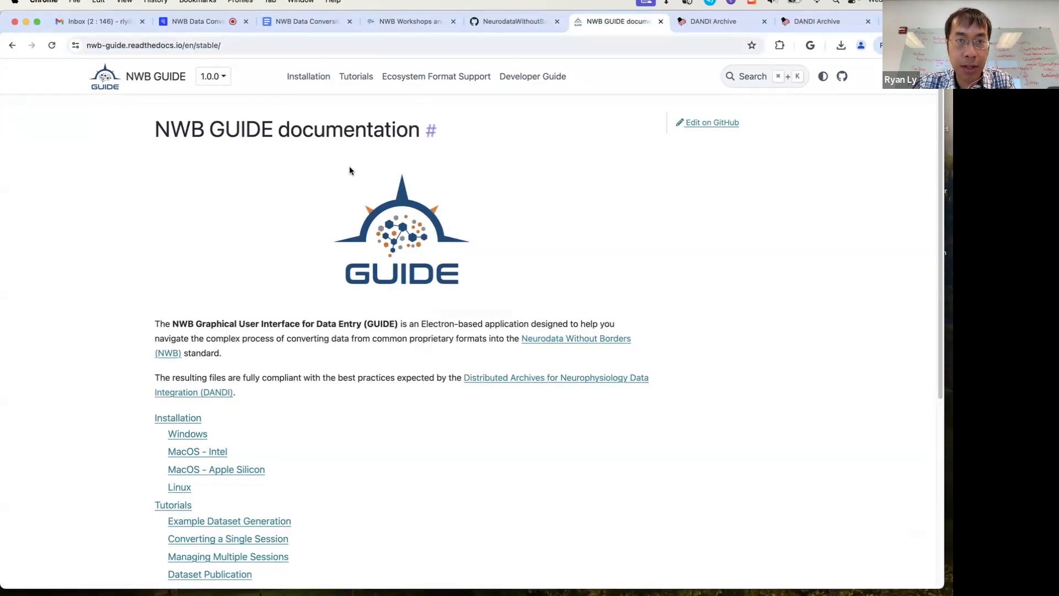
pyautogui.click(307, 78)
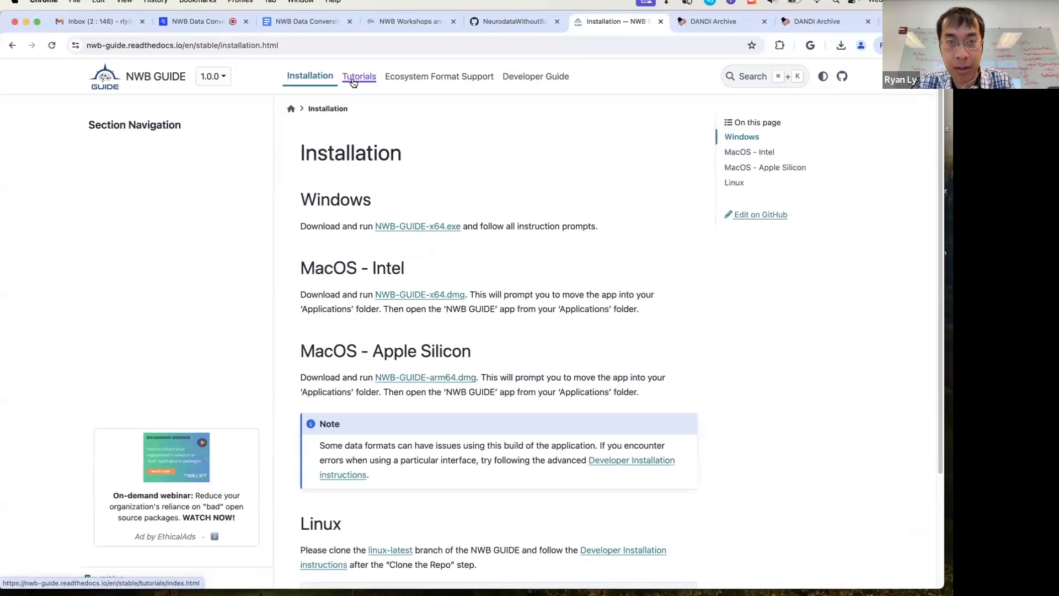
pyautogui.click(355, 82)
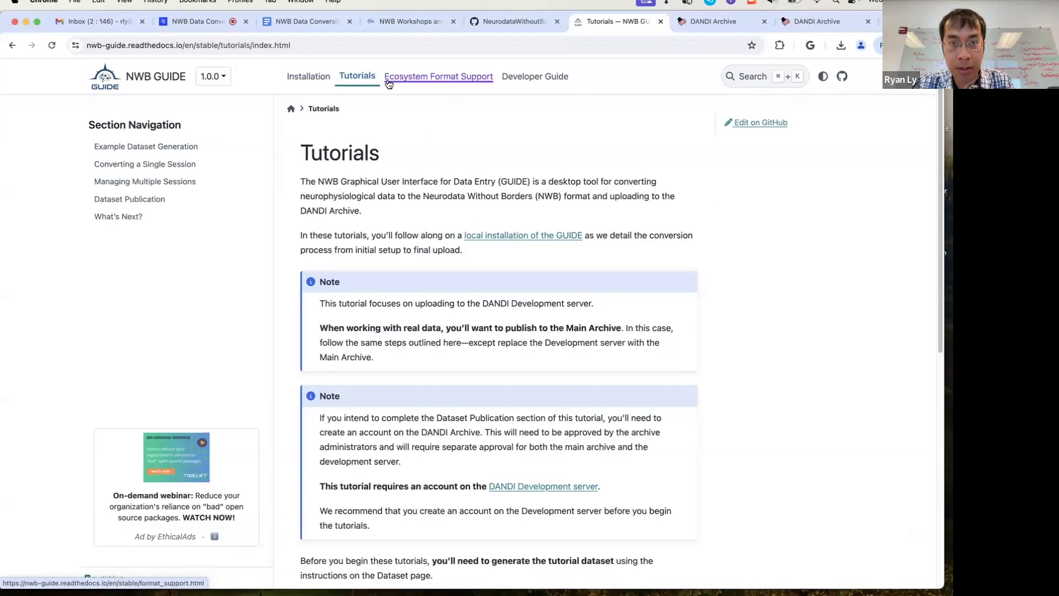
pyautogui.click(389, 83)
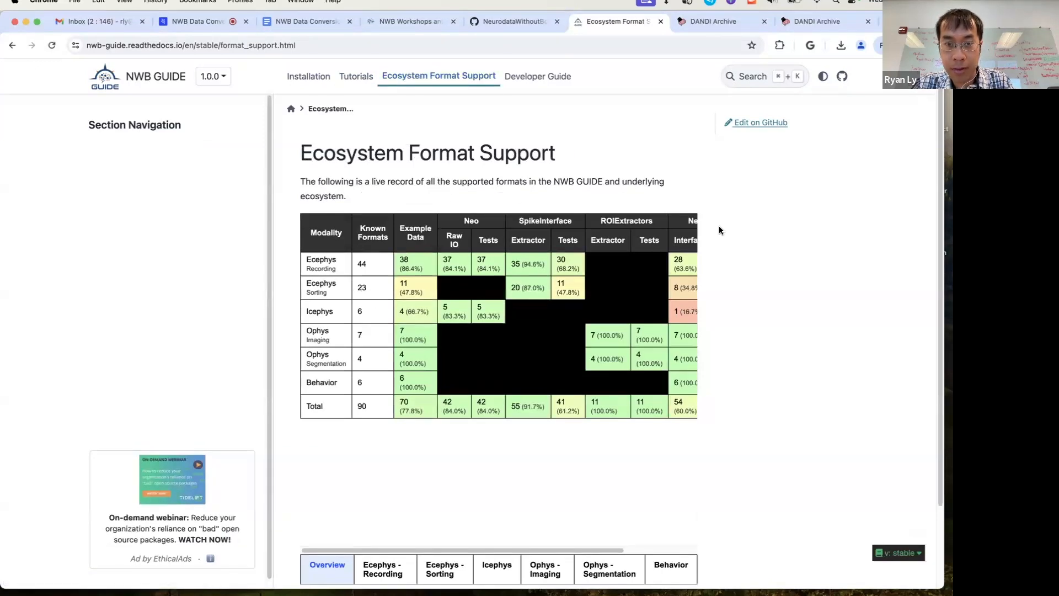
# Examine the Ecephys - Recording format table, checking the listed formats, suffixes, NWB GUIDE support and Status columns
pyautogui.scroll(-2, 720, 230)
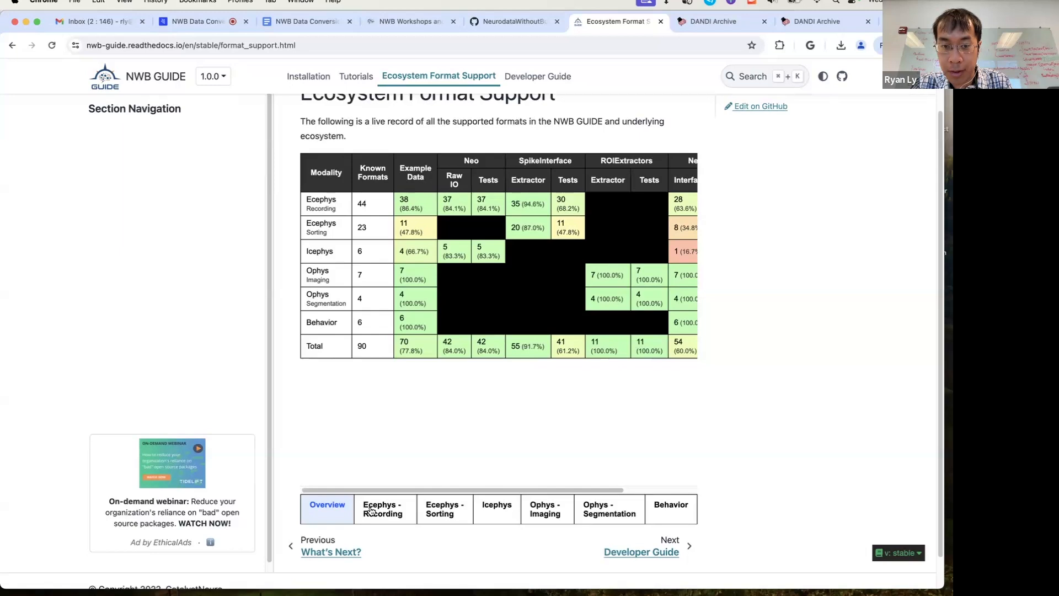
pyautogui.click(400, 510)
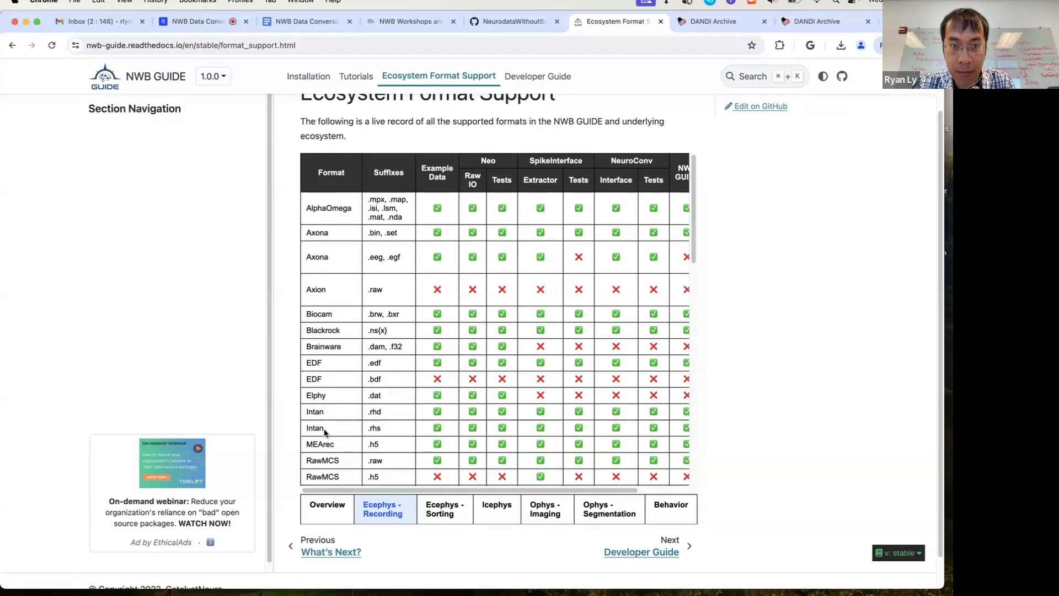
pyautogui.hscroll(2, 593, 355)
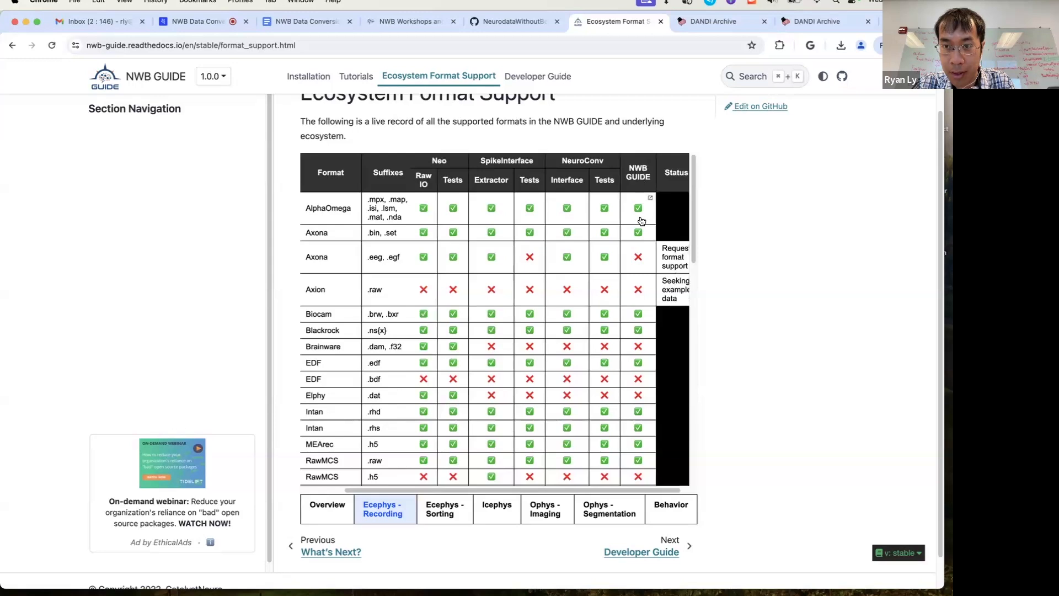
pyautogui.hscroll(1, 640, 227)
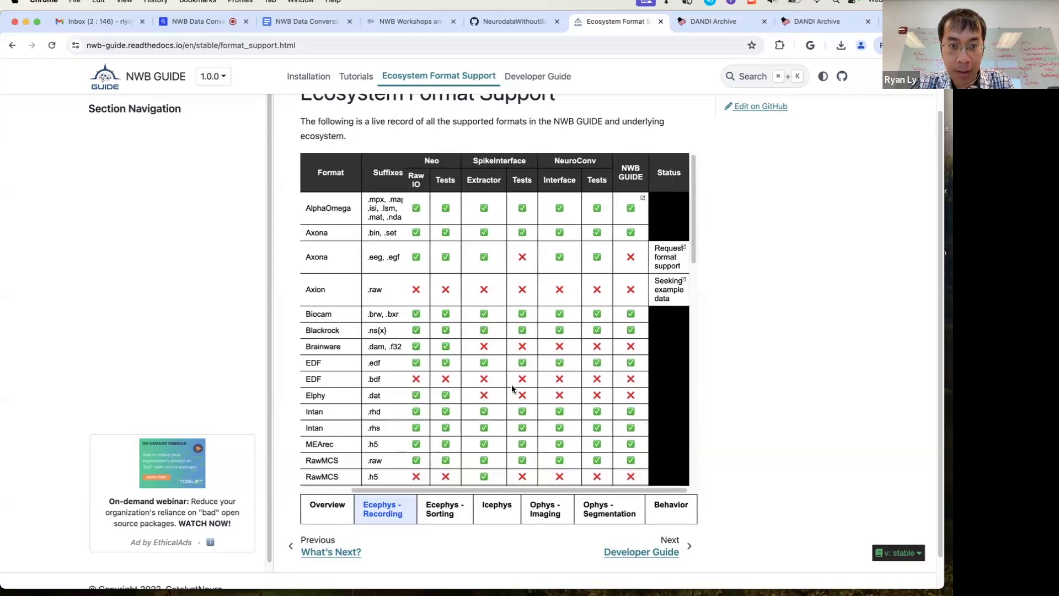
pyautogui.hscroll(-3, 511, 389)
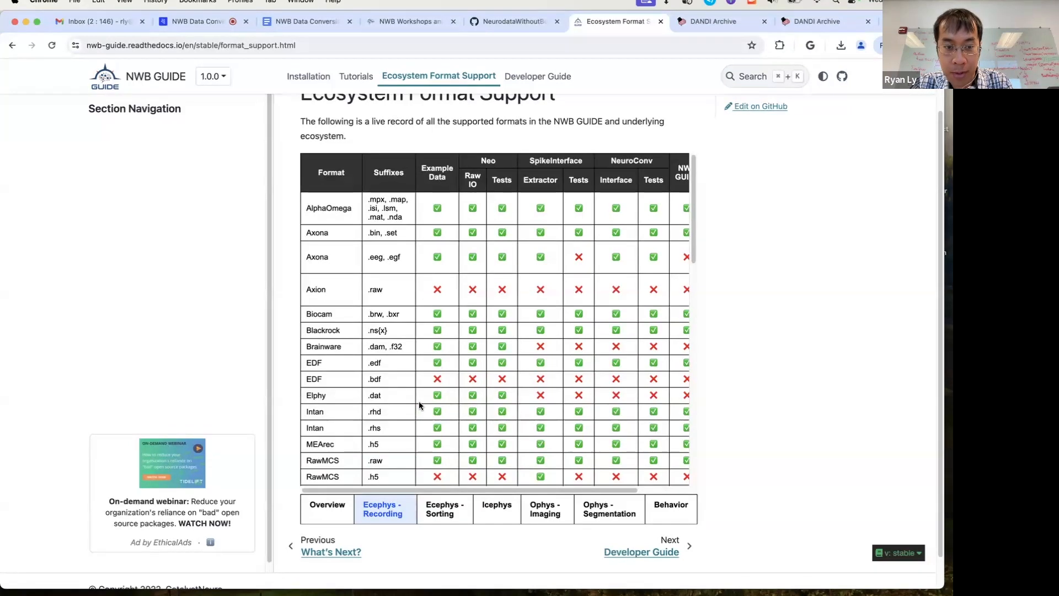
pyautogui.scroll(-5, 419, 406)
pyautogui.scroll(-6, 419, 405)
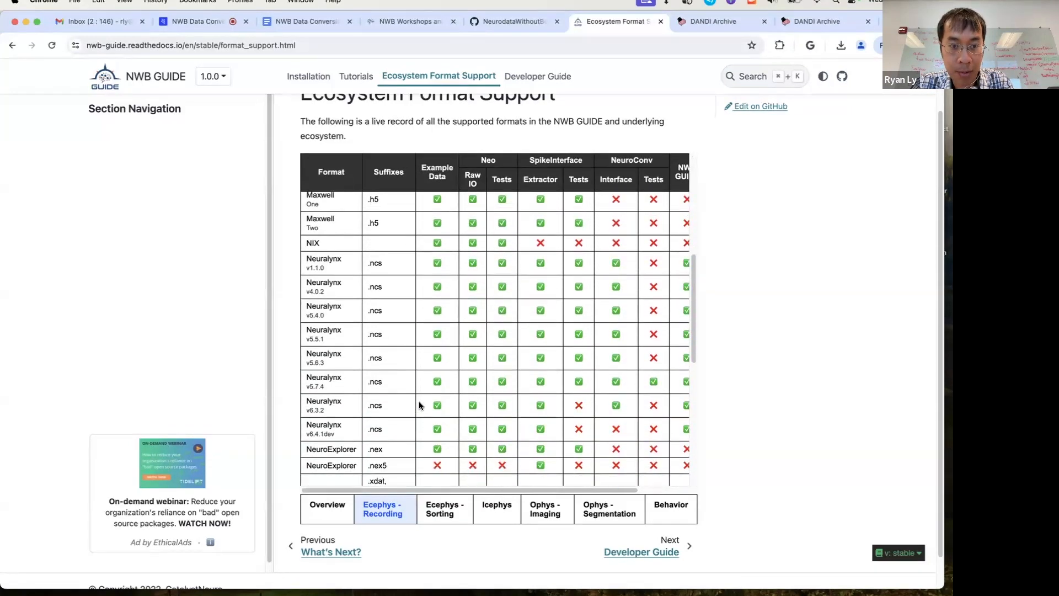
pyautogui.scroll(-2, 419, 402)
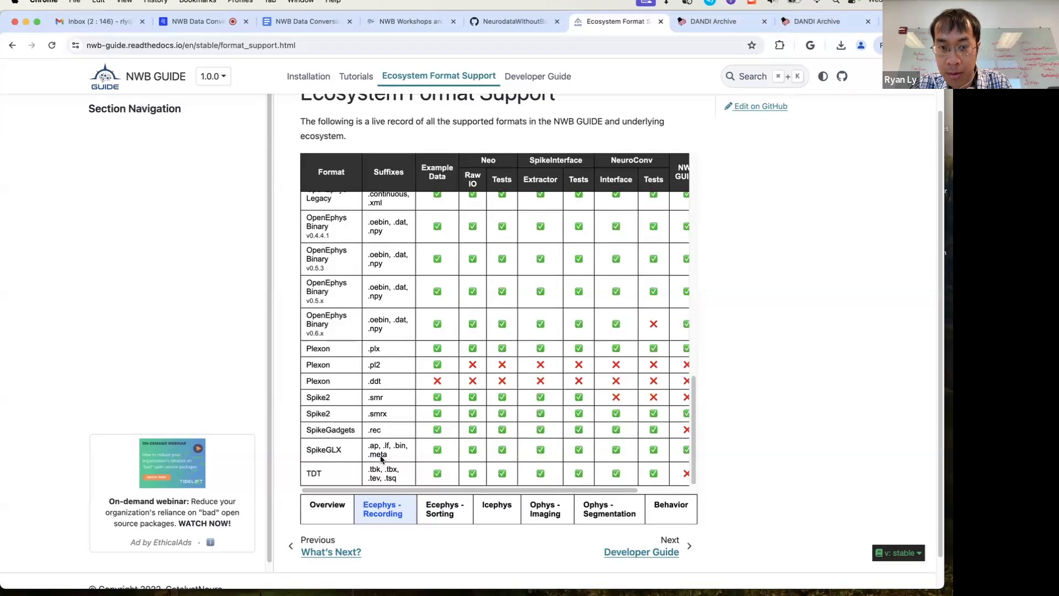
pyautogui.hscroll(3, 524, 454)
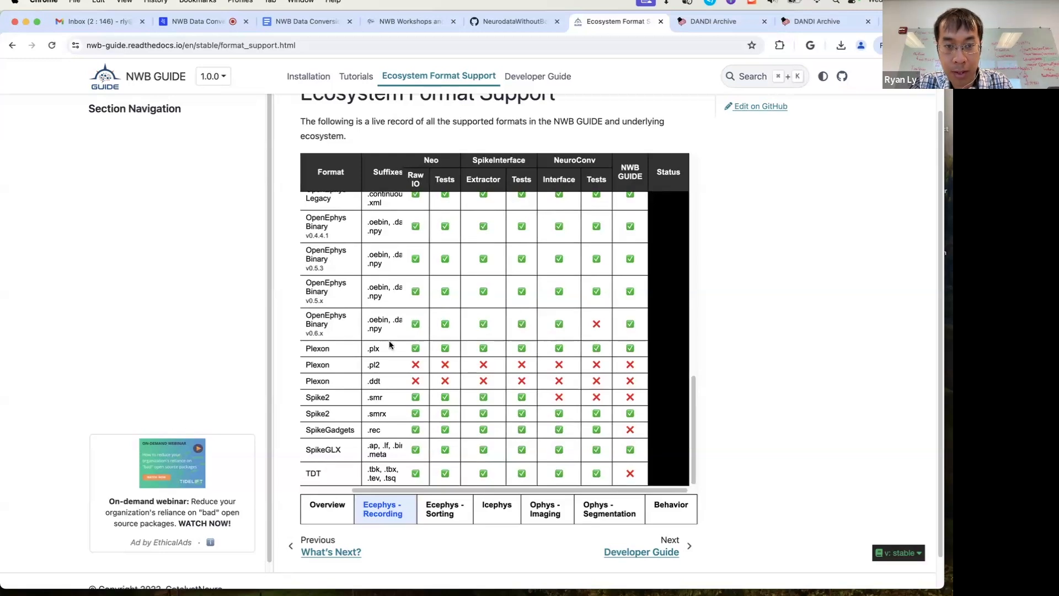
pyautogui.scroll(2, 478, 306)
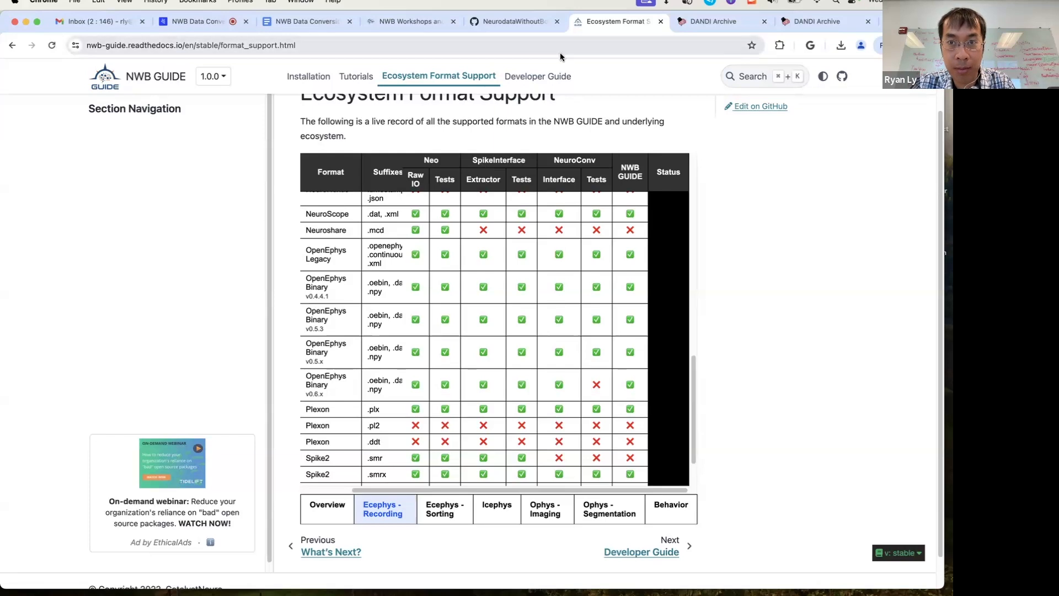
# Switch to the nwb-guide GitHub repository and bring up its new-issue templates, highlighting Request Format Support
pyautogui.hotkey('ctrl', 'shift', 'Tab')
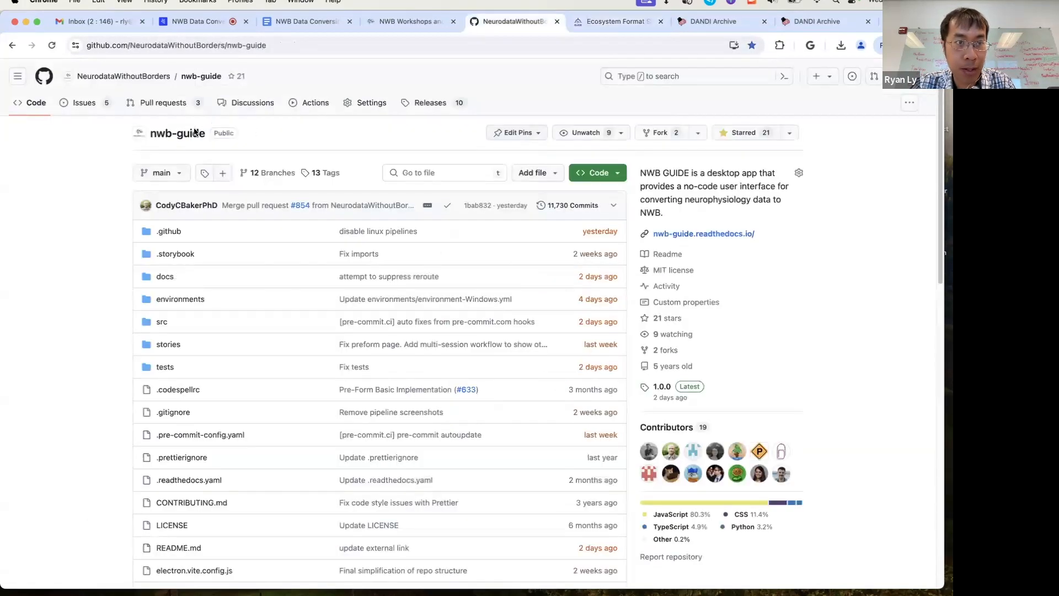
pyautogui.click(96, 103)
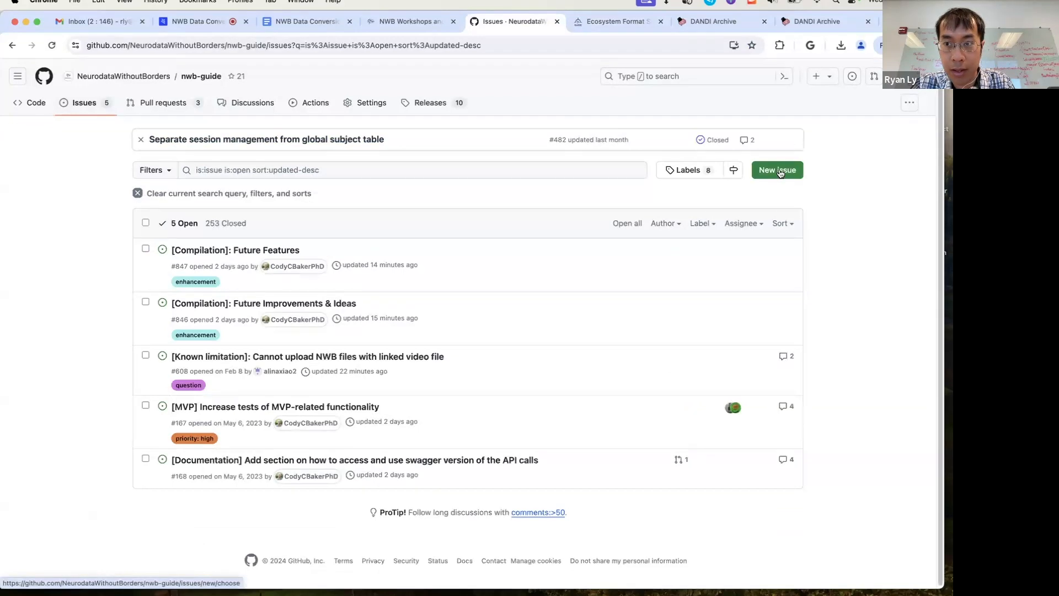
pyautogui.click(779, 170)
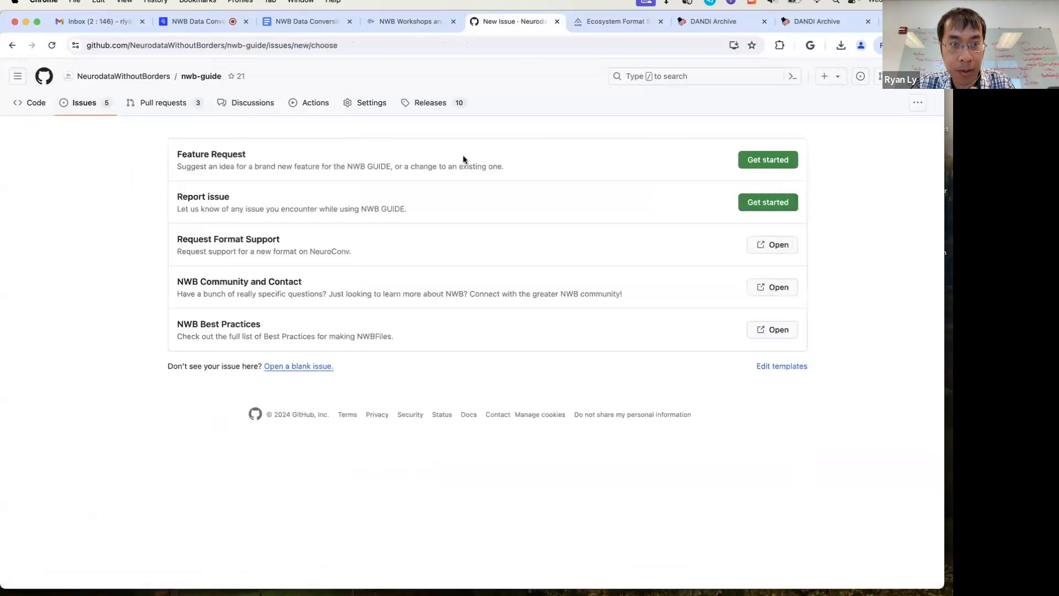
pyautogui.tripleClick(195, 240)
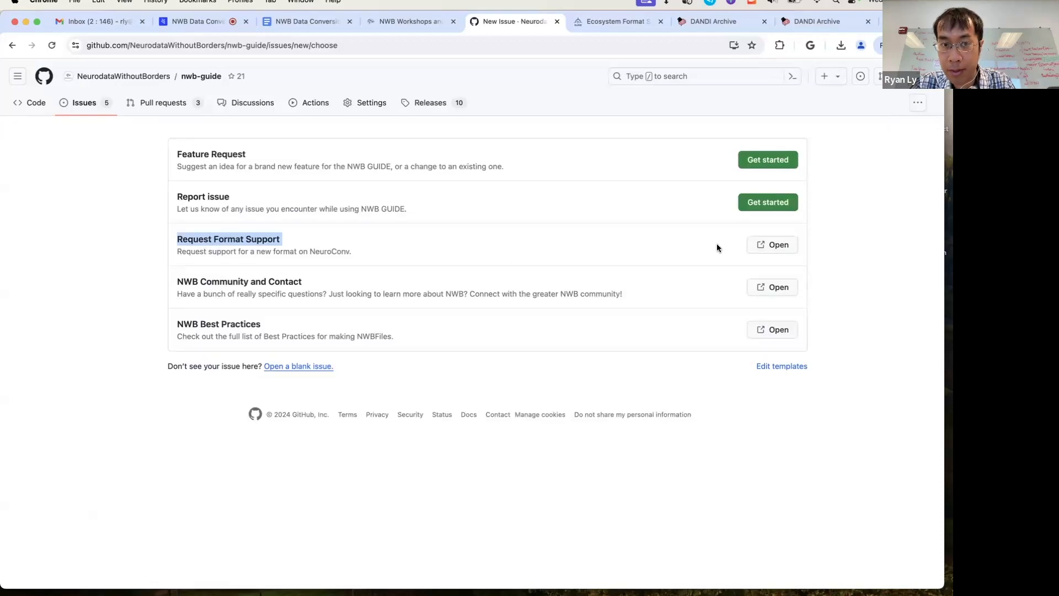
# Open the Request Format Support issue form for NeuroConv, review its questions, and close it without submitting
pyautogui.click(772, 246)
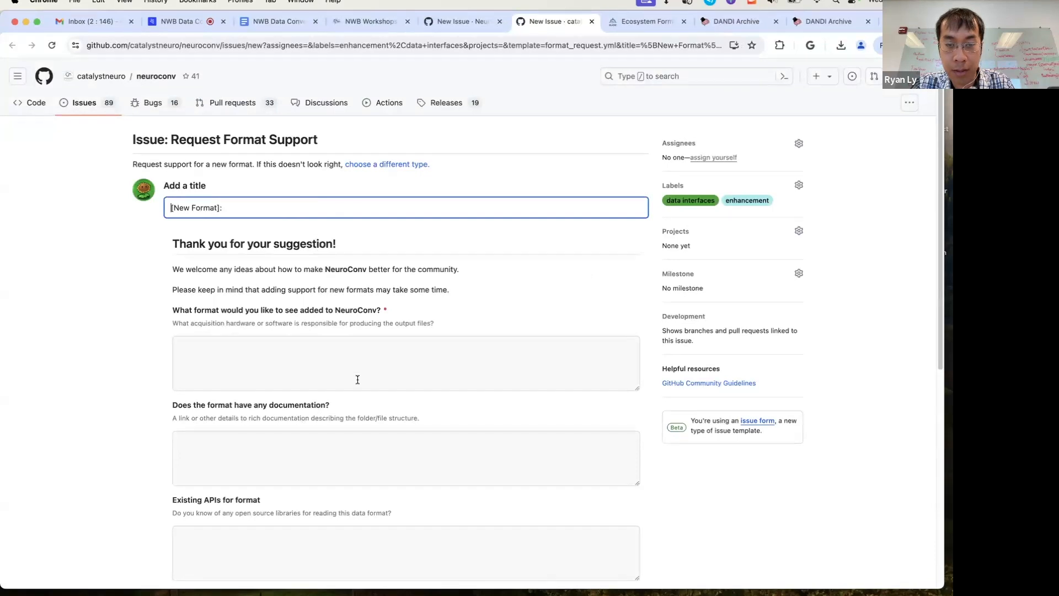
pyautogui.scroll(-2, 357, 380)
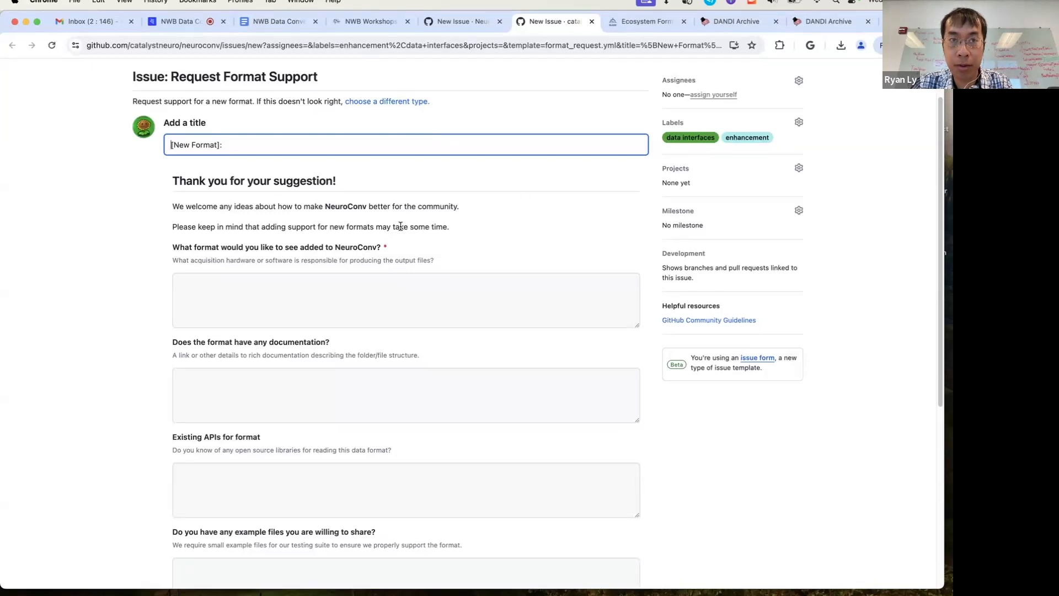
pyautogui.press('super+w')
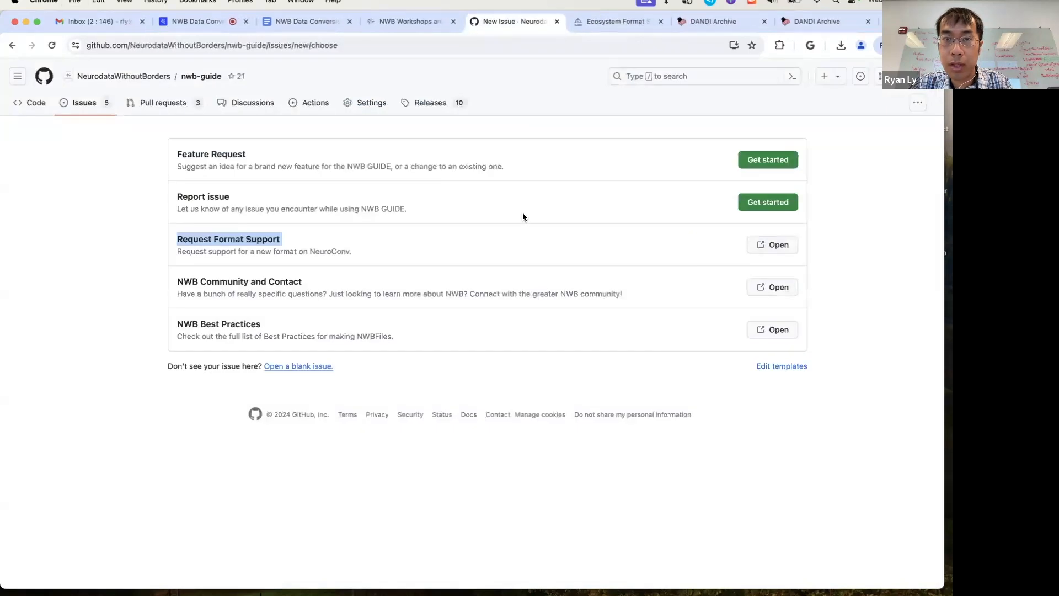
# Return to the Ecosystem Format Support page and examine the Ecephys - Sorting format table
pyautogui.click(641, 28)
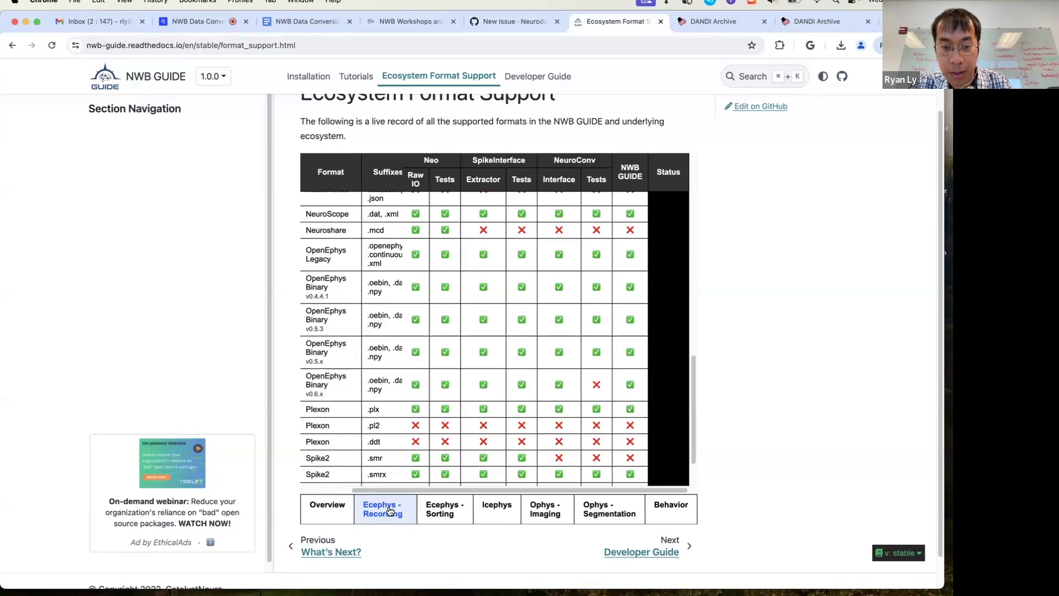
pyautogui.click(441, 510)
pyautogui.scroll(3, 483, 362)
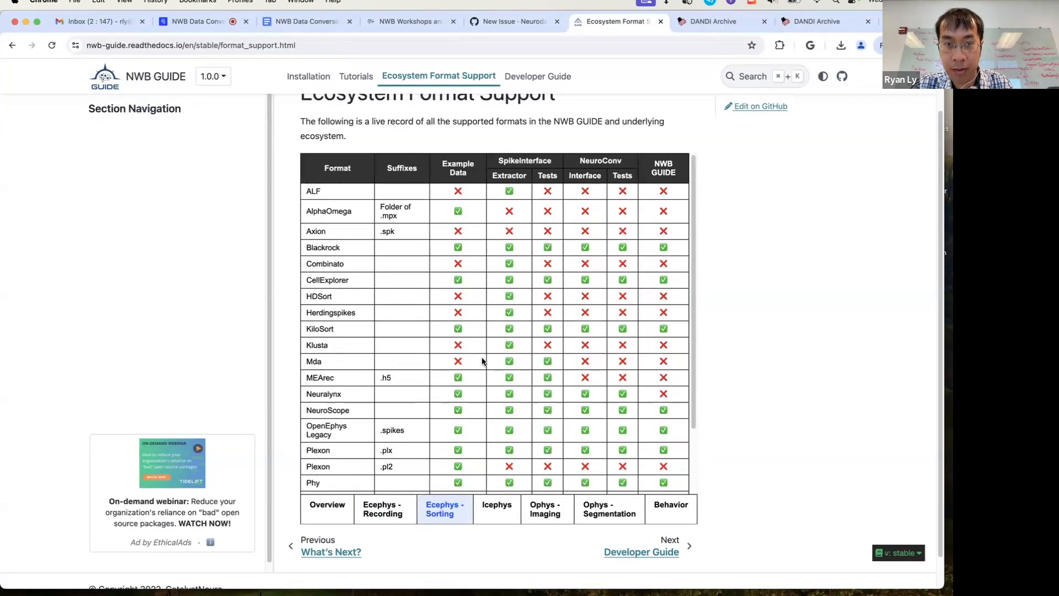
pyautogui.scroll(-5, 483, 362)
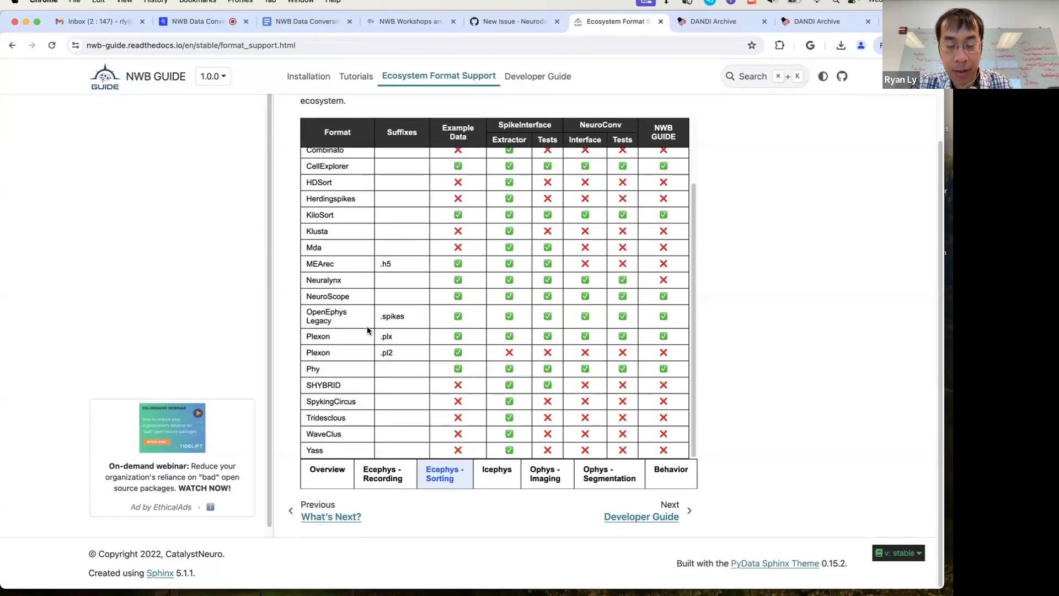
pyautogui.scroll(1, 372, 314)
pyautogui.scroll(2, 373, 314)
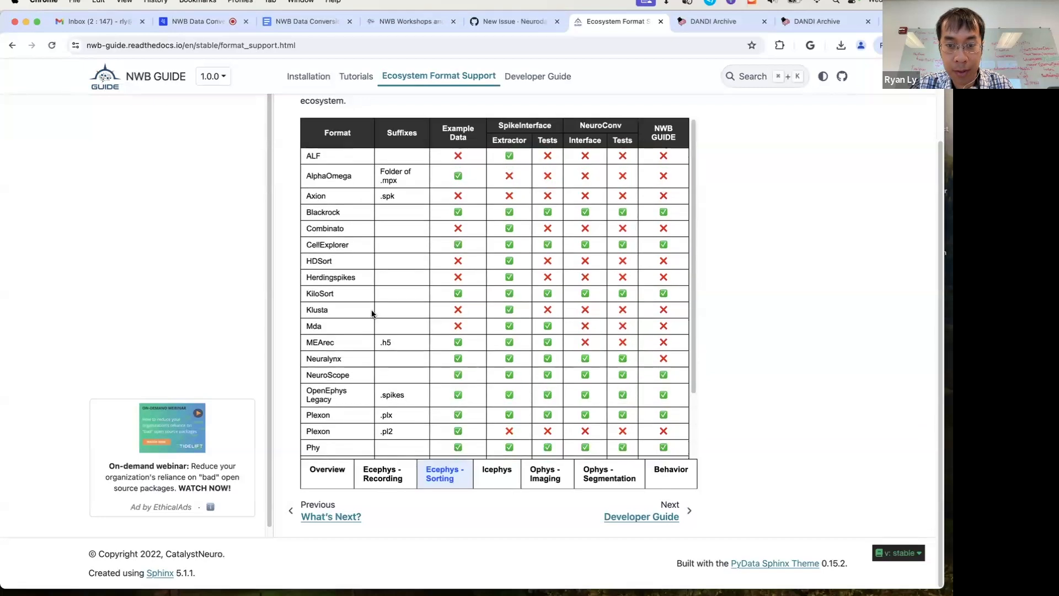
# Review the Icephys, Ophys - Imaging, Ophys - Segmentation and Behavior format tables, ending back on the Overview table
pyautogui.click(499, 474)
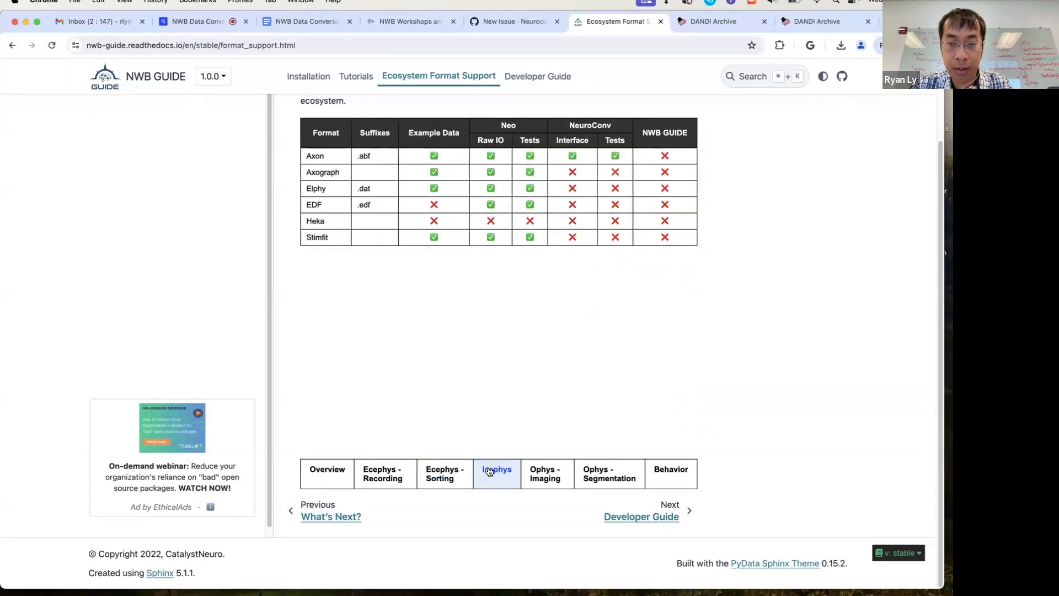
pyautogui.click(546, 474)
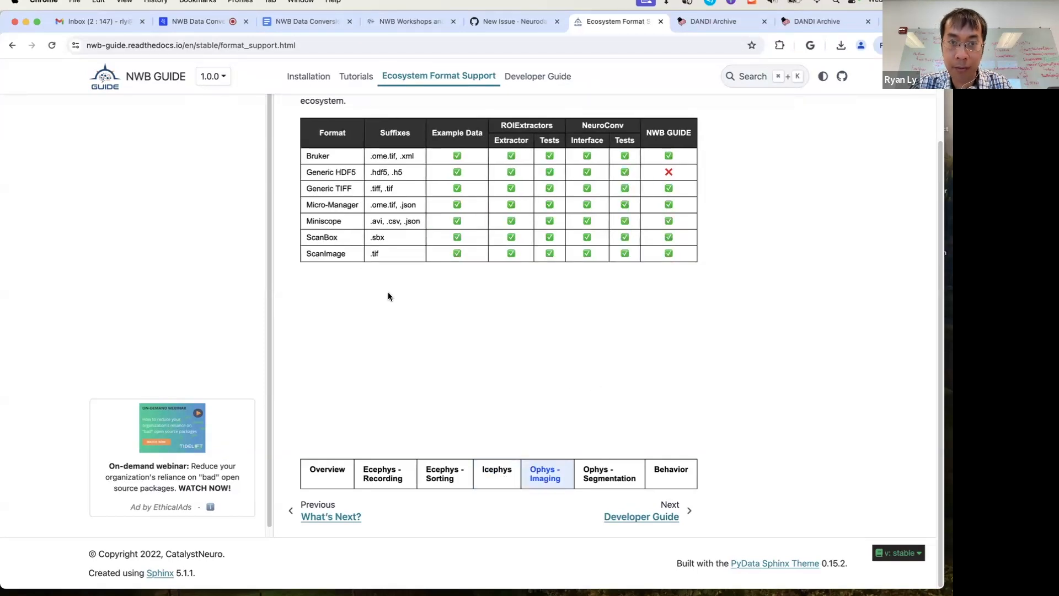
pyautogui.click(625, 474)
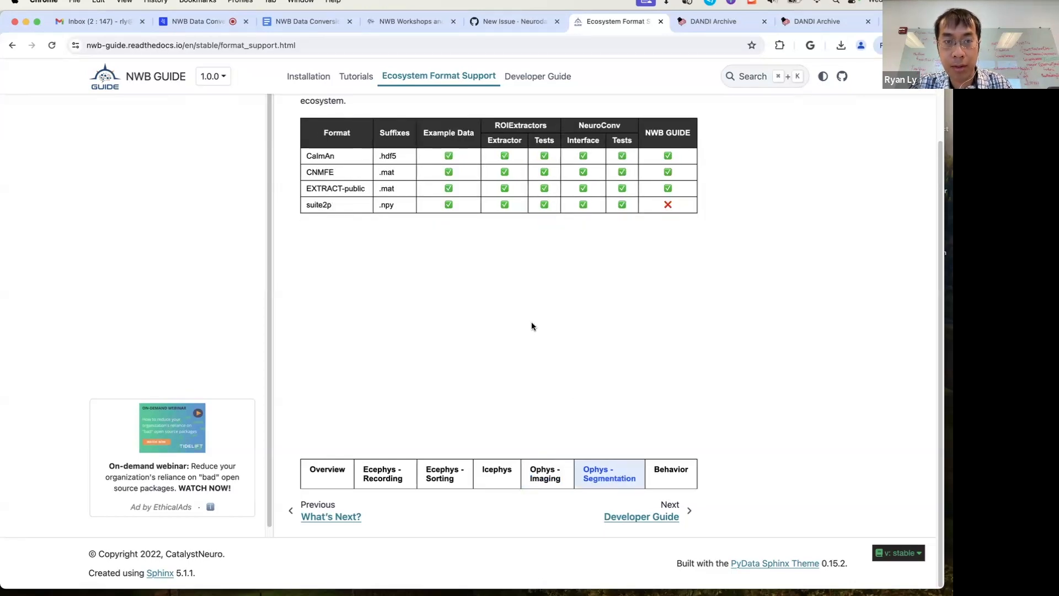
pyautogui.click(666, 470)
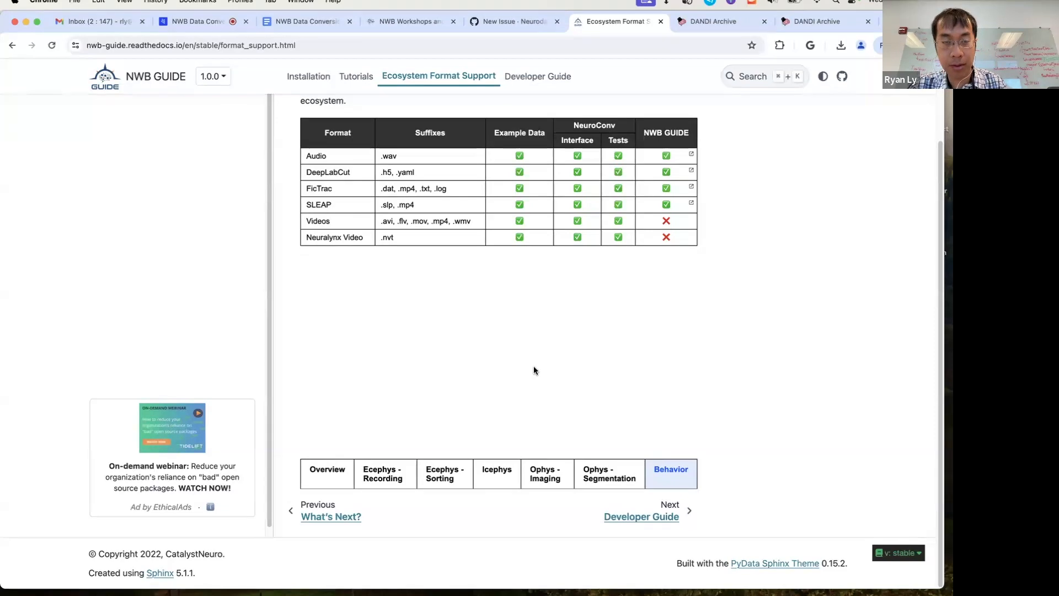
pyautogui.click(336, 473)
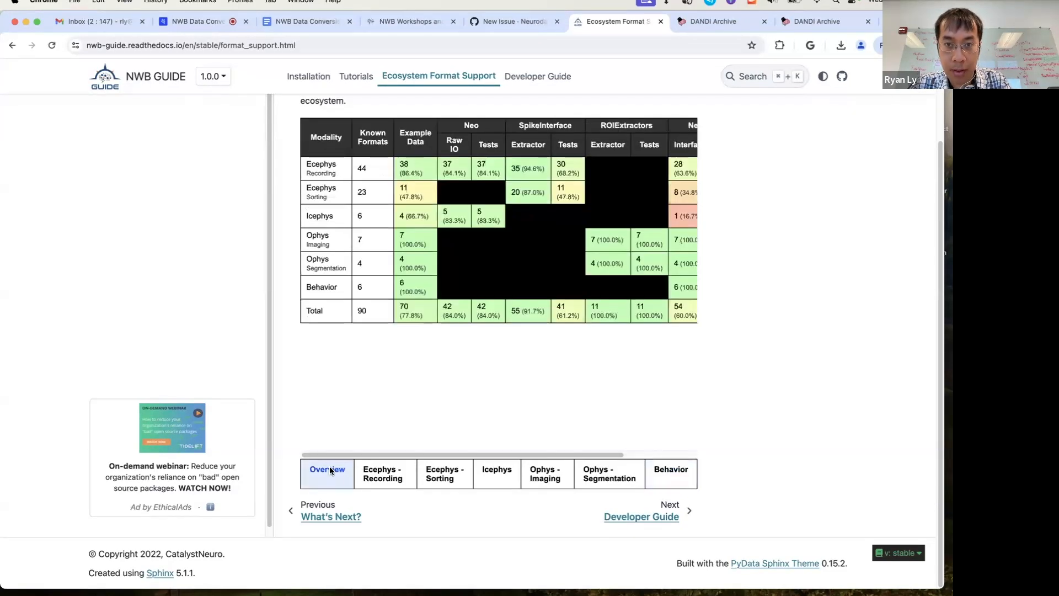
pyautogui.scroll(1, 402, 400)
pyautogui.scroll(1, 402, 399)
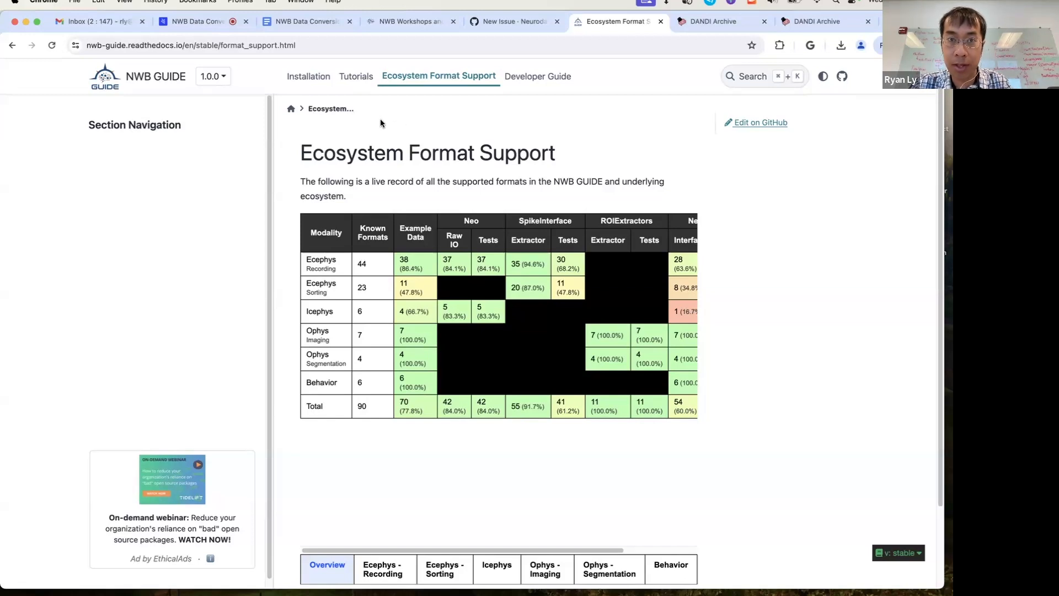
# Open the Example Dataset Generation tutorial in the NWB GUIDE documentation
pyautogui.click(356, 81)
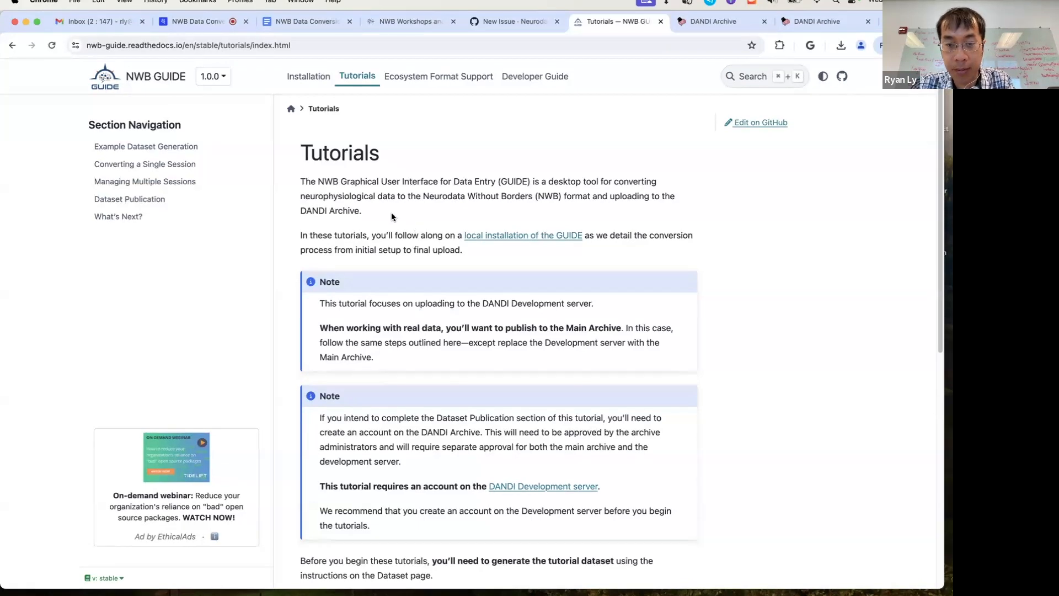
pyautogui.click(153, 148)
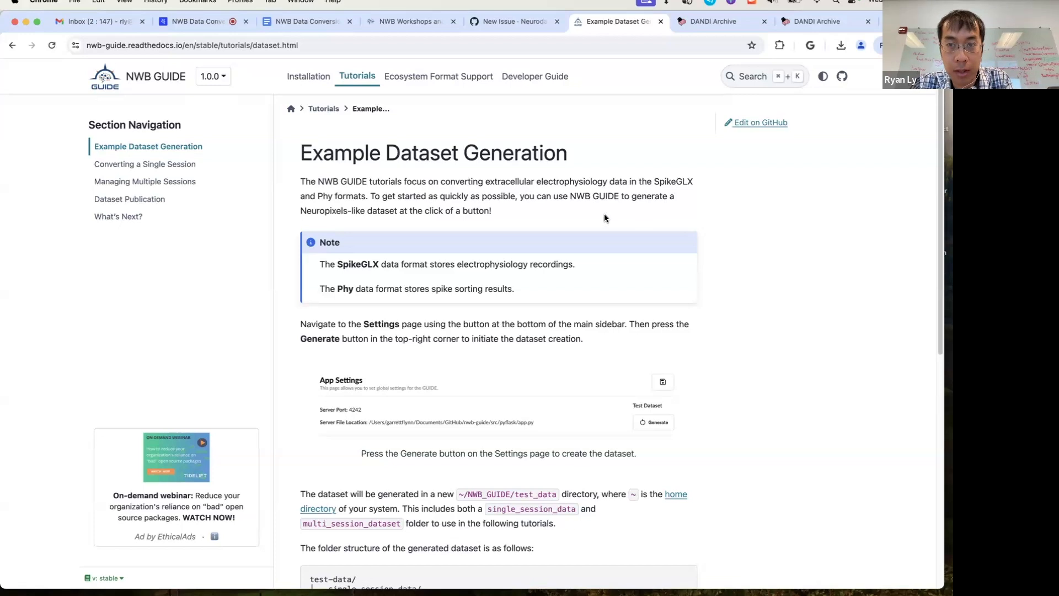
# Find and launch the NWB GUIDE desktop application
pyautogui.moveTo(343, 567)
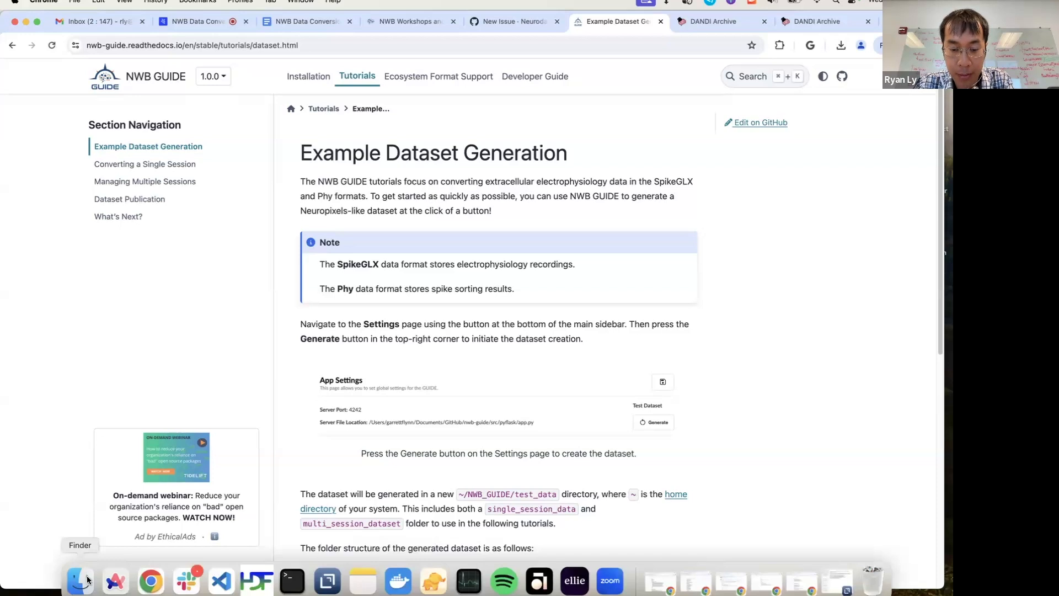
pyautogui.press('super+space')
pyautogui.write('nwb guide')
pyautogui.press('Return')
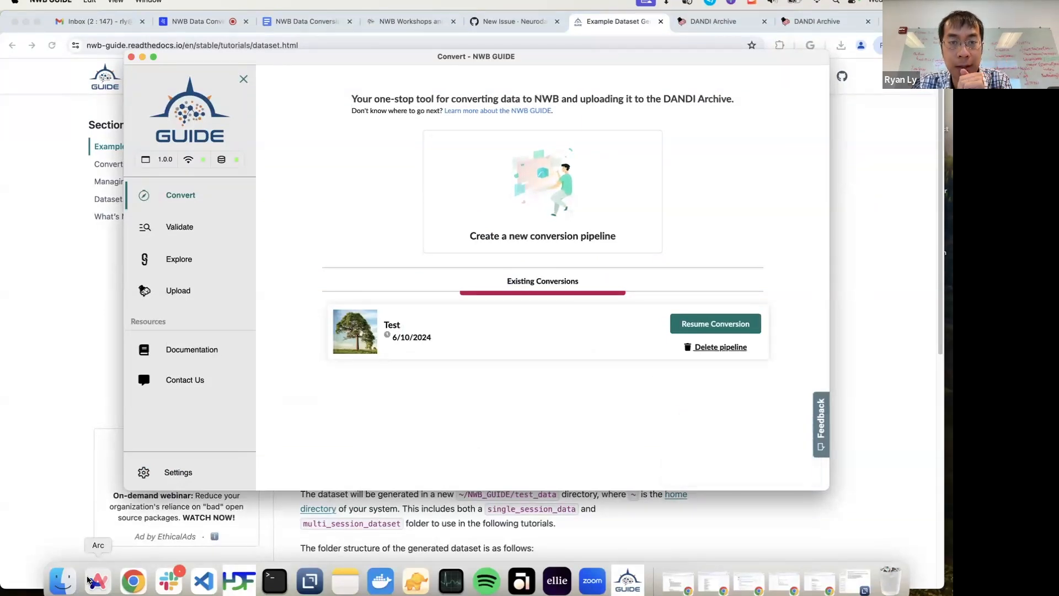
# Delete the existing Test conversion pipeline and confirm its removal
pyautogui.click(734, 351)
pyautogui.click(472, 349)
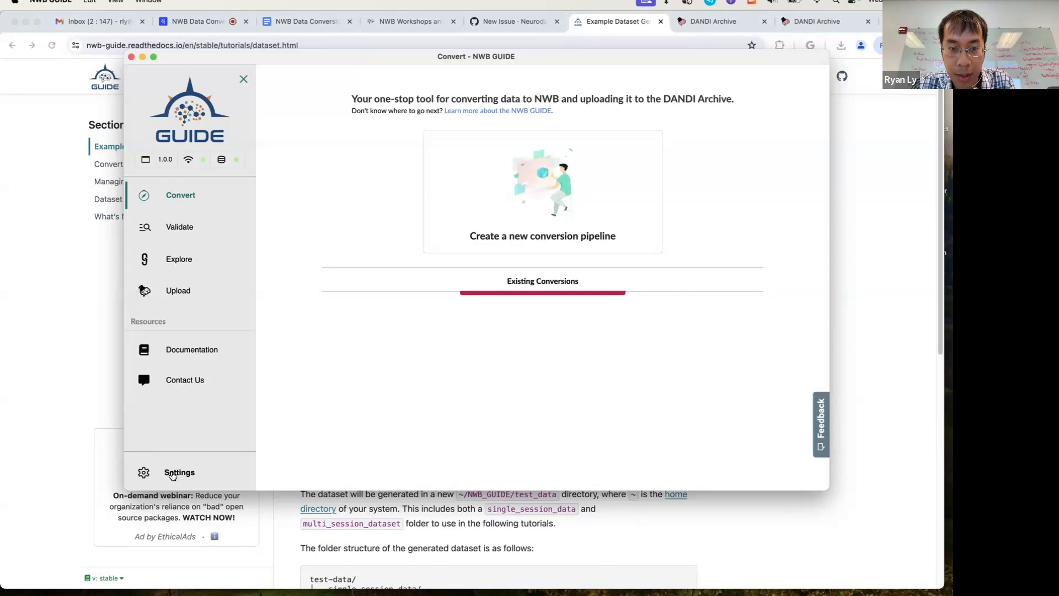
# In the app settings, delete the existing test dataset and generate a fresh one
pyautogui.click(170, 476)
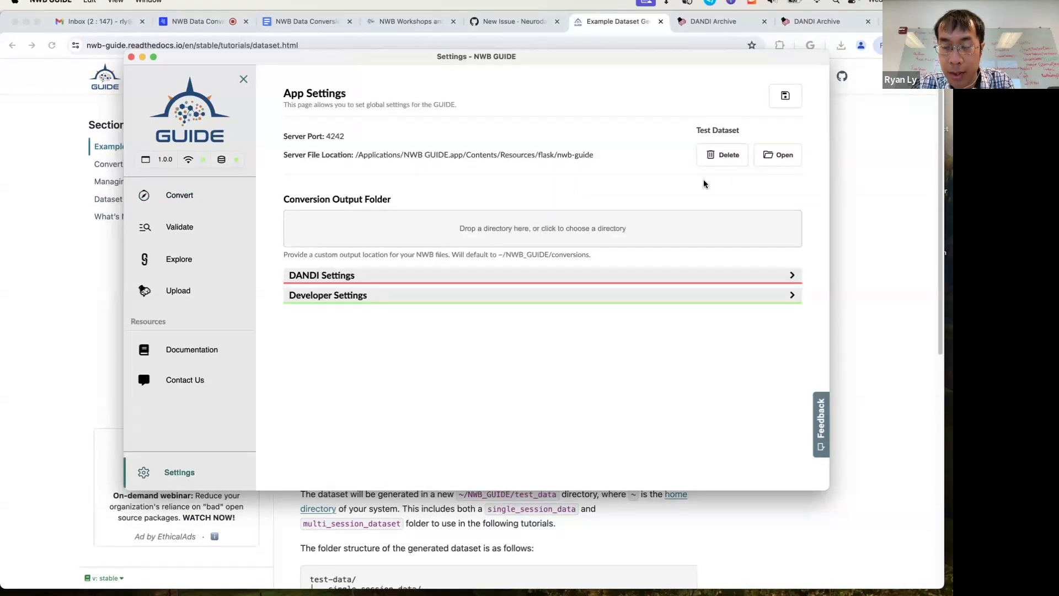
pyautogui.click(721, 155)
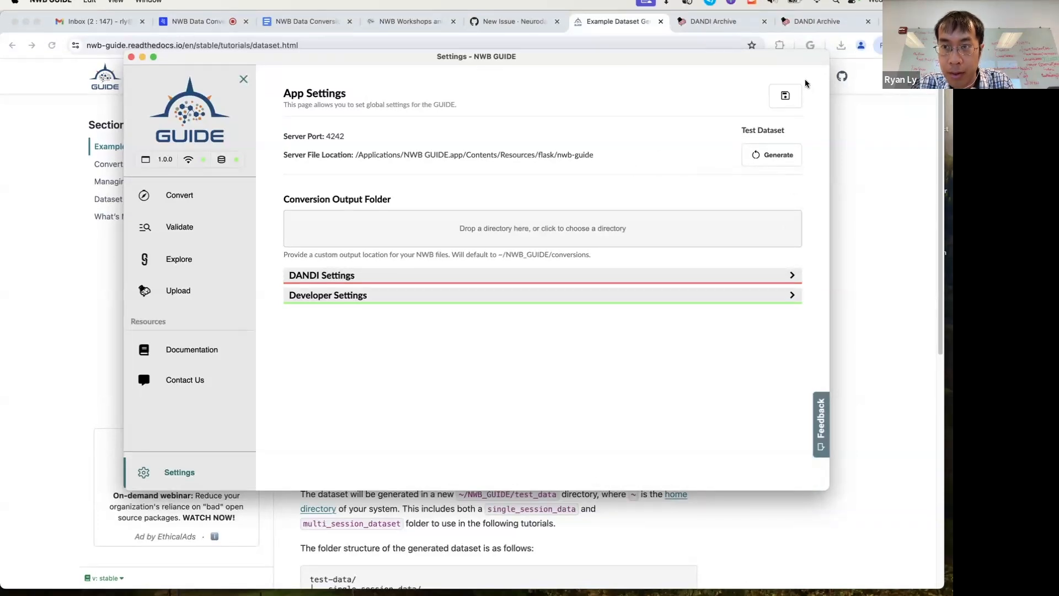
pyautogui.click(777, 160)
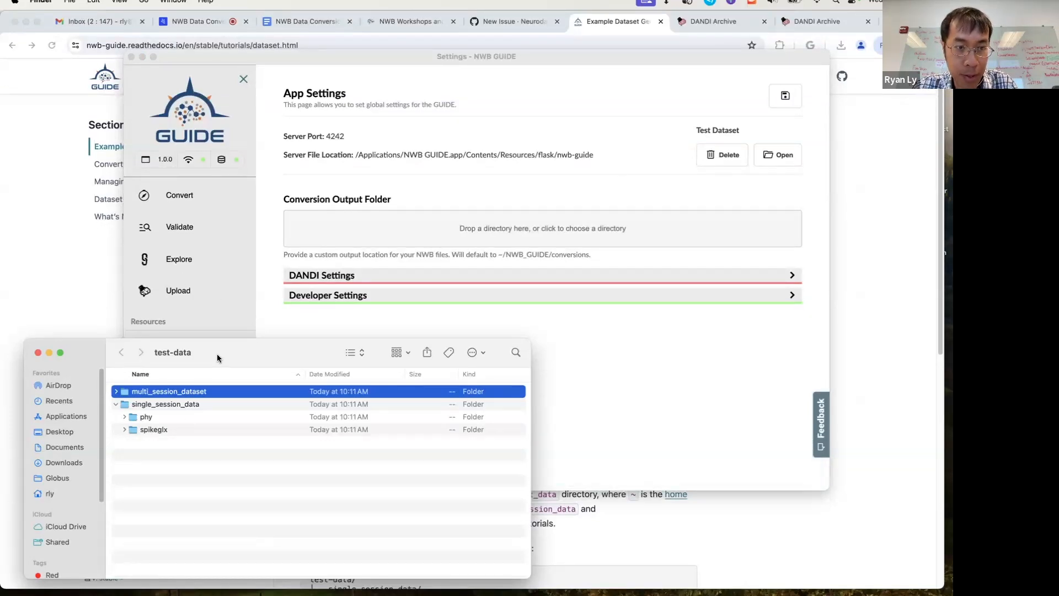
# Examine the generated test-data folder, expanding multi_session_dataset down to mouse1_Session1 and collapsing it again beside single_session_data
pyautogui.moveTo(217, 353); pyautogui.dragTo(218, 236)
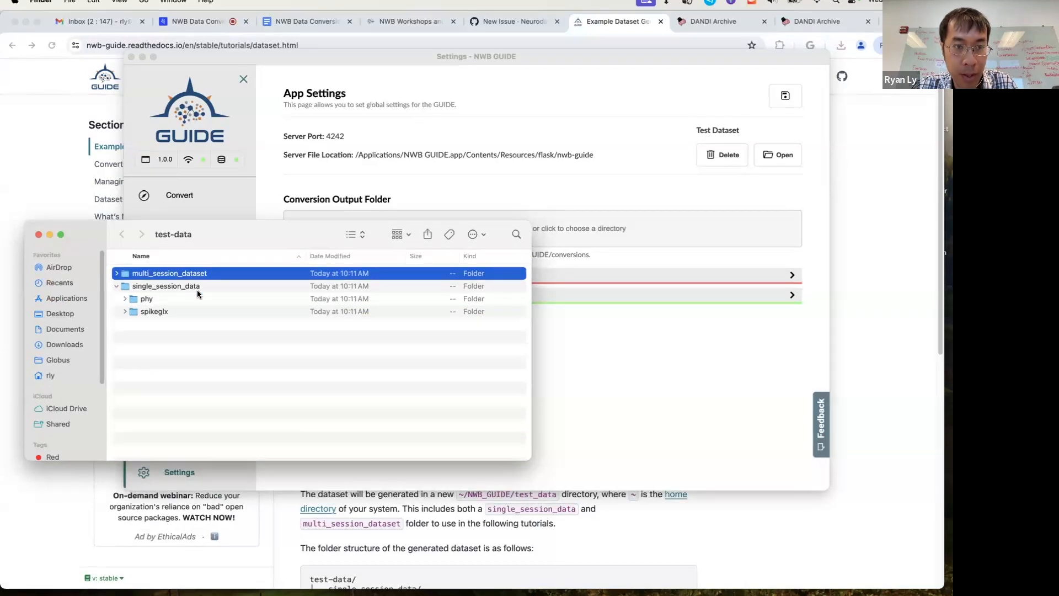
pyautogui.click(117, 274)
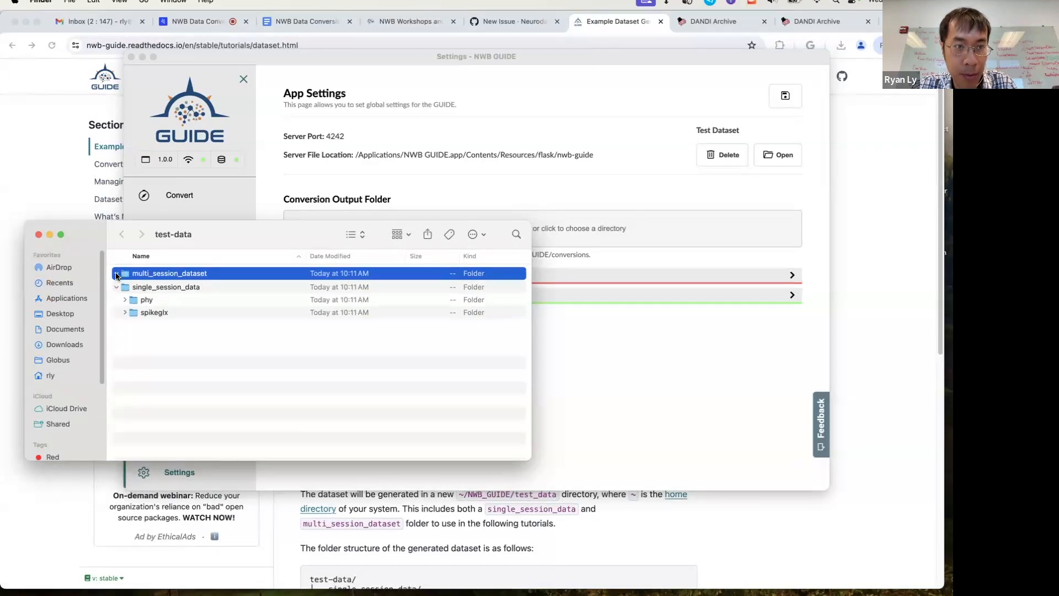
pyautogui.click(125, 286)
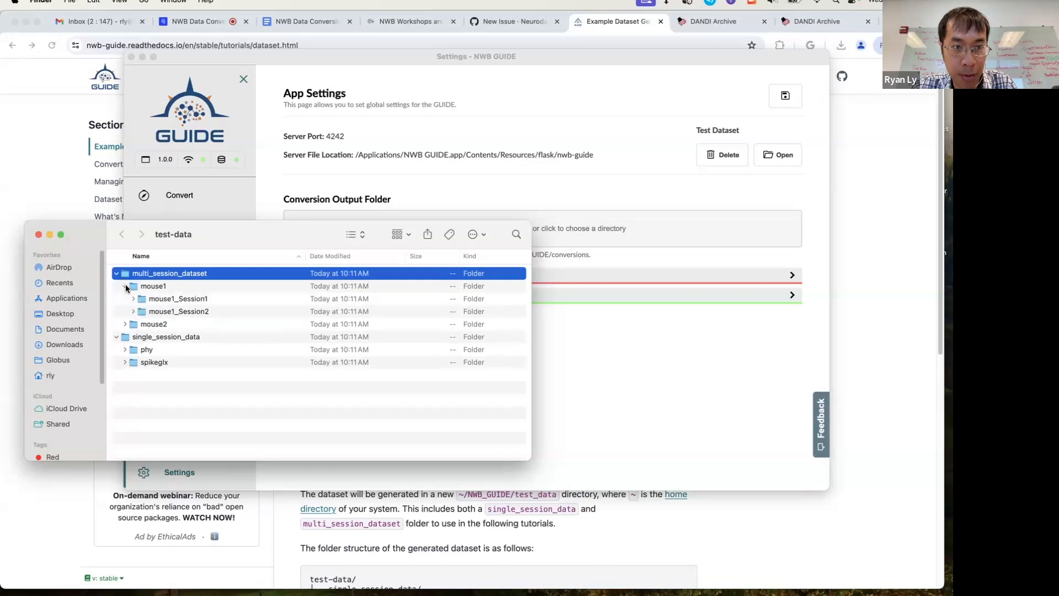
pyautogui.click(134, 299)
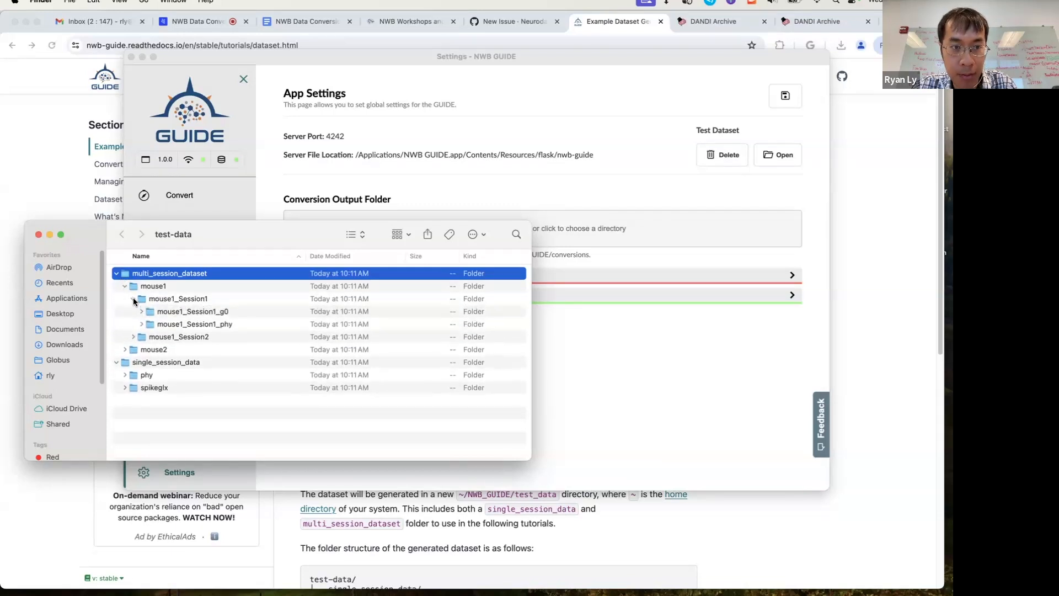
pyautogui.click(134, 299)
pyautogui.click(125, 287)
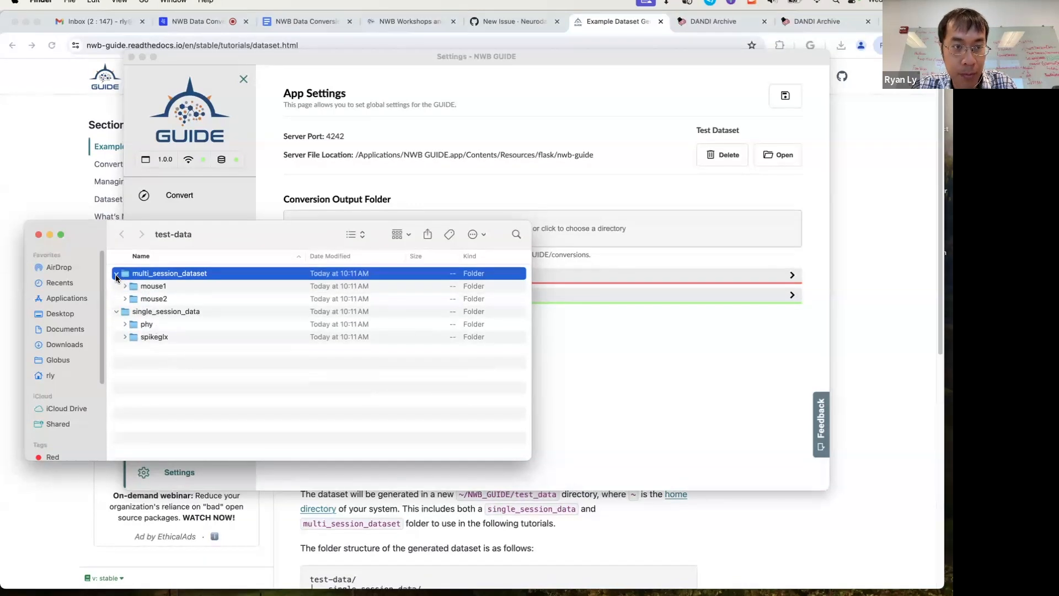
pyautogui.click(117, 274)
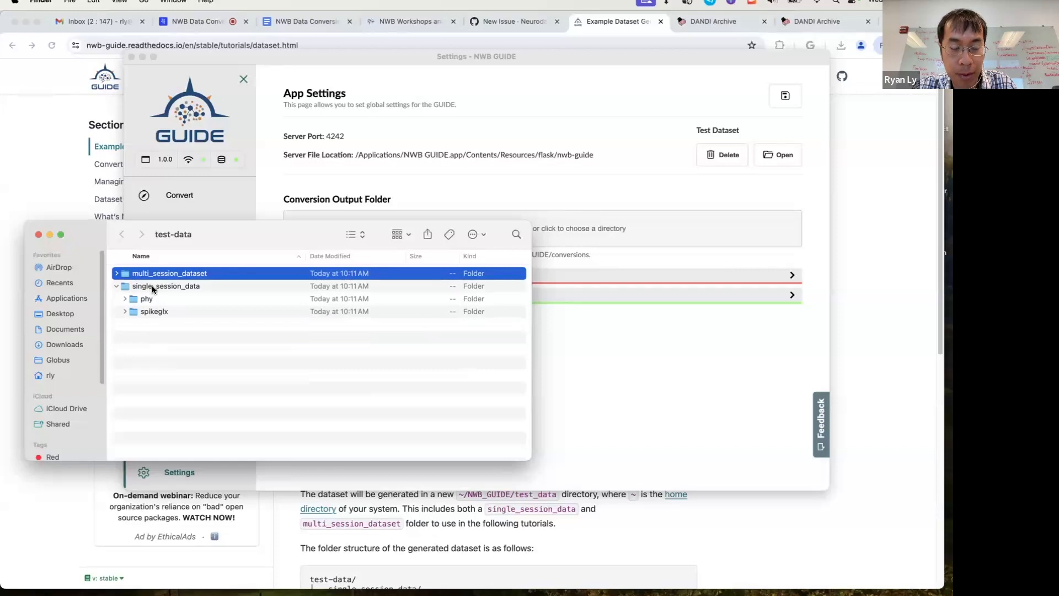
pyautogui.click(349, 368)
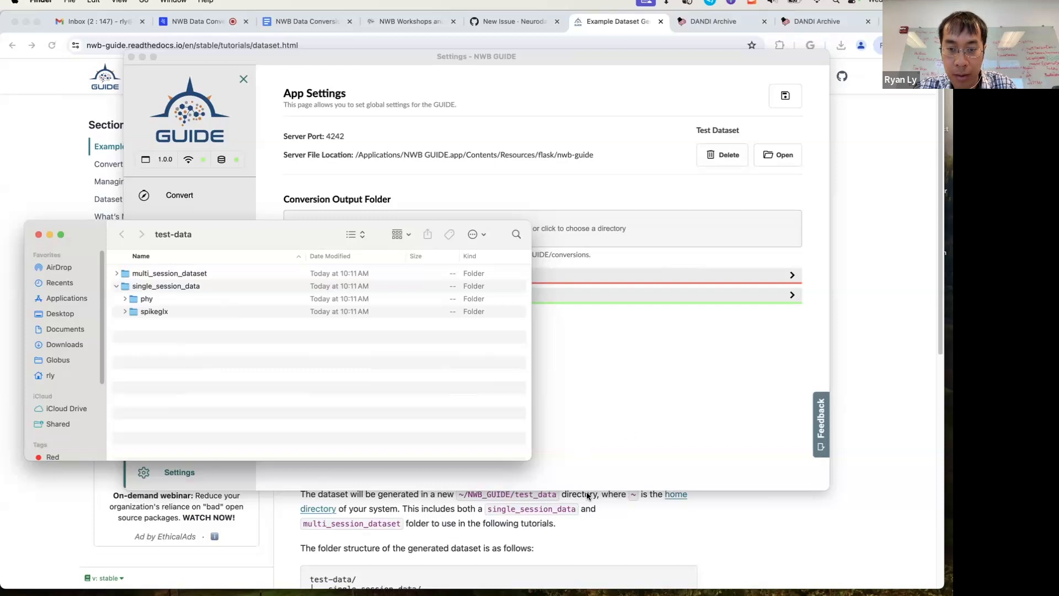
# Open the Converting a Single Session tutorial in the documentation, narrow the browser window, and bring NWB GUIDE to the front beside it
pyautogui.click(595, 532)
pyautogui.scroll(-10, 567, 518)
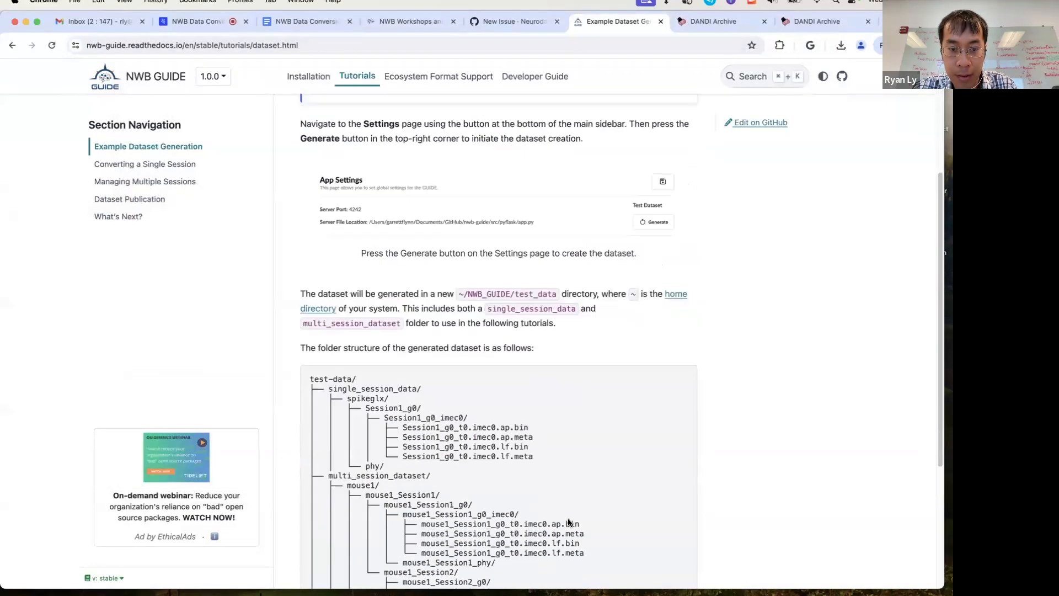
pyautogui.click(657, 522)
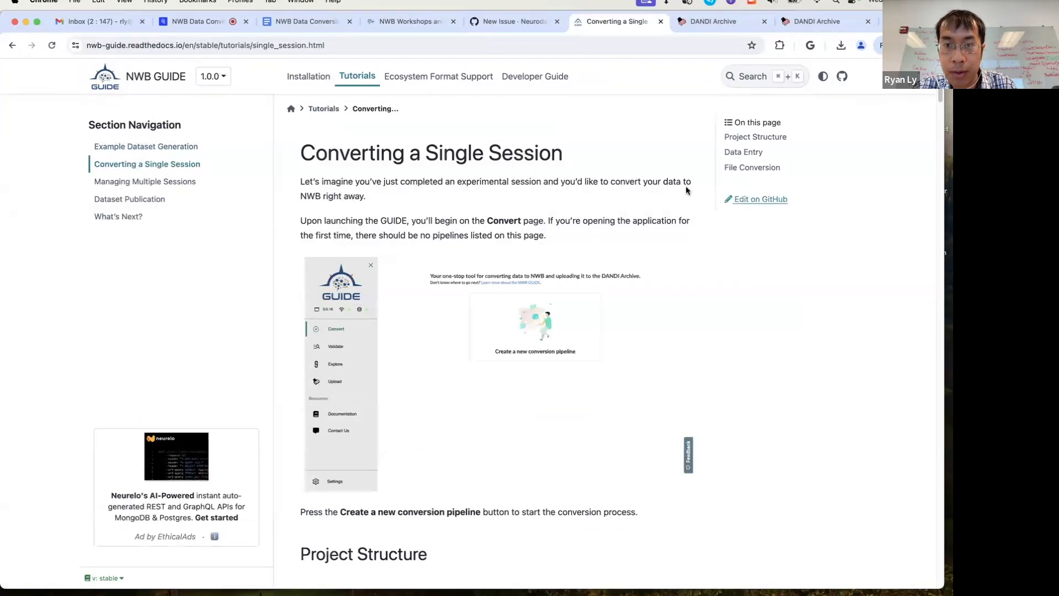
pyautogui.moveTo(947, 517); pyautogui.dragTo(541, 570)
pyautogui.click(624, 184)
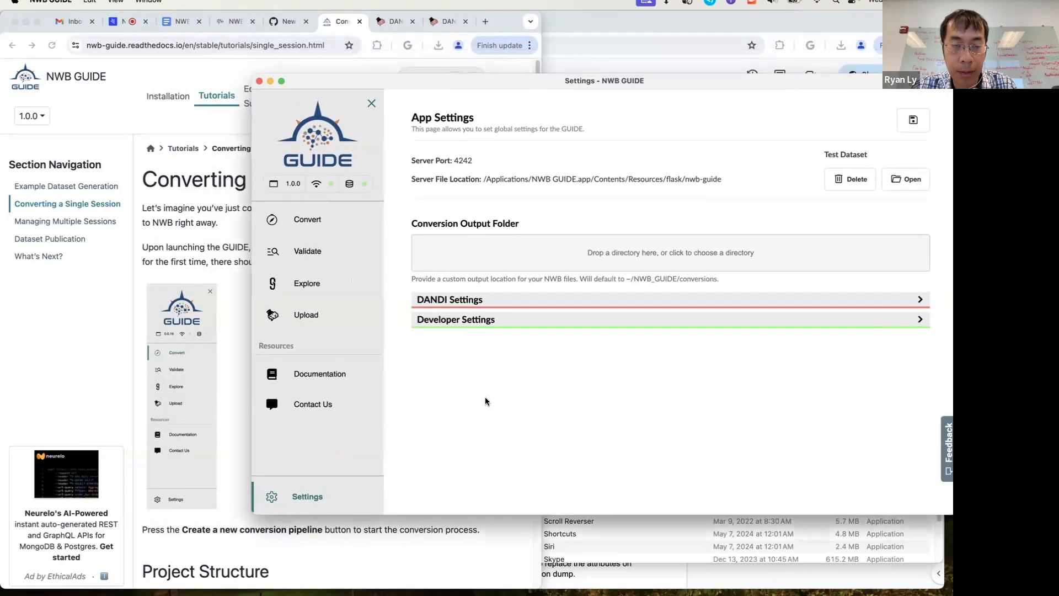
# Create a new conversion pipeline and name the project "Single Session Workflow"
pyautogui.click(318, 226)
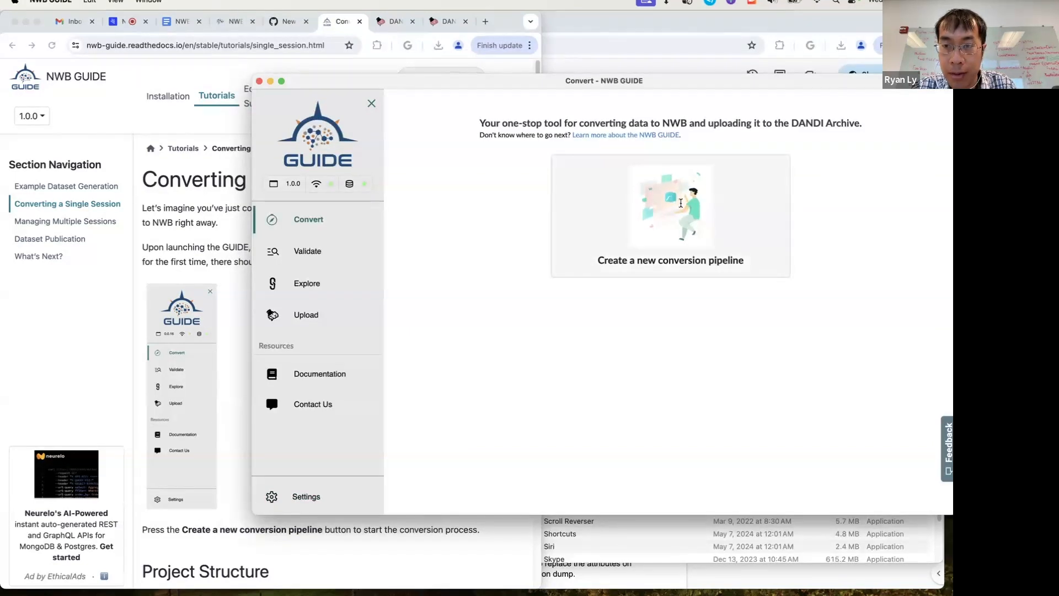
pyautogui.click(682, 203)
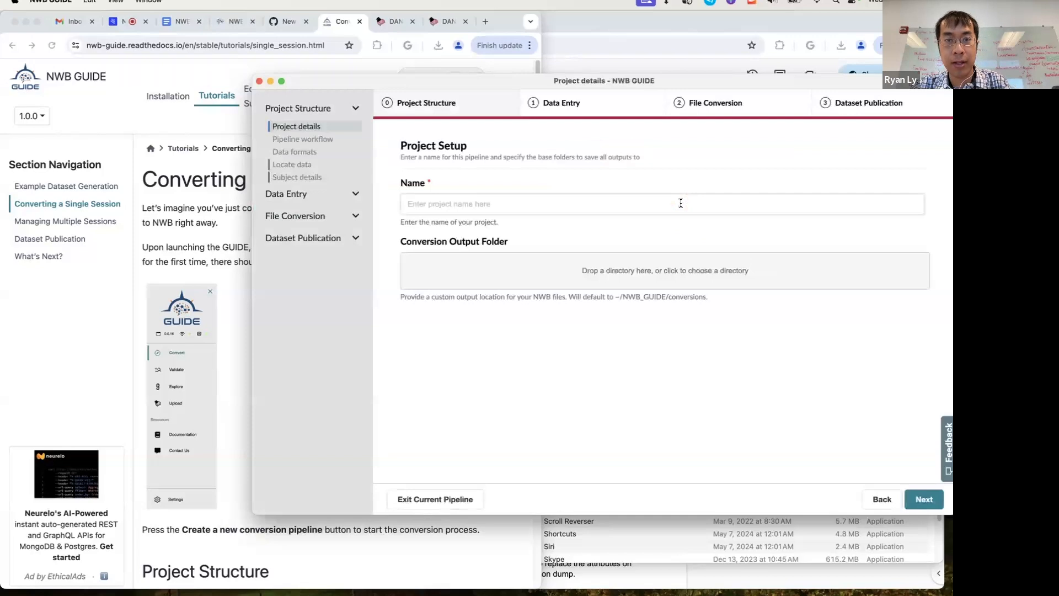
pyautogui.click(681, 203)
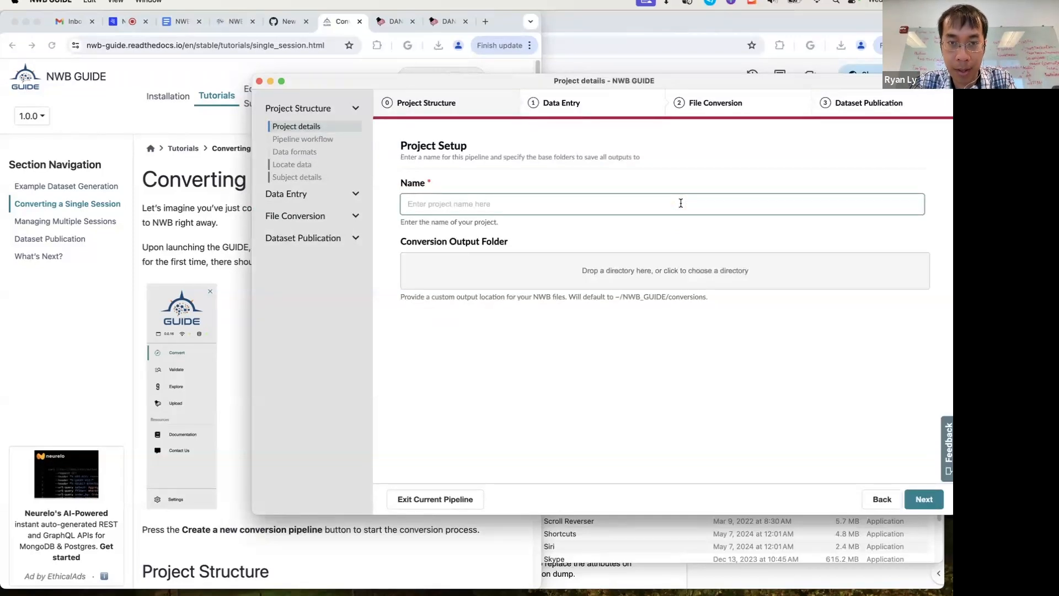
pyautogui.write('Single S')
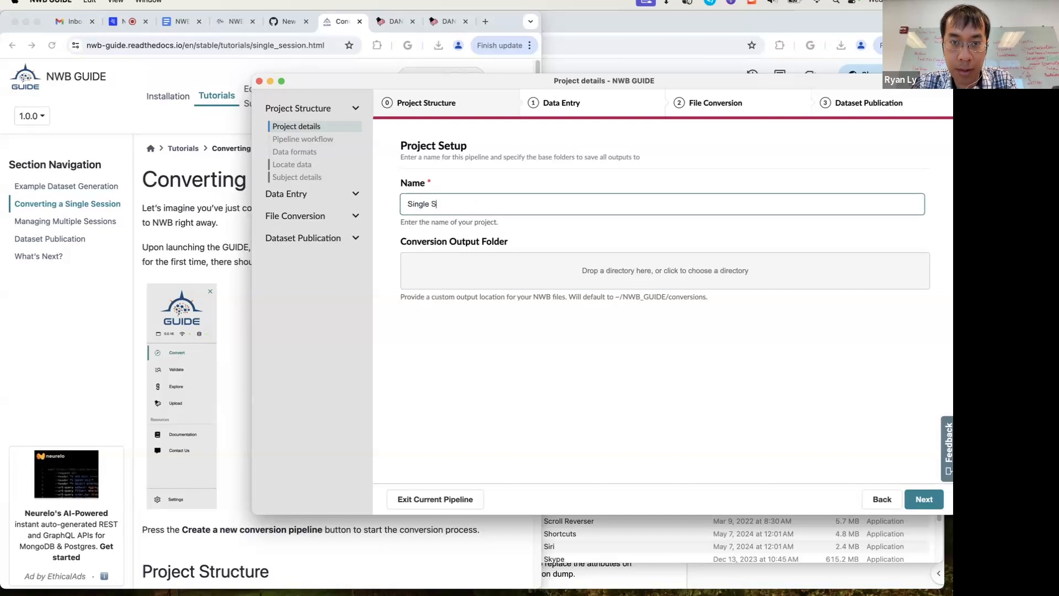
pyautogui.write('ession Workflow')
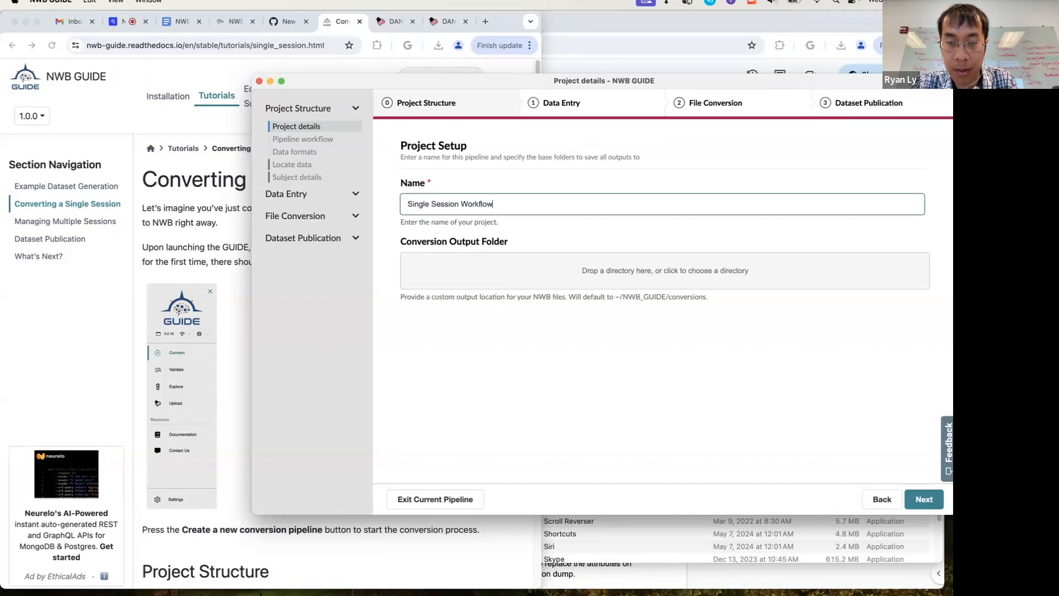
pyautogui.click(610, 347)
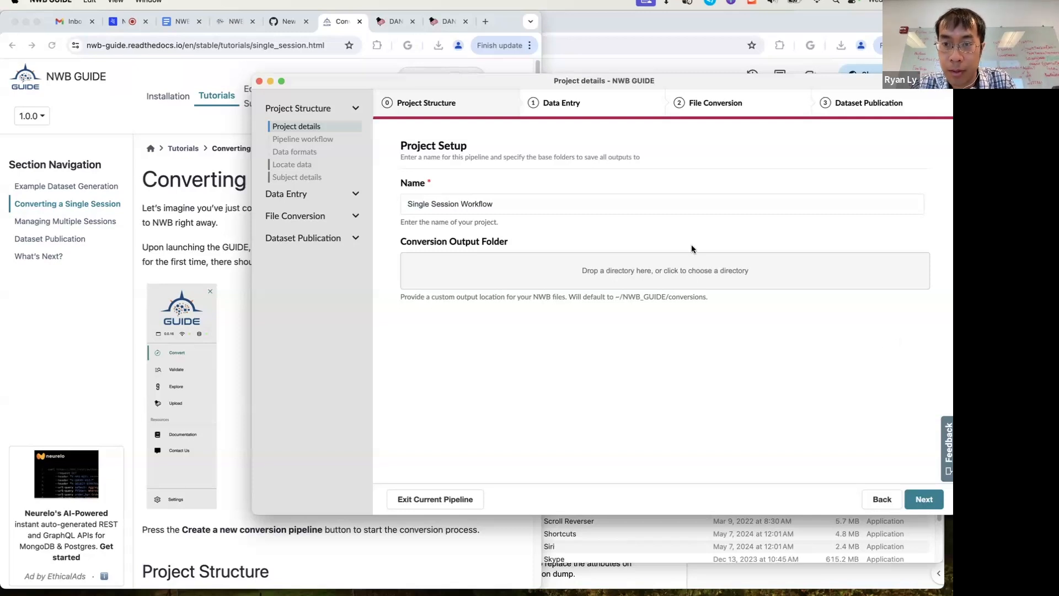
# Open the conversion output folder chooser, cancel it to keep the default location, and continue to the Pipeline Workflow page
pyautogui.click(682, 271)
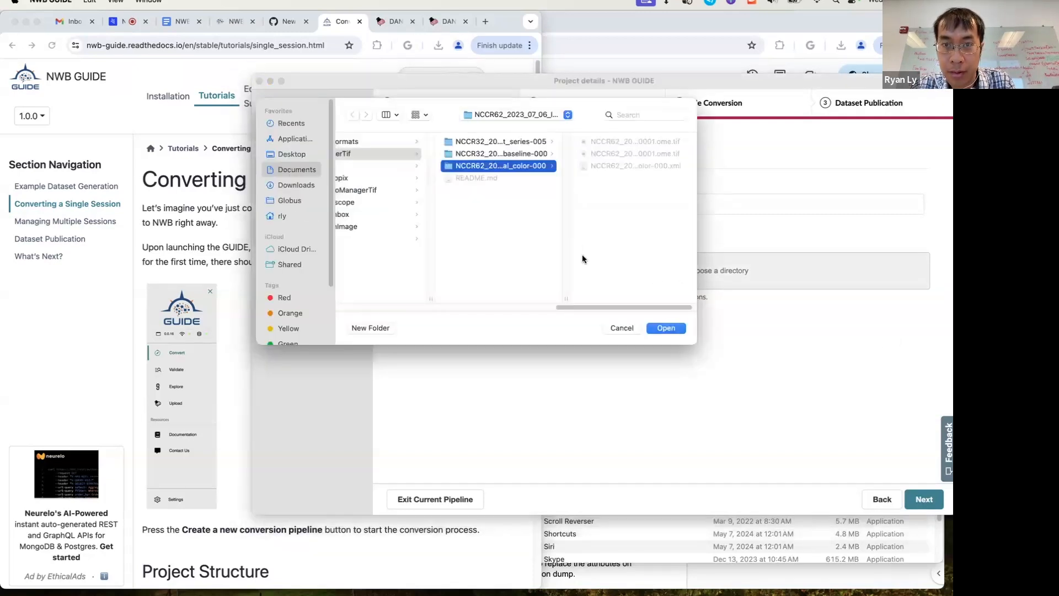
pyautogui.click(612, 327)
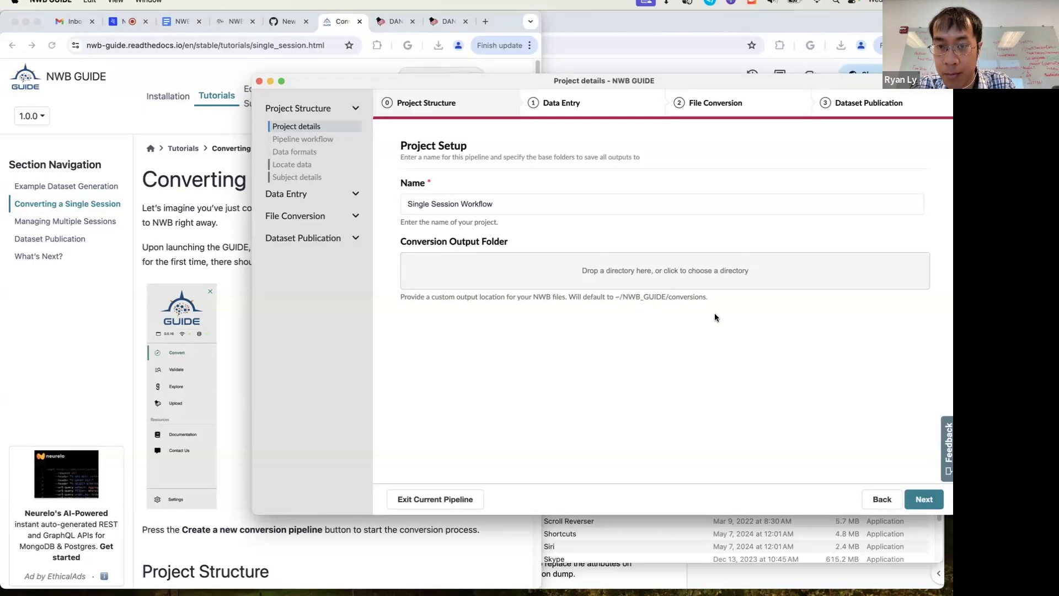
pyautogui.click(935, 508)
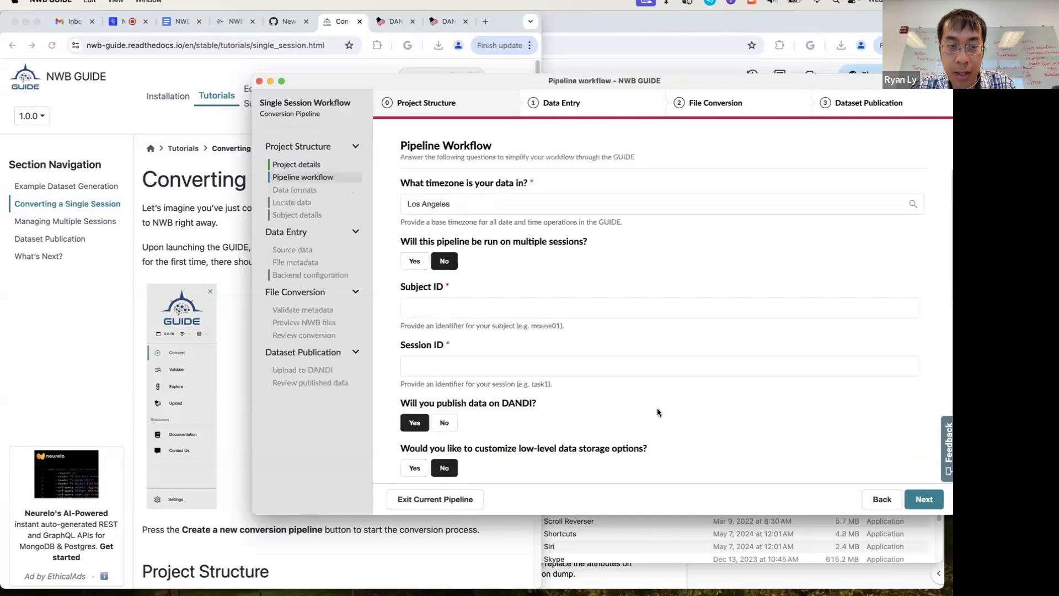
# Read the tutorial's Project Setup and Pipeline Workflow sections, shift the browser window aside, and return to NWB GUIDE
pyautogui.scroll(-10, 104, 495)
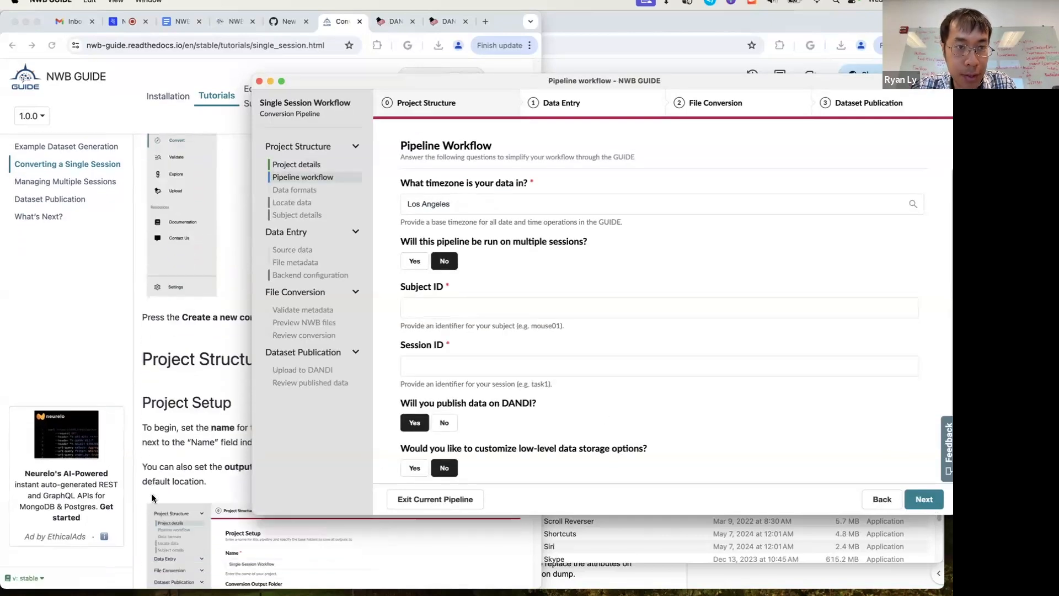
pyautogui.click(104, 336)
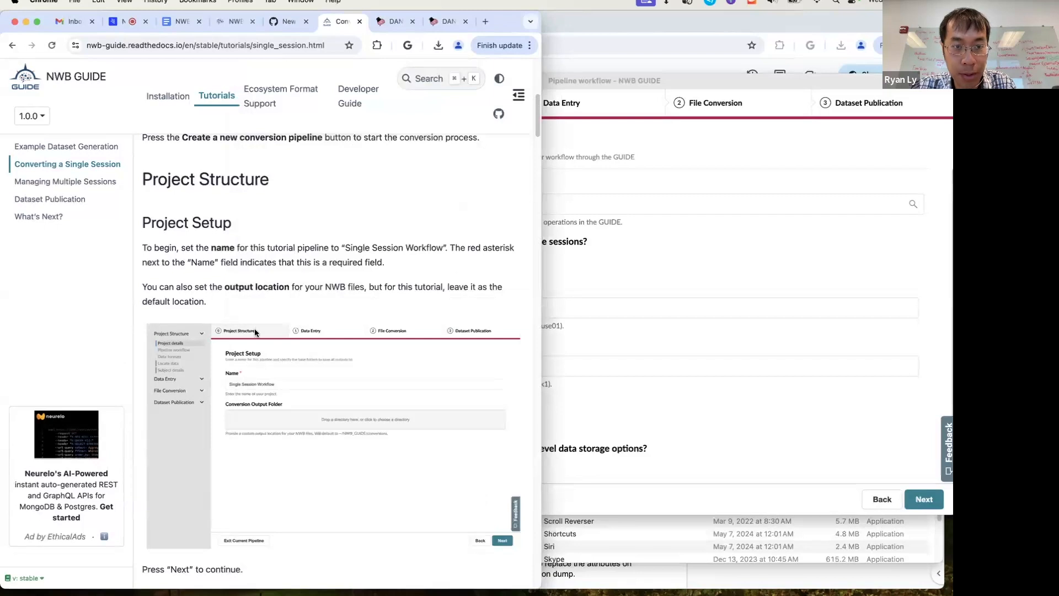
pyautogui.scroll(-3, 254, 329)
pyautogui.scroll(-5, 254, 329)
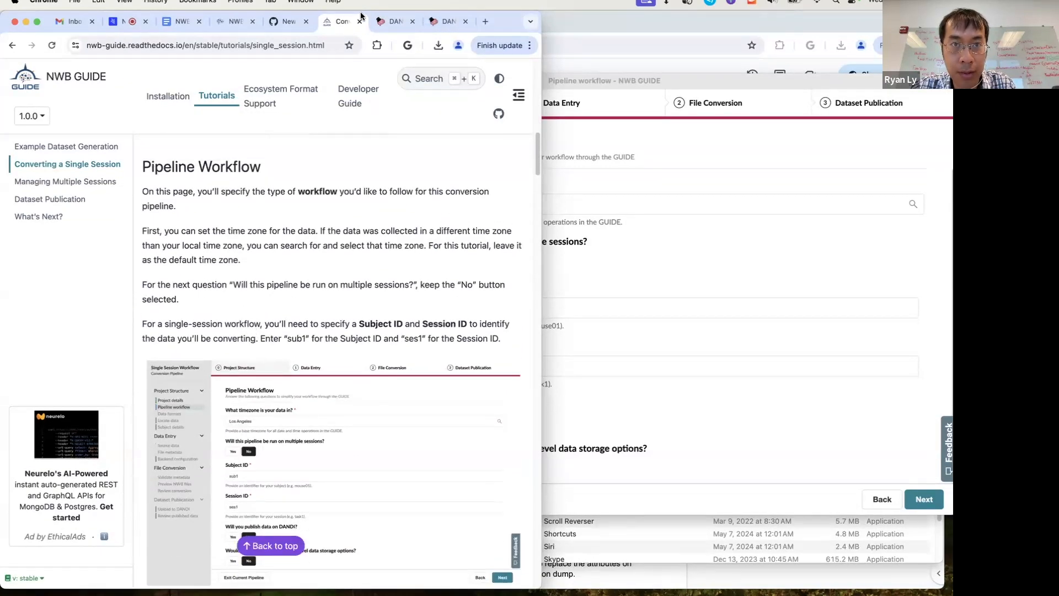
pyautogui.moveTo(361, 15); pyautogui.dragTo(239, 16)
pyautogui.click(560, 148)
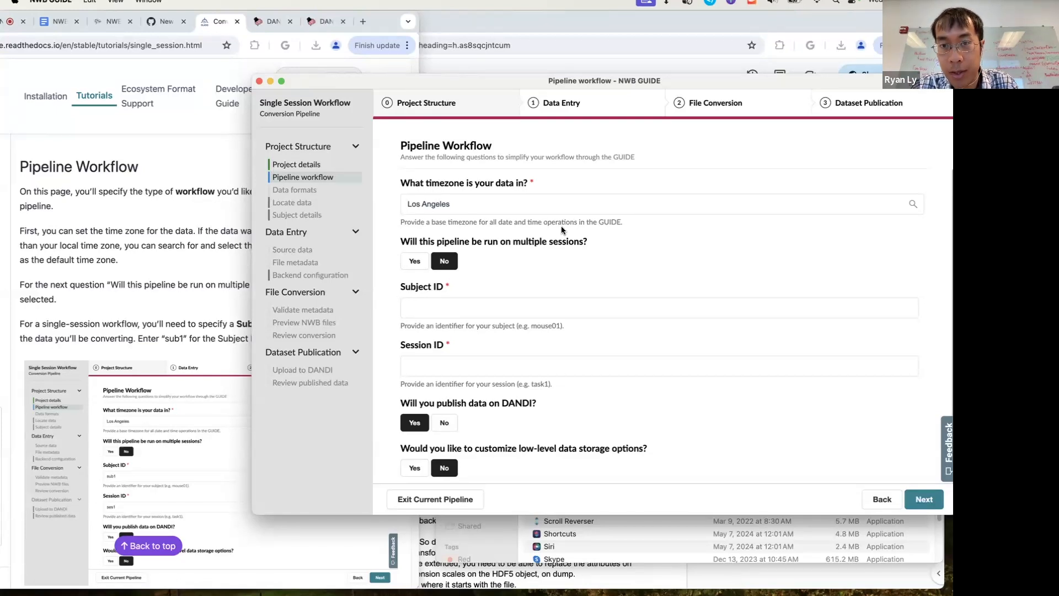
# Keep the Los Angeles timezone, then enter sub1 as the Subject ID and ses1 as the Session ID
pyautogui.click(532, 210)
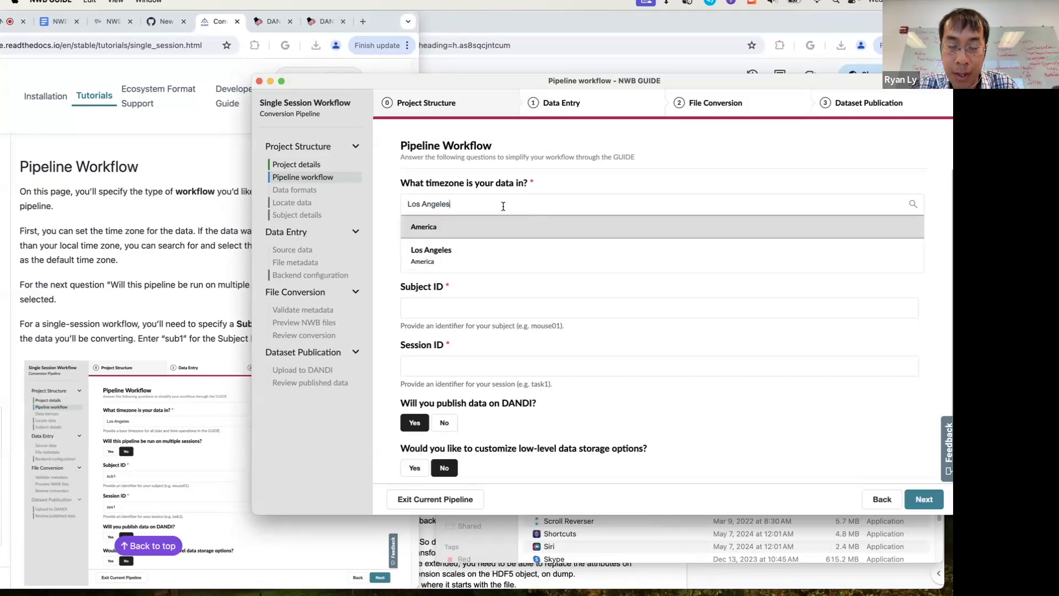
pyautogui.click(586, 171)
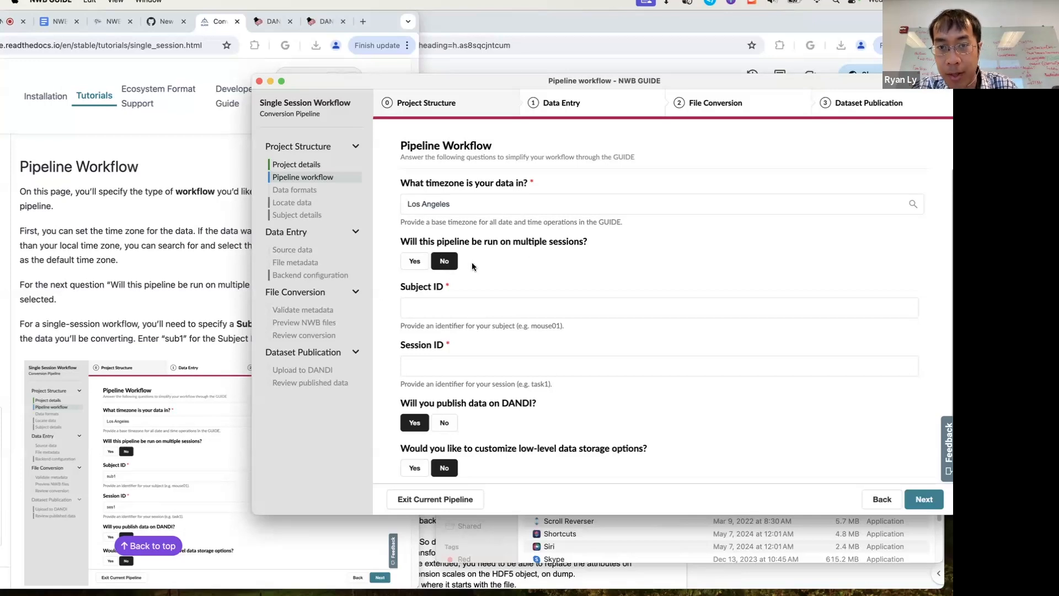
pyautogui.click(443, 315)
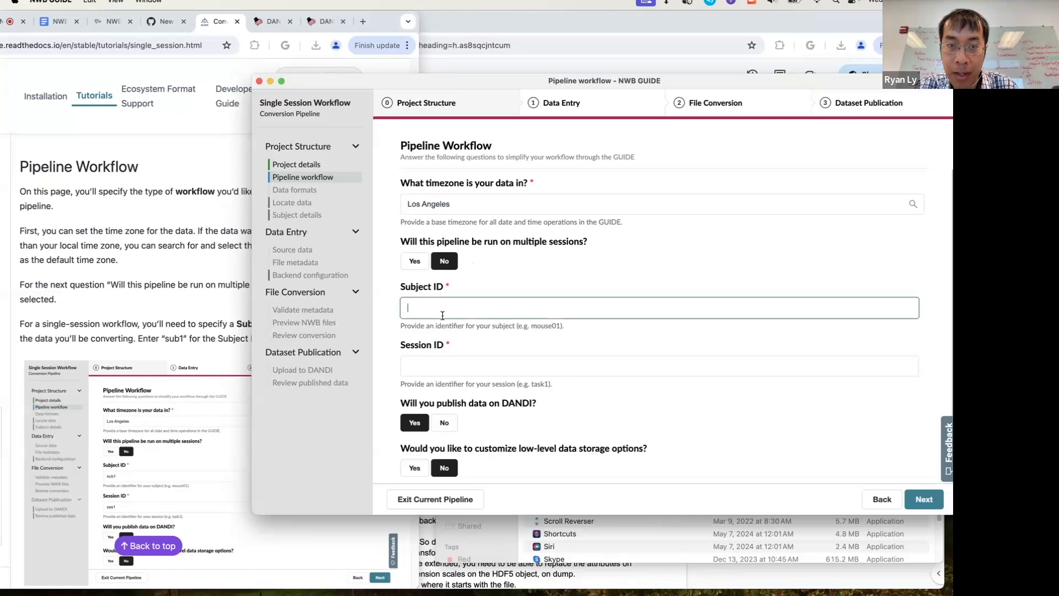
pyautogui.write('sub')
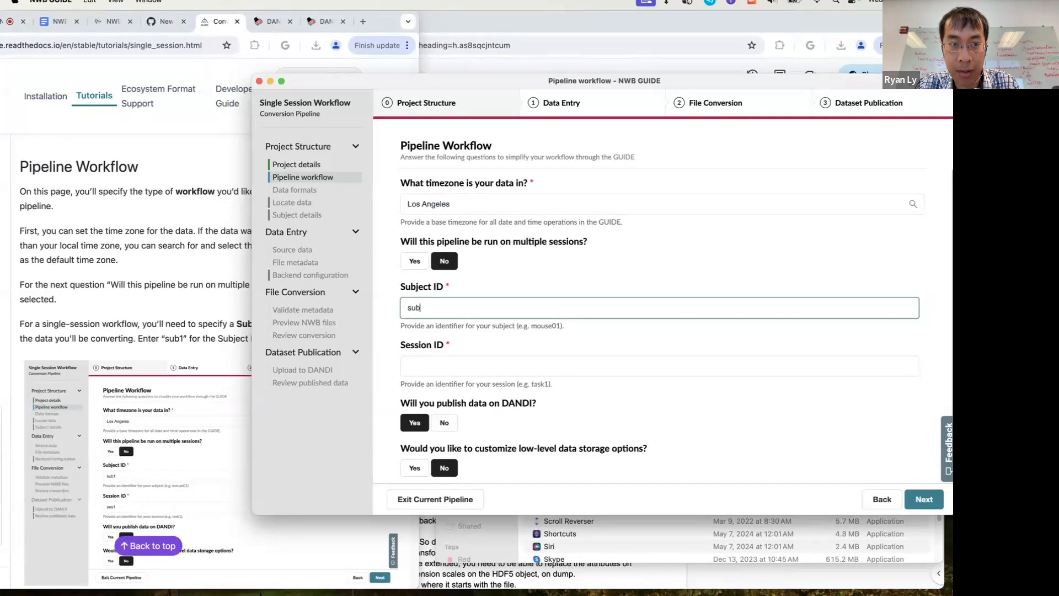
pyautogui.write('1')
pyautogui.click(440, 364)
pyautogui.write('ses1')
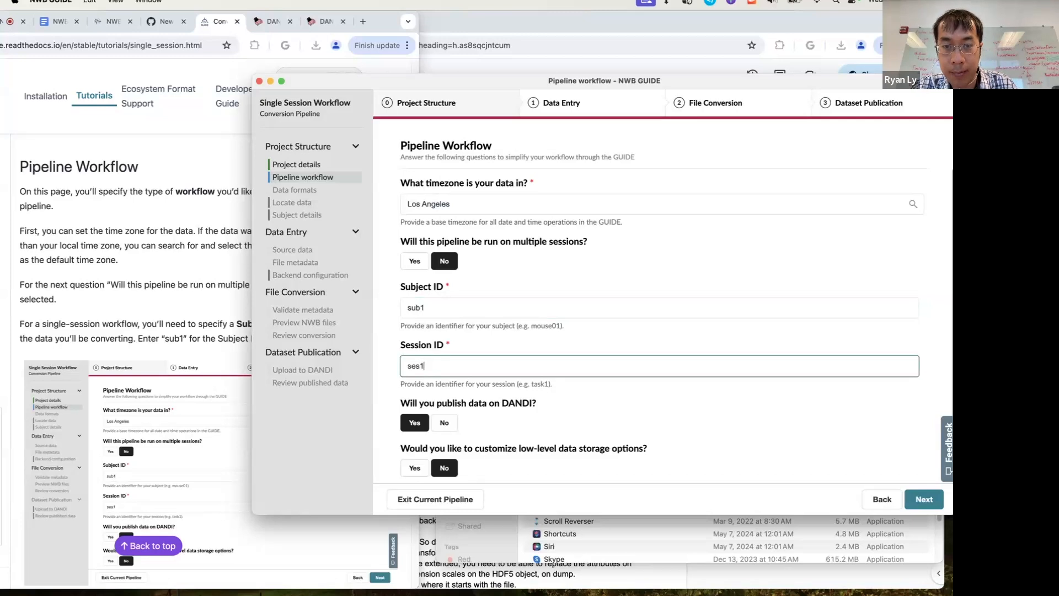
# Answer No to publishing data on DANDI and continue to the Data Formats page
pyautogui.scroll(-1, 581, 392)
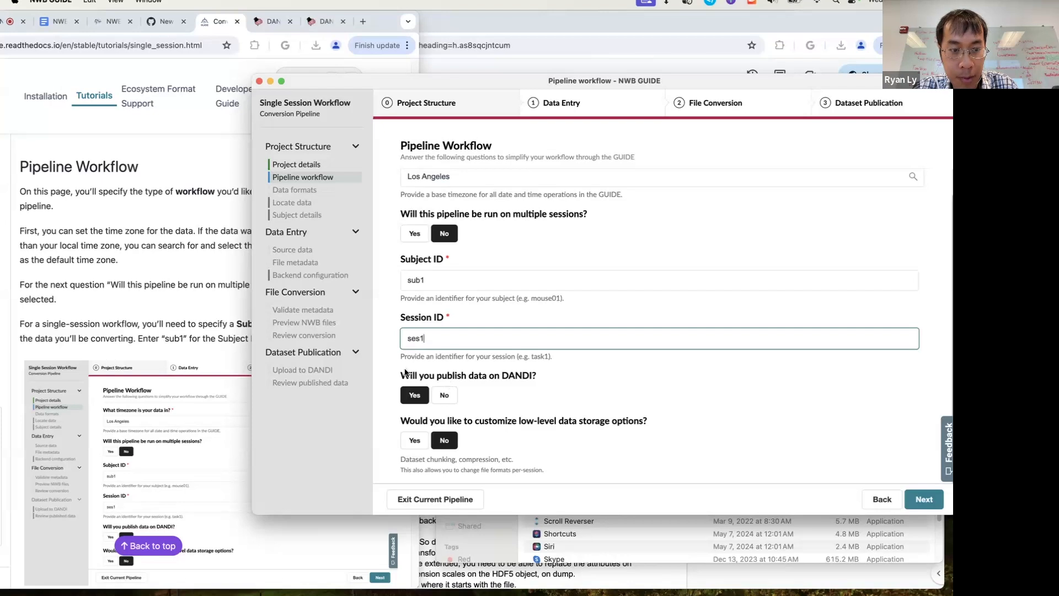
pyautogui.click(445, 395)
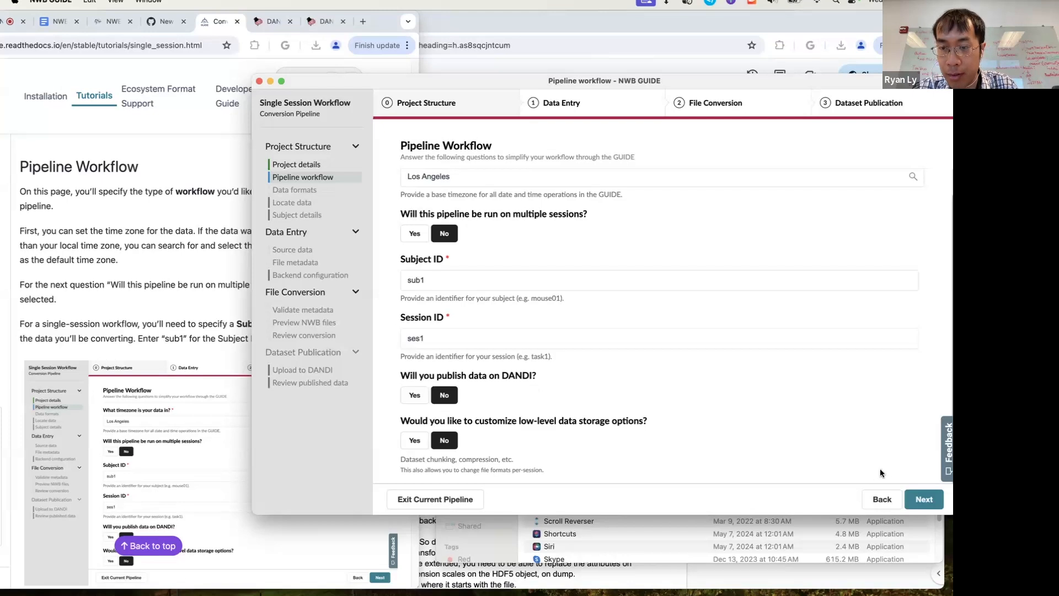
pyautogui.click(927, 500)
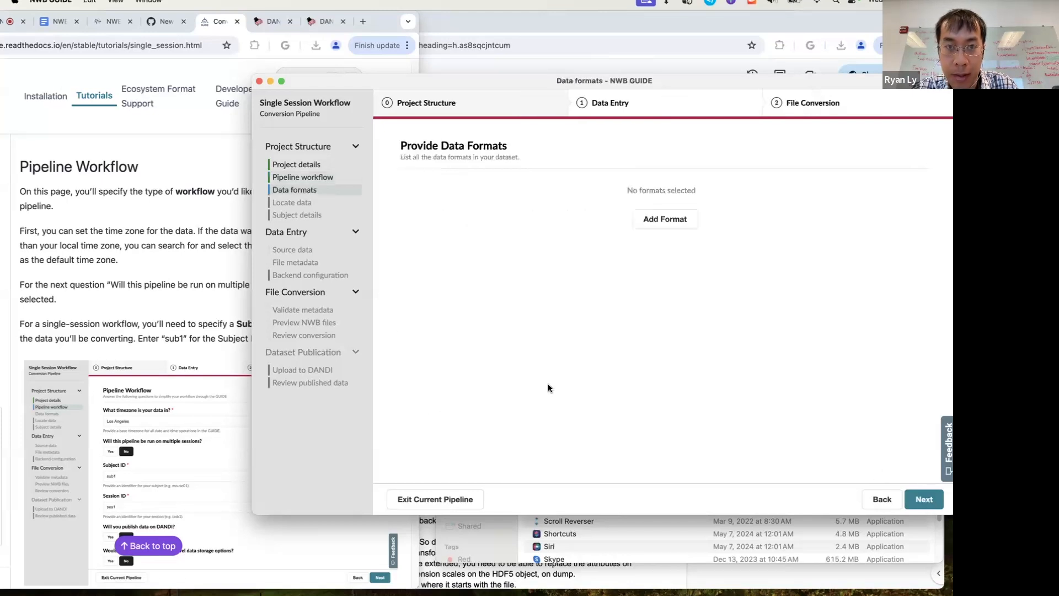
# Add the SpikeGLX Recording format to the dataset's data formats, searching the format list for "spikeglx"
pyautogui.scroll(-10, 130, 387)
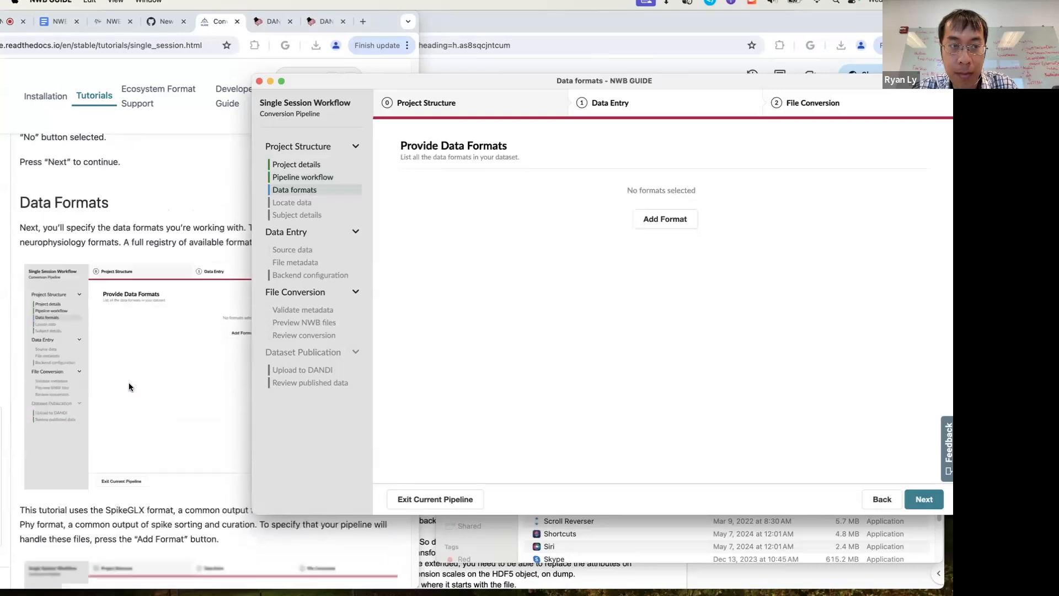
pyautogui.scroll(-1, 130, 386)
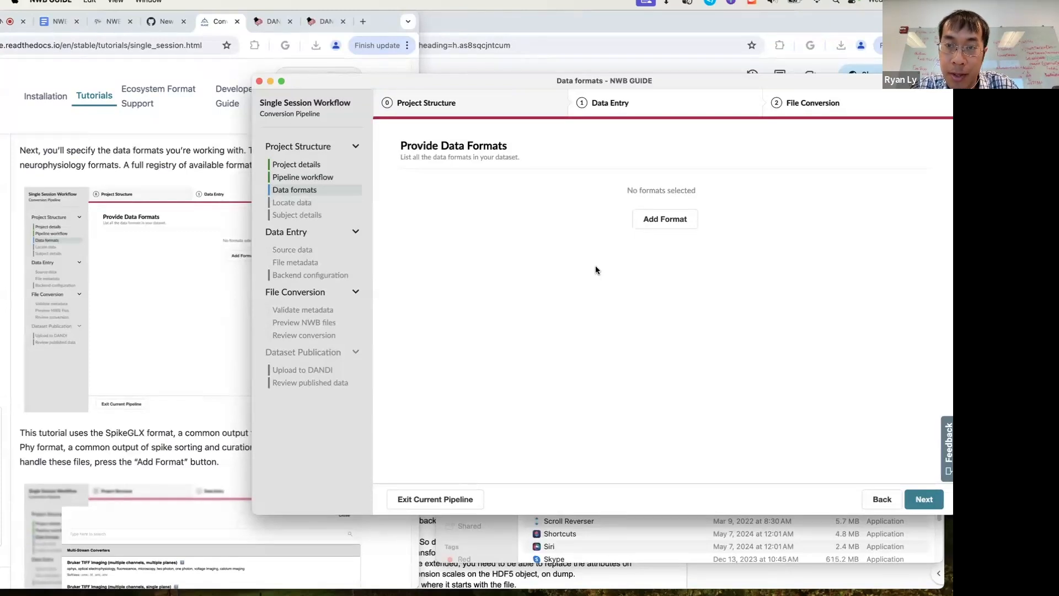
pyautogui.click(650, 220)
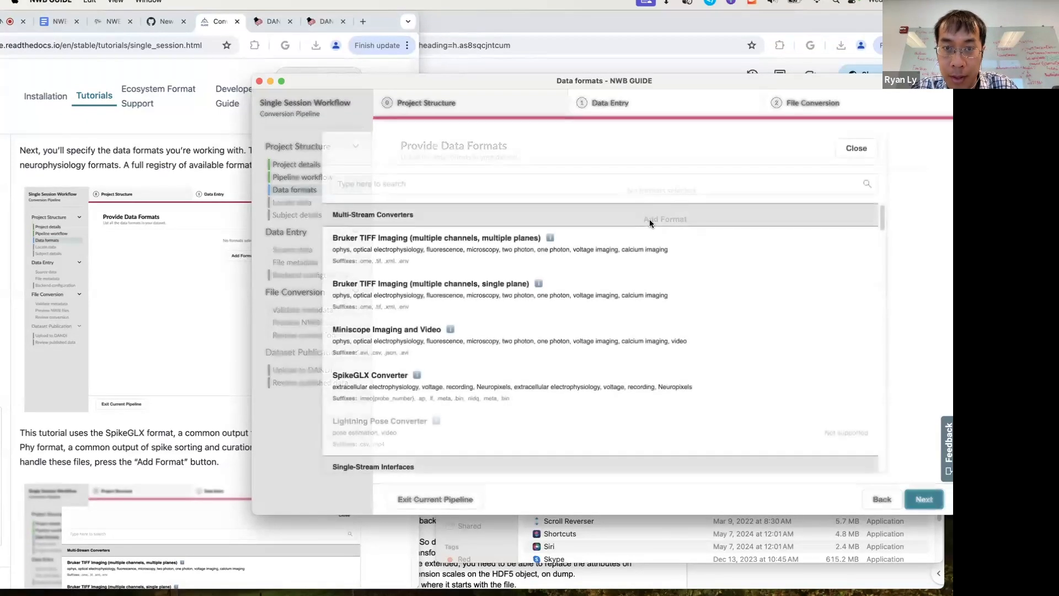
pyautogui.scroll(-10, 505, 323)
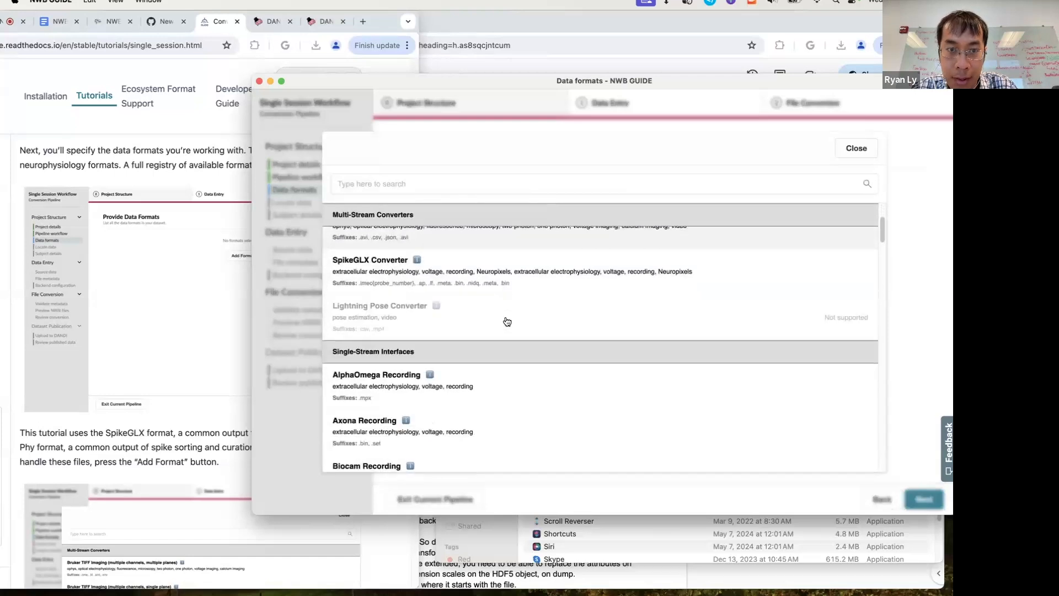
pyautogui.scroll(-8, 507, 327)
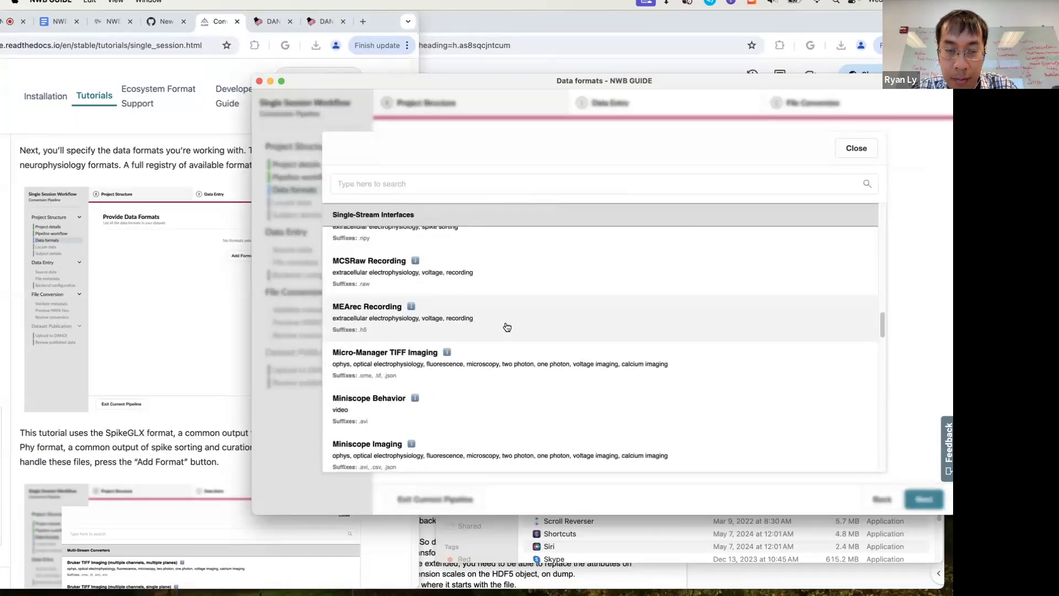
pyautogui.scroll(-10, 507, 328)
pyautogui.scroll(20, 507, 327)
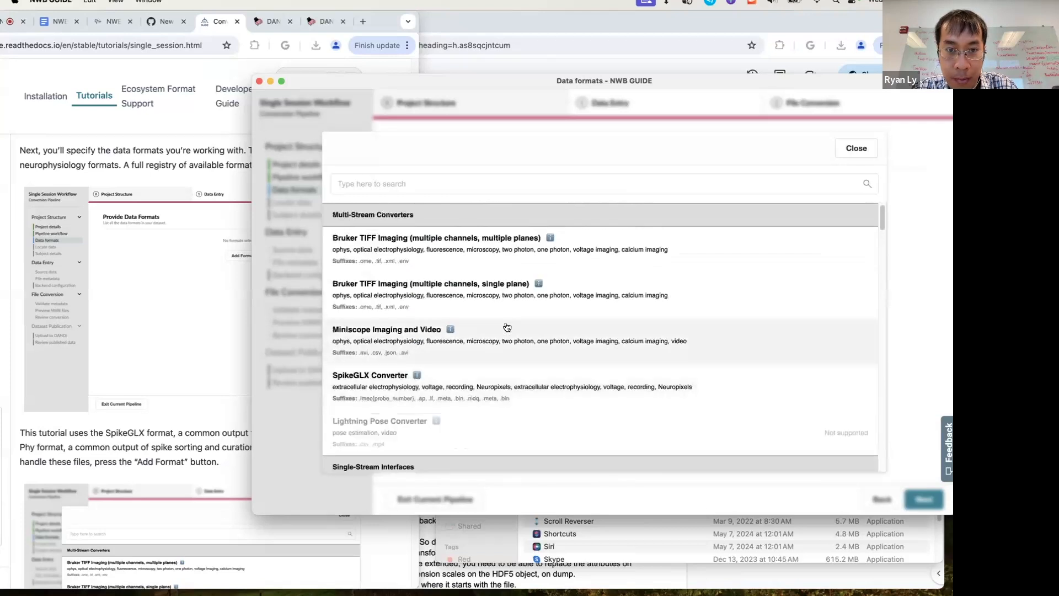
pyautogui.click(498, 183)
pyautogui.write('spikeglx')
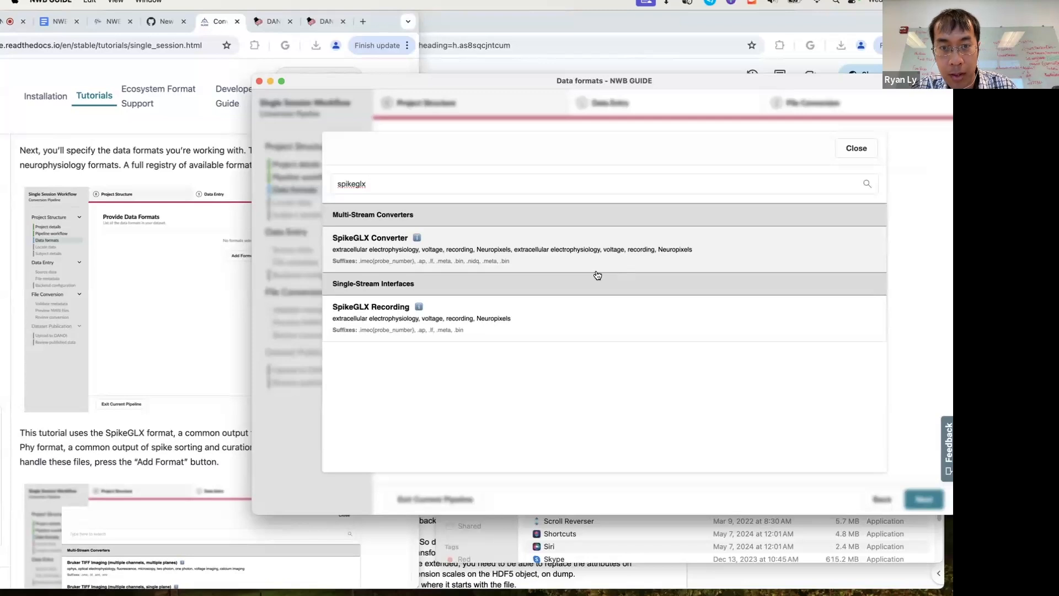
pyautogui.click(447, 318)
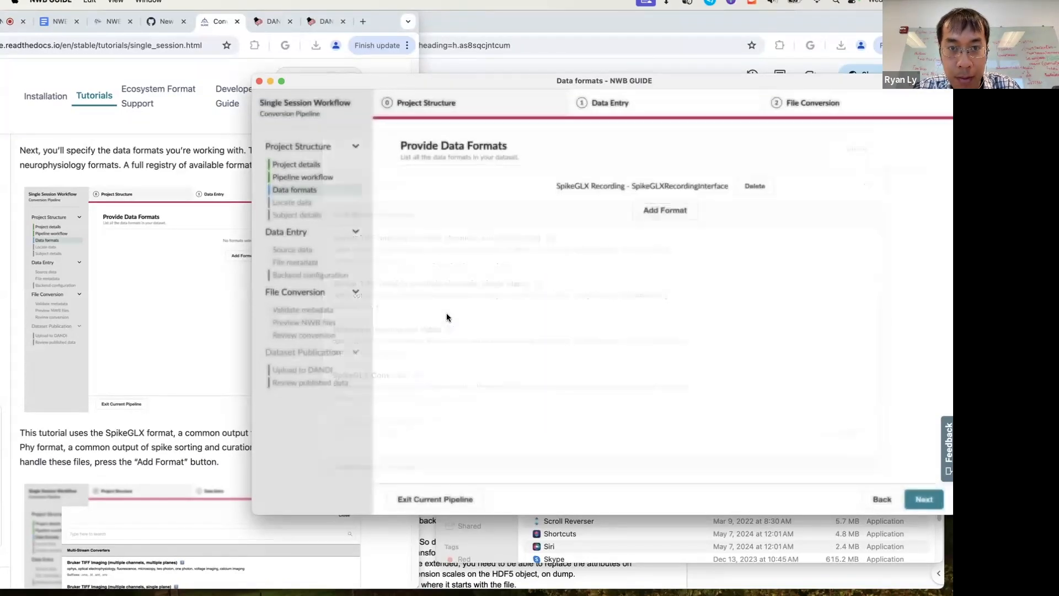
# Add the Phy Sorting format by searching for "phy", and continue to the Source Data Information page
pyautogui.click(665, 211)
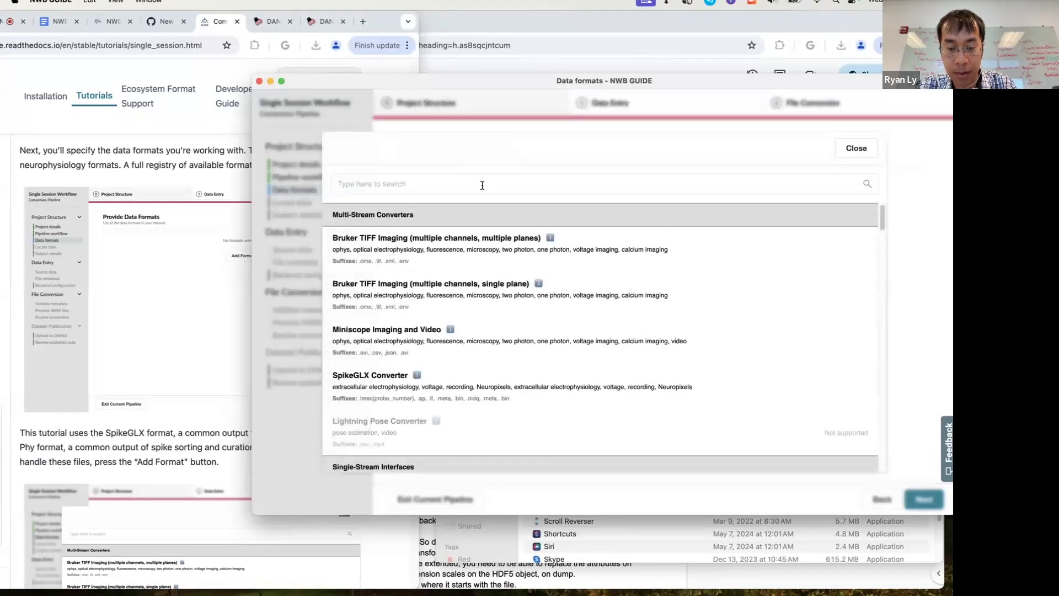
pyautogui.write('phy')
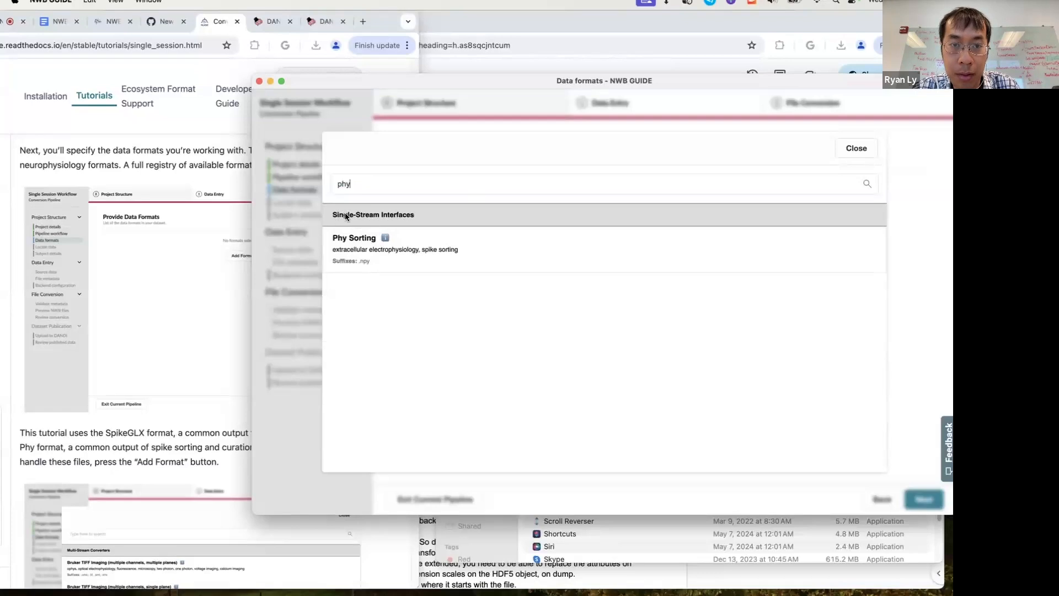
pyautogui.click(425, 244)
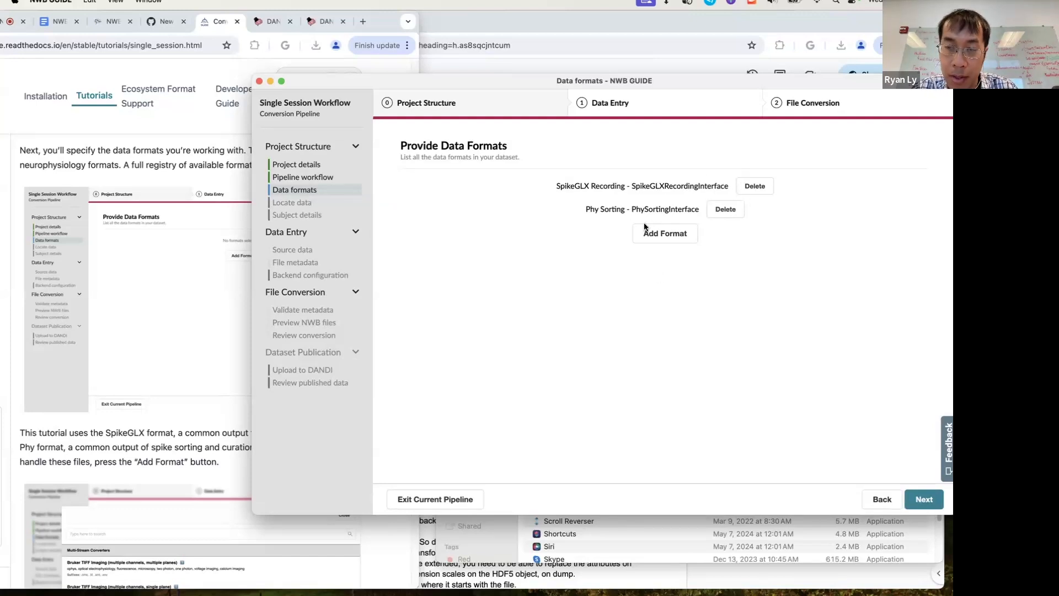
pyautogui.click(923, 499)
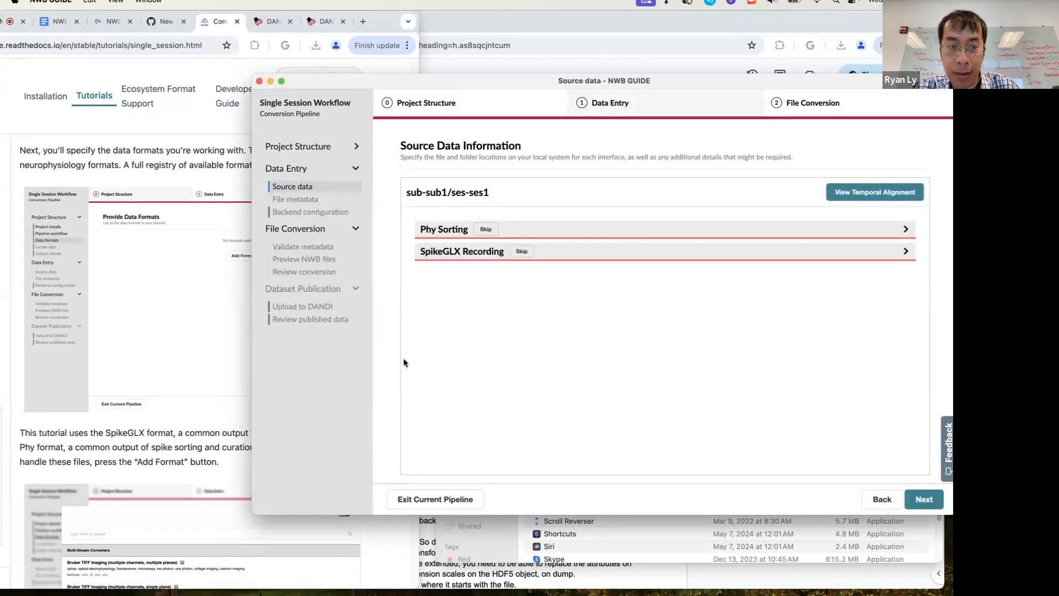
# Following the tutorial's Source Data Information section, set the Phy Sorting folder path to the phy folder of single_session_data from Finder's test-data window
pyautogui.scroll(-15, 164, 461)
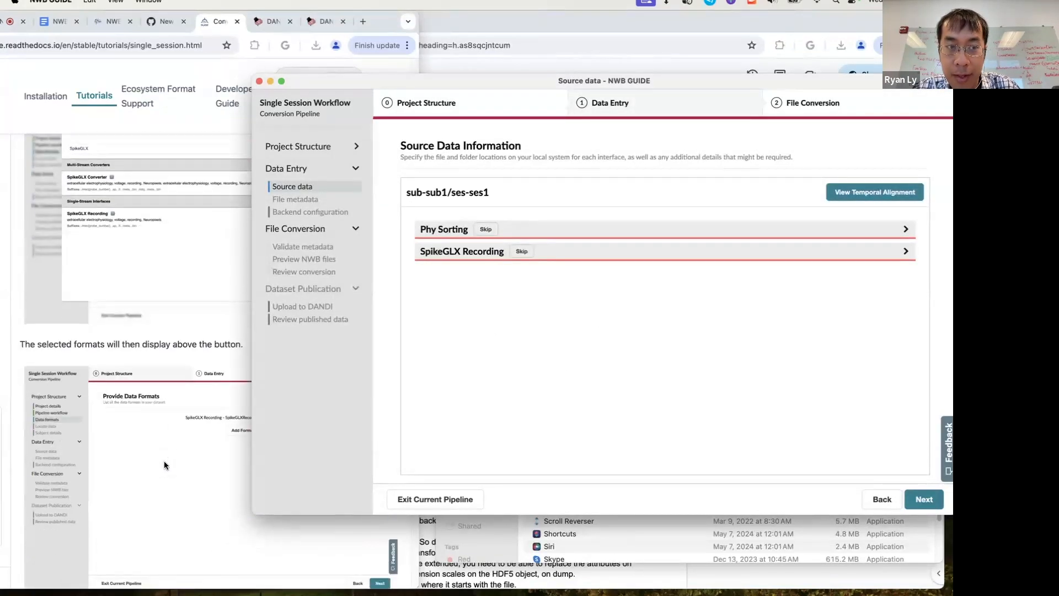
pyautogui.scroll(-15, 165, 465)
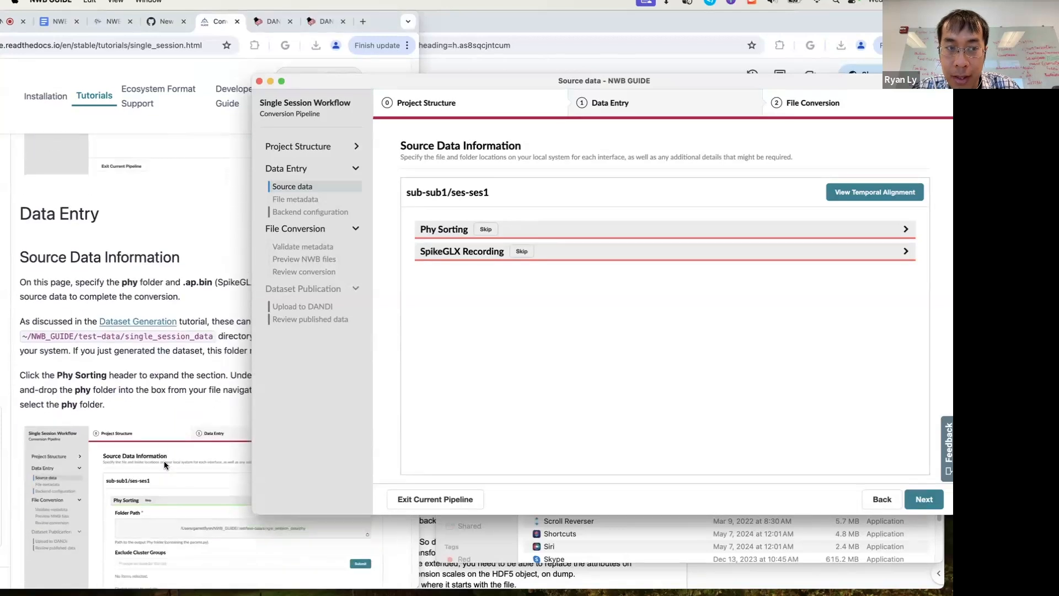
pyautogui.scroll(1, 163, 461)
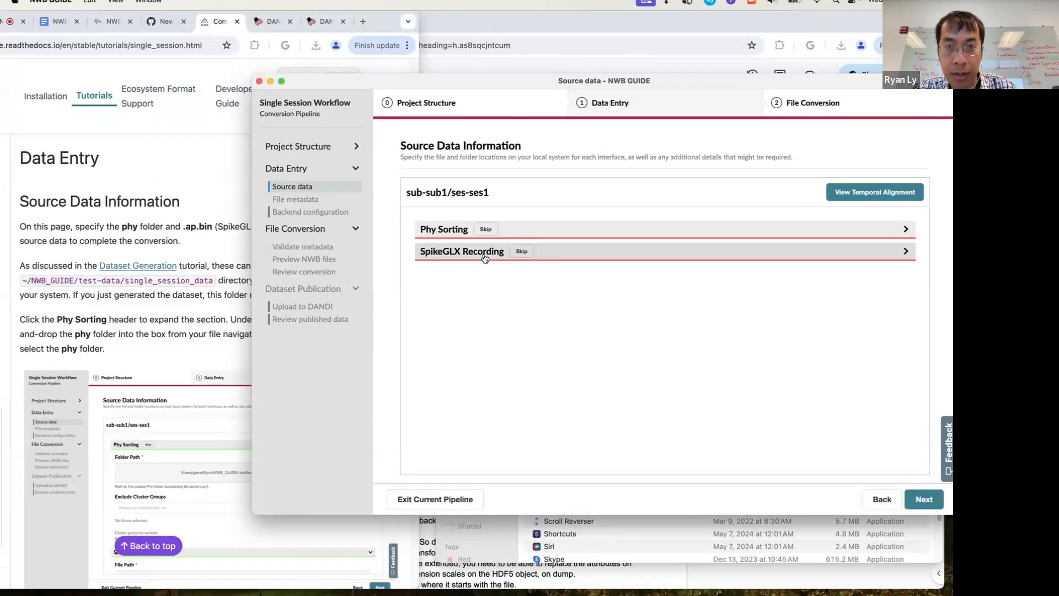
pyautogui.click(539, 236)
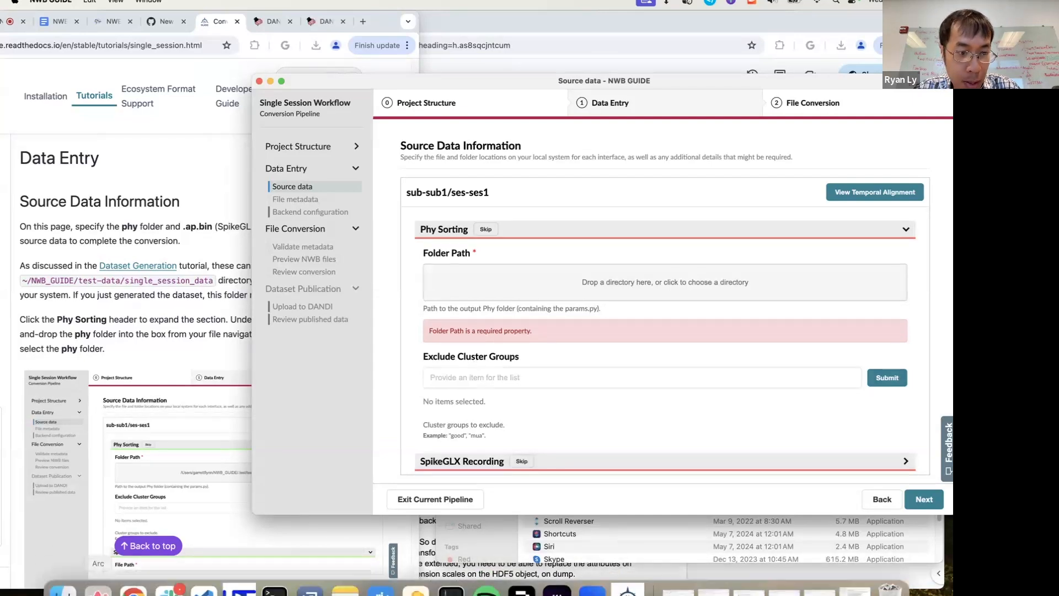
pyautogui.click(62, 584)
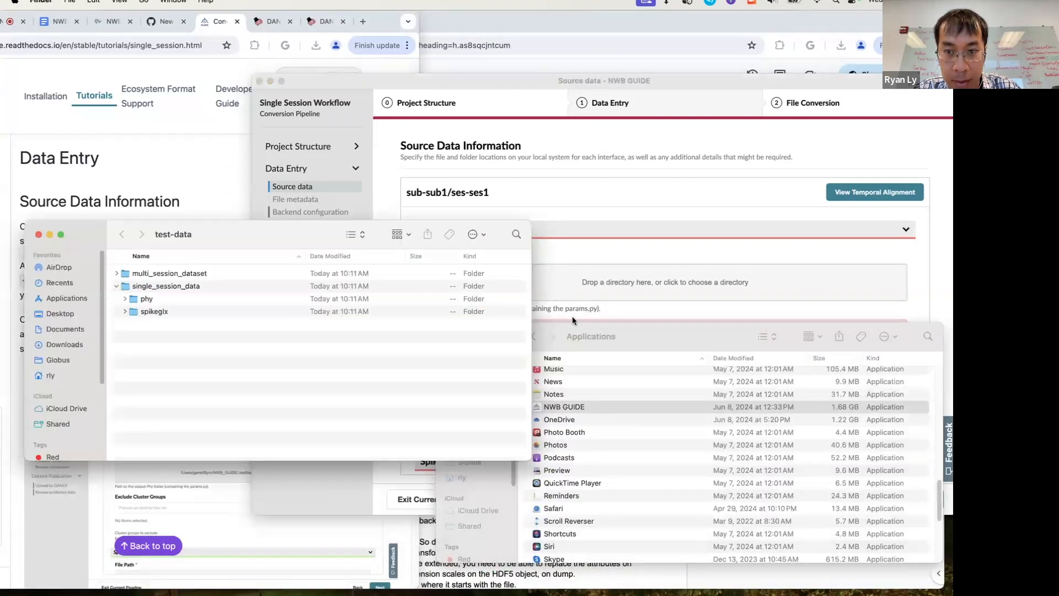
pyautogui.click(654, 334)
pyautogui.click(450, 337)
pyautogui.moveTo(323, 234); pyautogui.dragTo(298, 358)
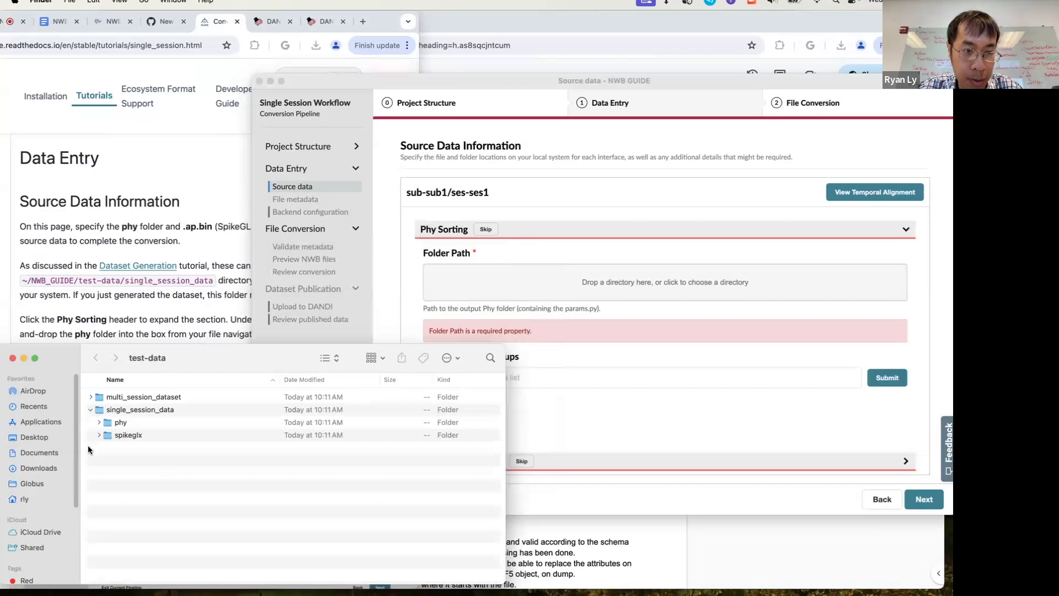
pyautogui.click(121, 423)
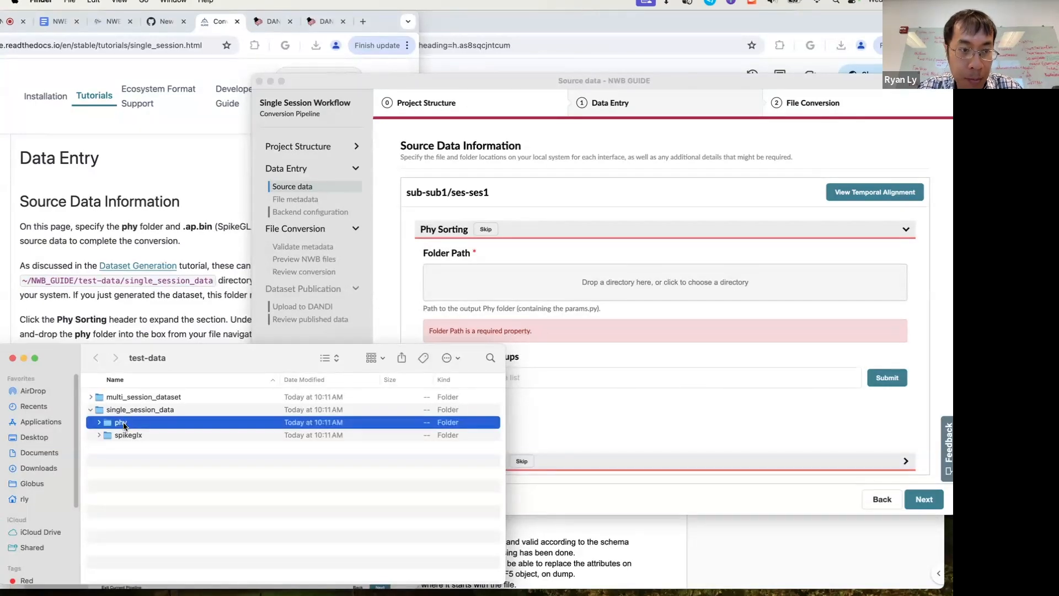
pyautogui.moveTo(124, 424); pyautogui.dragTo(627, 283)
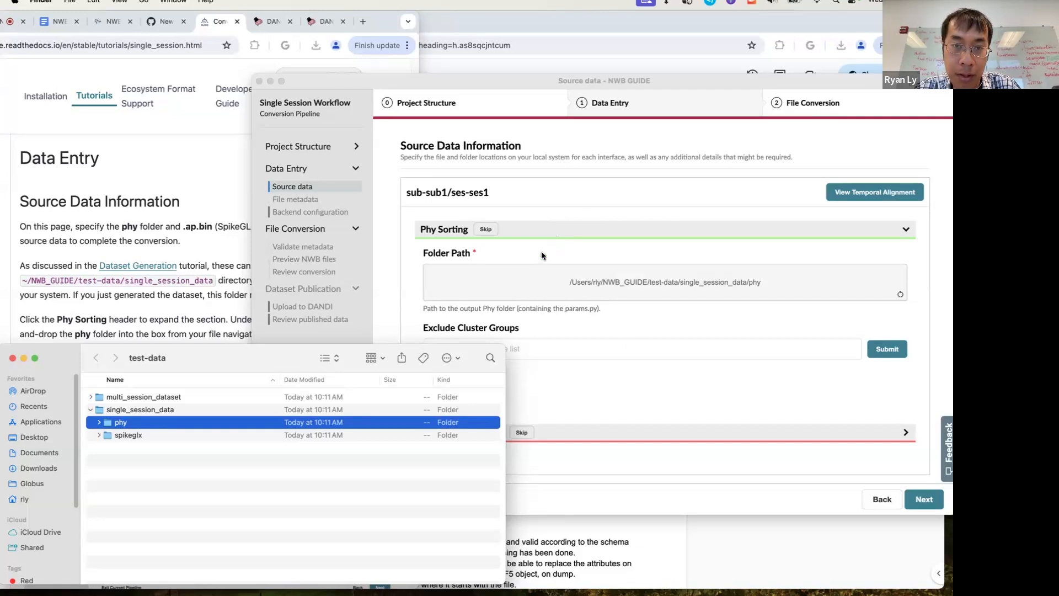
# Expand the SpikeGLX Recording section and unfold the spikeglx folder in Finder down to the contents of Session1_g0_imec0
pyautogui.click(681, 364)
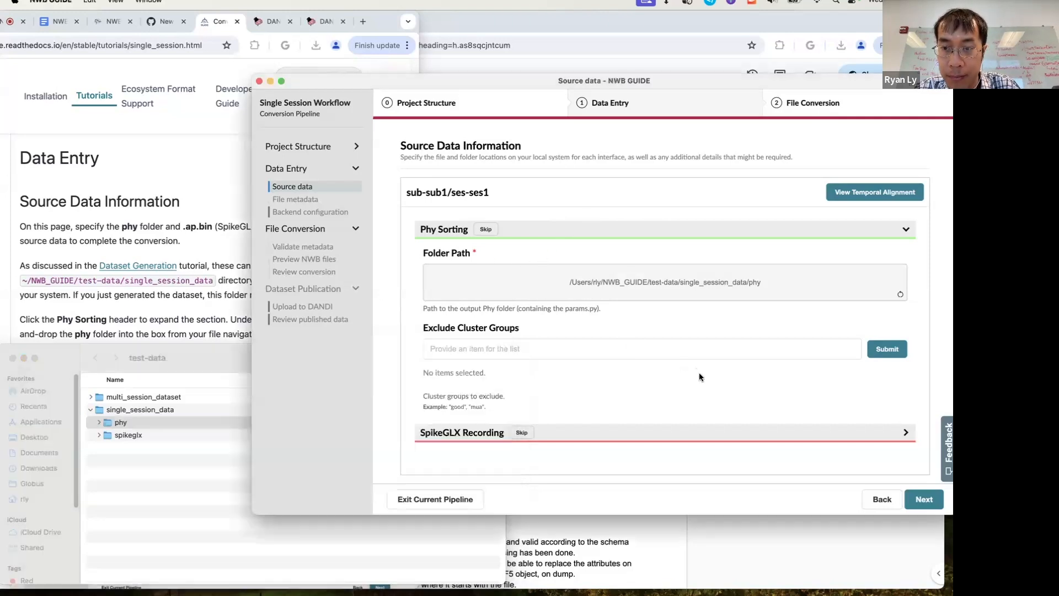
pyautogui.click(585, 433)
pyautogui.scroll(-3, 570, 422)
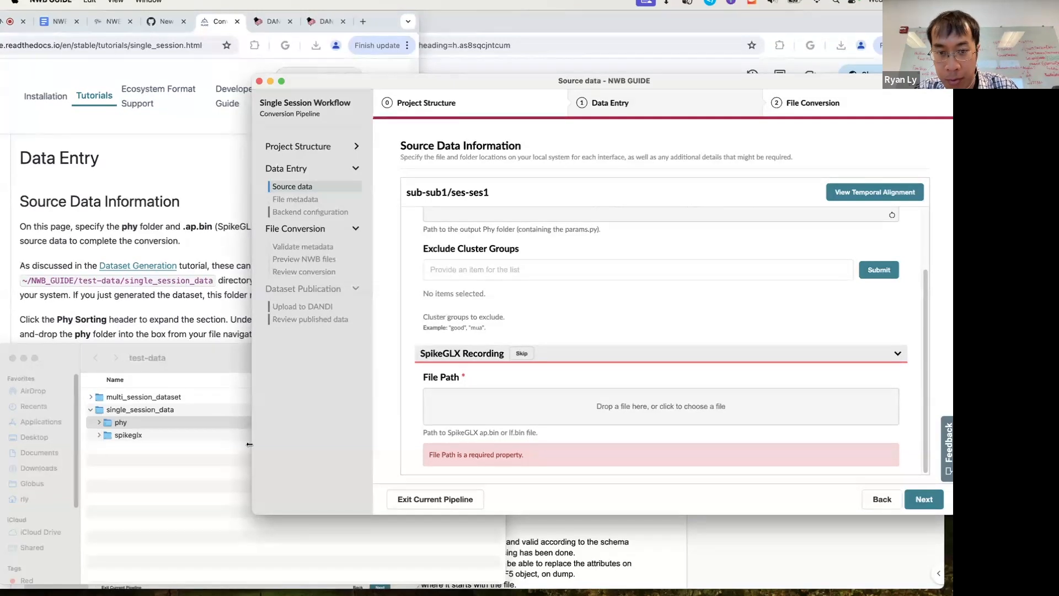
pyautogui.click(121, 467)
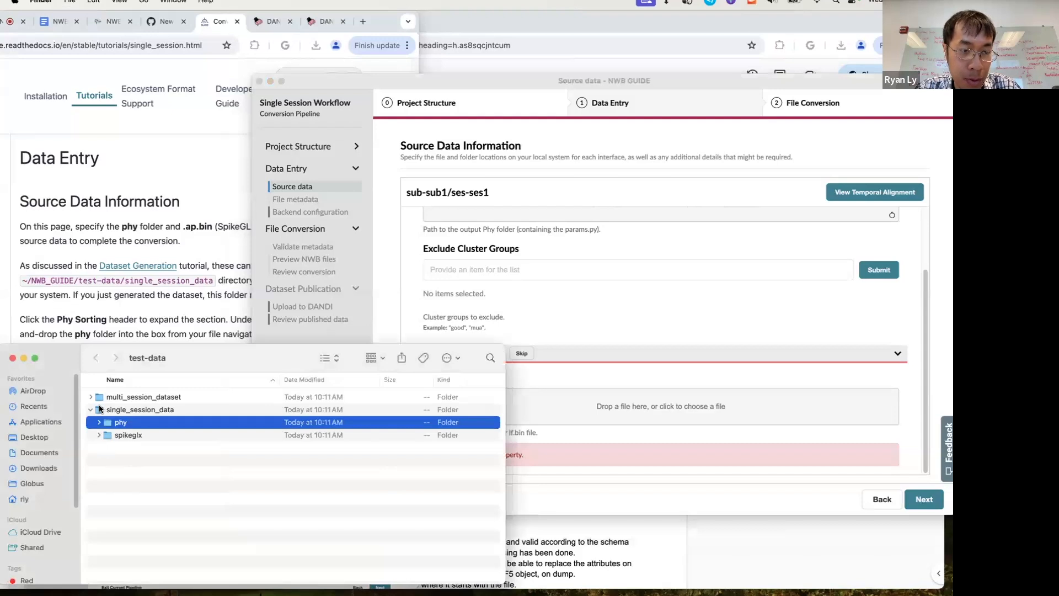
pyautogui.click(108, 435)
pyautogui.click(99, 436)
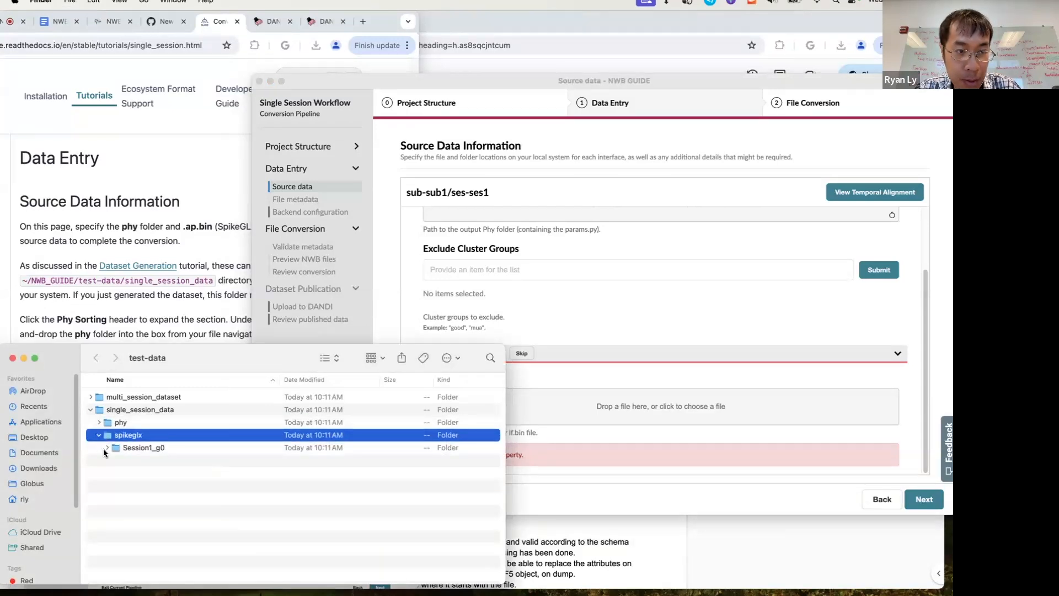
pyautogui.click(106, 447)
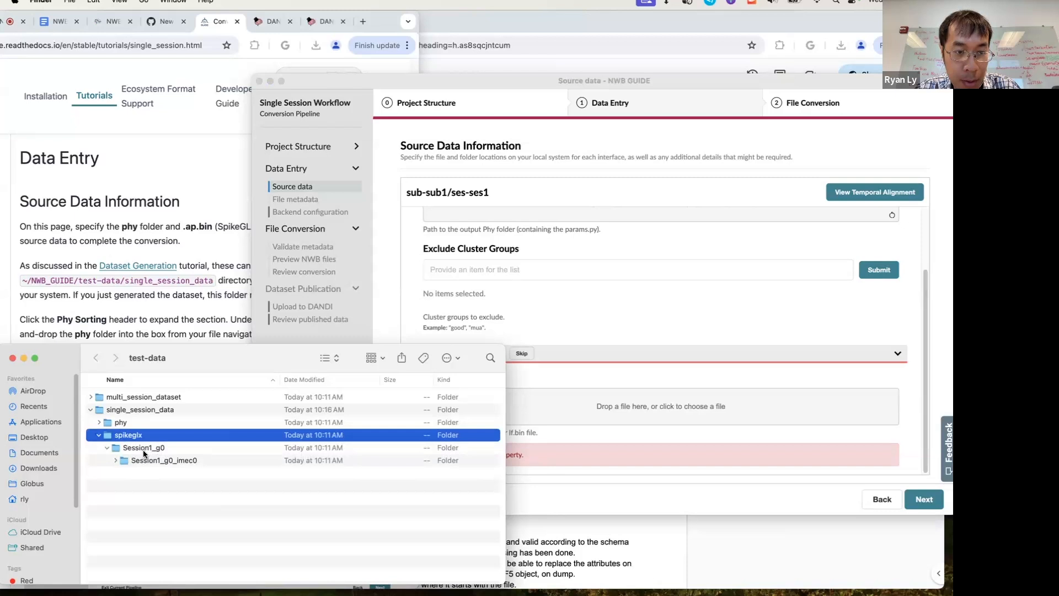
pyautogui.click(116, 461)
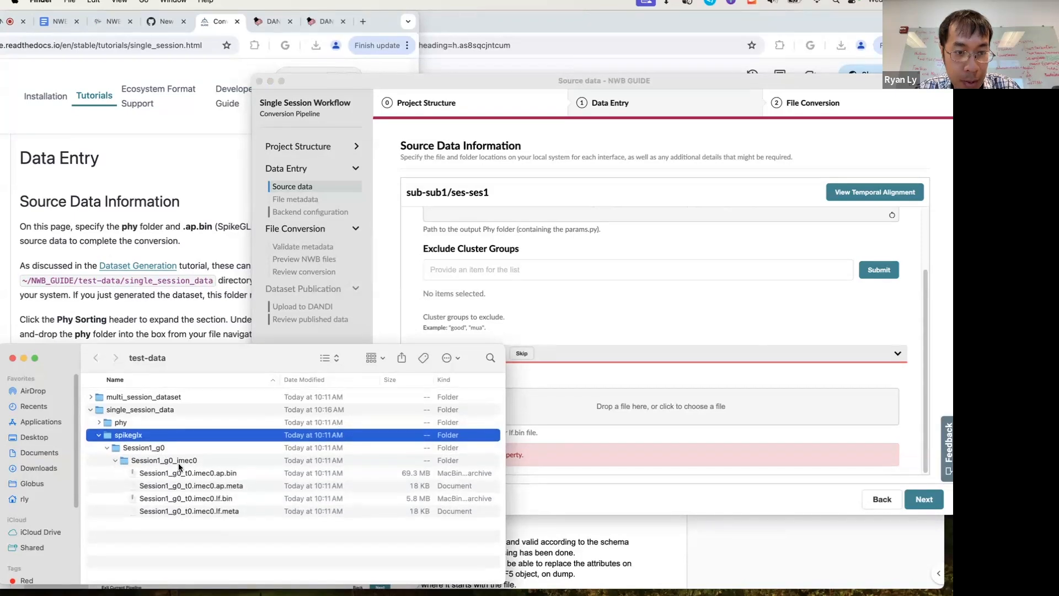
# Set the SpikeGLX Recording file path to Session1_g0_t0.imec0.ap.bin and continue to the File Metadata page
pyautogui.moveTo(226, 358); pyautogui.dragTo(226, 300)
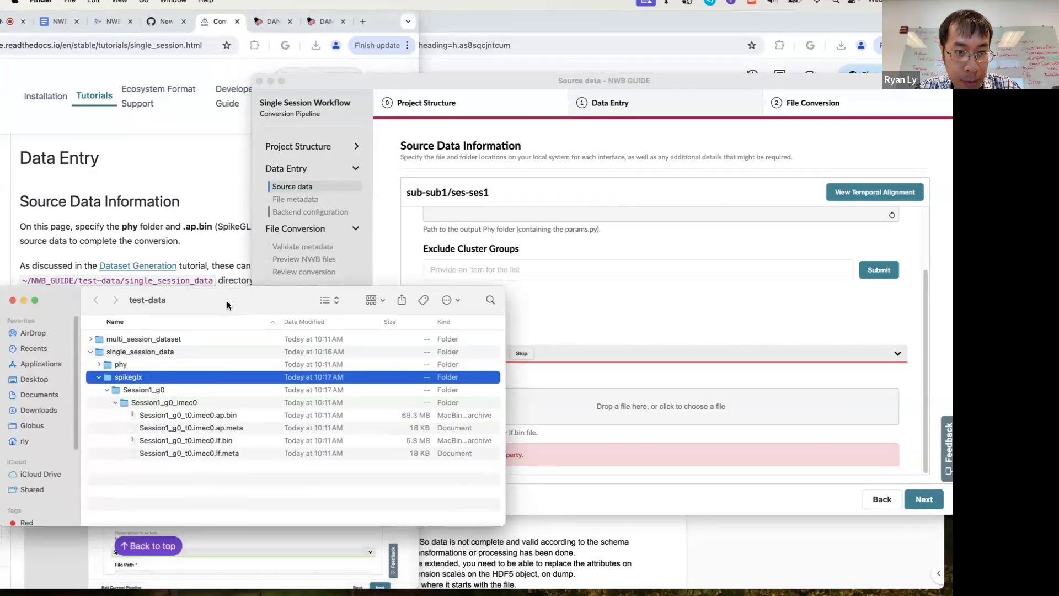
pyautogui.click(234, 417)
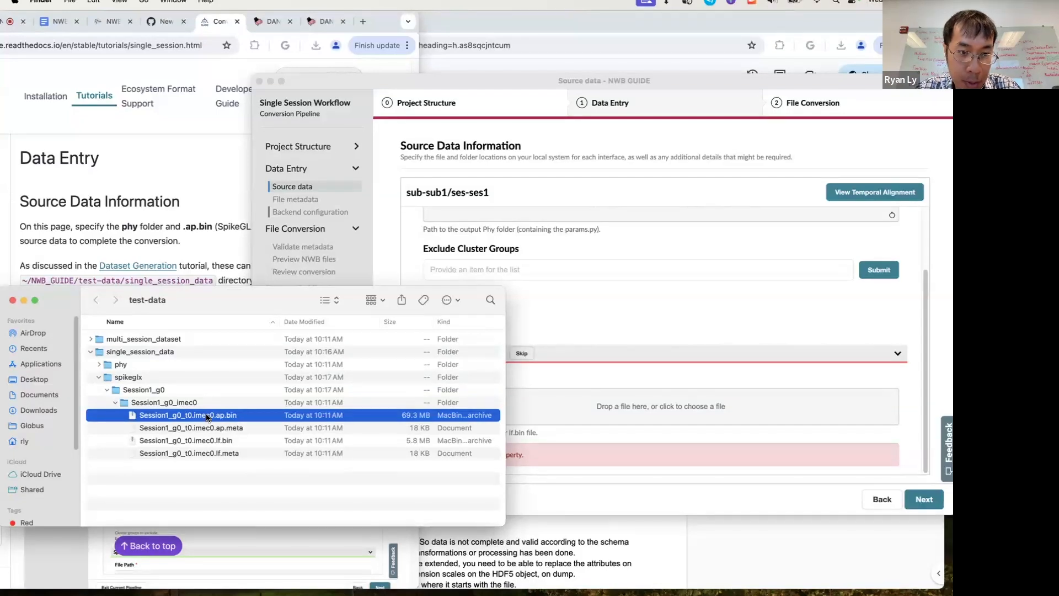
pyautogui.moveTo(208, 418); pyautogui.dragTo(656, 405)
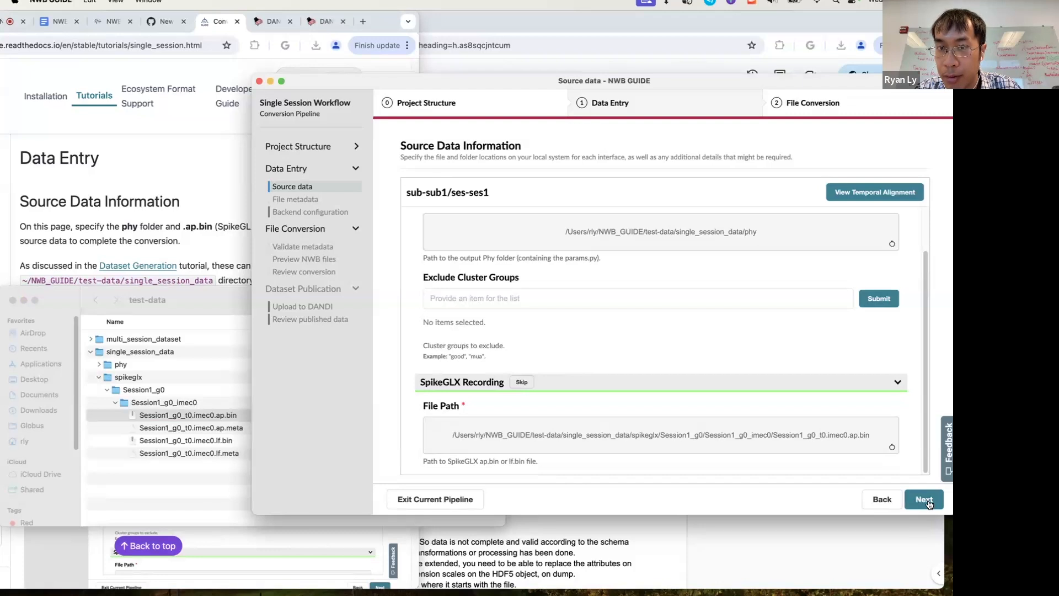
pyautogui.click(926, 500)
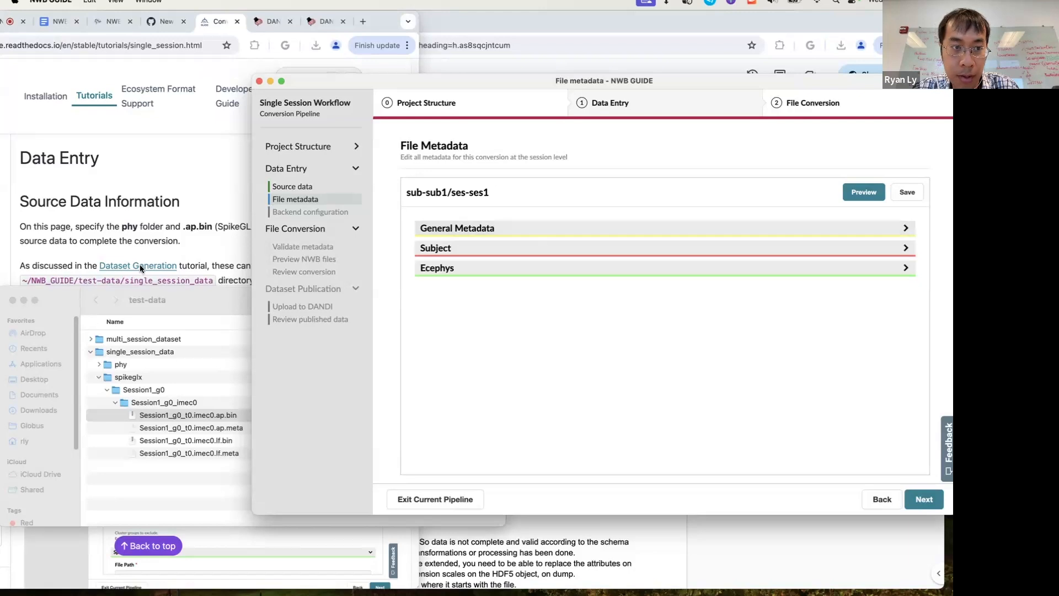
# Shift the Finder window out of the way, read the tutorial's Session Metadata section, and return to NWB GUIDE
pyautogui.click(57, 289)
pyautogui.moveTo(57, 290); pyautogui.dragTo(61, 491)
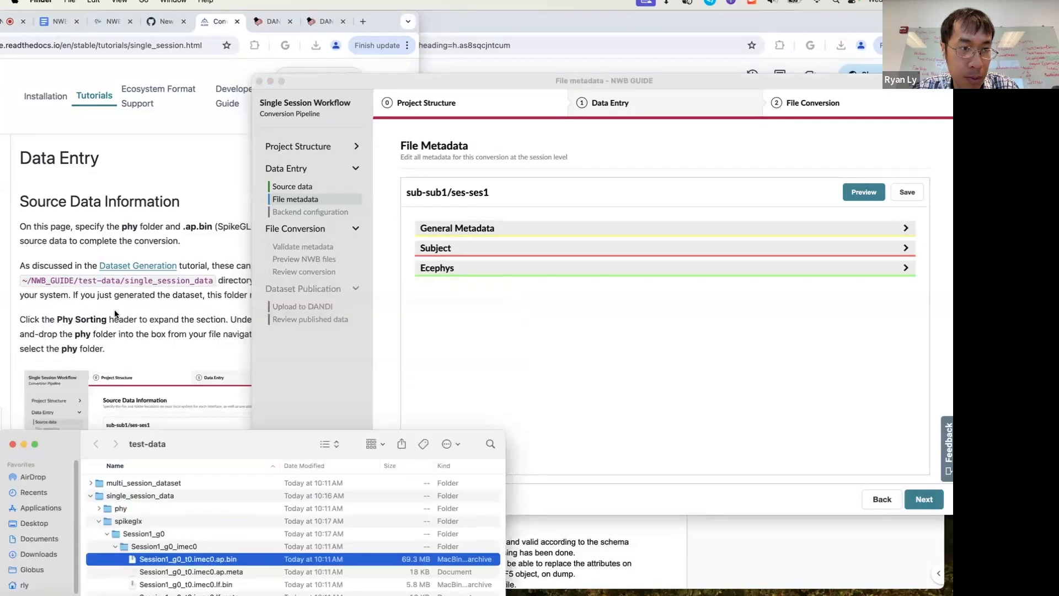
pyautogui.click(115, 313)
pyautogui.scroll(-15, 114, 310)
pyautogui.scroll(5, 114, 309)
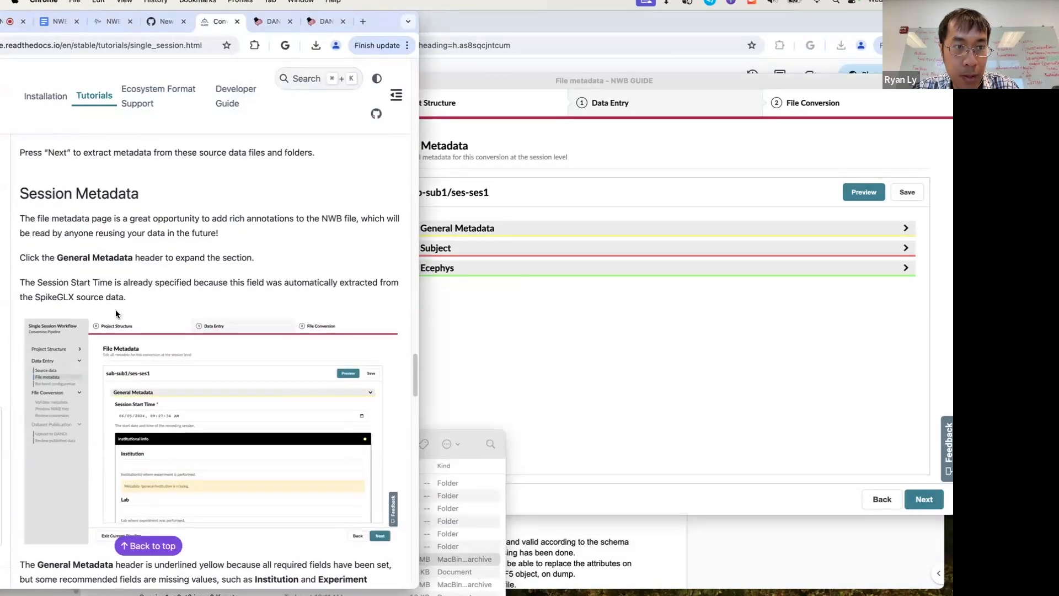
pyautogui.click(601, 370)
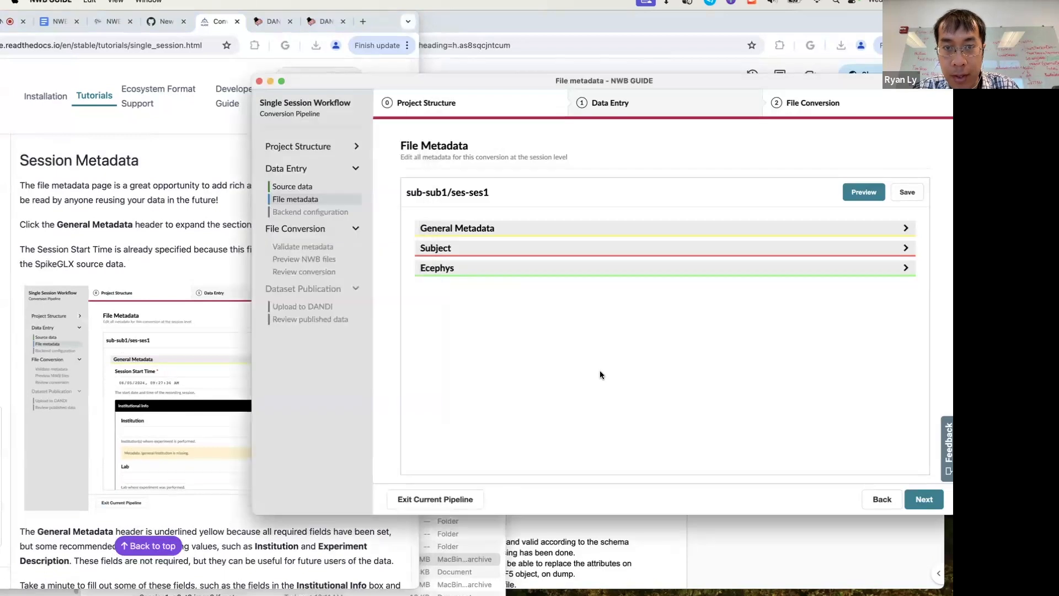
# Expand the General Metadata section and look over its Session Start Time and Institutional Info fields
pyautogui.click(479, 229)
pyautogui.scroll(-2, 674, 337)
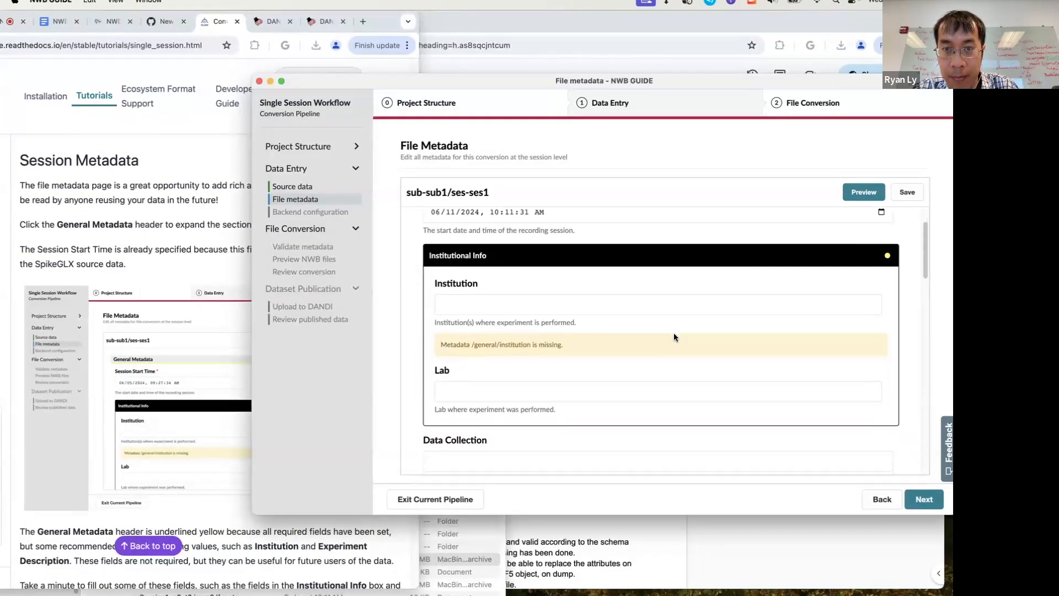
pyautogui.scroll(1, 674, 333)
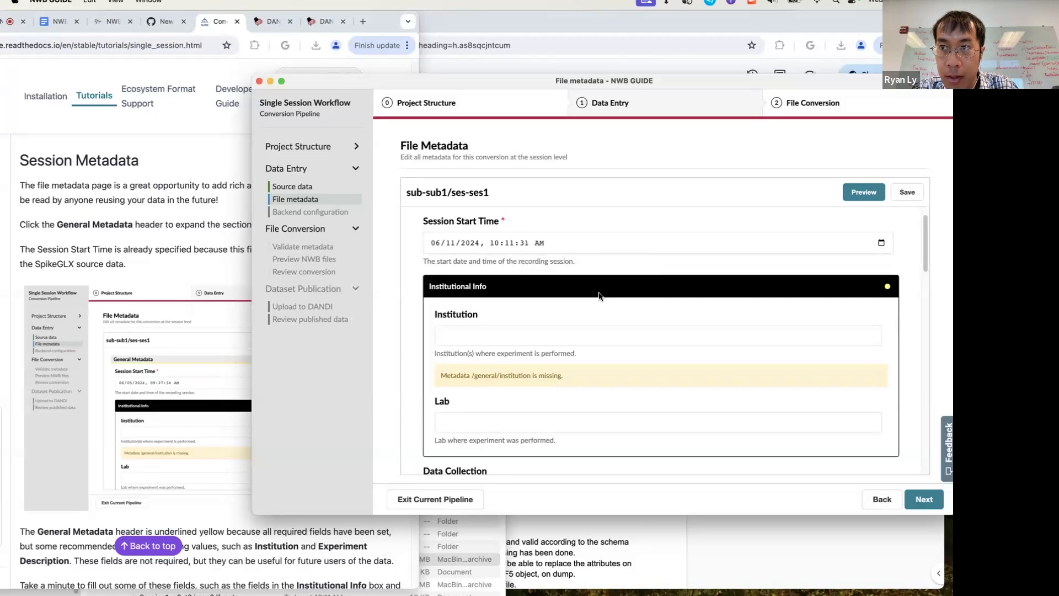
# Set the Institution to Lawrence Berkeley National Lab and the Lab to NWB Lab in Institutional Info
pyautogui.scroll(-2, 600, 296)
pyautogui.click(543, 301)
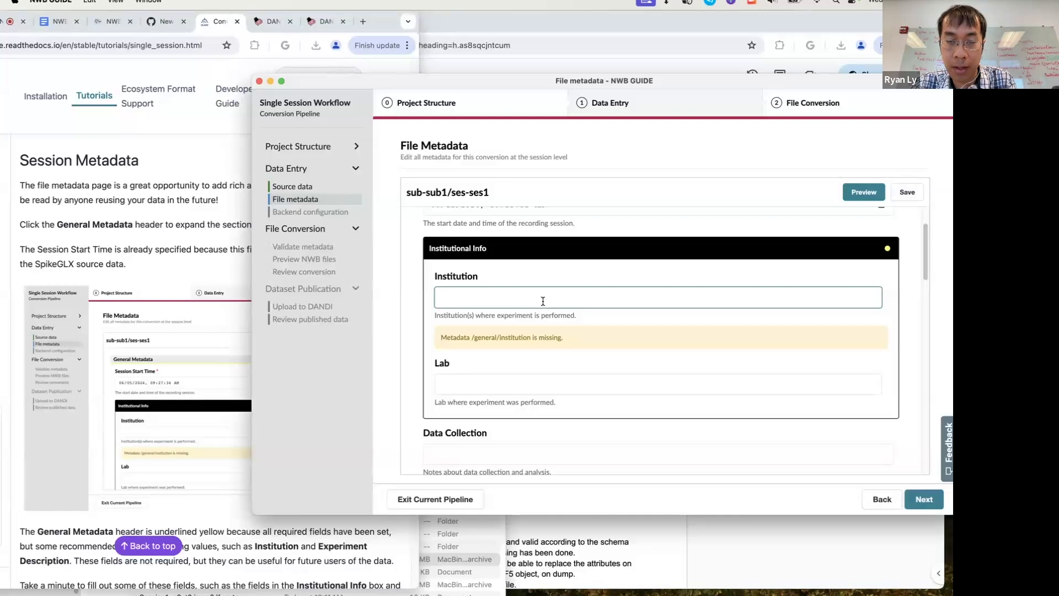
pyautogui.write('Lawrence Berkeley National Lab')
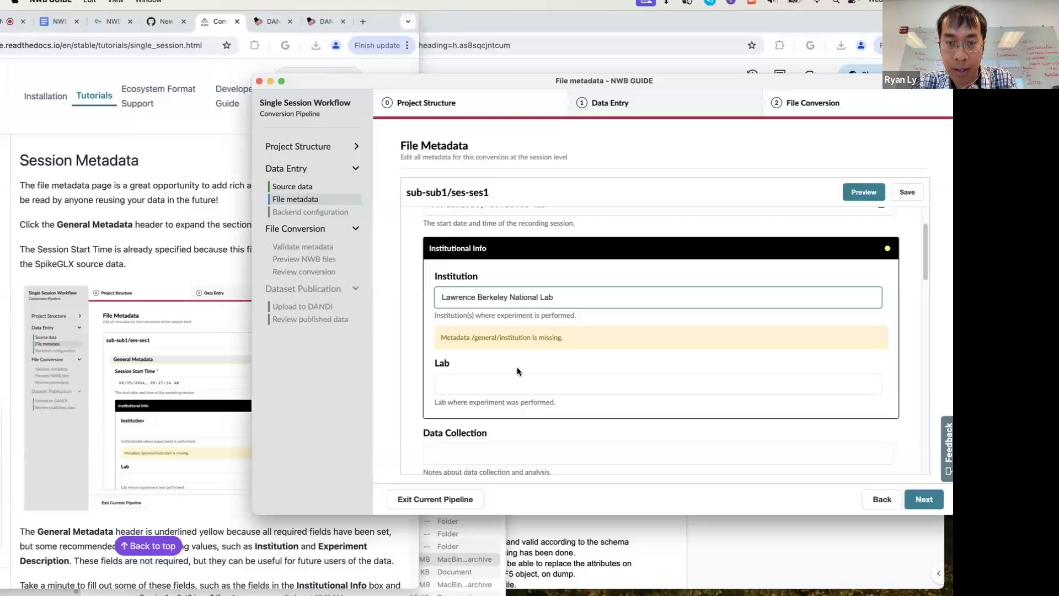
pyautogui.click(552, 356)
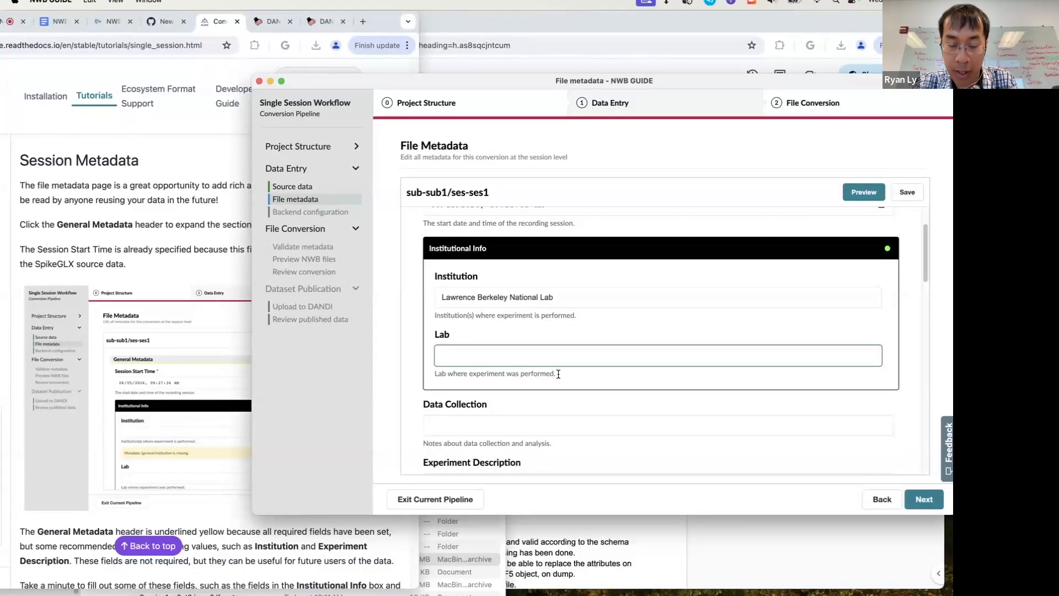
pyautogui.write('NWB Lab')
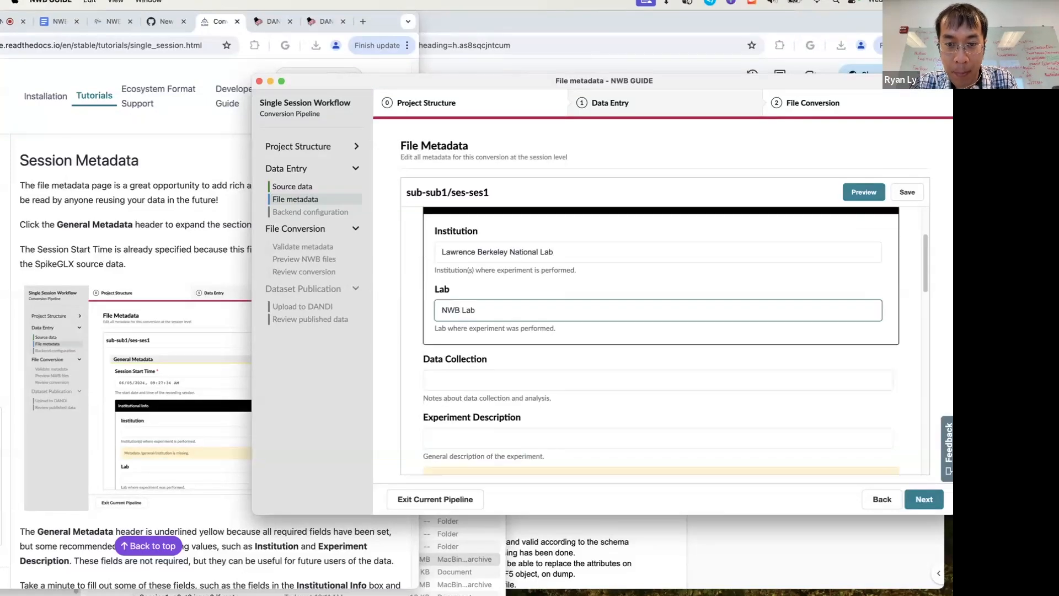
# Add an item under Experimenter with the experimenter's first and last name
pyautogui.scroll(-3, 661, 338)
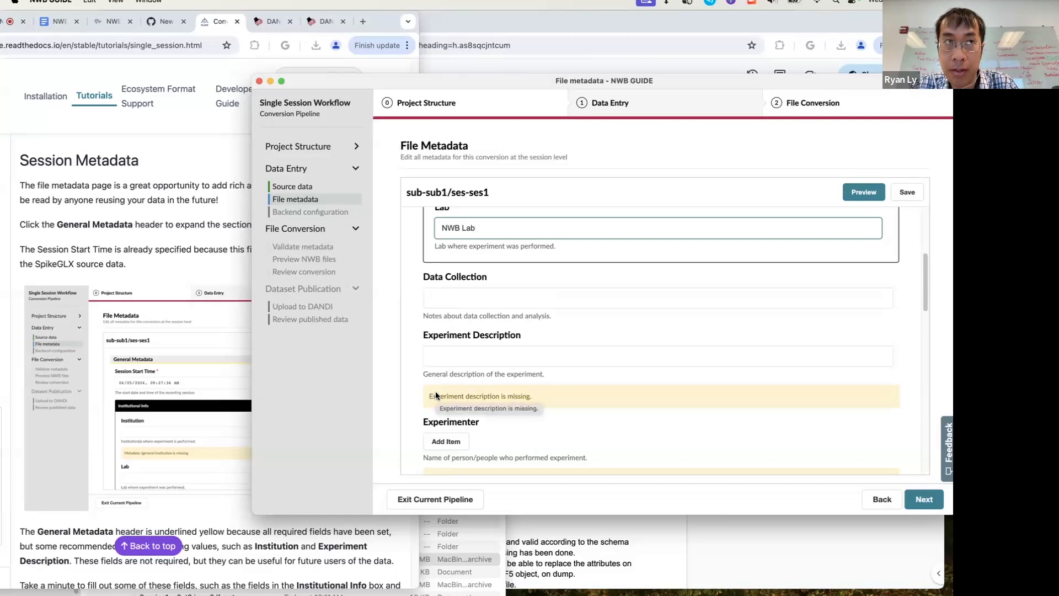
pyautogui.click(623, 406)
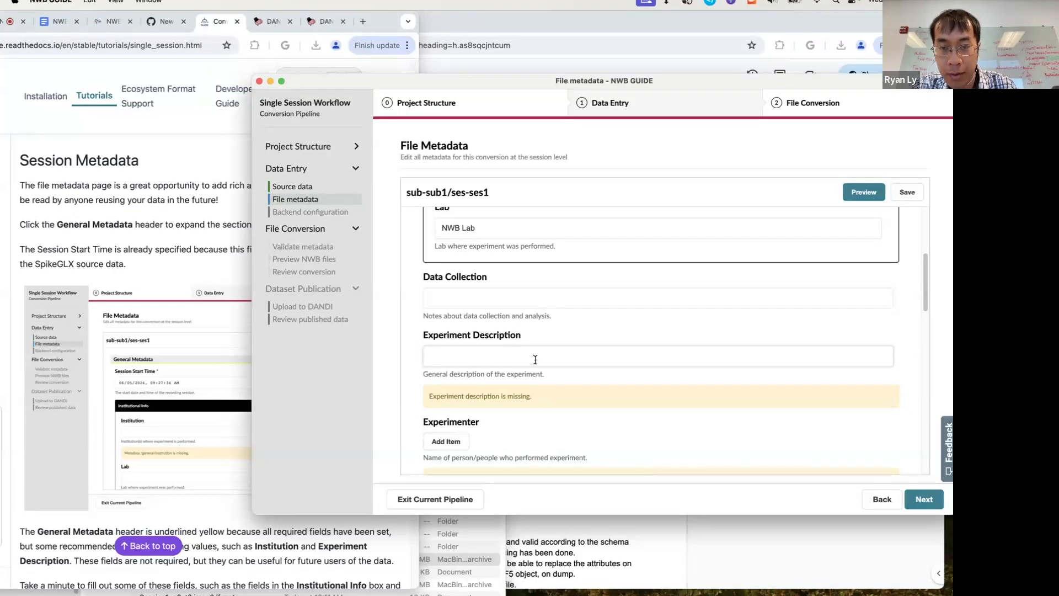
pyautogui.scroll(-5, 535, 359)
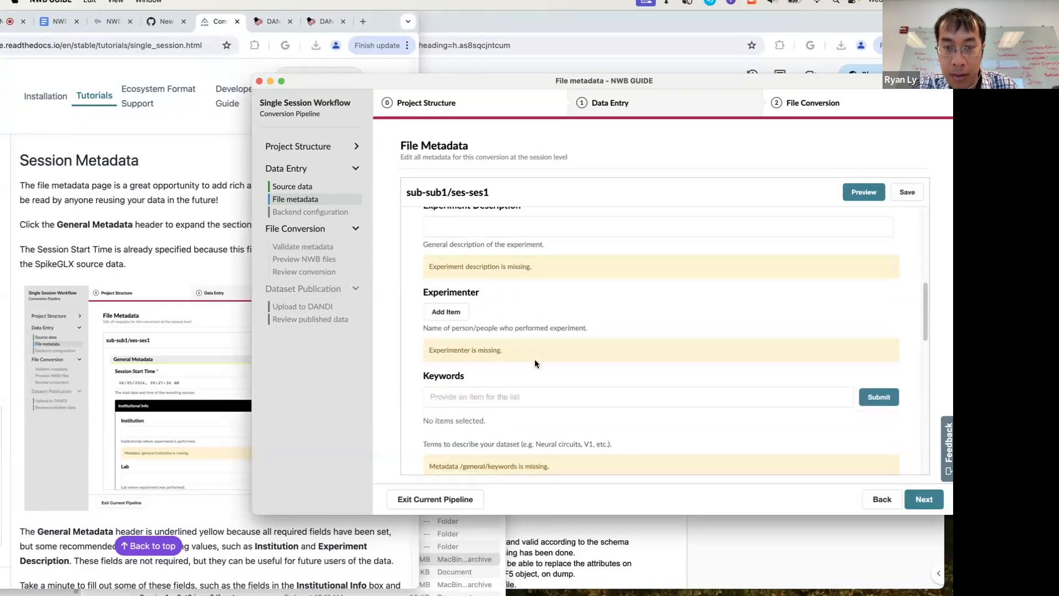
pyautogui.scroll(-3, 534, 360)
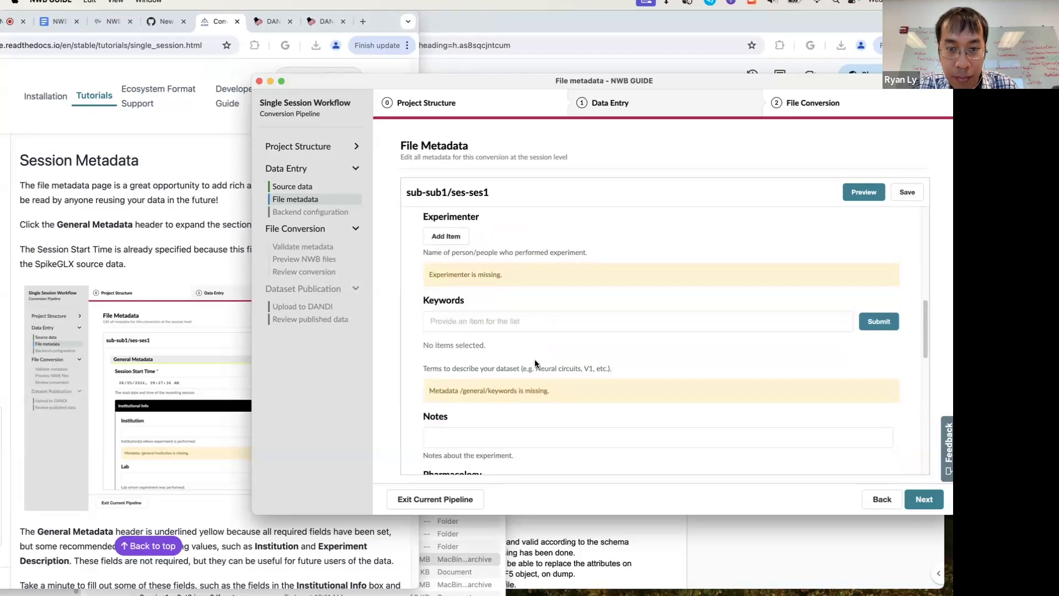
pyautogui.scroll(2, 535, 360)
pyautogui.click(452, 293)
pyautogui.click(452, 263)
pyautogui.write('Ryan')
pyautogui.press('Tab')
pyautogui.write('Ly')
pyautogui.click(353, 402)
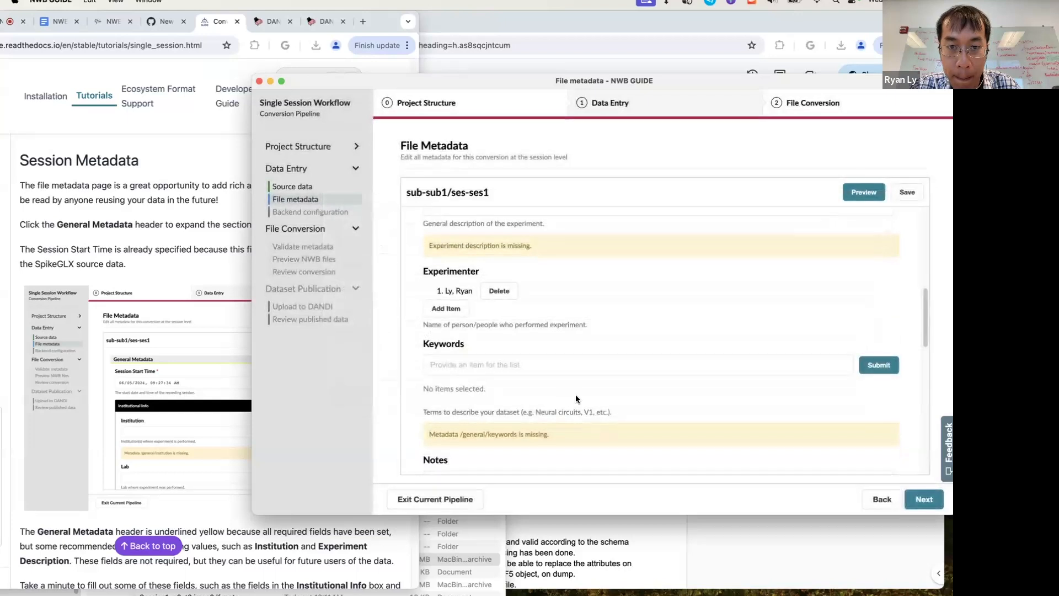
# Expand the Subject section and set the Sex to Male and the Species to Mus musculus - House mouse
pyautogui.scroll(-10, 617, 388)
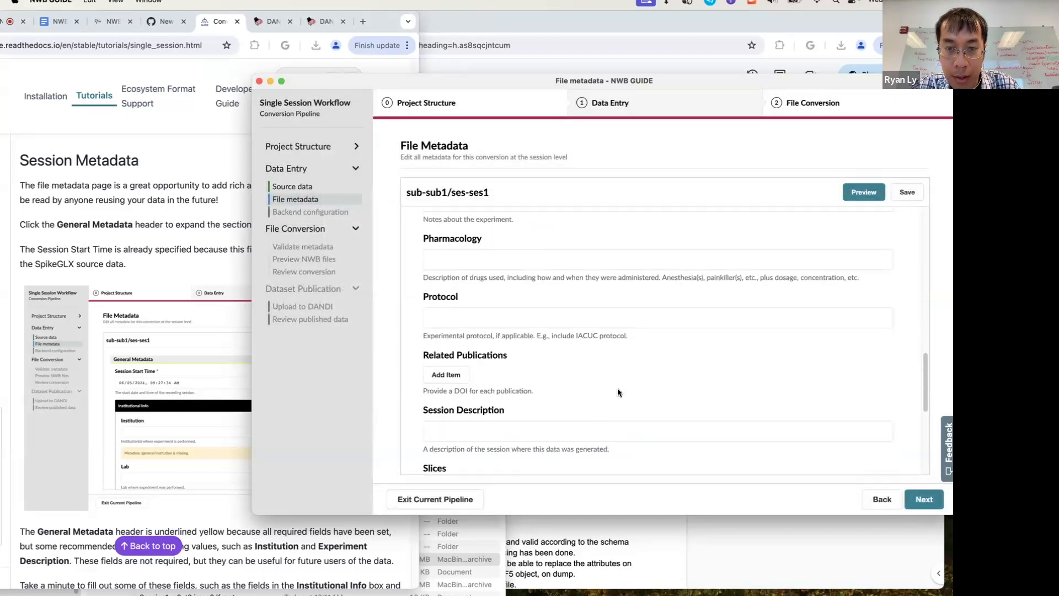
pyautogui.scroll(-5, 618, 388)
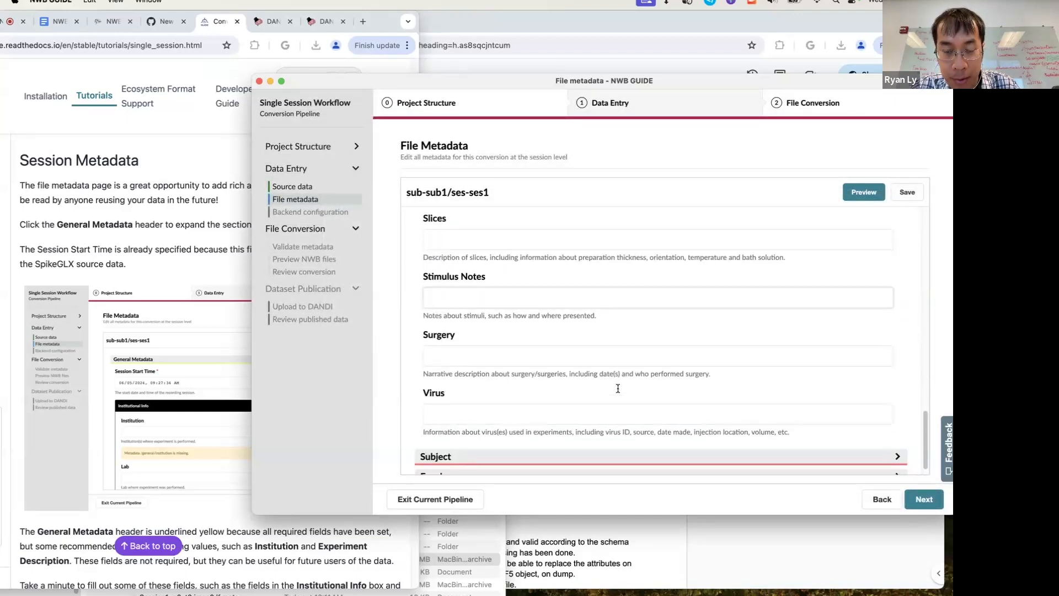
pyautogui.scroll(-1, 541, 387)
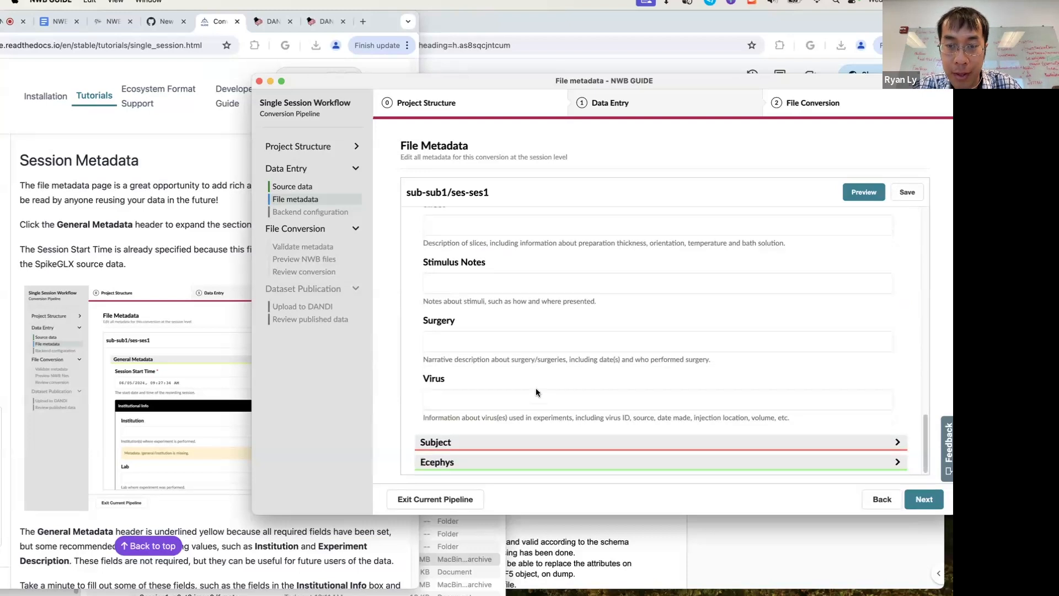
pyautogui.click(457, 442)
pyautogui.scroll(-2, 459, 443)
pyautogui.scroll(-10, 458, 444)
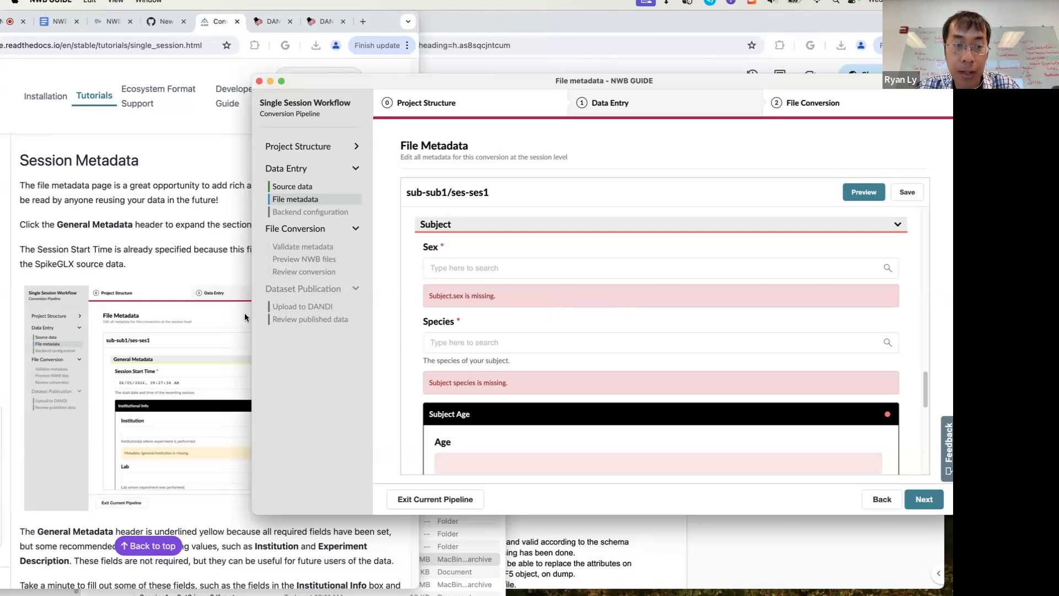
pyautogui.click(477, 269)
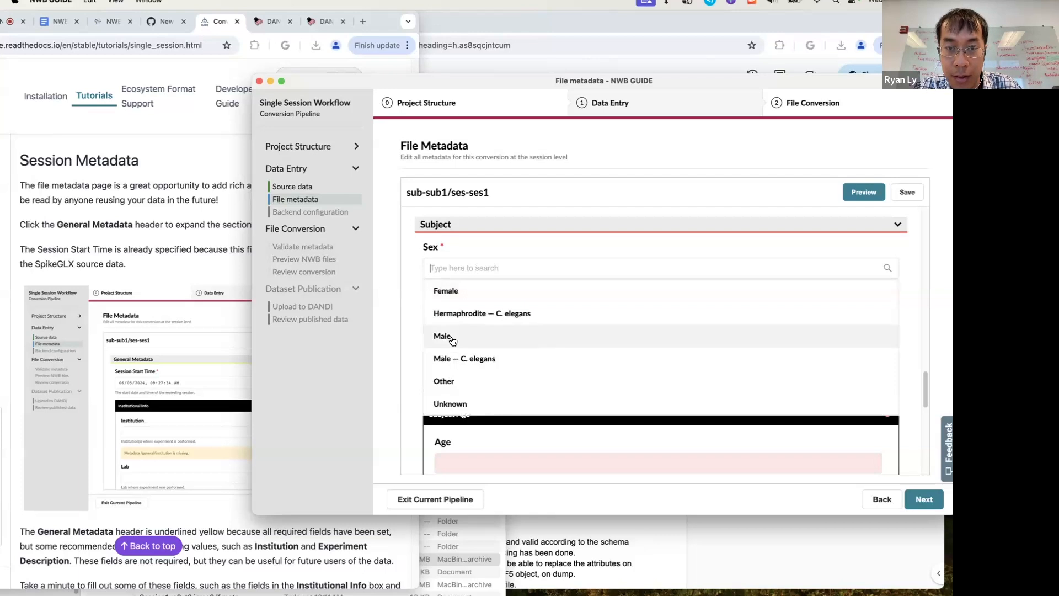
pyautogui.click(469, 336)
pyautogui.click(469, 314)
pyautogui.scroll(-5, 503, 416)
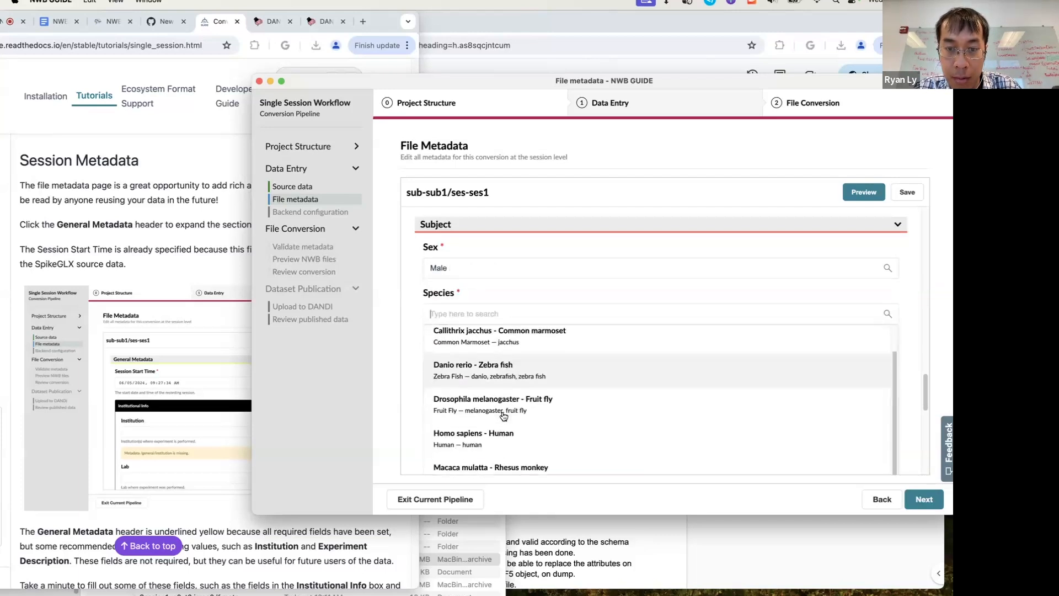
pyautogui.click(511, 452)
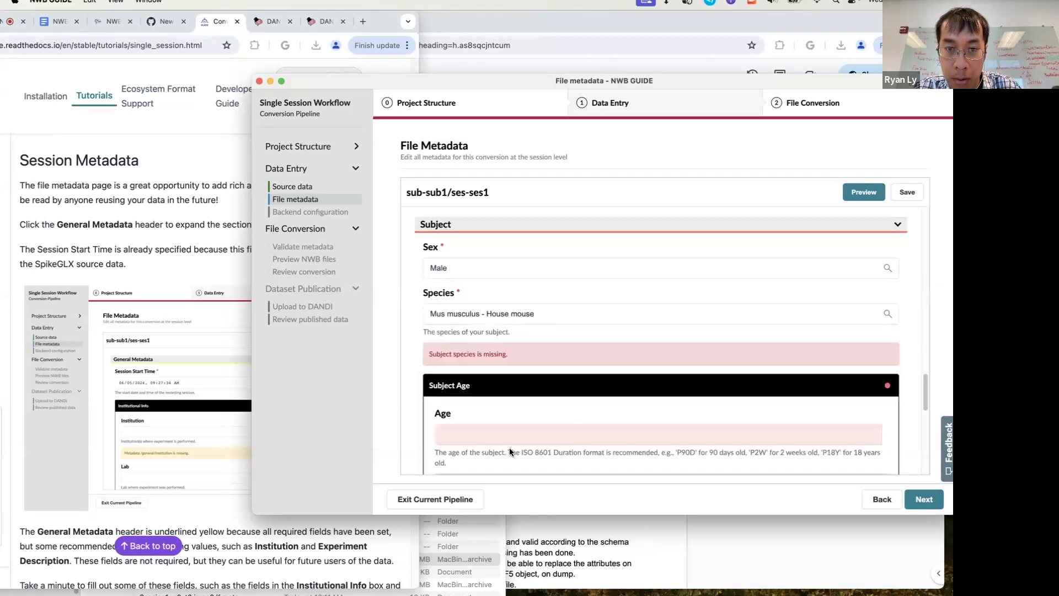
# Set the subject's Age to P30W in the Subject Age group
pyautogui.scroll(-2, 509, 448)
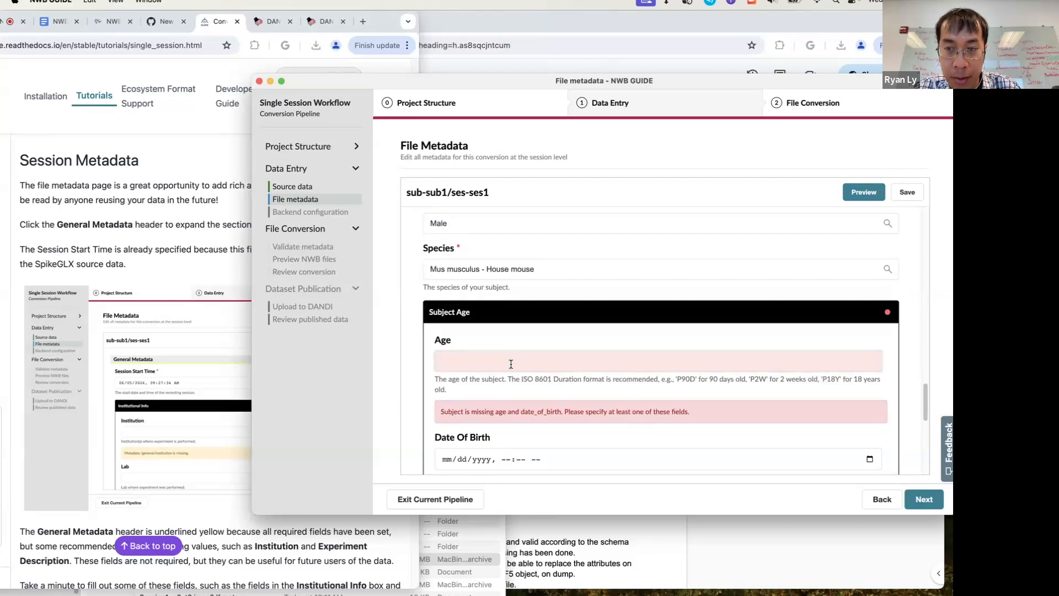
pyautogui.click(517, 360)
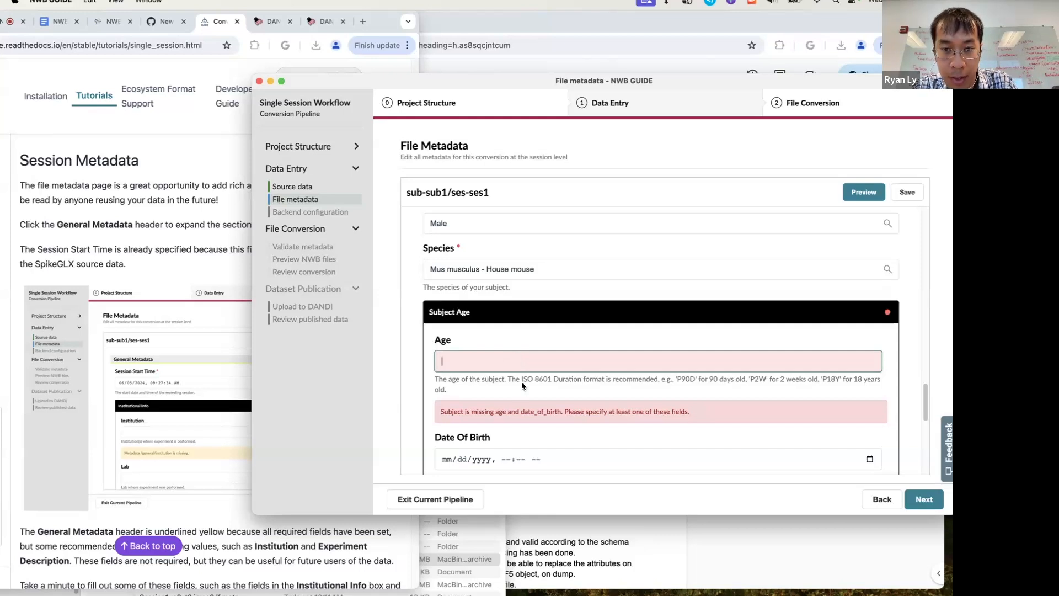
pyautogui.write('P')
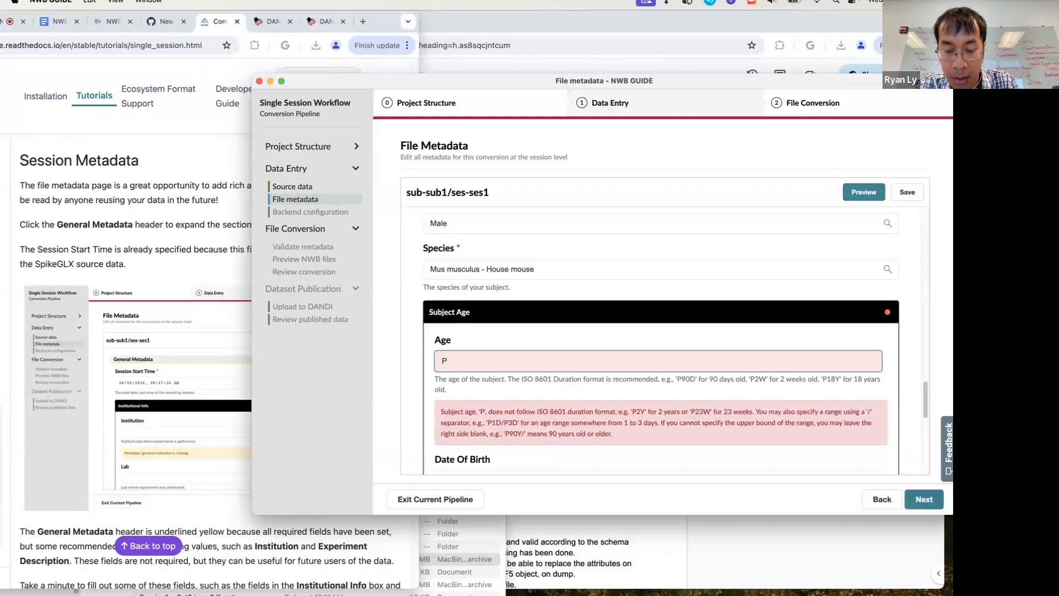
pyautogui.write('30')
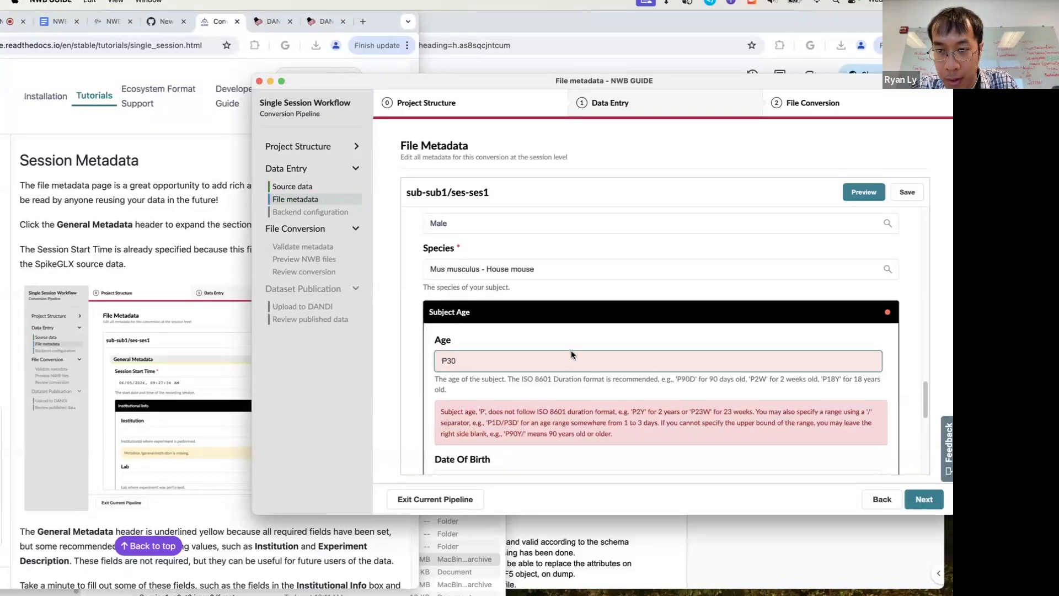
pyautogui.write('W')
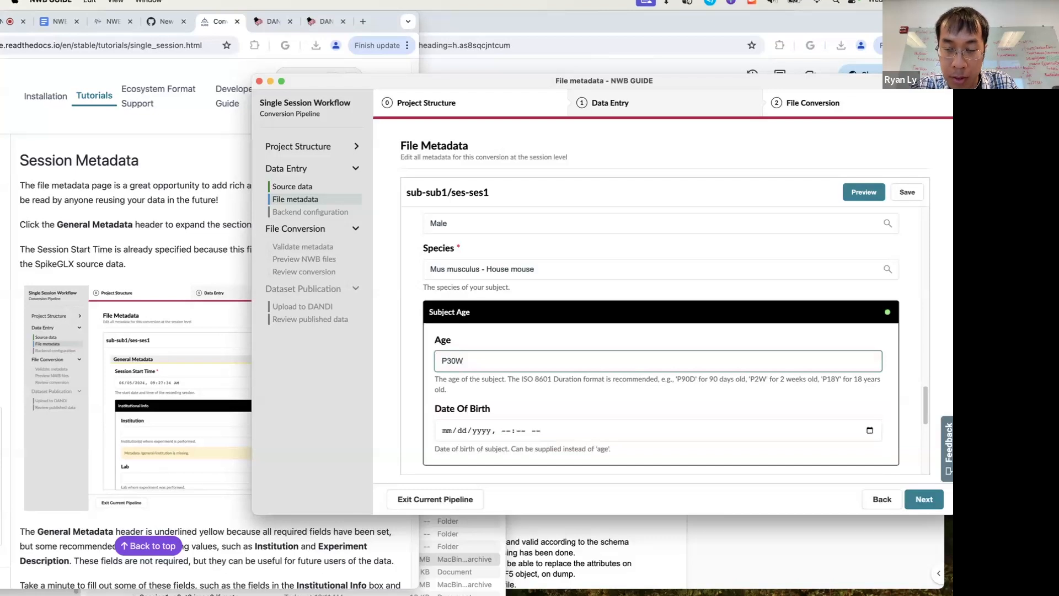
pyautogui.click(534, 383)
# Look over the remaining Subject fields, including Age Reference, Description, Genotype, Strain and Weight
pyautogui.scroll(-2, 534, 383)
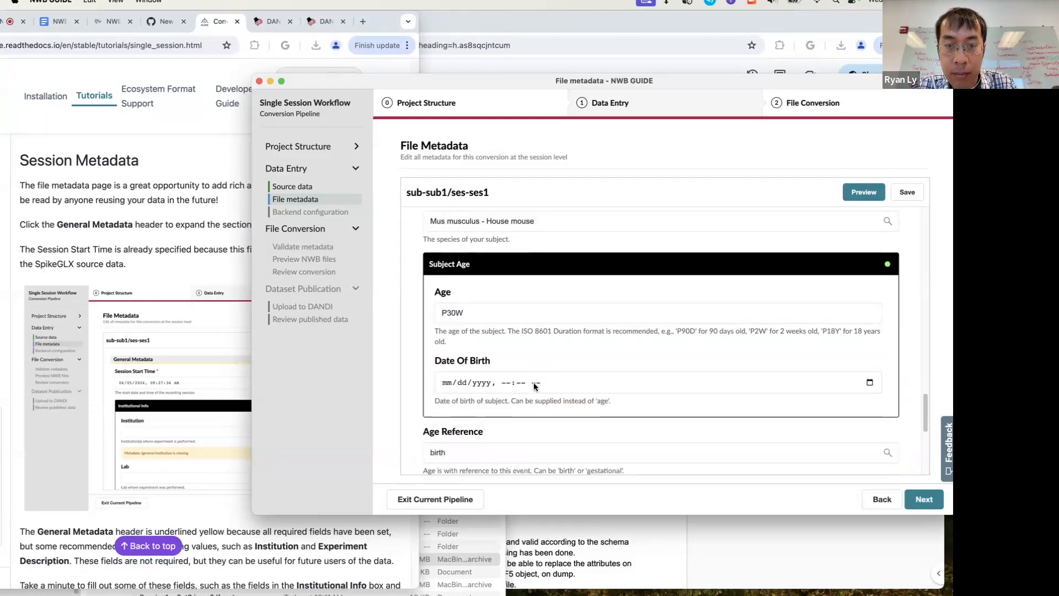
pyautogui.scroll(-5, 508, 391)
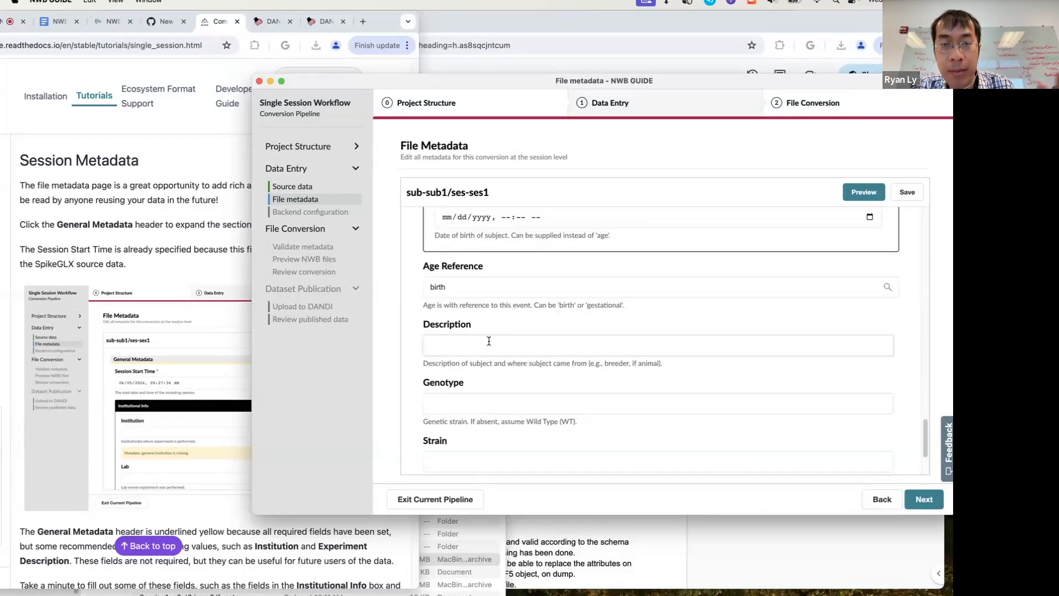
pyautogui.click(517, 403)
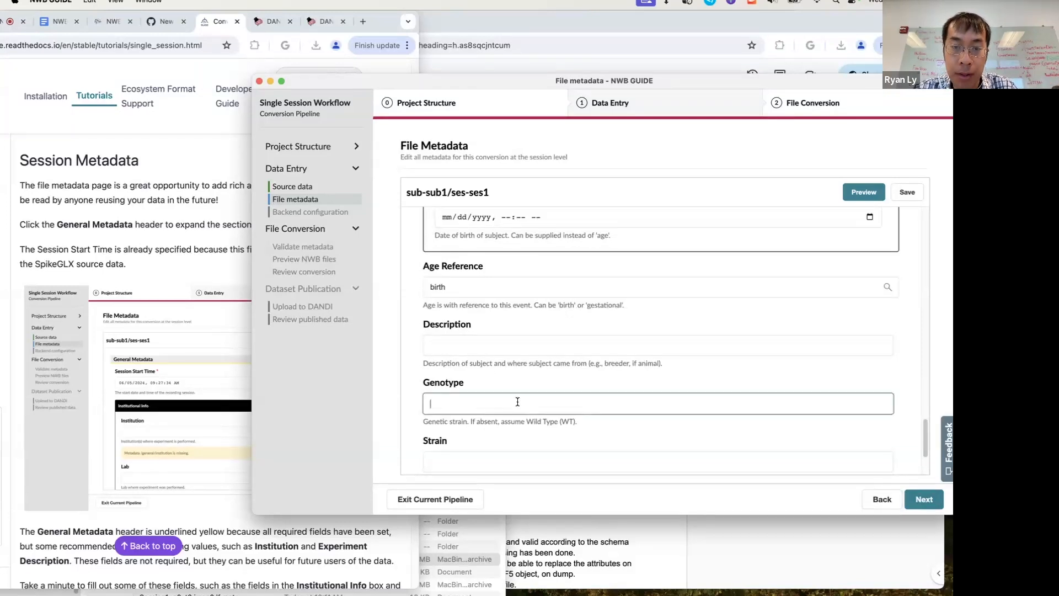
pyautogui.scroll(-3, 518, 401)
pyautogui.click(539, 361)
pyautogui.click(524, 415)
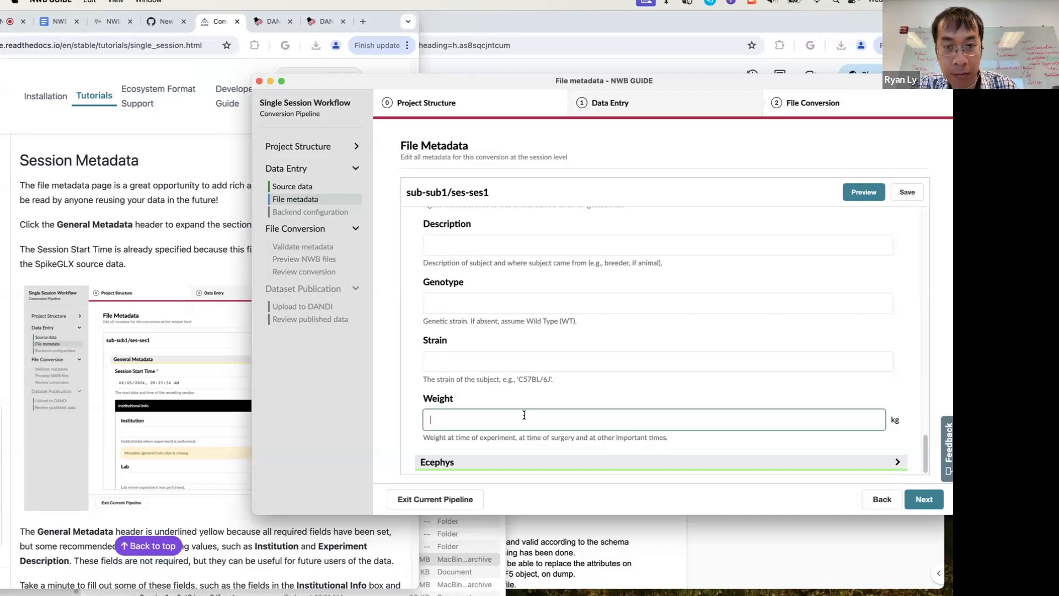
# Expand the Ecephys section and look over its Devices, Electrode Groups, ElectrodeColumns and UnitColumns tables
pyautogui.click(508, 462)
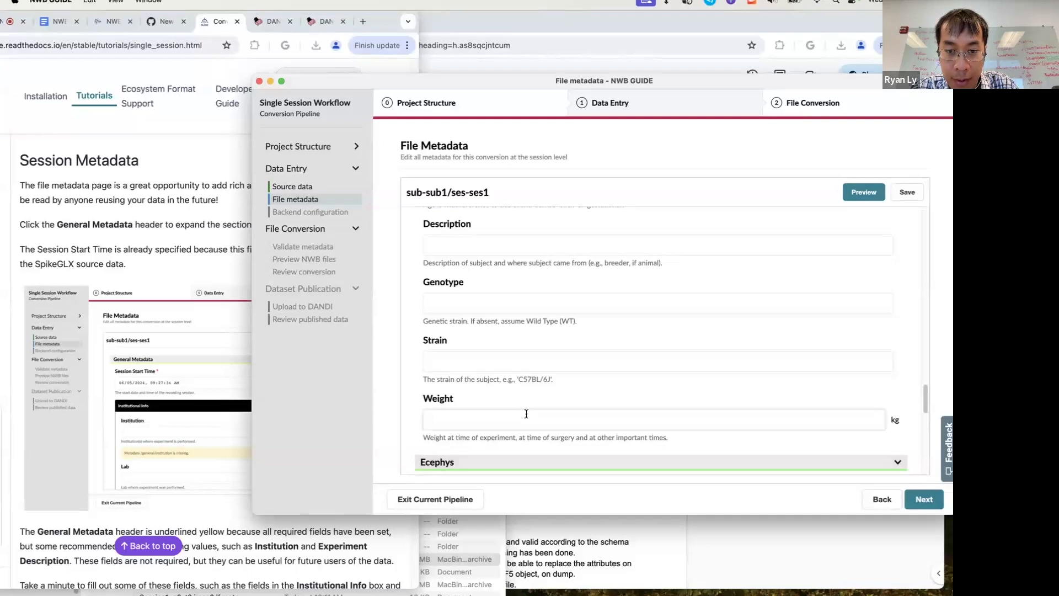
pyautogui.scroll(-4, 519, 431)
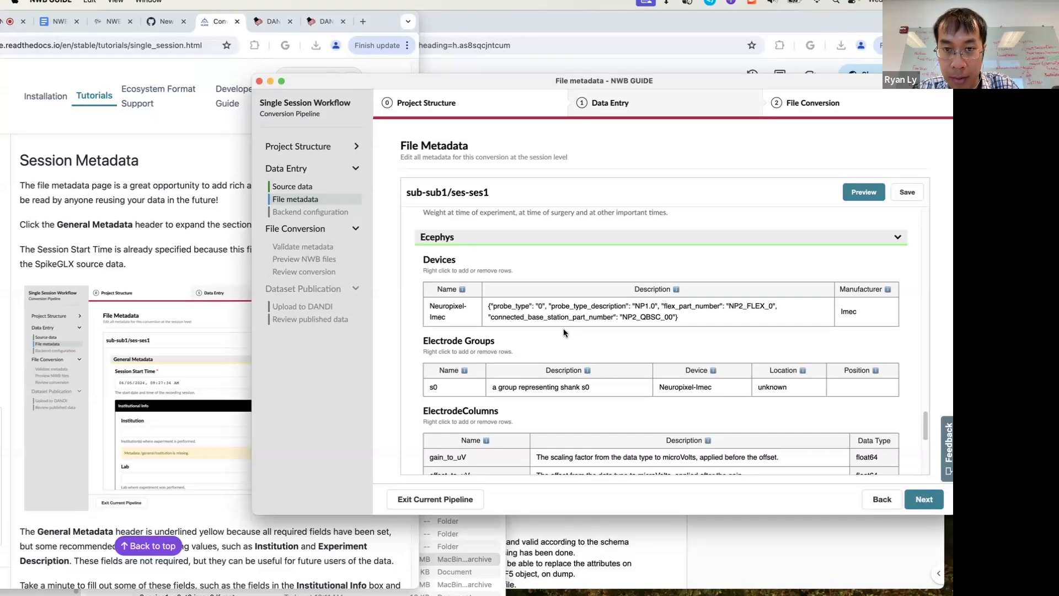
pyautogui.scroll(-2, 627, 339)
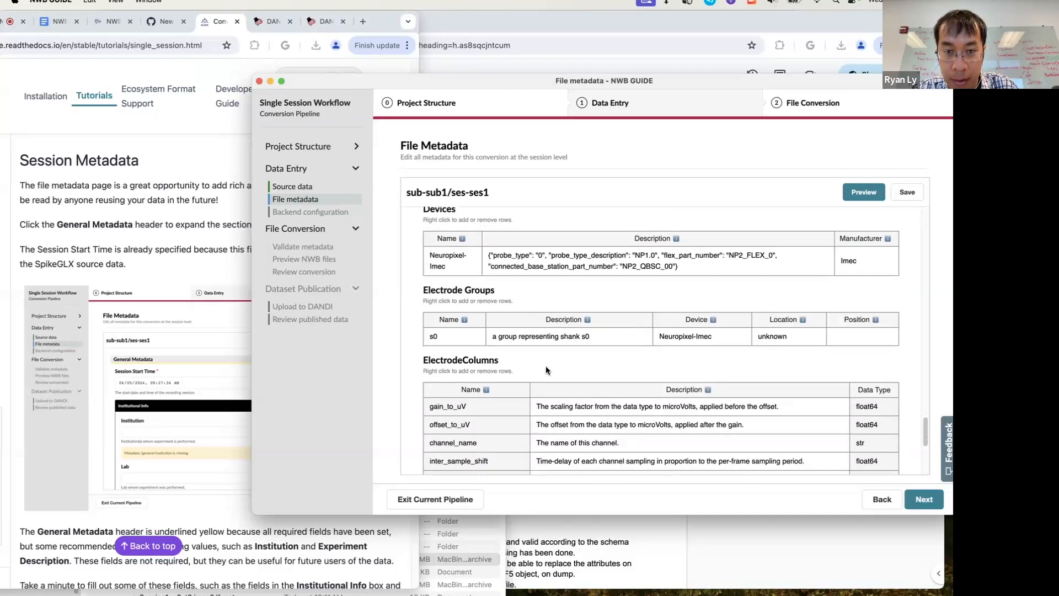
pyautogui.scroll(-4, 545, 366)
pyautogui.scroll(-3, 546, 370)
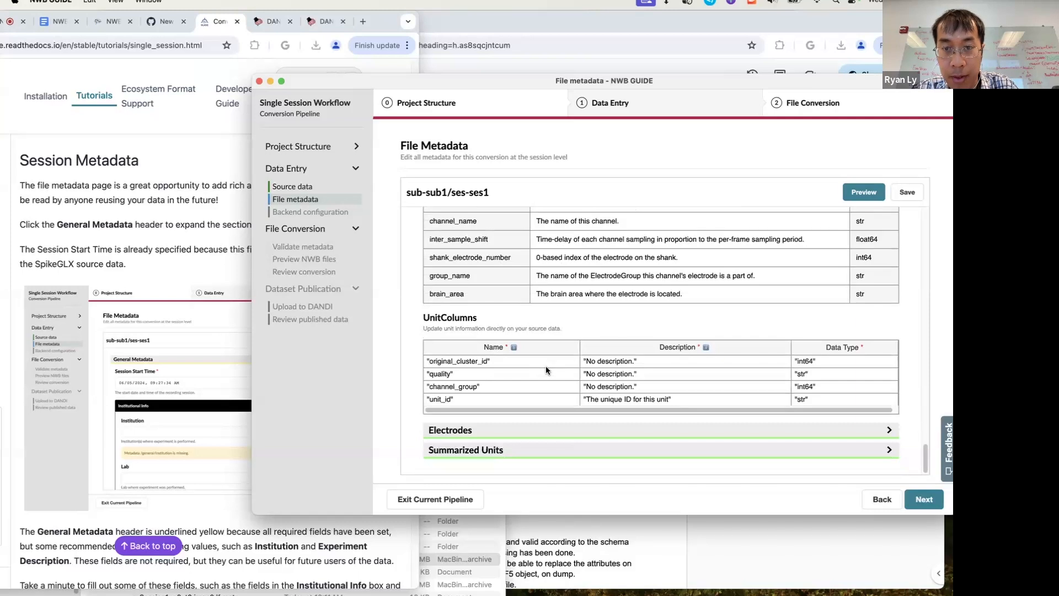
# Expand the Electrodes section, look through the SpikeGLX Recording electrode table, and continue past the File Metadata page
pyautogui.click(494, 430)
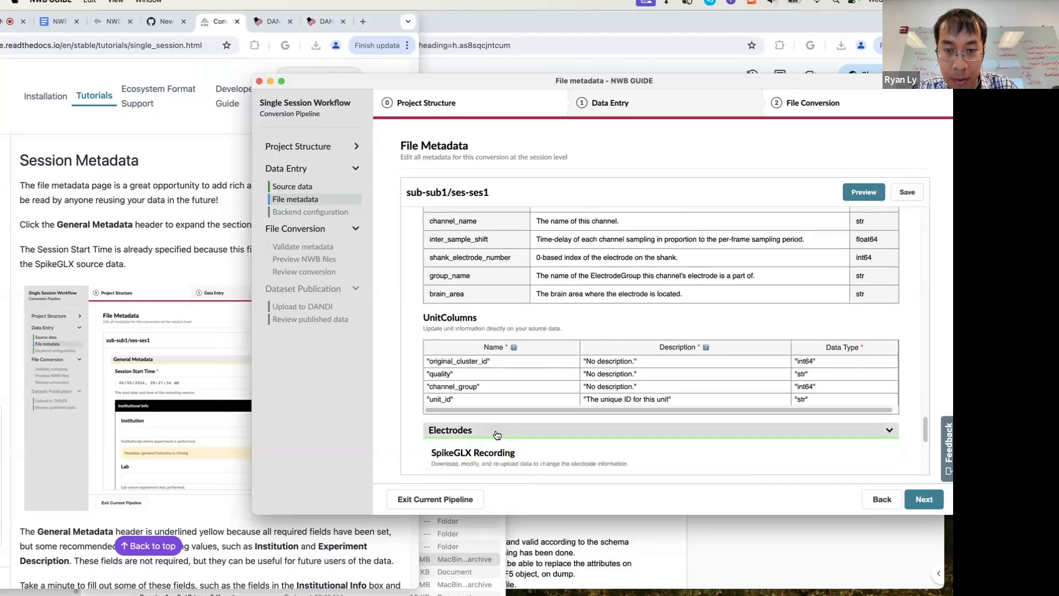
pyautogui.scroll(-3, 498, 435)
pyautogui.scroll(-5, 497, 435)
pyautogui.hscroll(2, 496, 434)
pyautogui.scroll(-2, 497, 435)
pyautogui.scroll(-4, 495, 430)
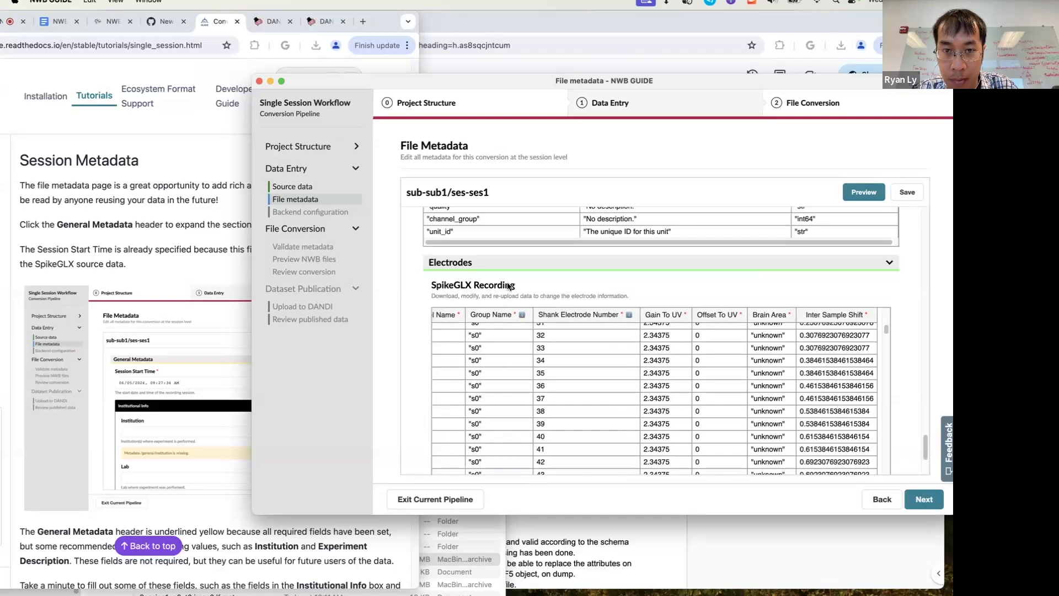
pyautogui.scroll(-2, 409, 342)
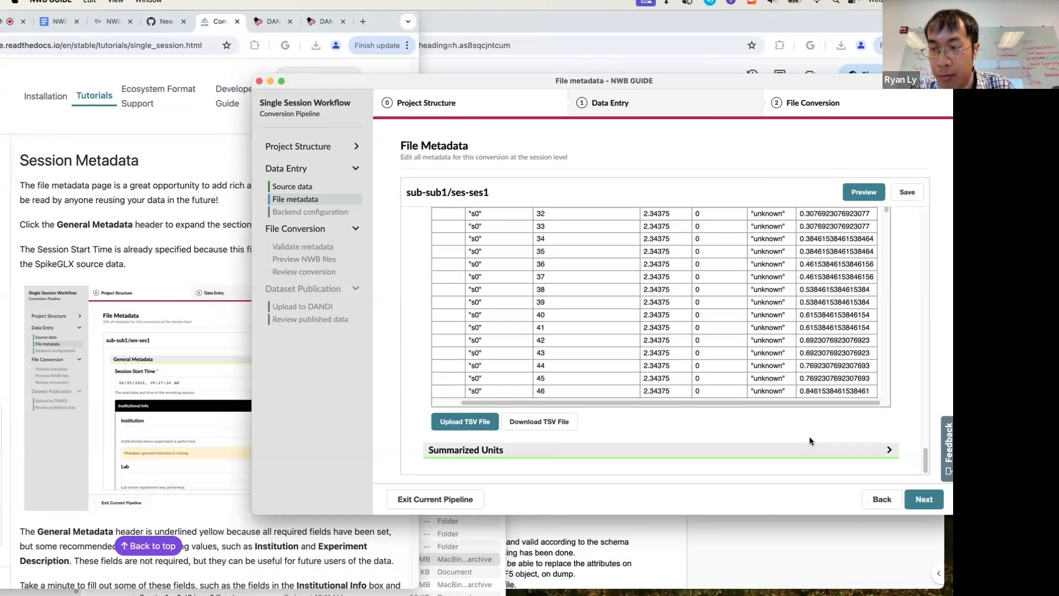
pyautogui.click(925, 500)
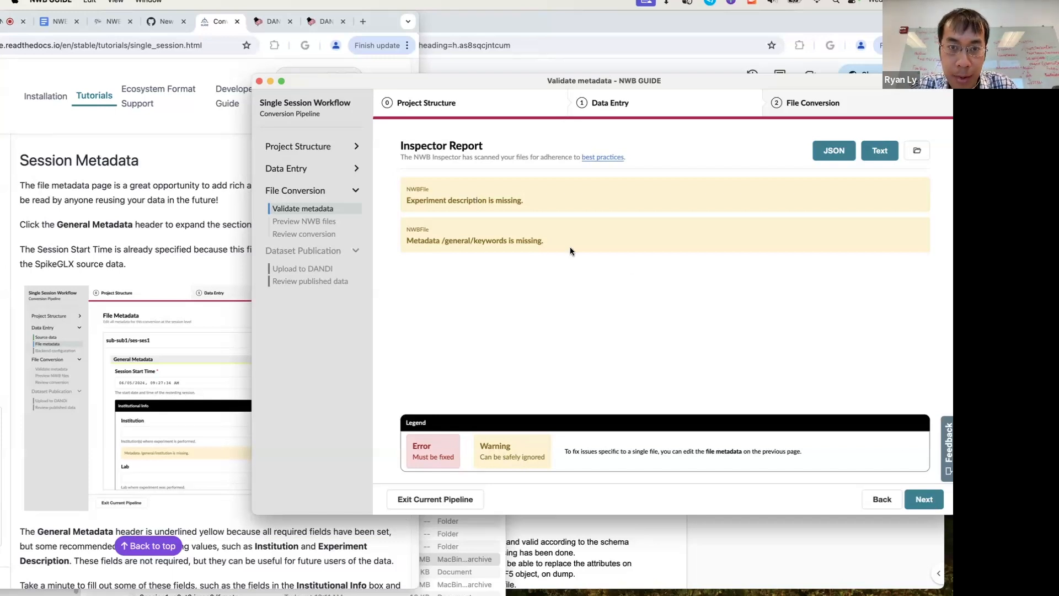
# Return to File Metadata, set the Experiment Description to "My awesome experiment", and validate the metadata again
pyautogui.click(881, 502)
pyautogui.click(547, 229)
pyautogui.scroll(-2, 485, 334)
pyautogui.scroll(-2, 485, 333)
pyautogui.click(504, 337)
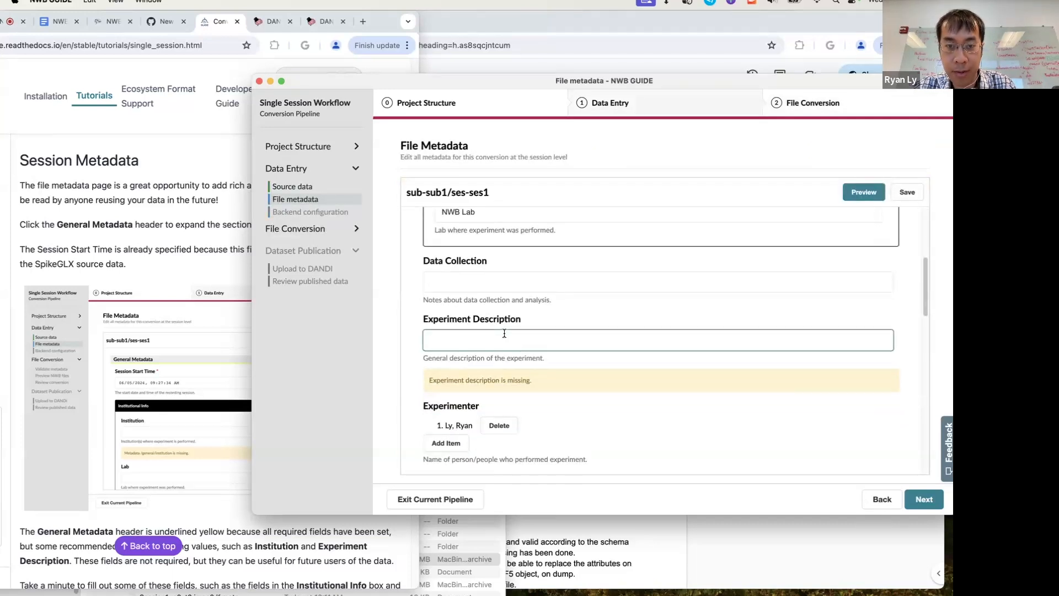
pyautogui.write('M')
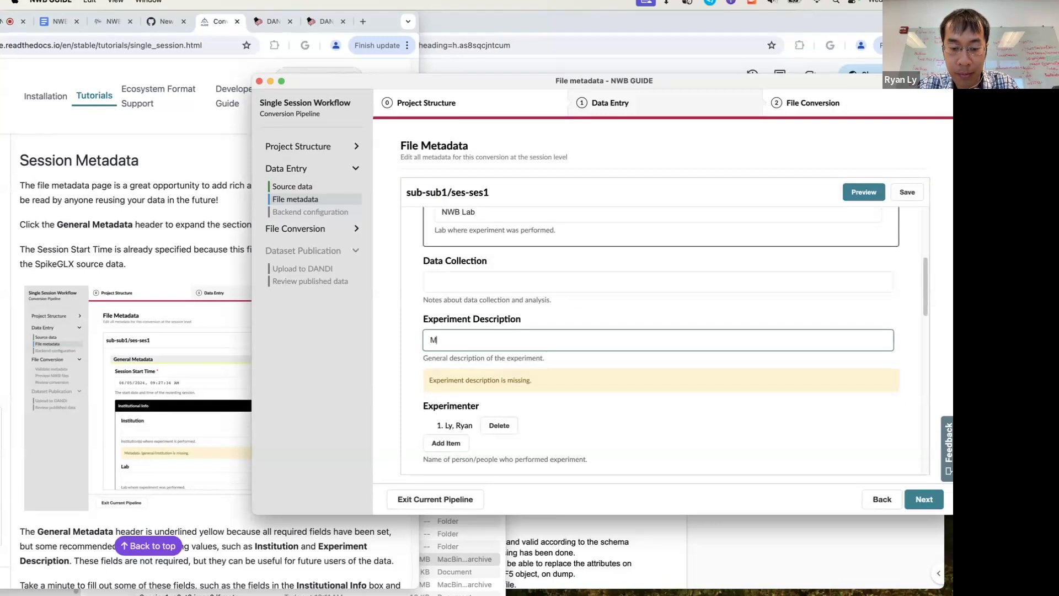
pyautogui.write('y awesome experiment')
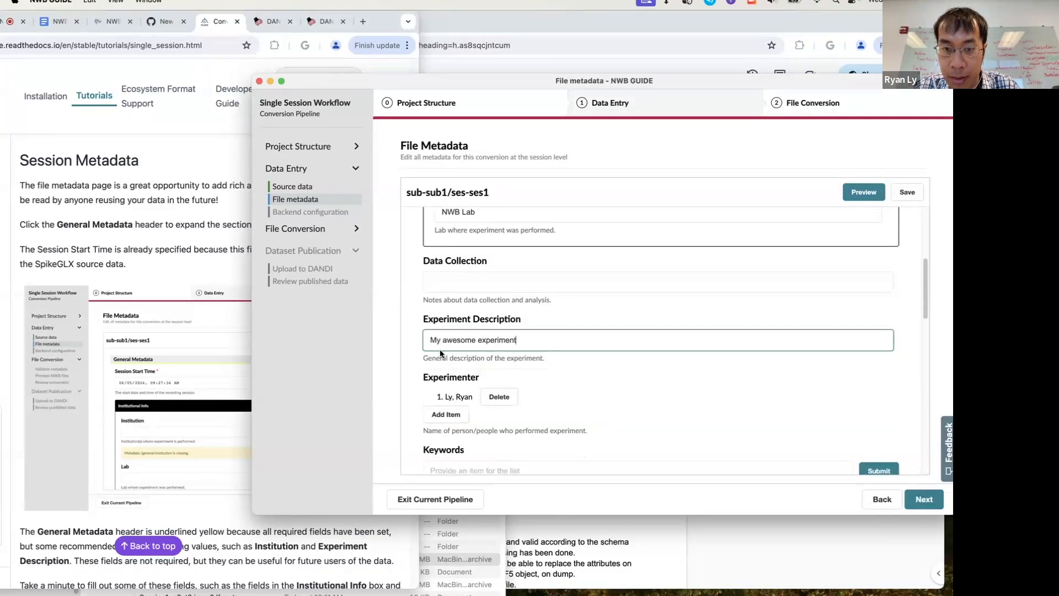
pyautogui.click(923, 500)
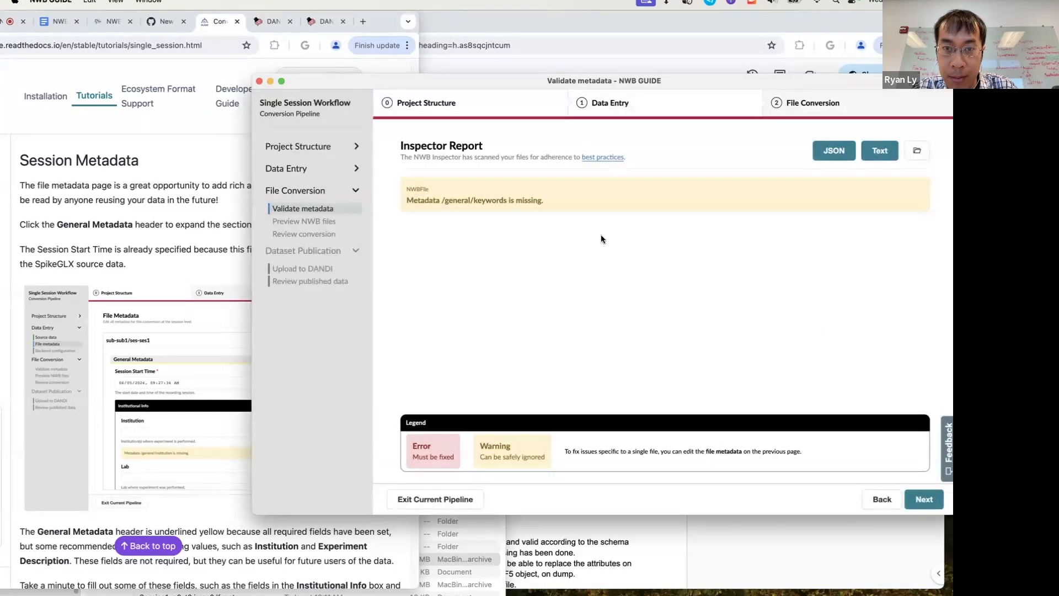
# Continue to the Conversion Preview, expand the acquisition section, and open the ElectricalSeriesAP plot in full screen
pyautogui.click(922, 501)
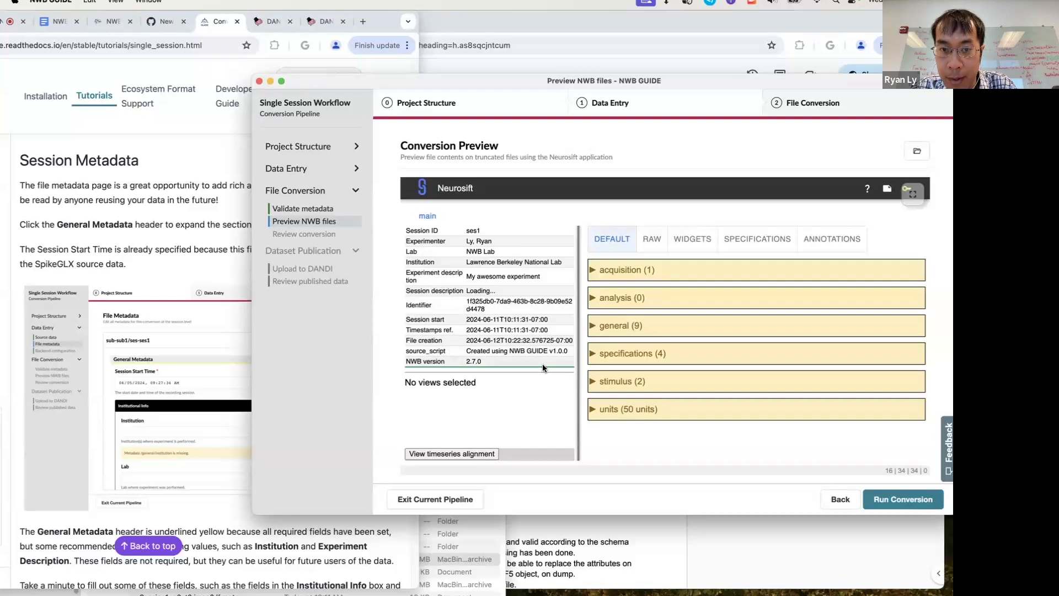
pyautogui.click(594, 271)
pyautogui.click(596, 326)
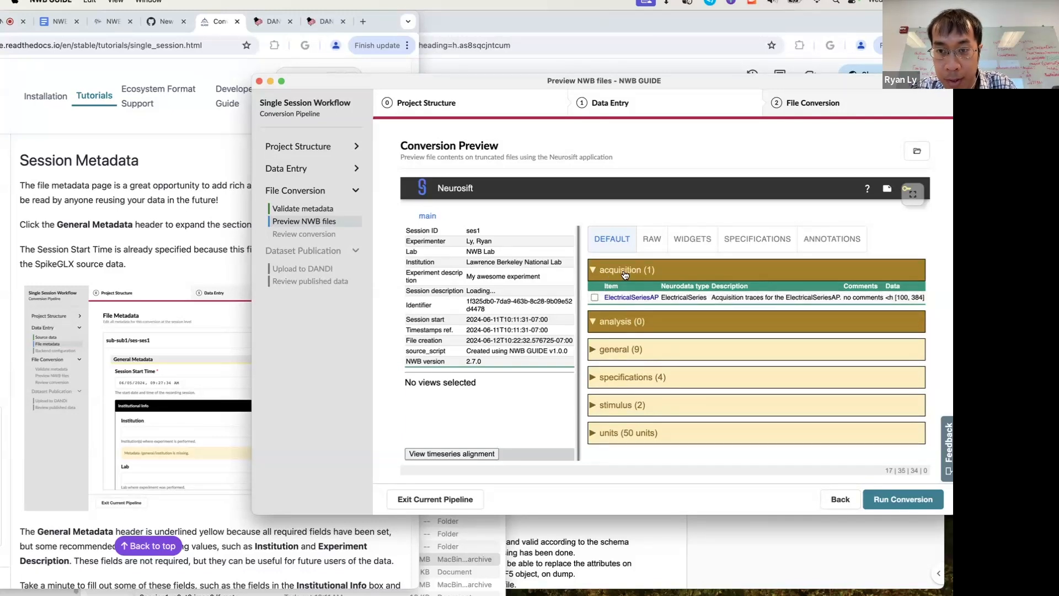
pyautogui.click(638, 298)
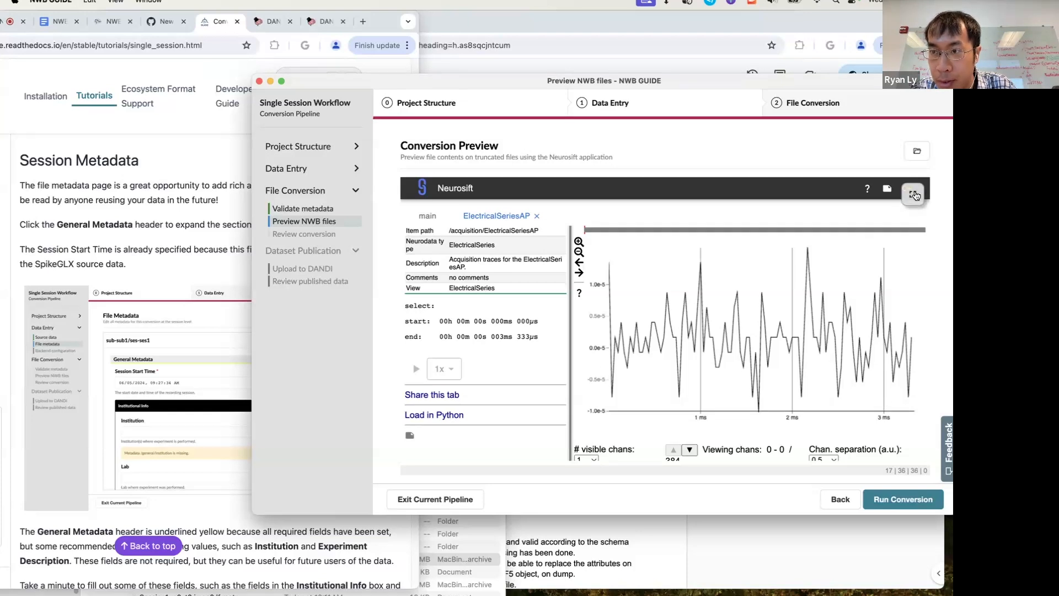
pyautogui.click(913, 196)
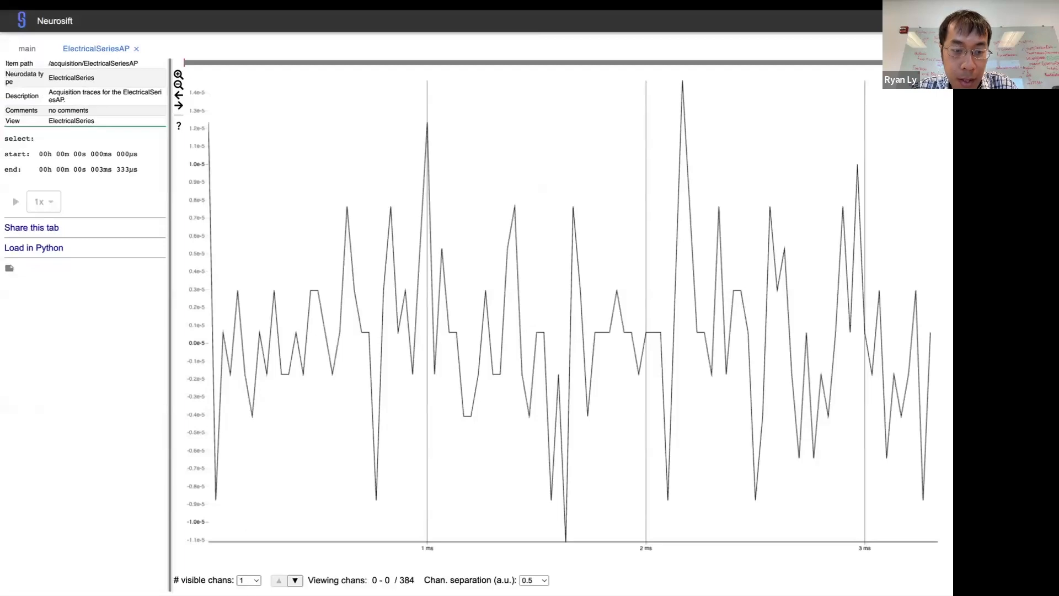
# Show 20 visible channels in the ElectricalSeriesAP plot, adjust the trace scale, and page to the following channels and back
pyautogui.click(254, 584)
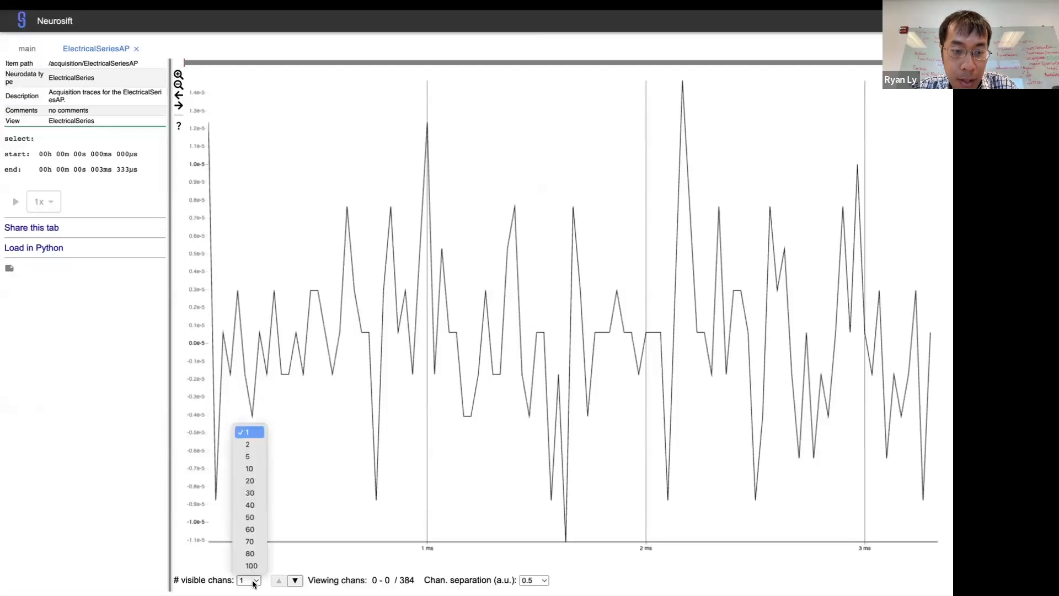
pyautogui.click(250, 481)
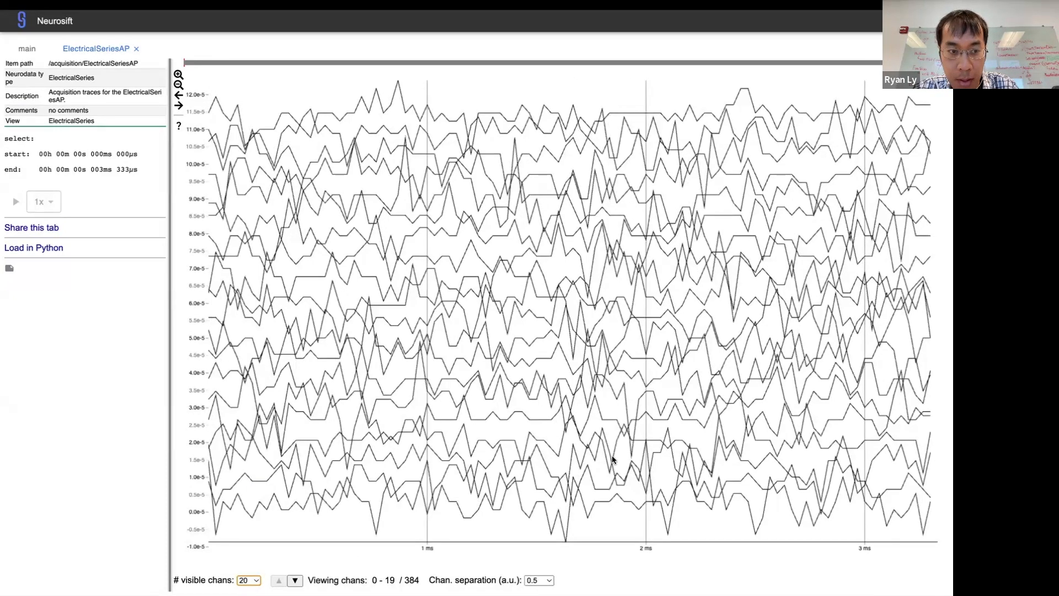
pyautogui.scroll(6, 612, 458)
pyautogui.scroll(-6, 612, 458)
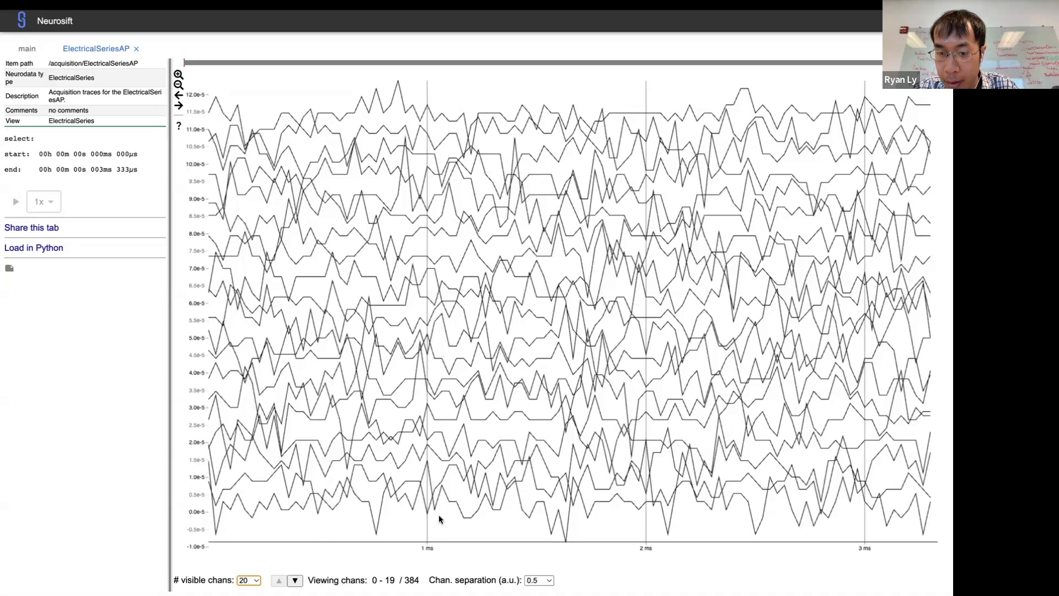
pyautogui.click(296, 581)
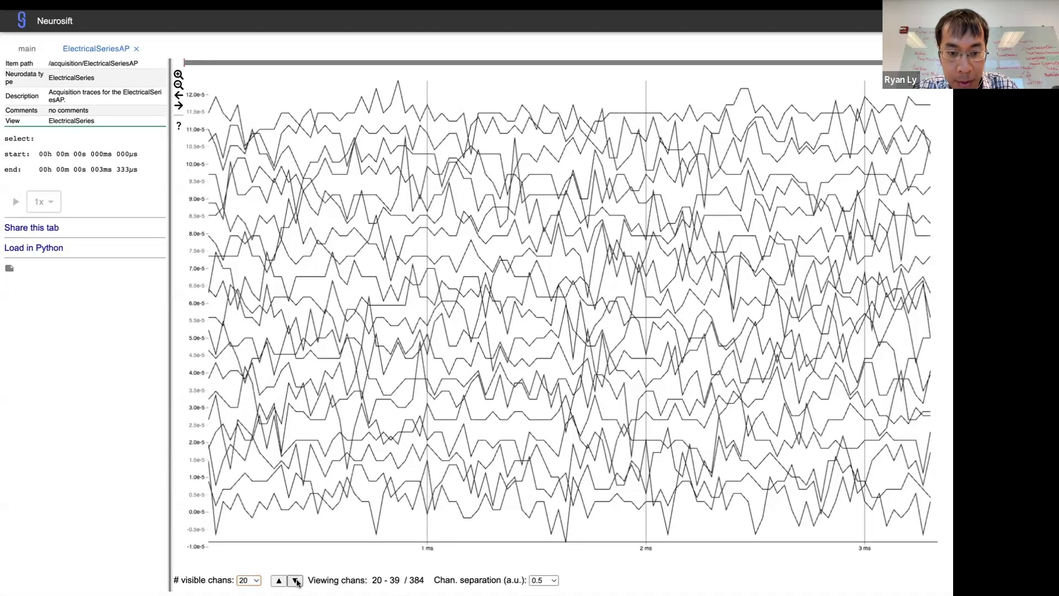
pyautogui.click(282, 581)
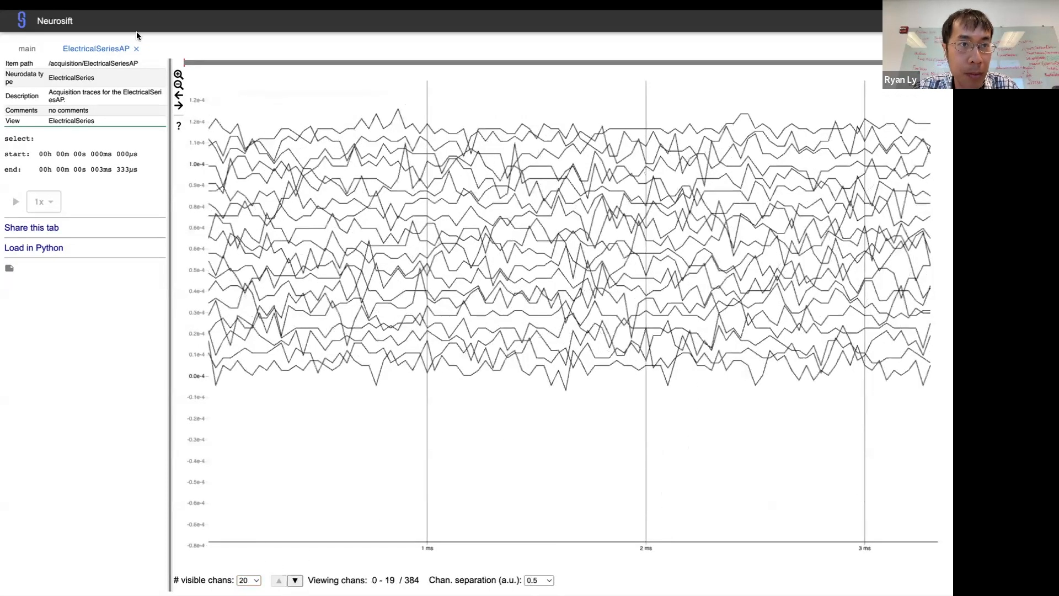
# Close the ElectricalSeriesAP plot, look through the units table of the previewed file, and leave full screen
pyautogui.click(136, 49)
pyautogui.click(209, 267)
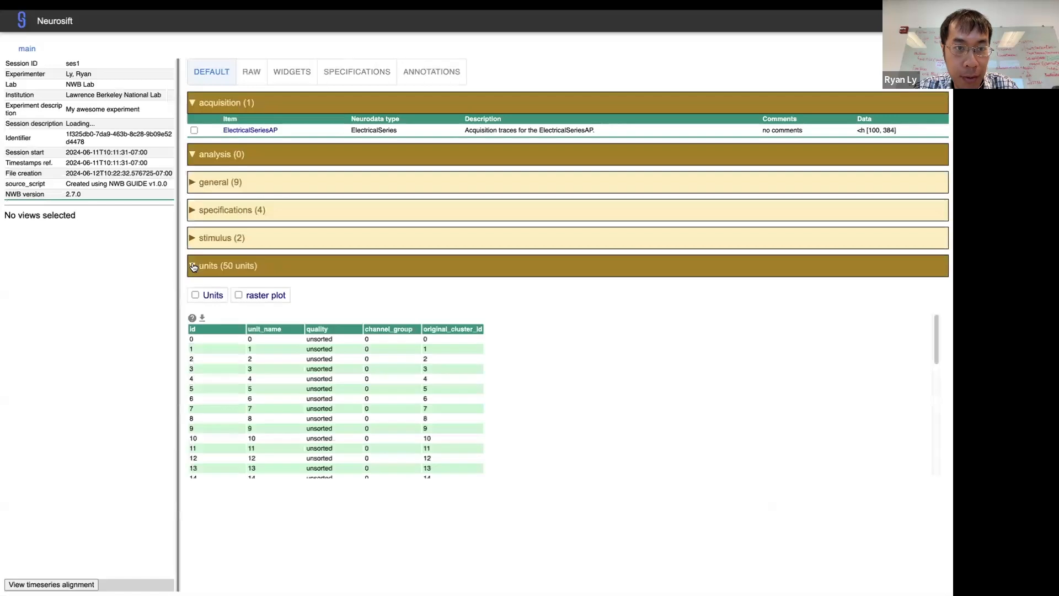
pyautogui.scroll(-10, 335, 445)
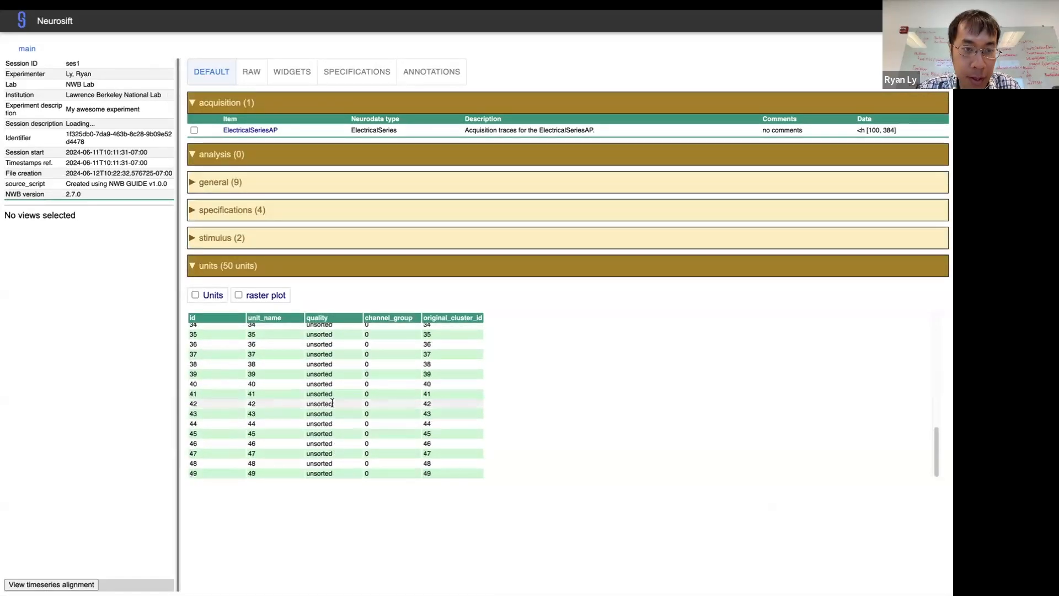
pyautogui.scroll(10, 270, 381)
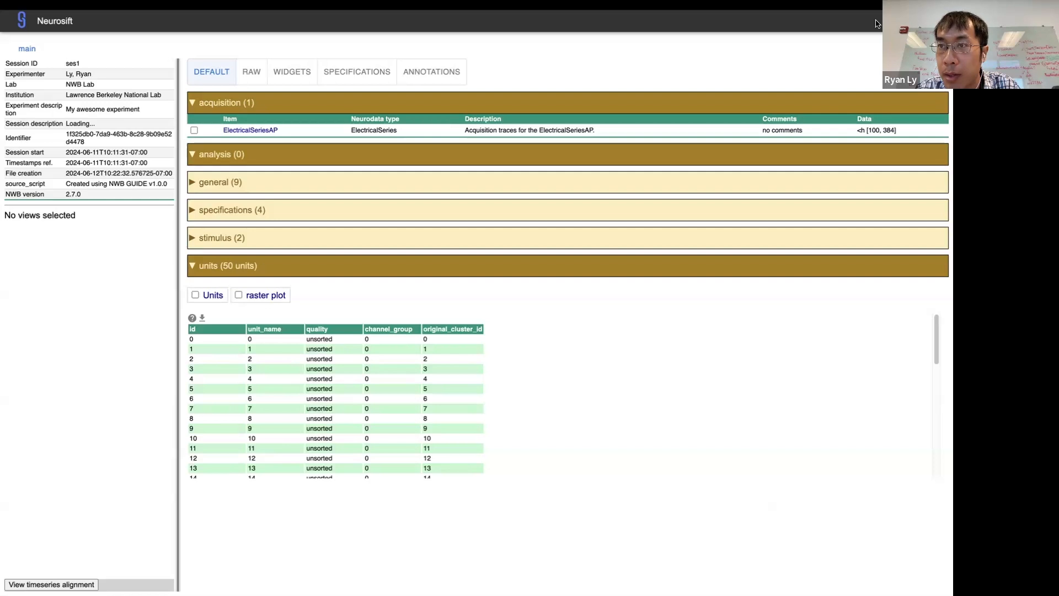
pyautogui.press('Escape')
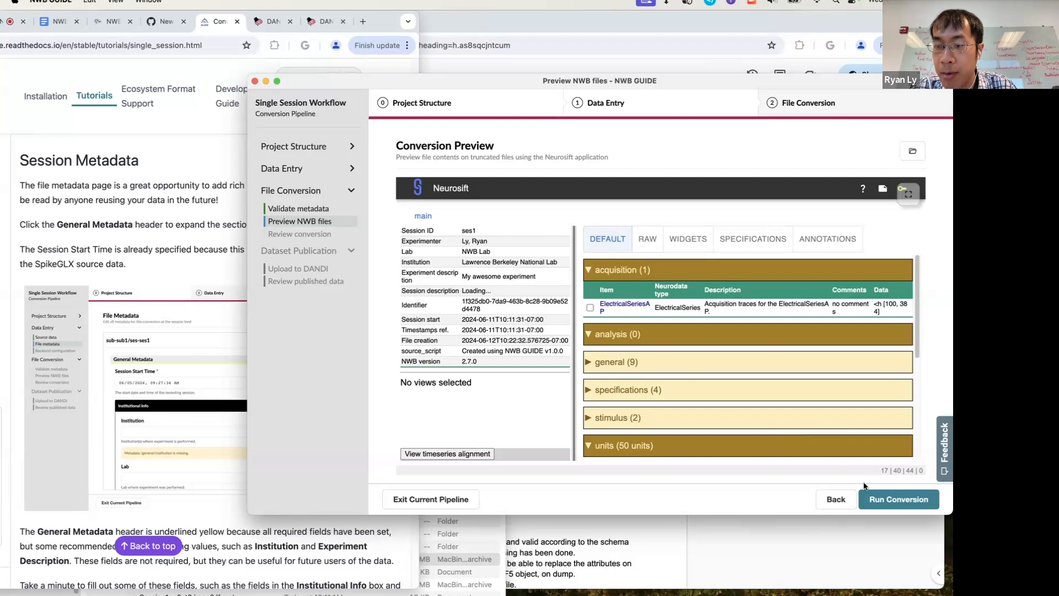
# Run the full conversion, reveal sub-sub1_ses-ses1.nwb in its output folder, and close the folder window
pyautogui.click(898, 502)
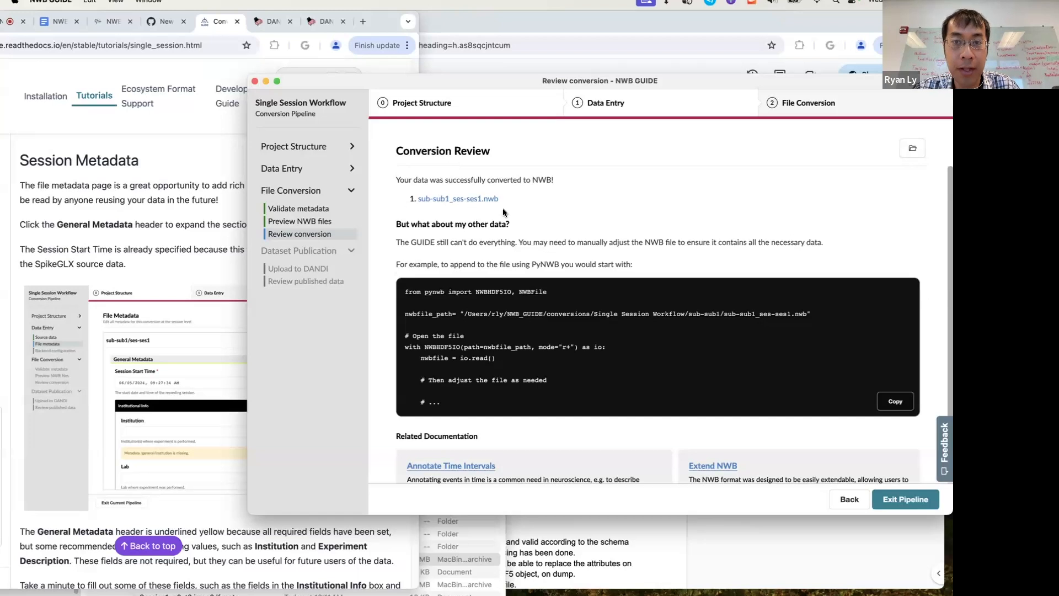
pyautogui.click(464, 199)
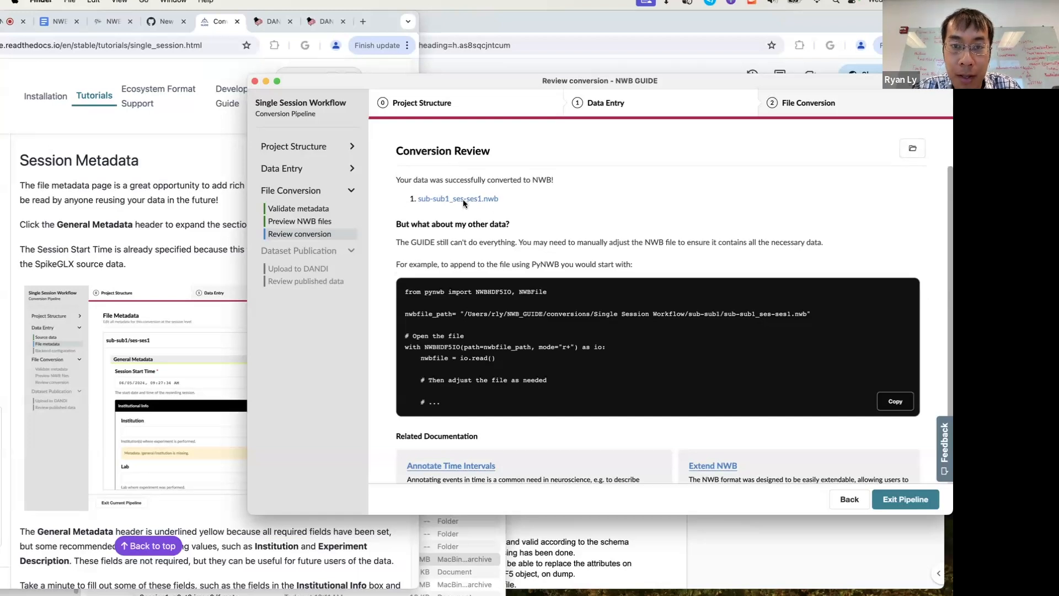
pyautogui.moveTo(255, 39); pyautogui.dragTo(269, 192)
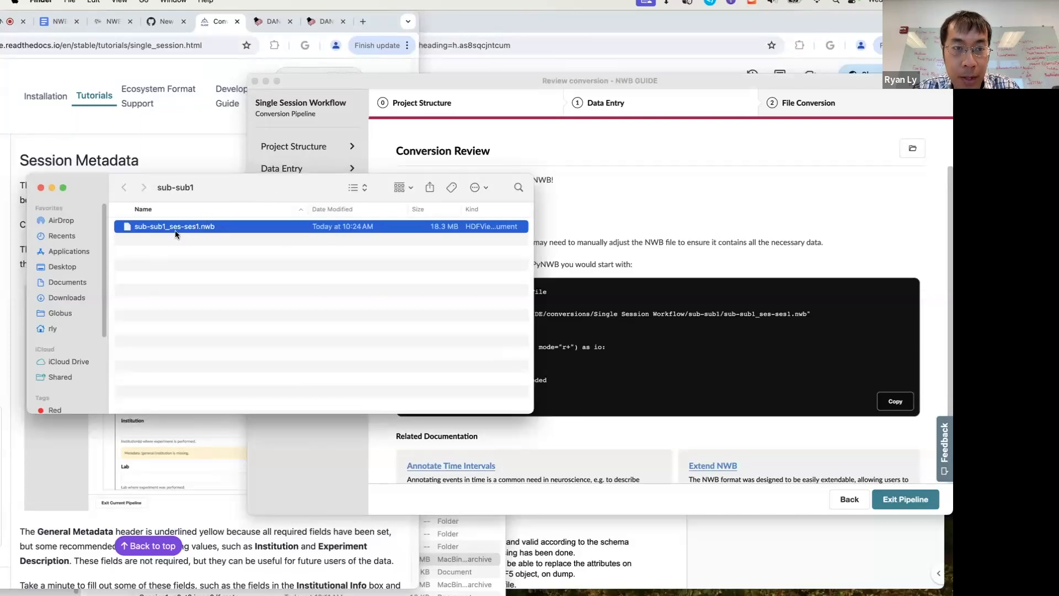
pyautogui.click(40, 187)
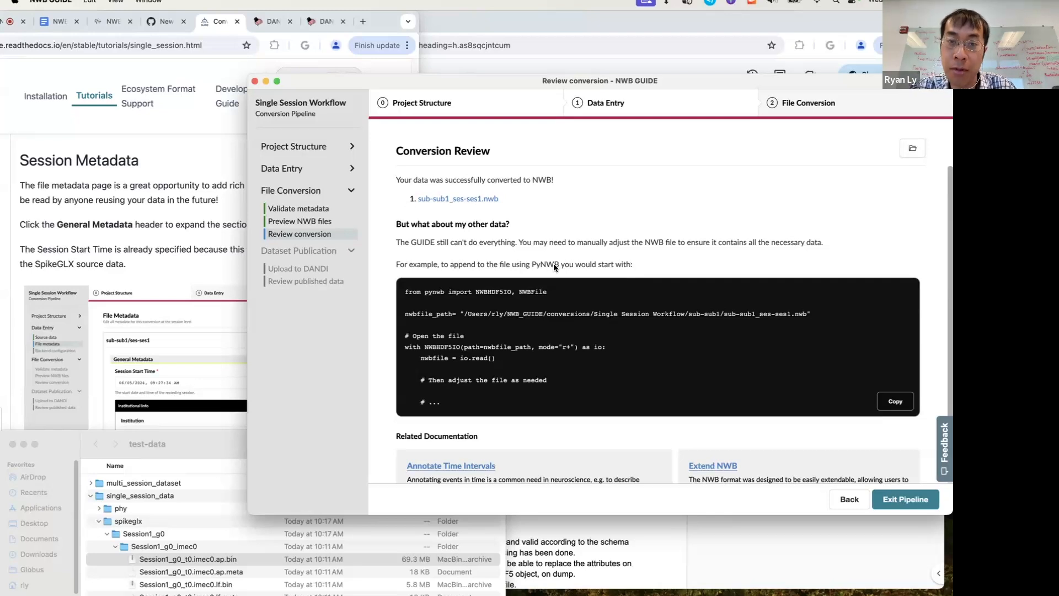
# Exit the finished single-session pipeline and open the Managing Multiple Sessions tutorial in the Chrome browser
pyautogui.scroll(-2, 554, 263)
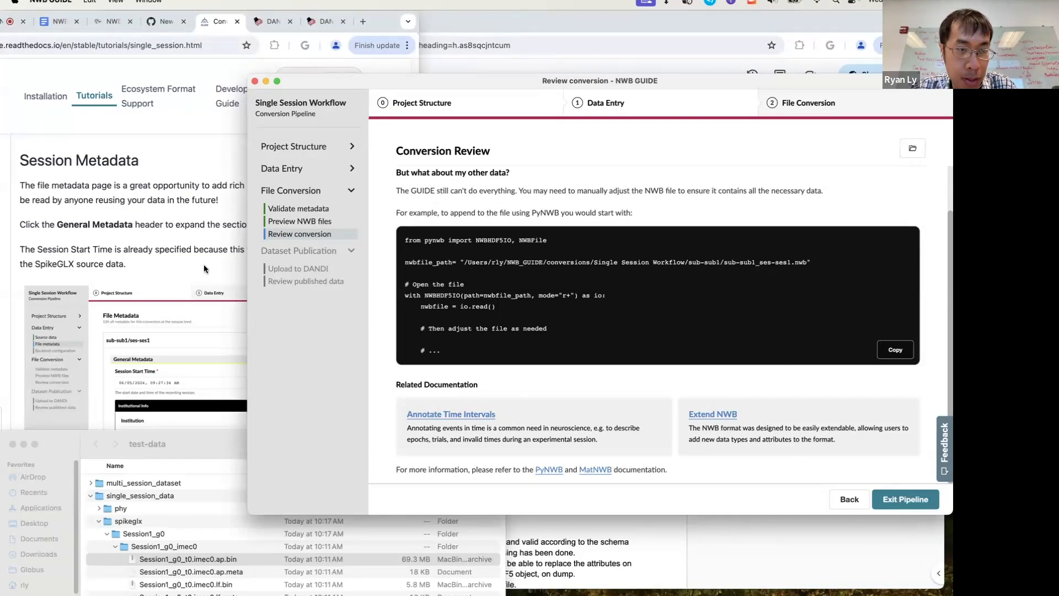
pyautogui.click(908, 499)
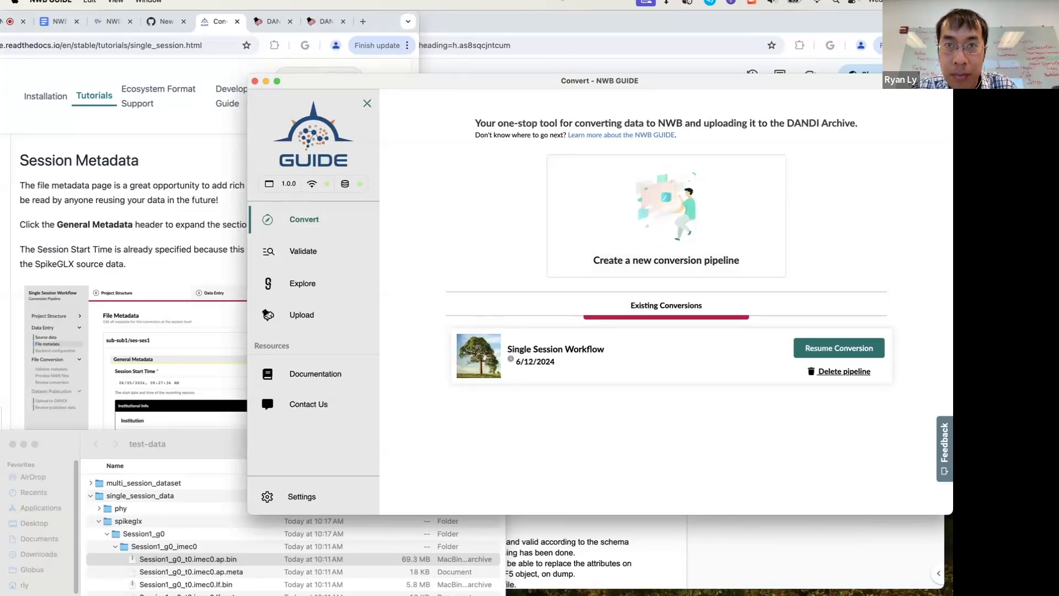
pyautogui.click(105, 212)
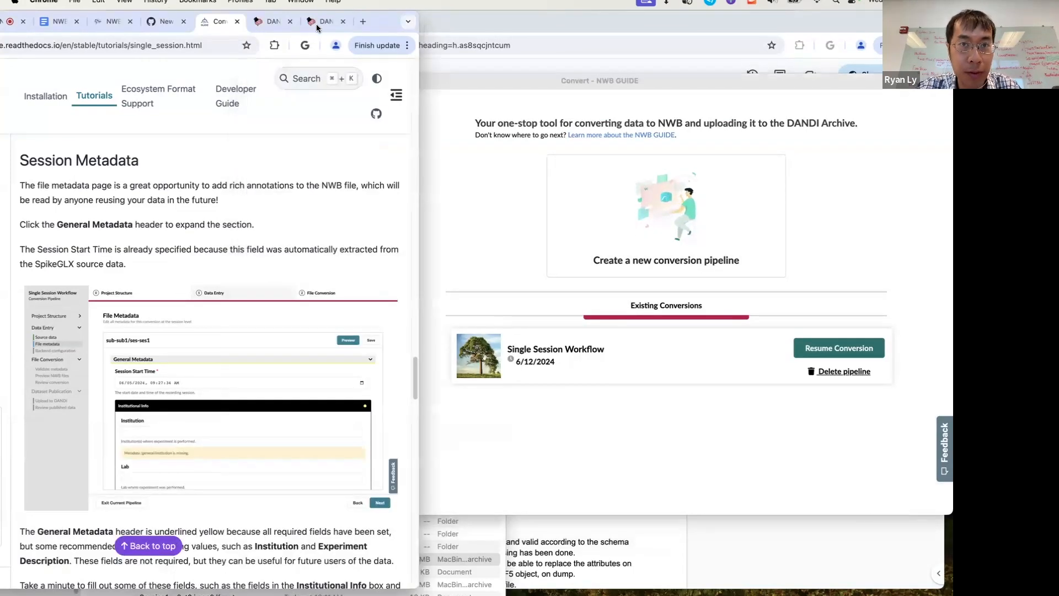
pyautogui.moveTo(418, 116); pyautogui.dragTo(643, 123)
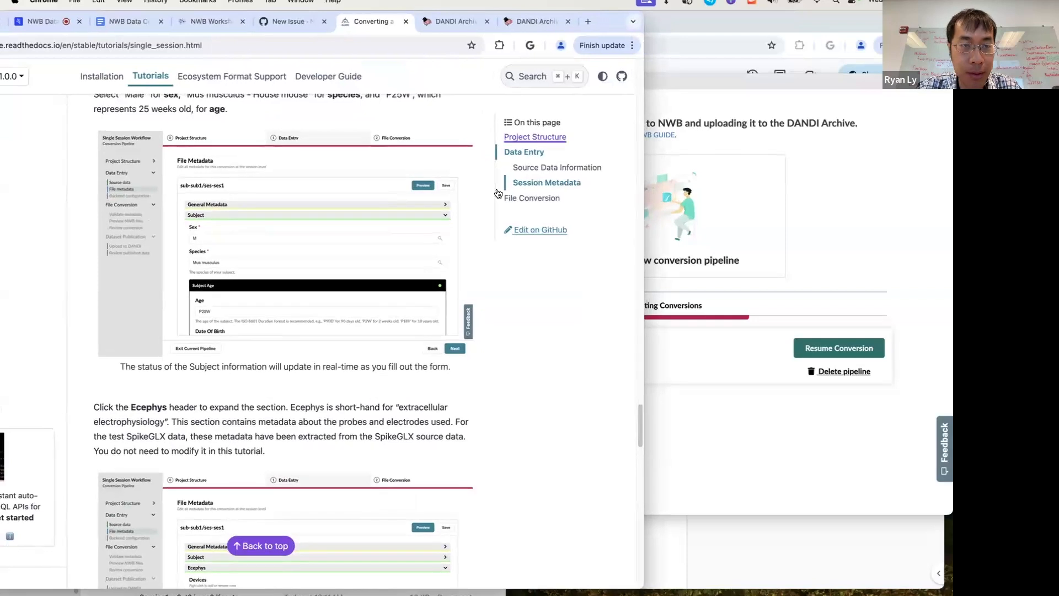
pyautogui.scroll(-15, 293, 372)
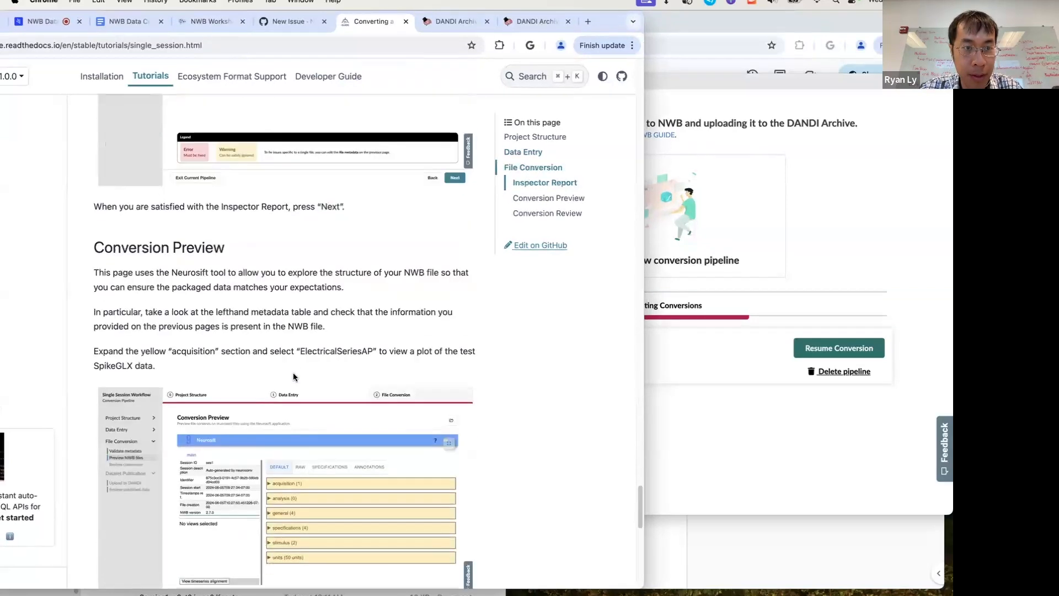
pyautogui.scroll(-15, 293, 372)
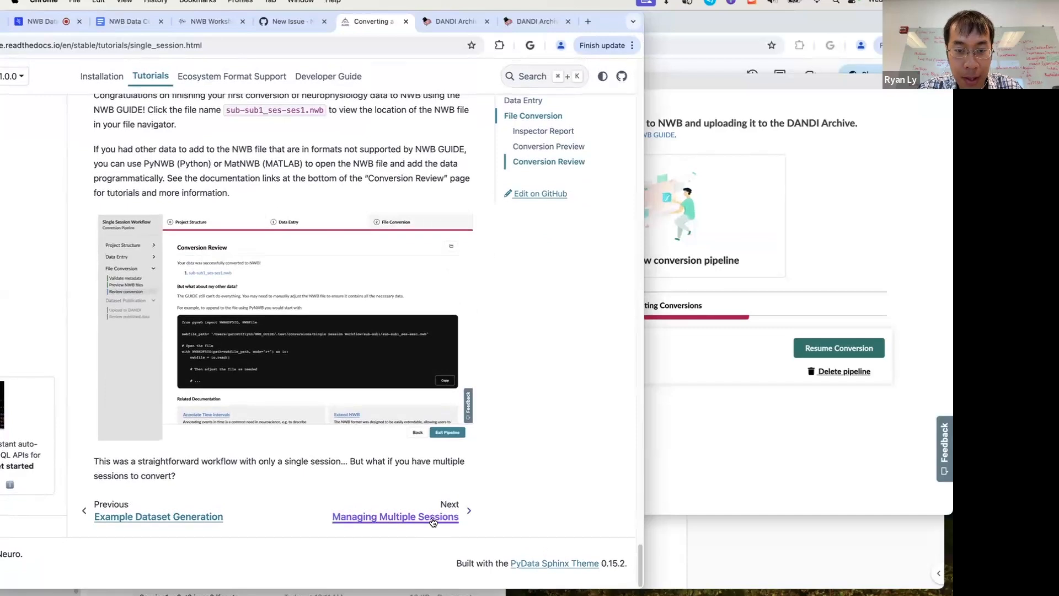
pyautogui.click(414, 517)
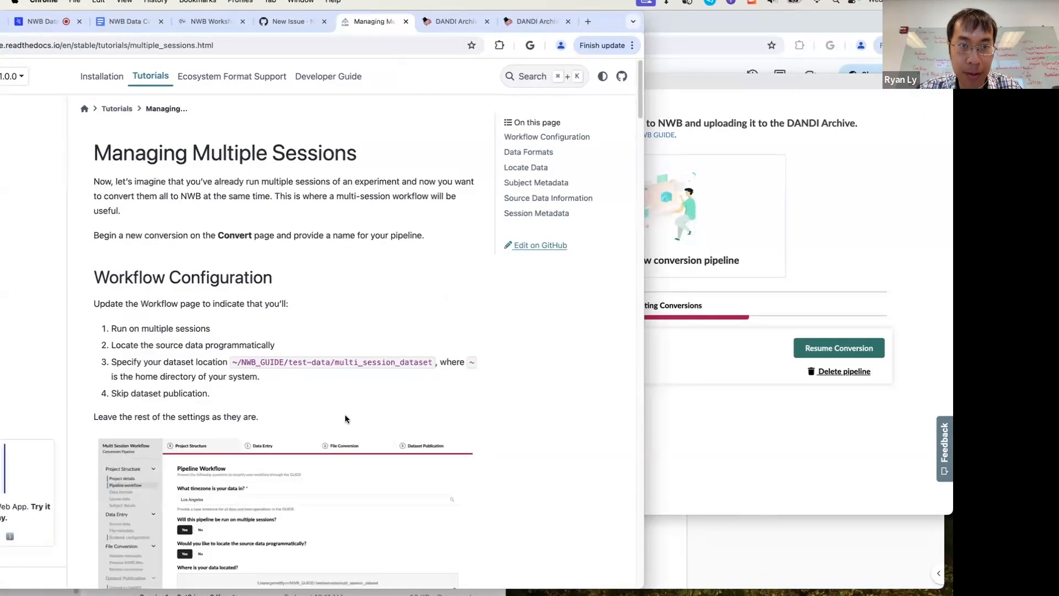
pyautogui.moveTo(641, 357); pyautogui.dragTo(442, 369)
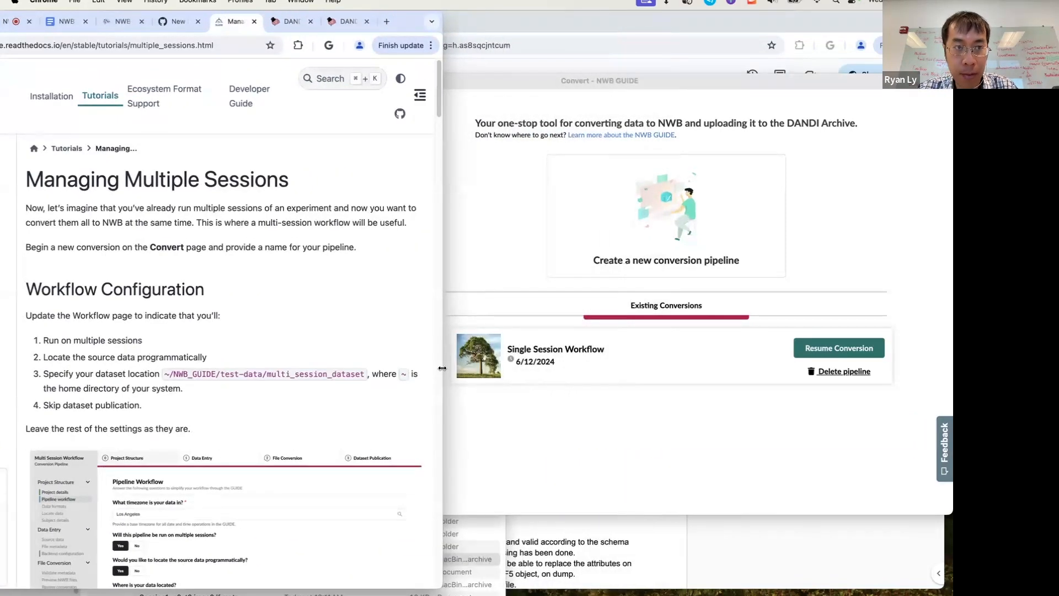
# Back in NWB GUIDE, create a new conversion pipeline and name it "Multiple Sessions Workflow"
pyautogui.click(628, 457)
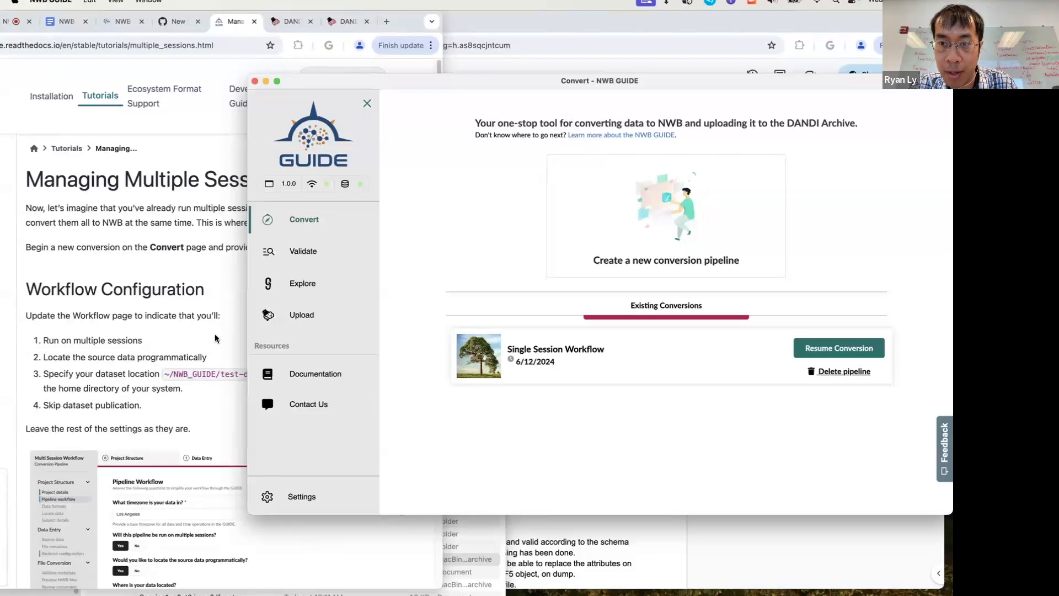
pyautogui.click(215, 334)
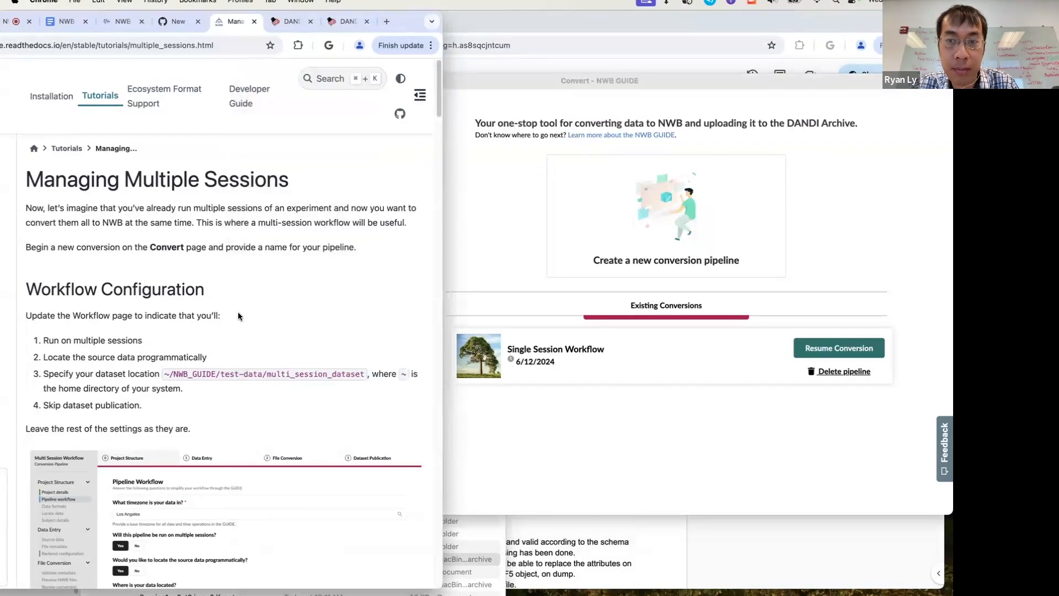
pyautogui.click(679, 226)
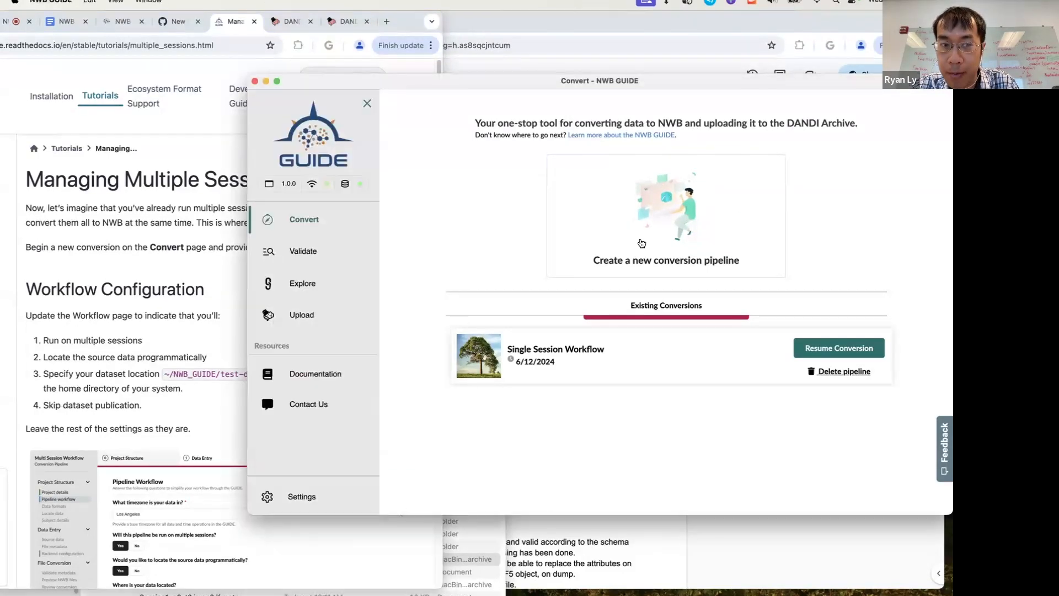
pyautogui.click(607, 229)
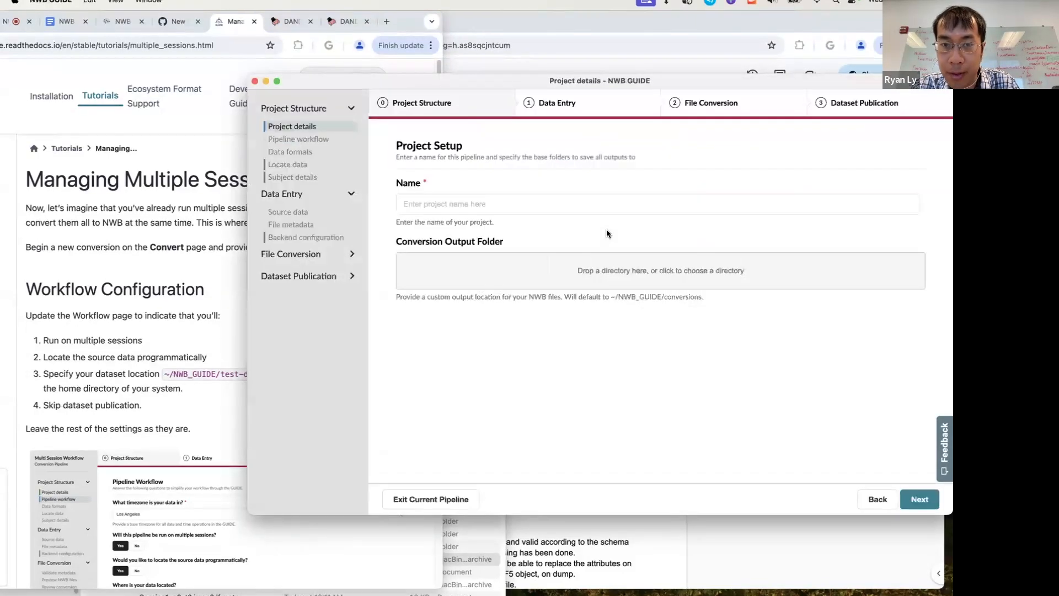
pyautogui.click(472, 206)
pyautogui.write('M')
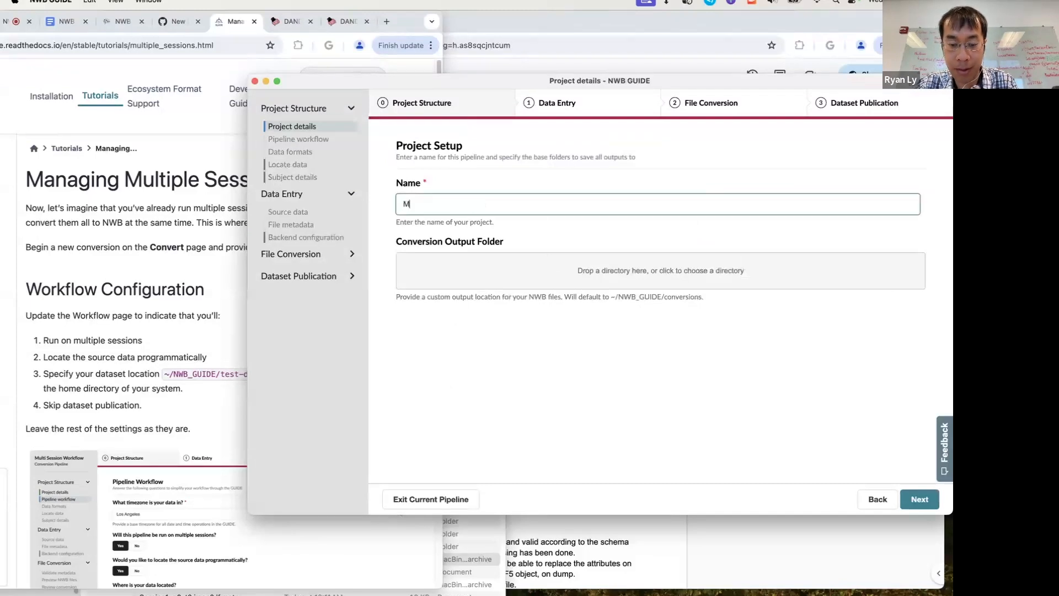
pyautogui.write('ultiple Sessions Workflow')
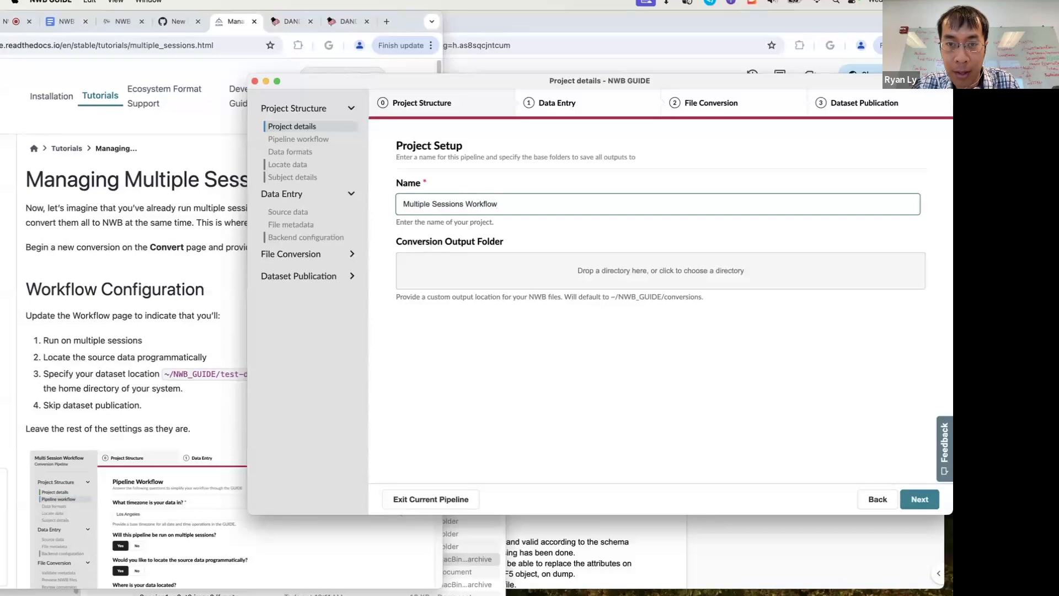
# Continue to the pipeline workflow questions, enabling multiple sessions and programmatic location of the source data
pyautogui.click(921, 498)
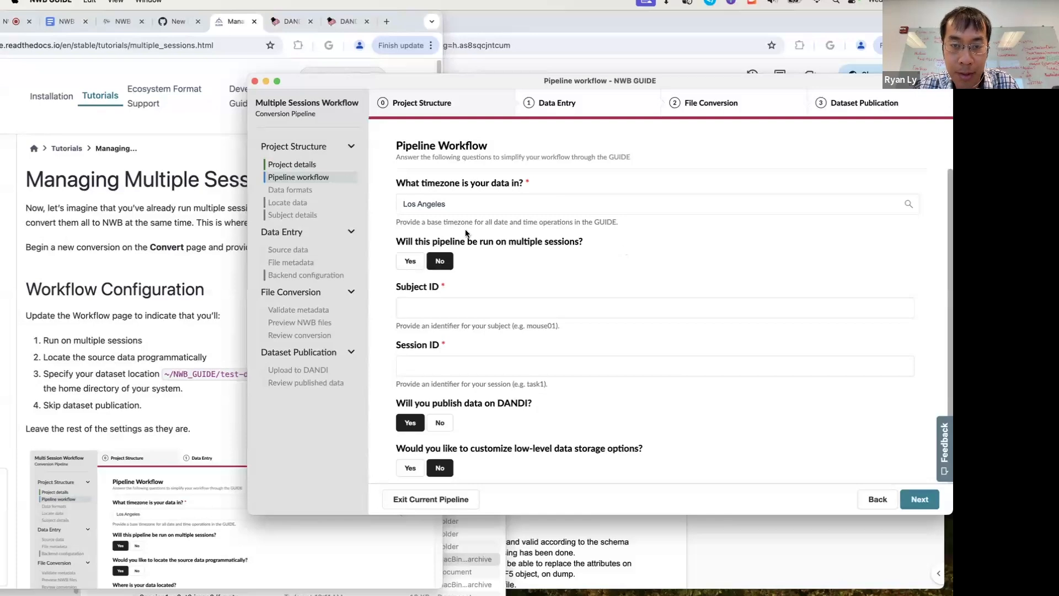
pyautogui.click(411, 264)
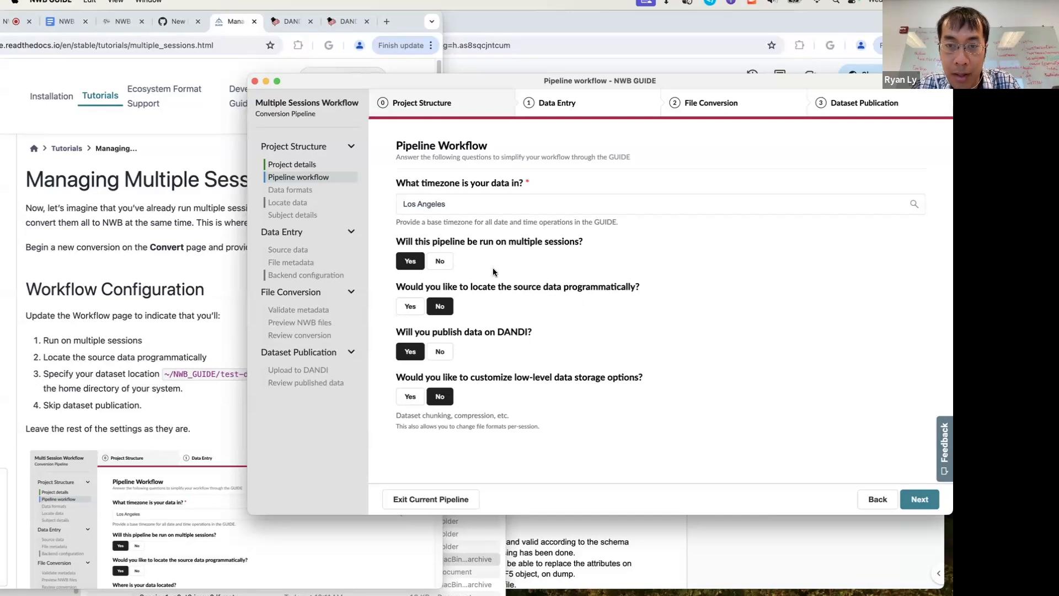
pyautogui.click(409, 308)
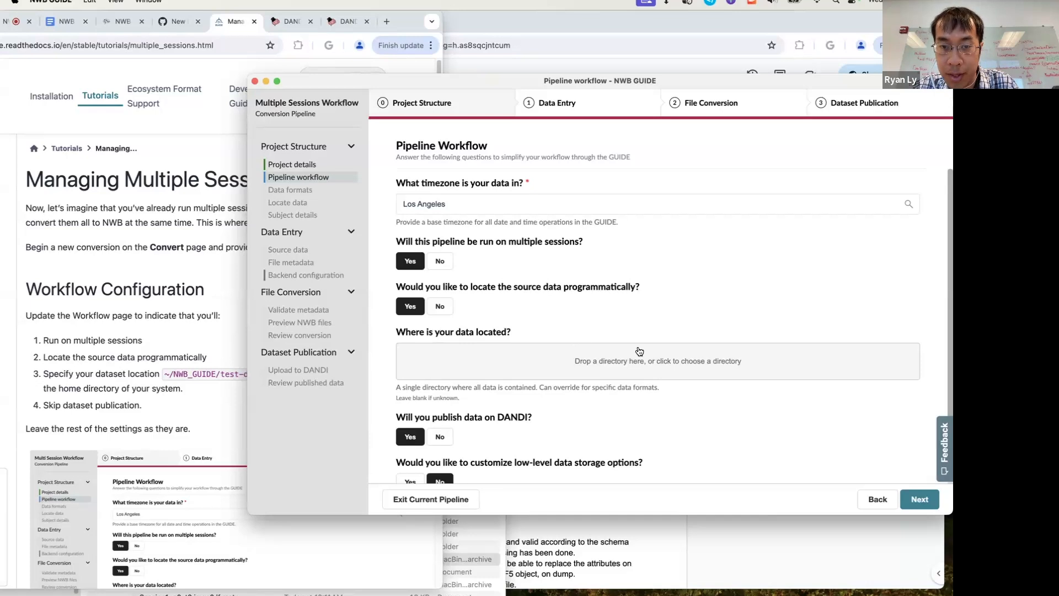
# Switch to the test-data folder in Finder, collapse single_session_data, and examine the mouse1 and mouse2 session folders inside multi_session_dataset
pyautogui.click(458, 554)
pyautogui.moveTo(236, 445); pyautogui.dragTo(236, 262)
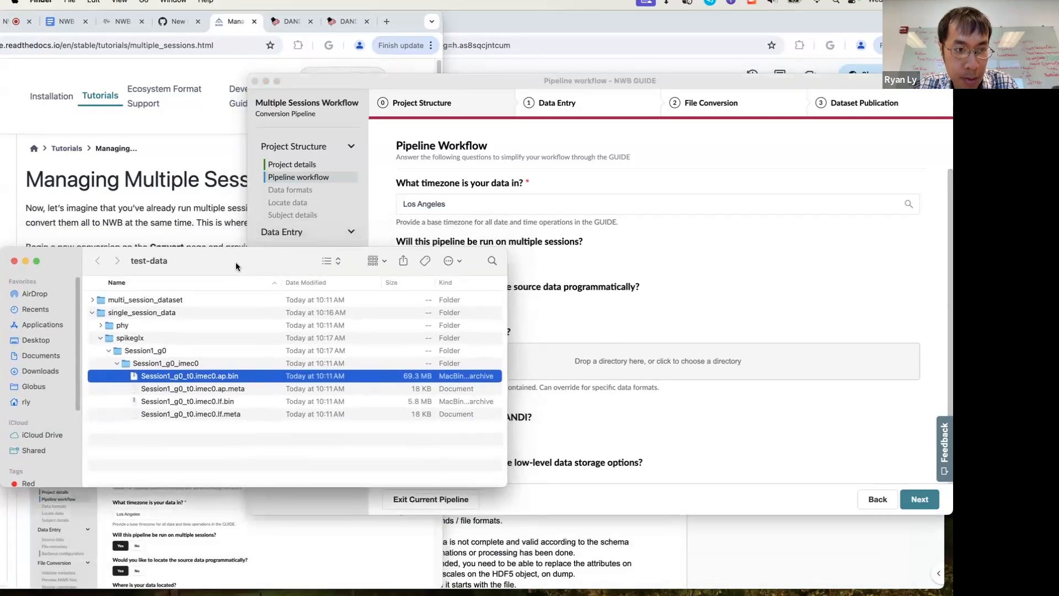
pyautogui.click(92, 312)
pyautogui.click(93, 300)
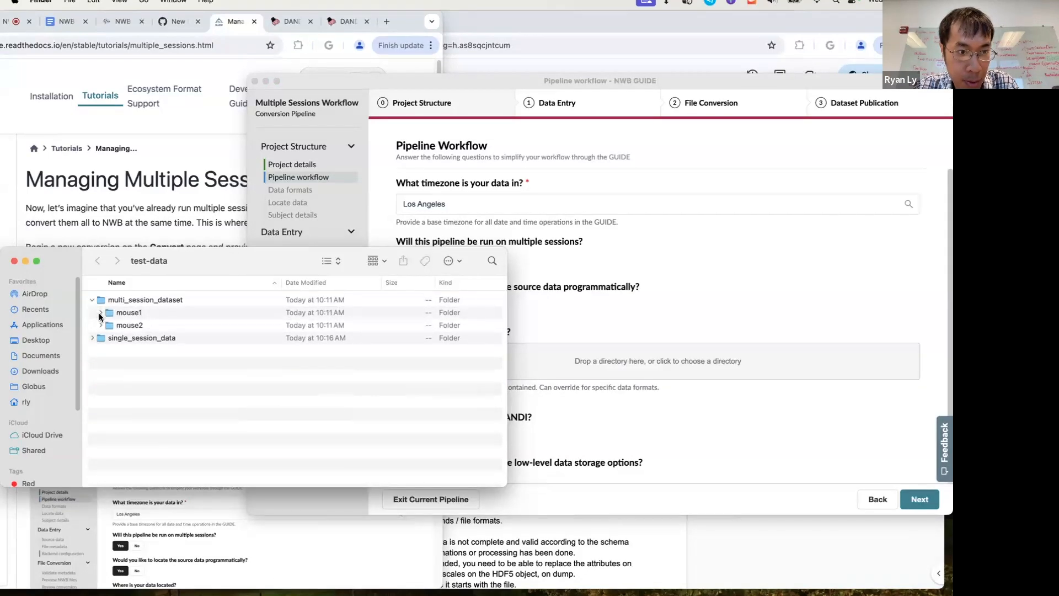
pyautogui.click(101, 312)
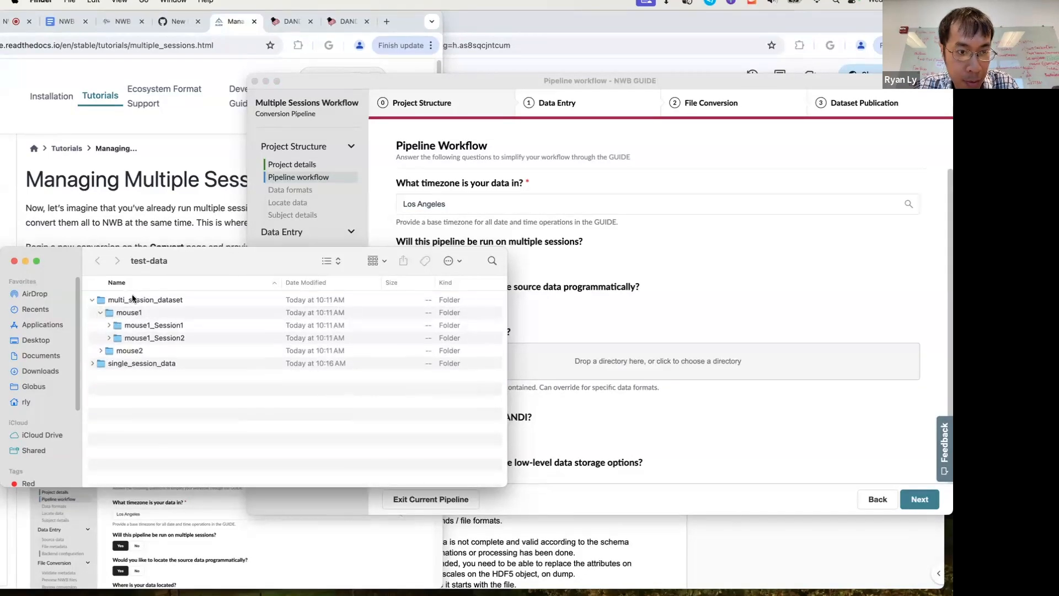
pyautogui.click(109, 325)
pyautogui.click(100, 376)
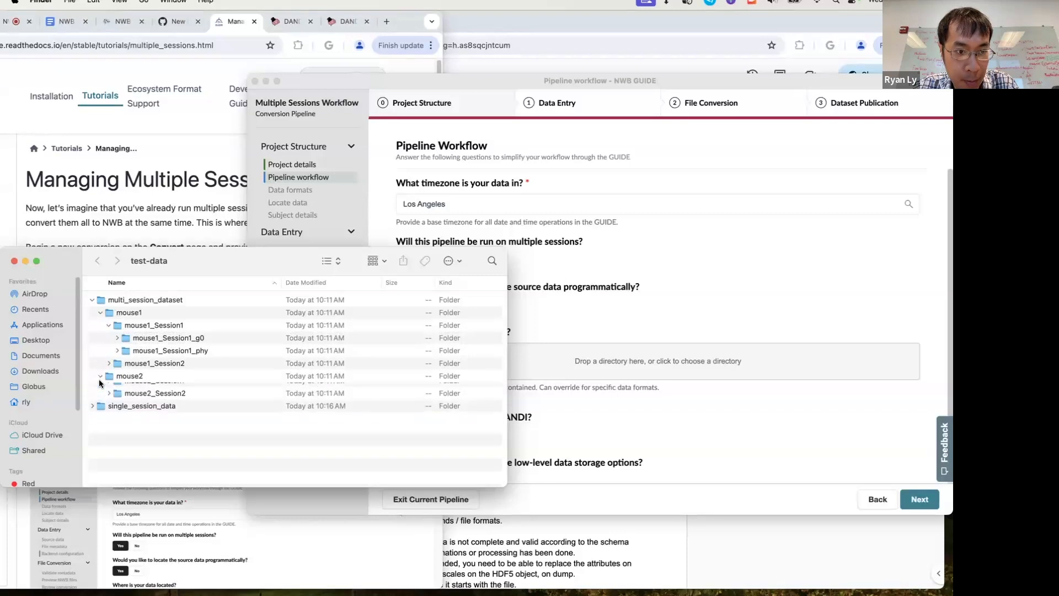
pyautogui.click(109, 389)
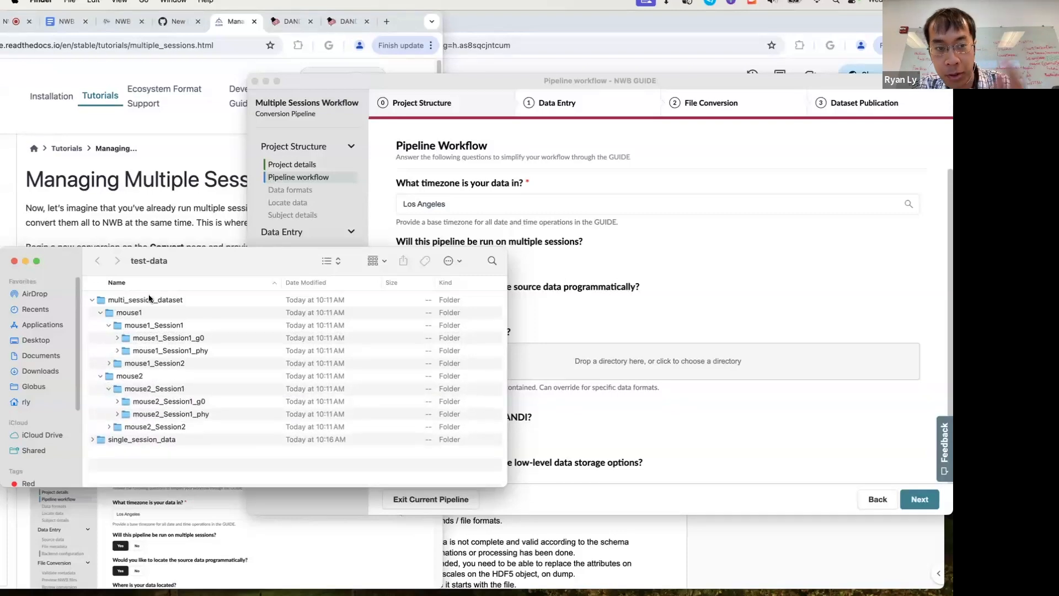
# Set the data location to the multi_session_dataset folder, decline publishing on DANDI, and continue to the data formats page
pyautogui.click(118, 301)
pyautogui.moveTo(119, 301); pyautogui.dragTo(611, 357)
pyautogui.click(661, 310)
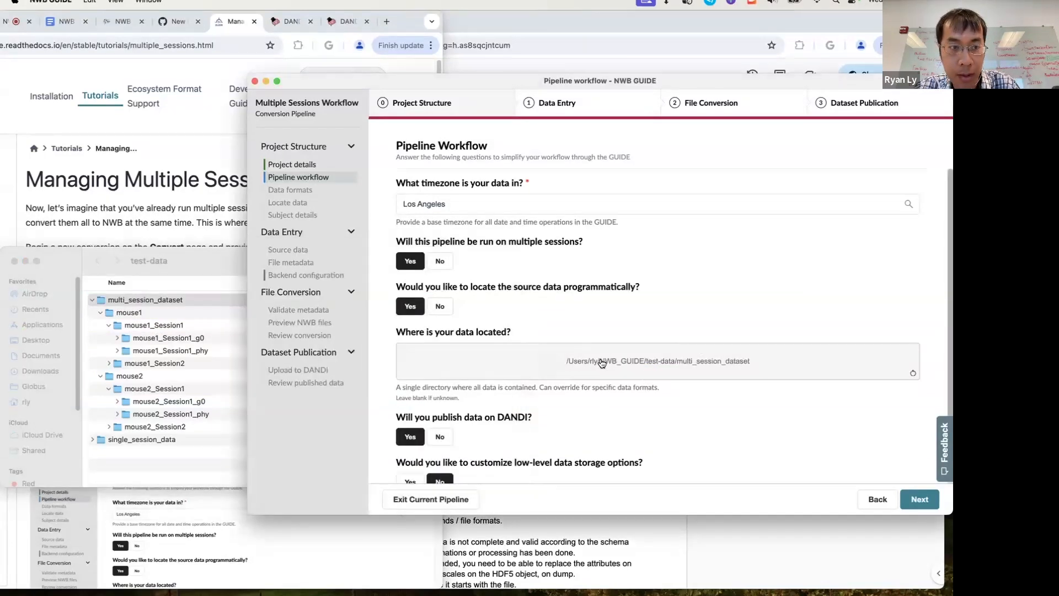
pyautogui.scroll(-2, 647, 385)
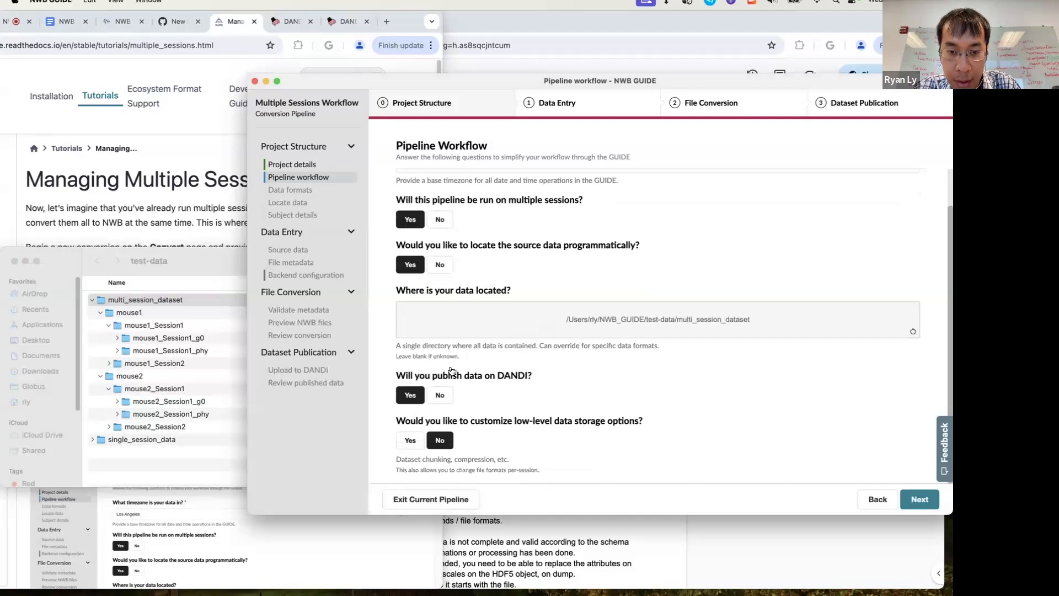
pyautogui.click(441, 397)
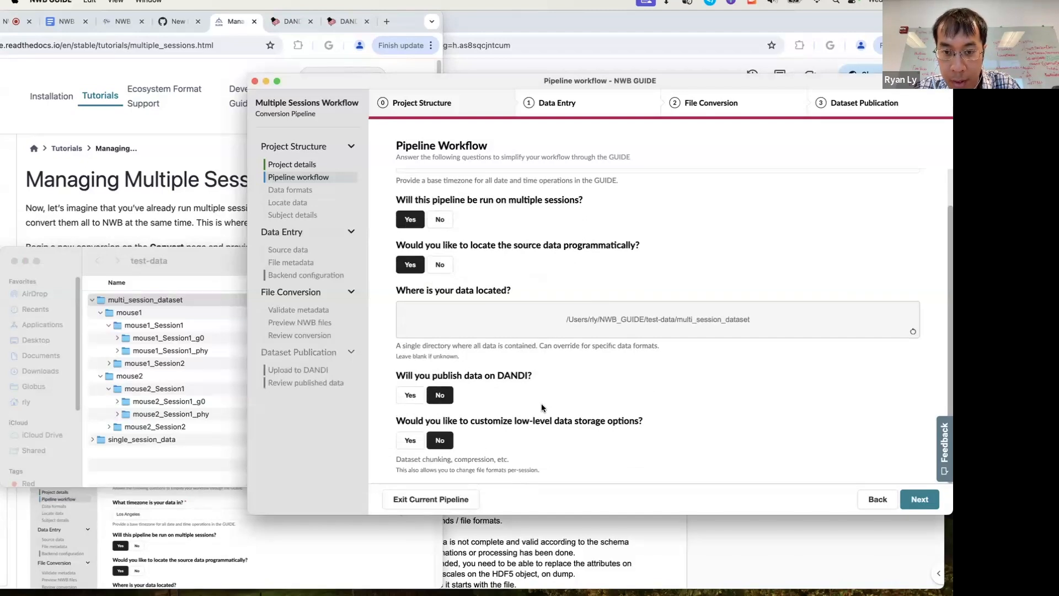
pyautogui.click(929, 500)
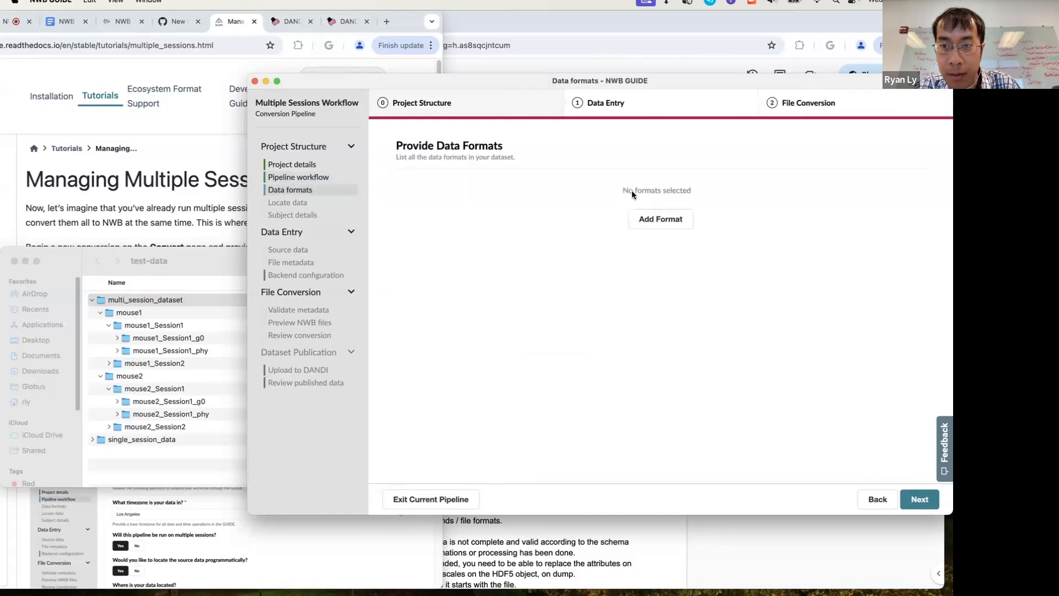
# Add the SpikeGLX Recording and Phy Sorting data formats, and continue to the Locate Data page
pyautogui.click(653, 220)
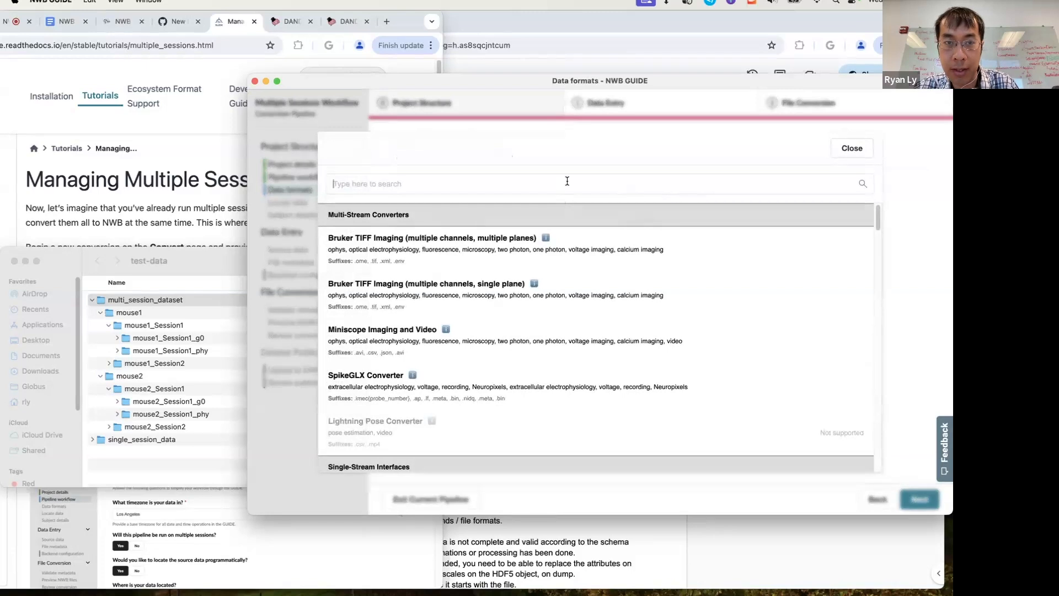
pyautogui.write('spikeglx')
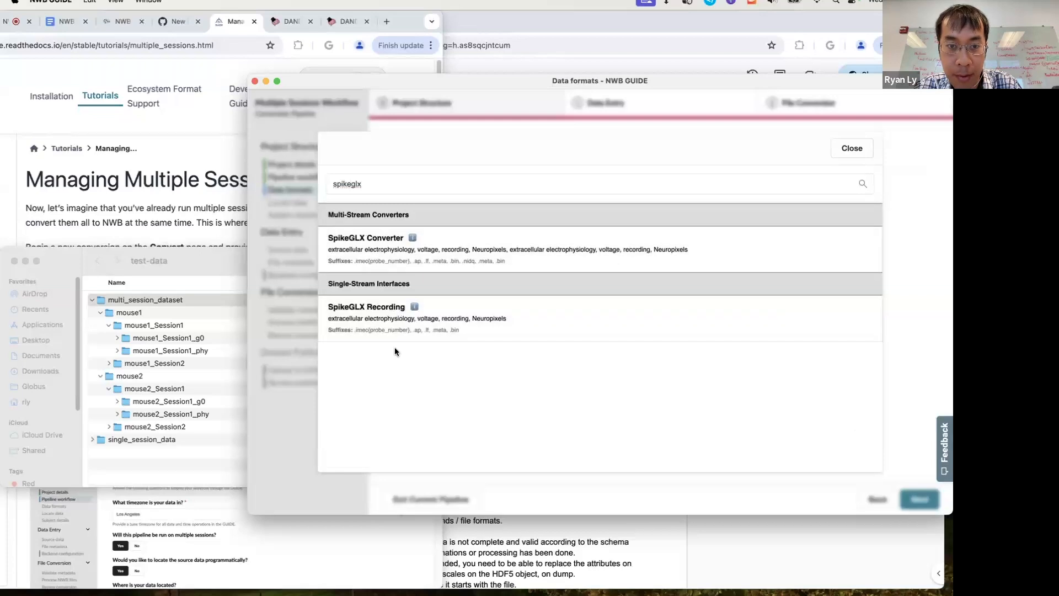
pyautogui.click(363, 317)
pyautogui.click(651, 211)
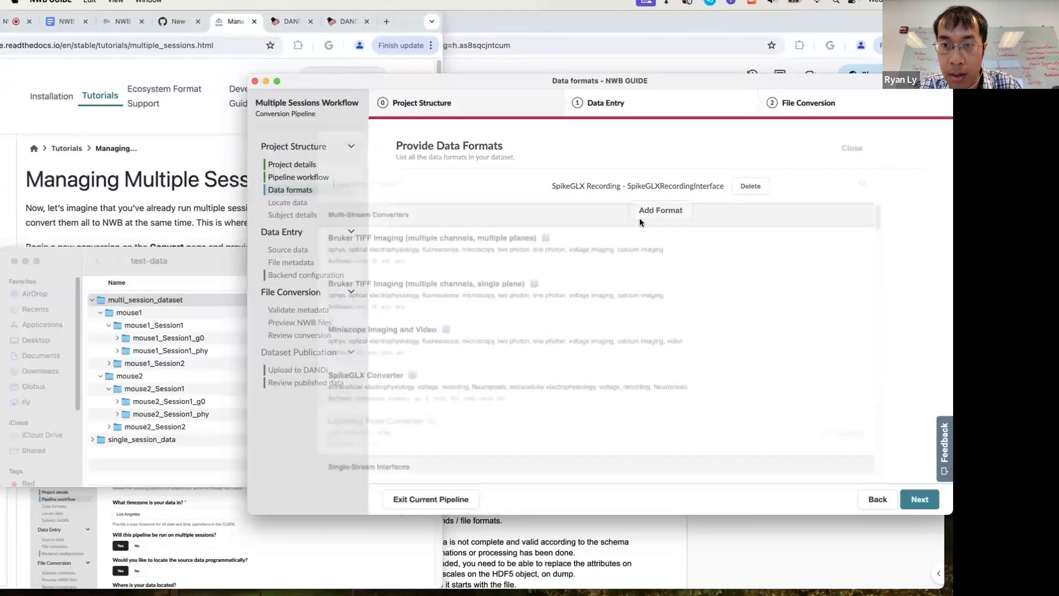
pyautogui.write('phy')
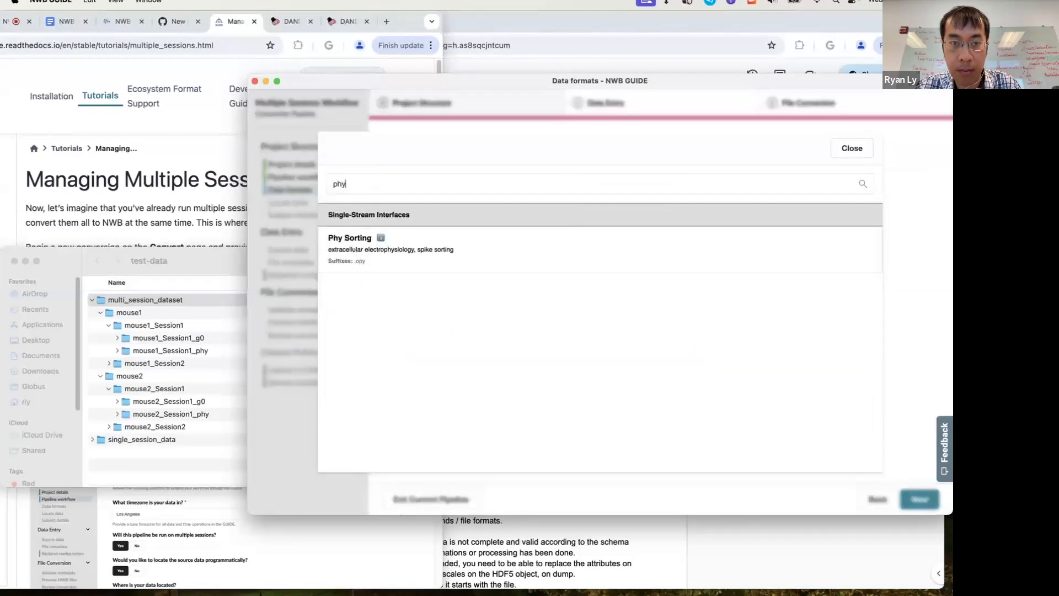
pyautogui.click(508, 243)
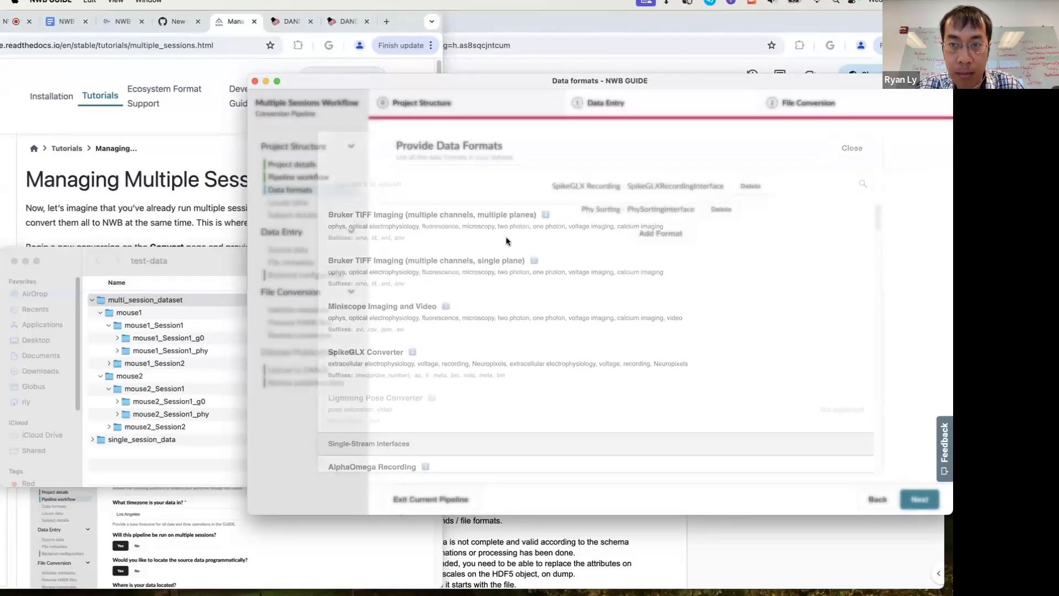
pyautogui.click(919, 500)
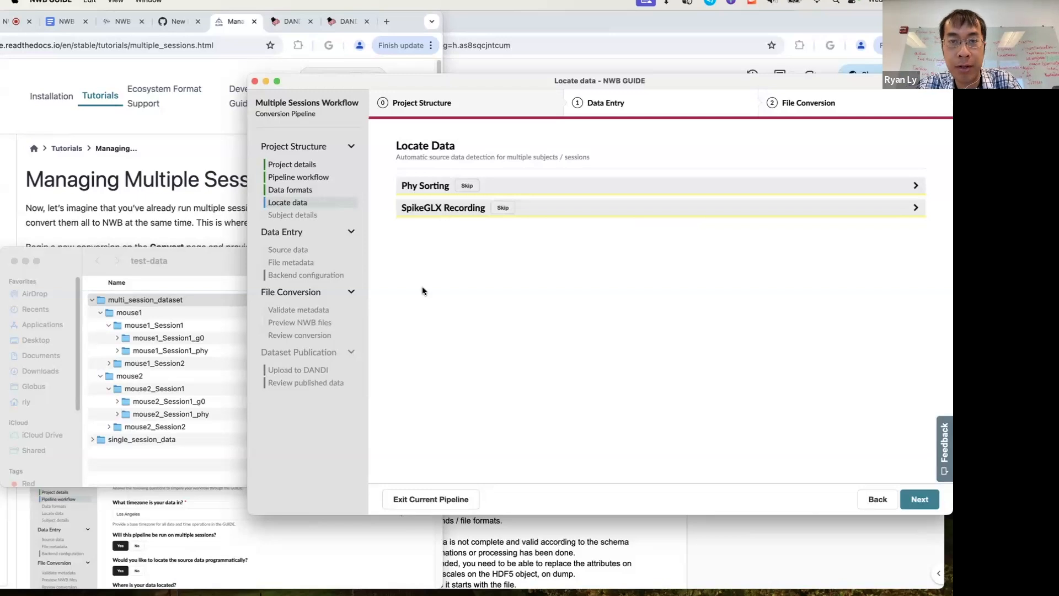
# Expand the Phy Sorting and SpikeGLX Recording sections, and open the format string autocomplete form for Phy Sorting
pyautogui.click(576, 191)
pyautogui.click(570, 382)
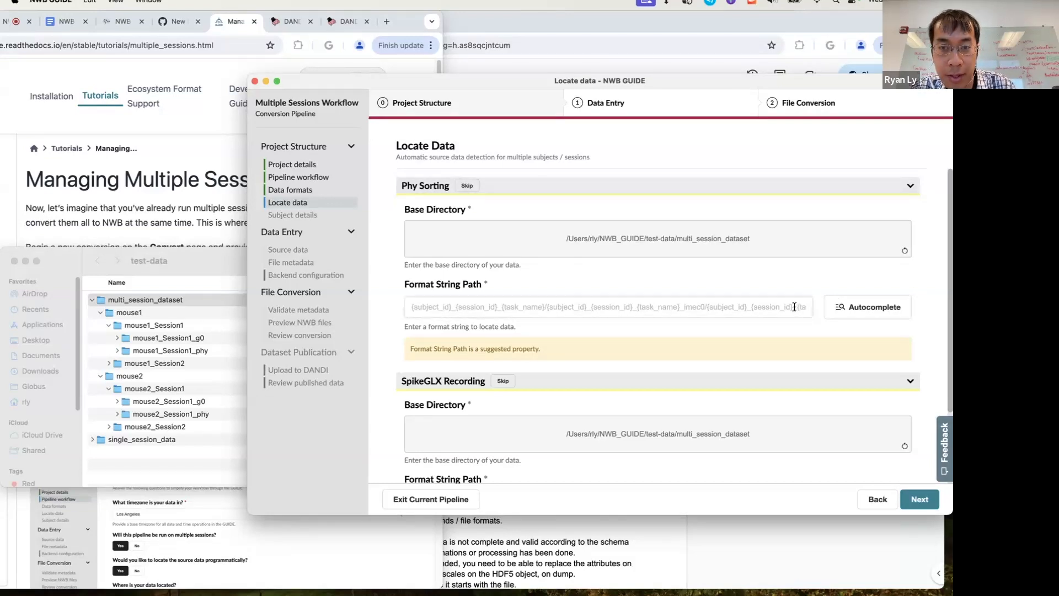
pyautogui.click(746, 304)
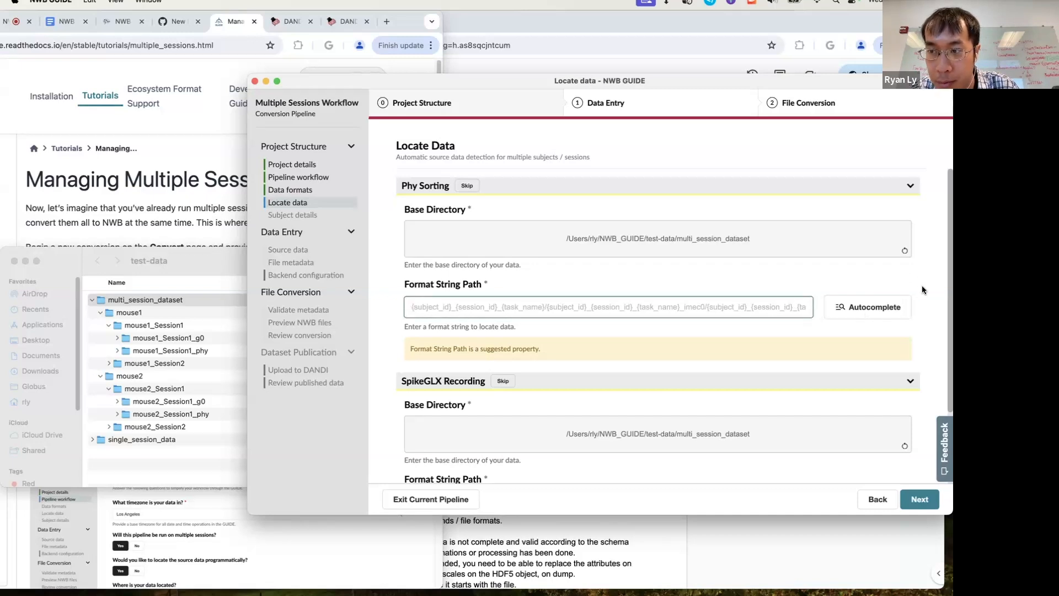
pyautogui.click(878, 311)
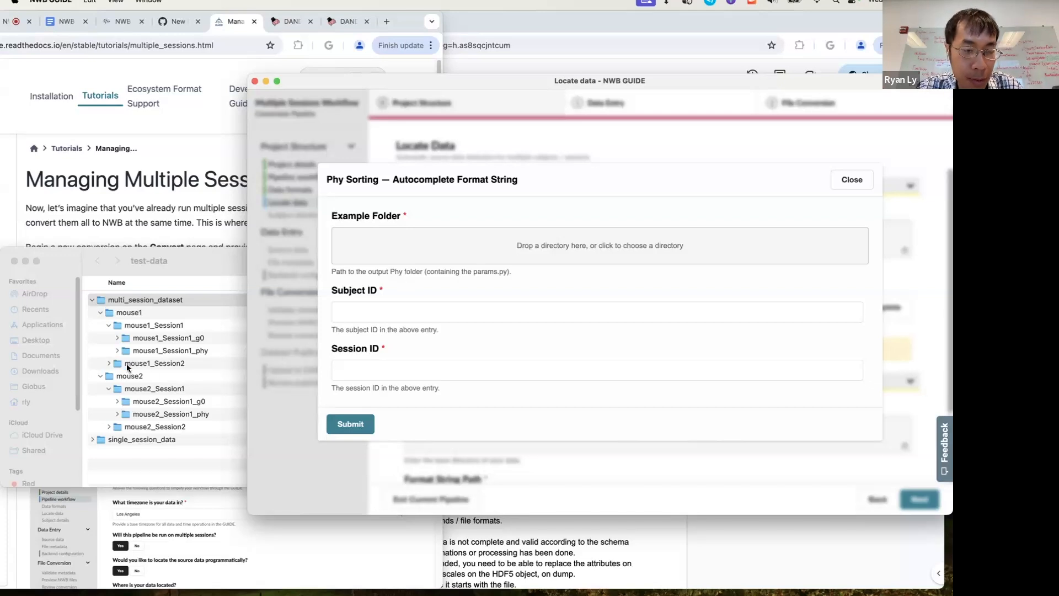
# Find mouse1_Session2_phy under mouse1_Session2 in Finder and supply it as the Phy Sorting example folder
pyautogui.click(164, 370)
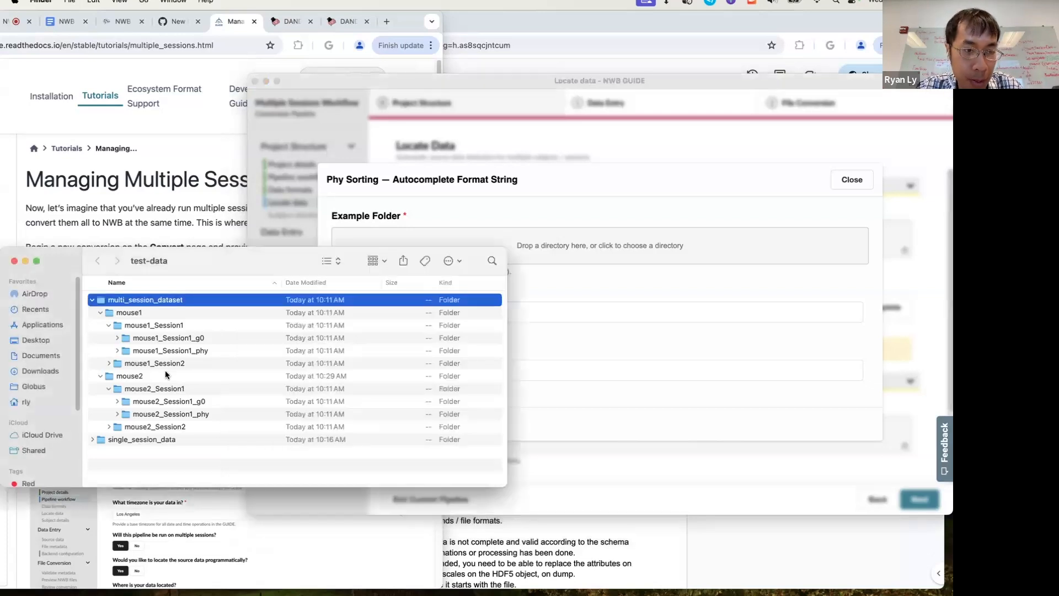
pyautogui.click(109, 363)
pyautogui.click(117, 388)
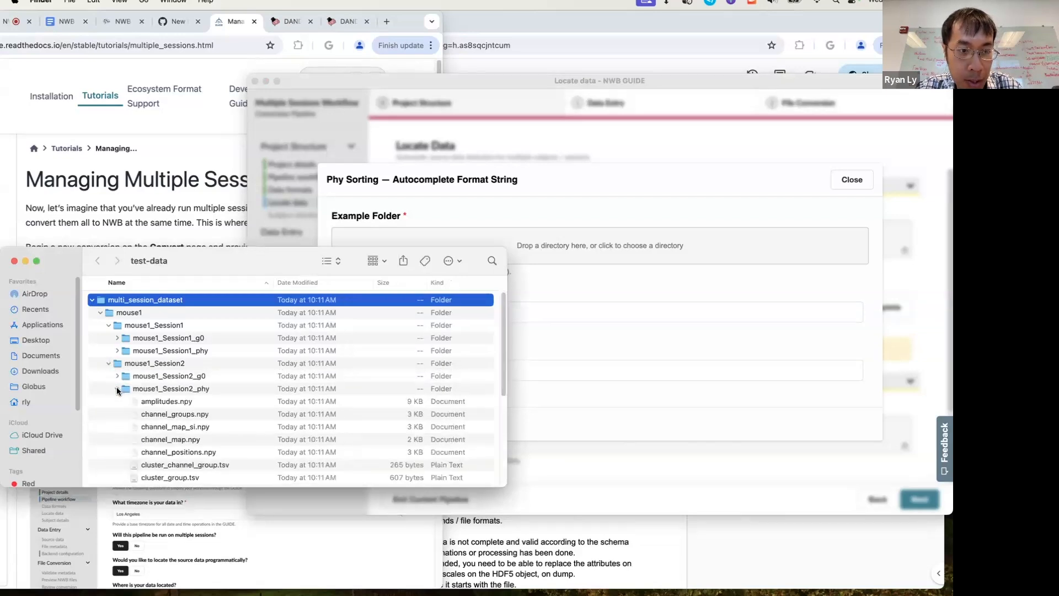
pyautogui.click(197, 389)
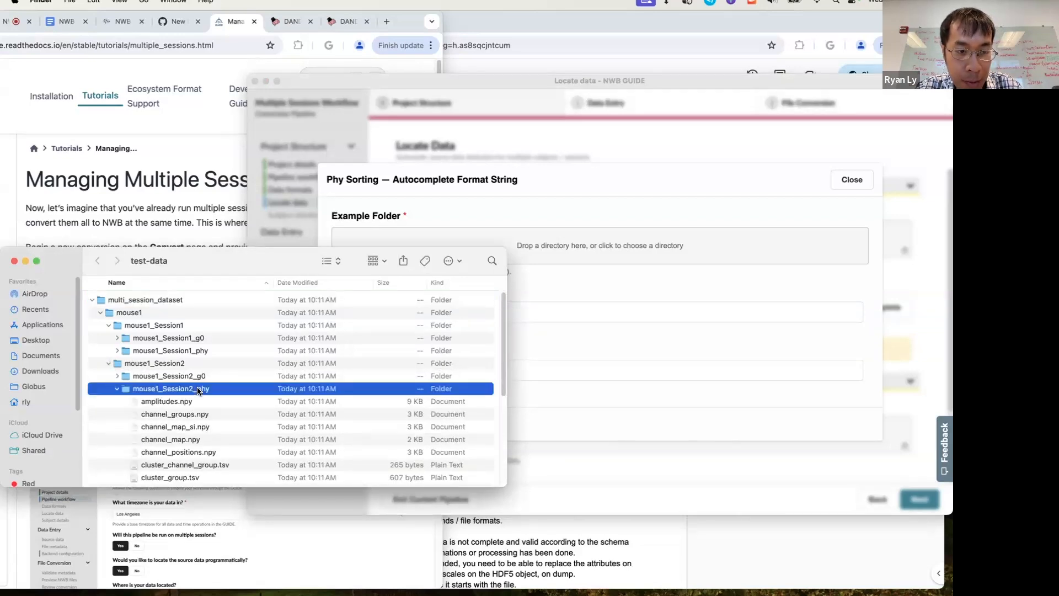
pyautogui.scroll(-3, 220, 403)
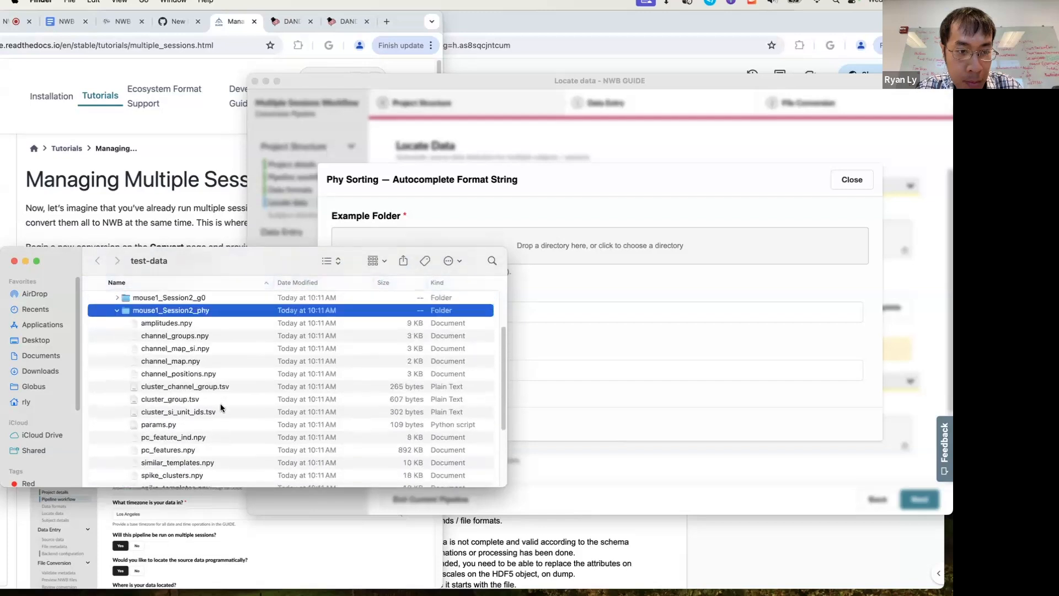
pyautogui.scroll(1, 212, 395)
pyautogui.moveTo(182, 362); pyautogui.dragTo(652, 244)
pyautogui.click(652, 210)
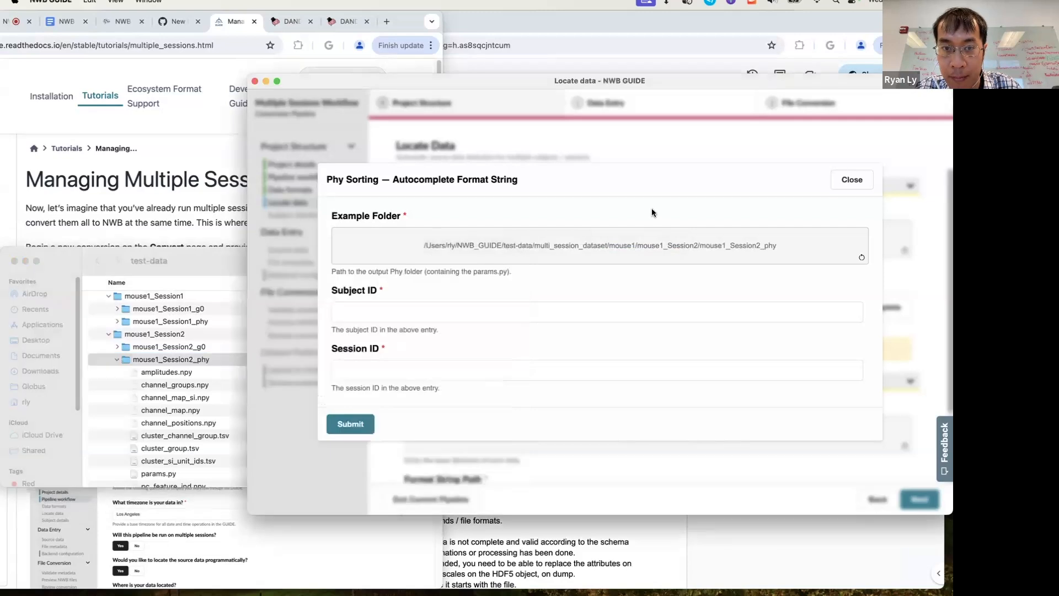
# Enter subject ID "mouse1" and session ID "Session2" for the Phy Sorting example, and submit the autocomplete form
pyautogui.click(469, 304)
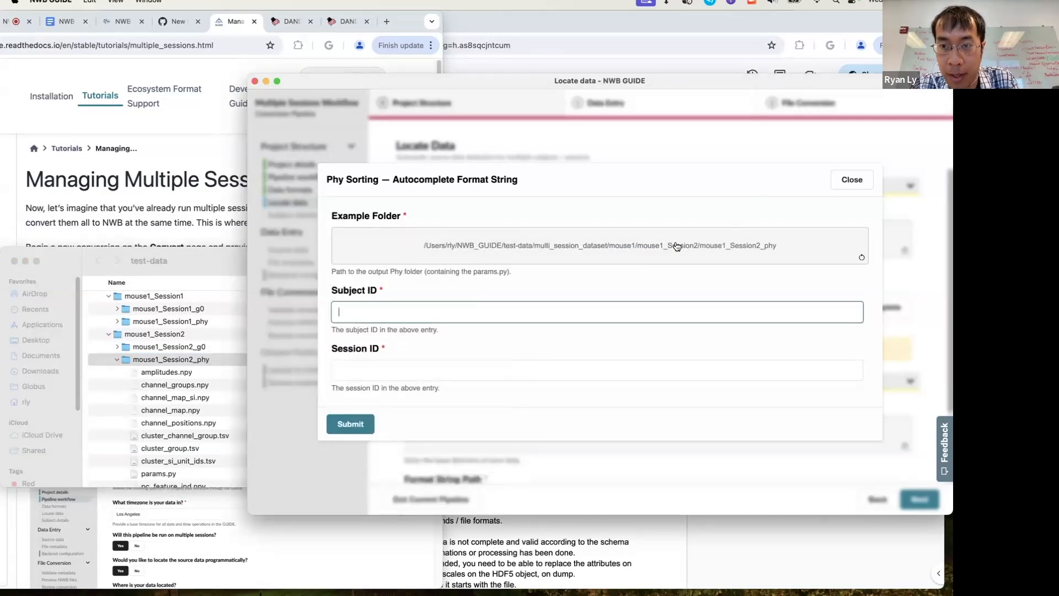
pyautogui.write('mouse1')
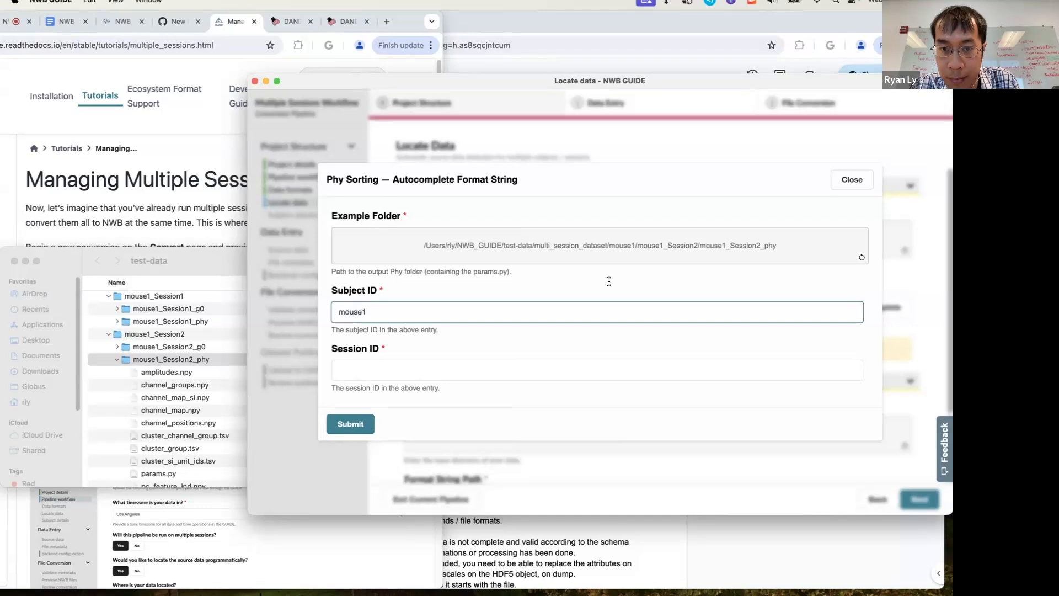
pyautogui.click(539, 368)
pyautogui.write('Session')
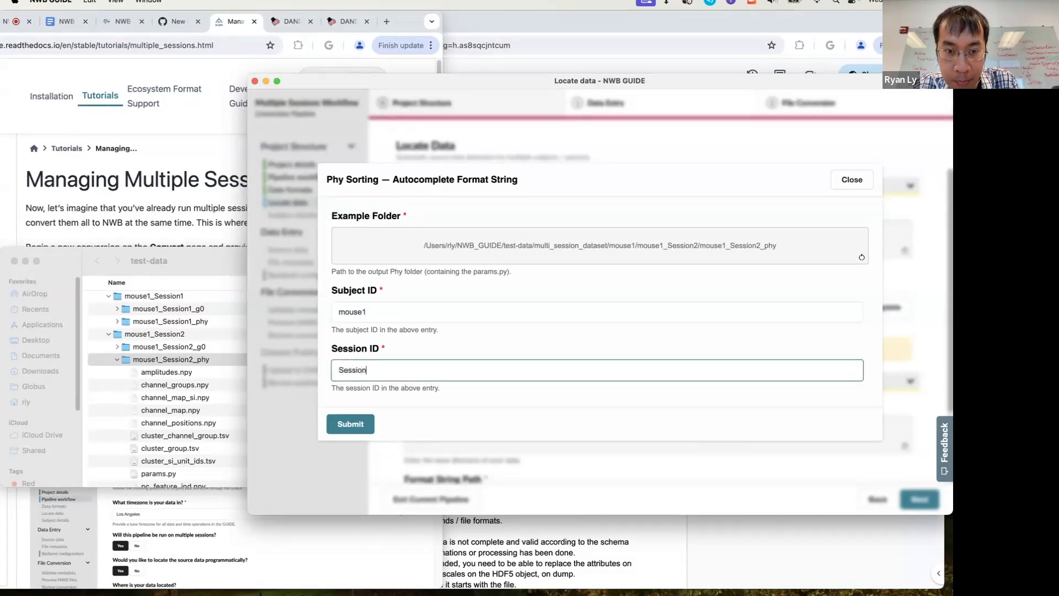
pyautogui.write('2')
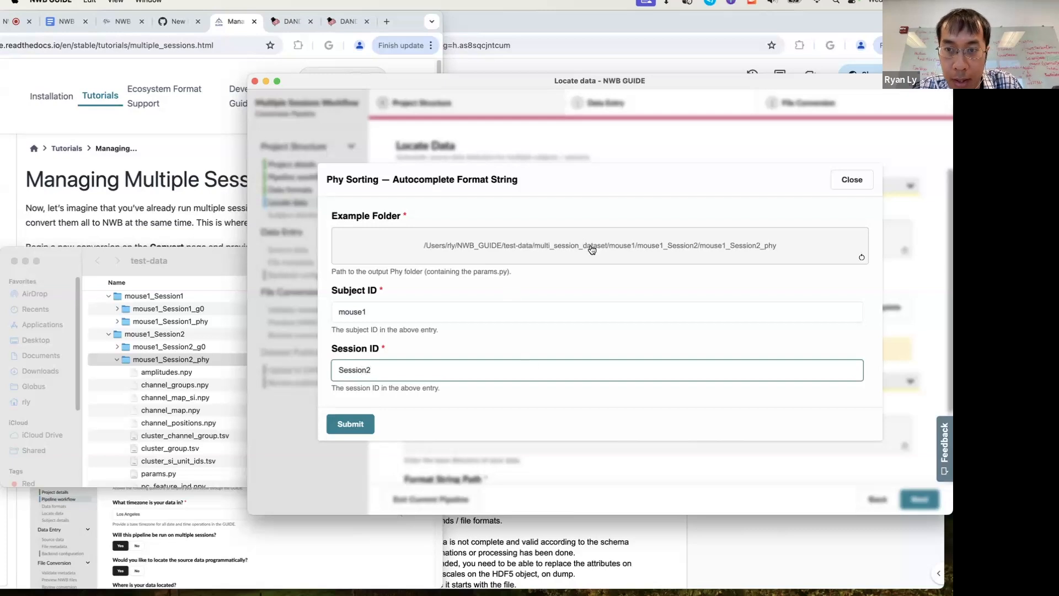
pyautogui.click(353, 424)
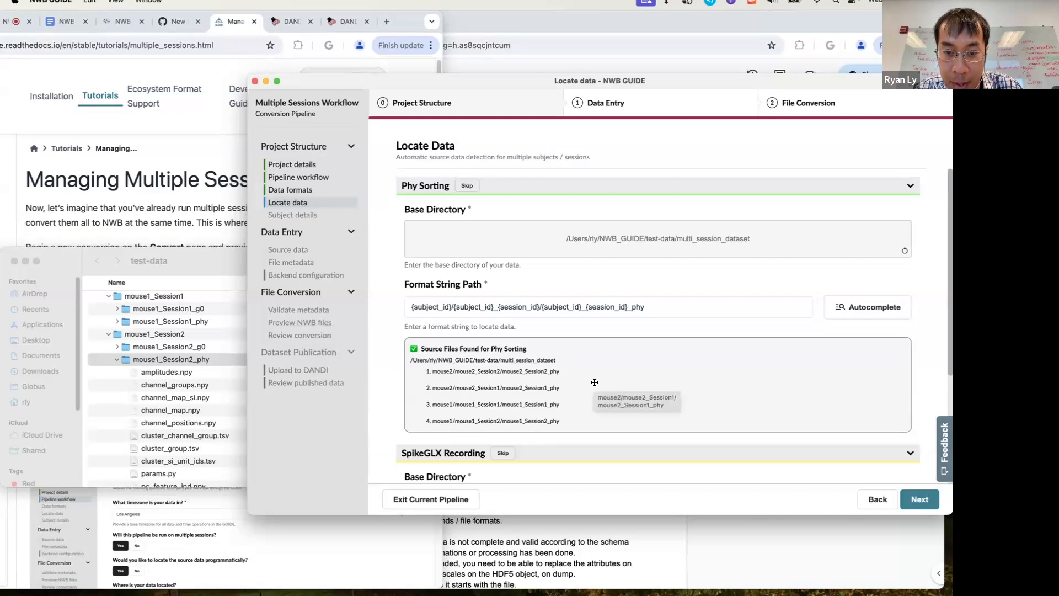
# Open the SpikeGLX Recording format string autocomplete form and supply mouse1_Session2_g0_t0.imec0.ap.bin from mouse1_Session2_g0_imec0 in Finder as the example file
pyautogui.scroll(-3, 595, 383)
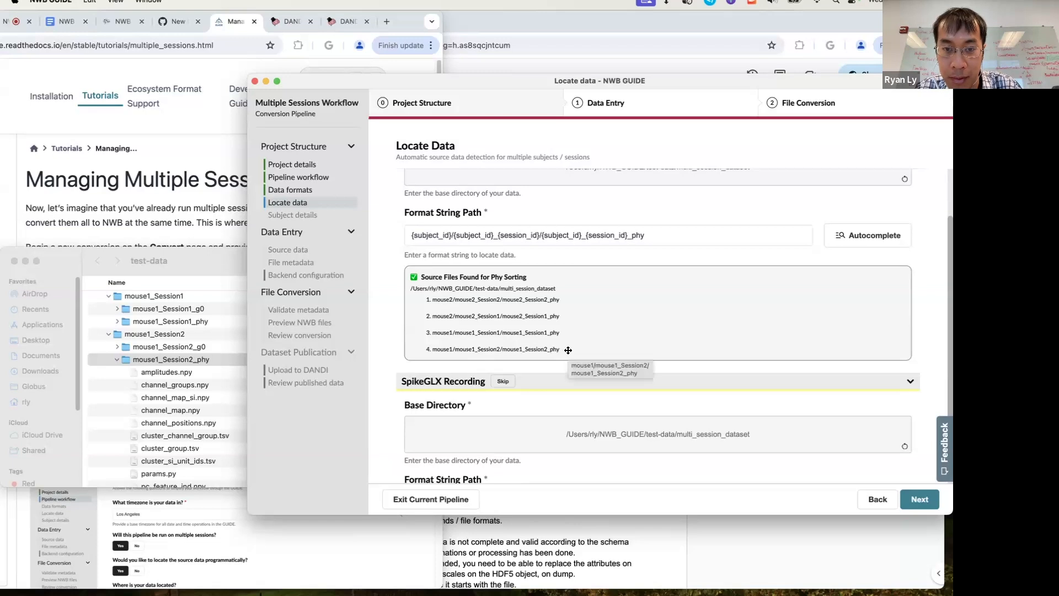
pyautogui.scroll(-3, 568, 350)
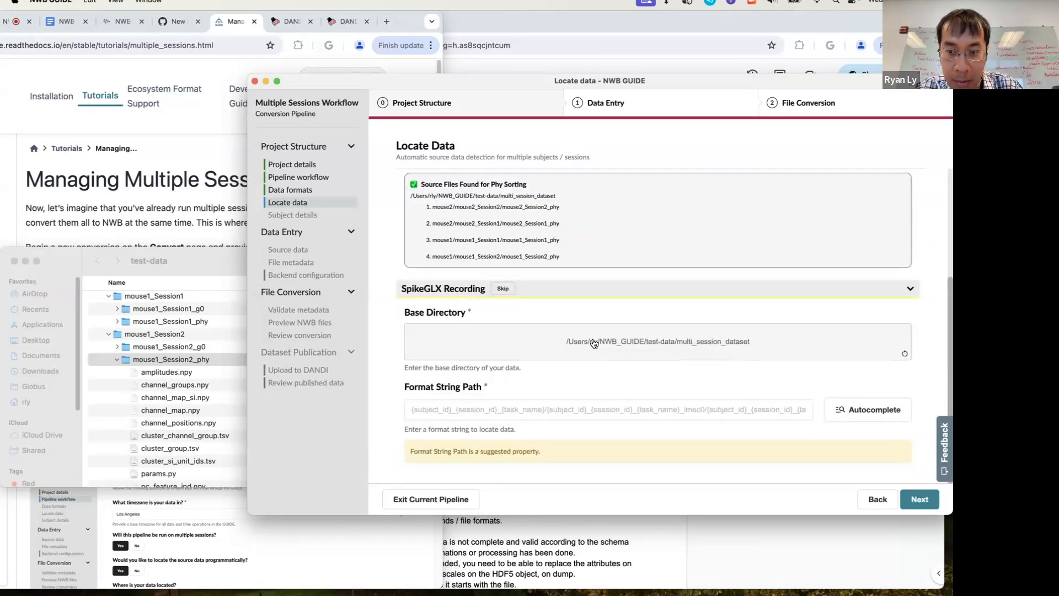
pyautogui.click(871, 418)
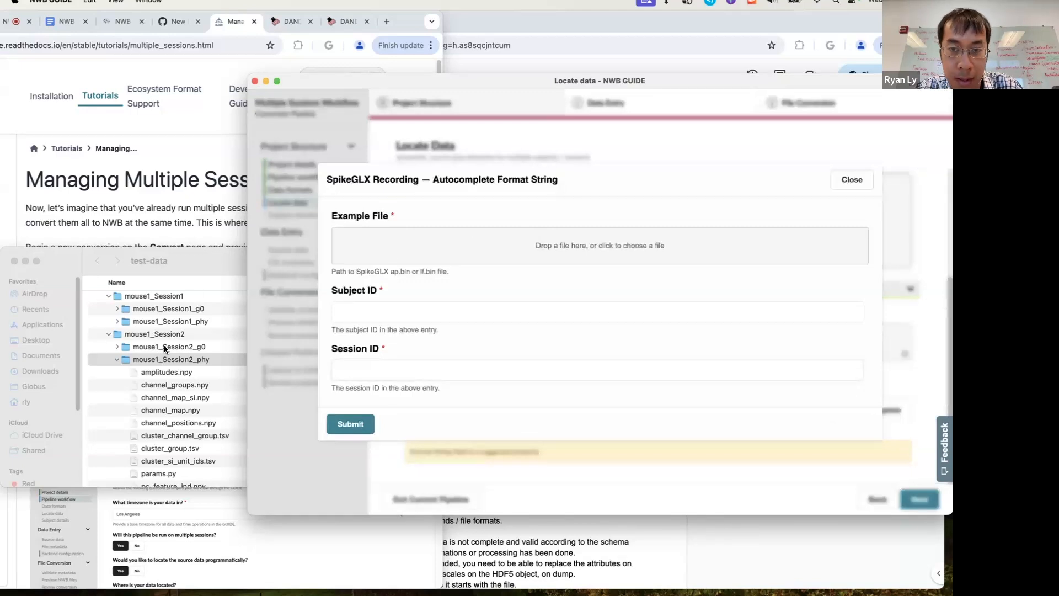
pyautogui.click(117, 347)
pyautogui.click(122, 359)
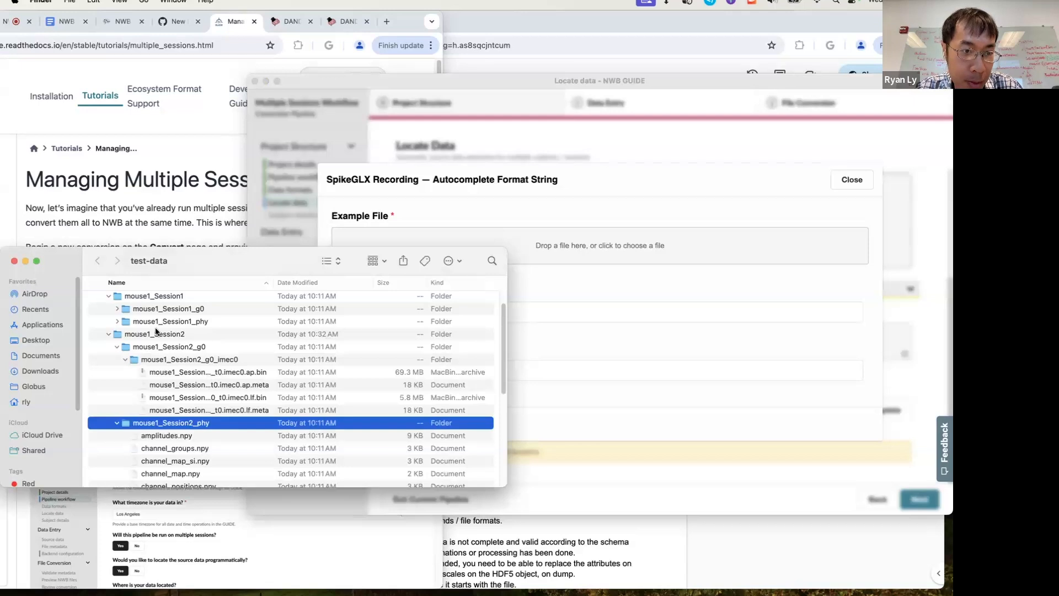
pyautogui.moveTo(273, 375); pyautogui.dragTo(662, 246)
pyautogui.moveTo(661, 246); pyautogui.dragTo(660, 243)
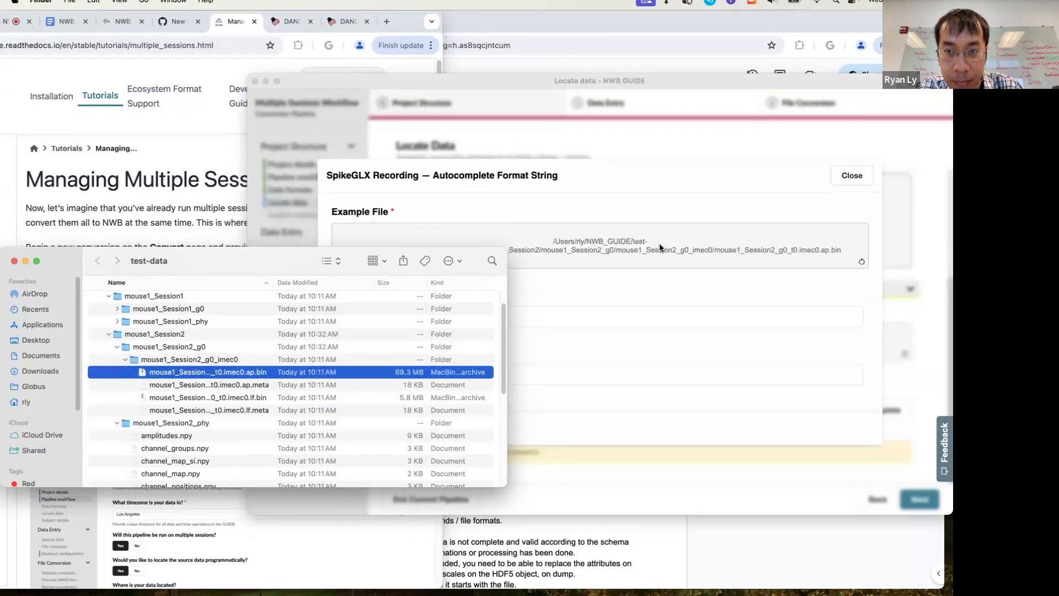
# Submit the SpikeGLX Recording example with subject ID "mouse1" and session ID "Session2", and continue to the Subject Metadata page
pyautogui.click(563, 312)
pyautogui.write('mouse1')
pyautogui.click(503, 375)
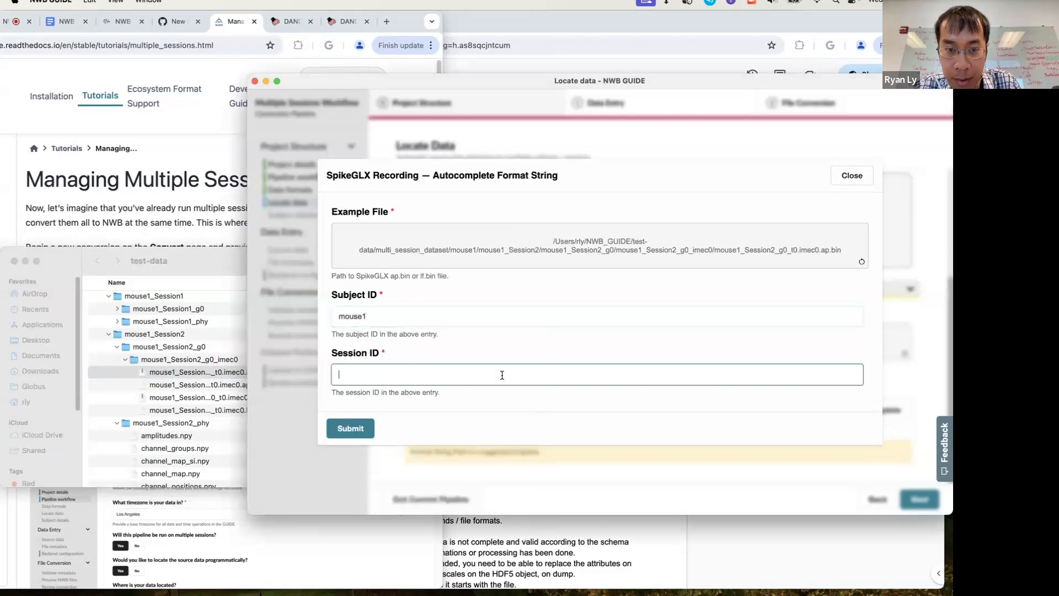
pyautogui.write('Session2')
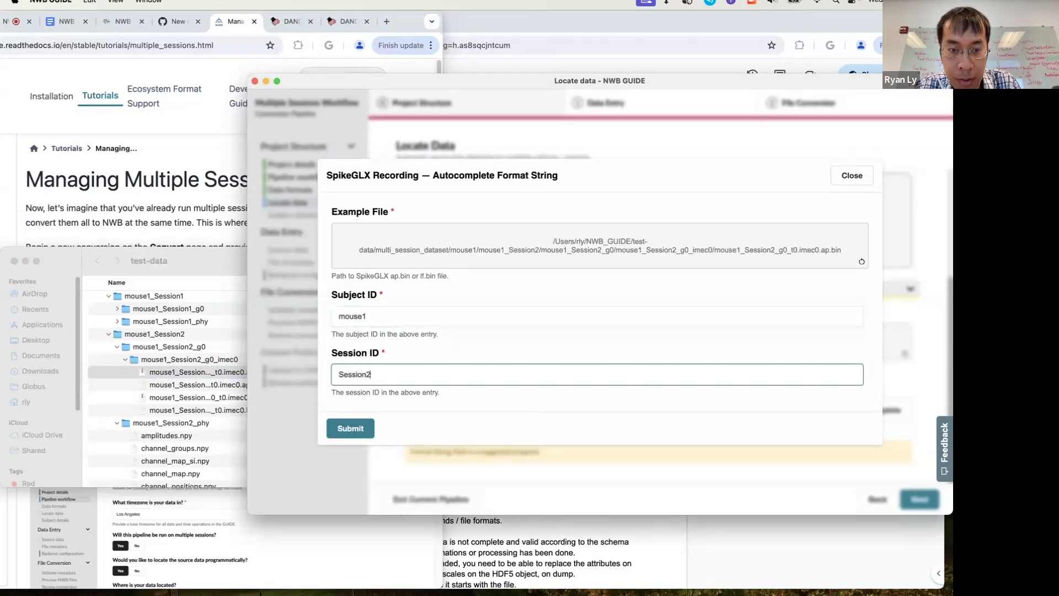
pyautogui.click(348, 429)
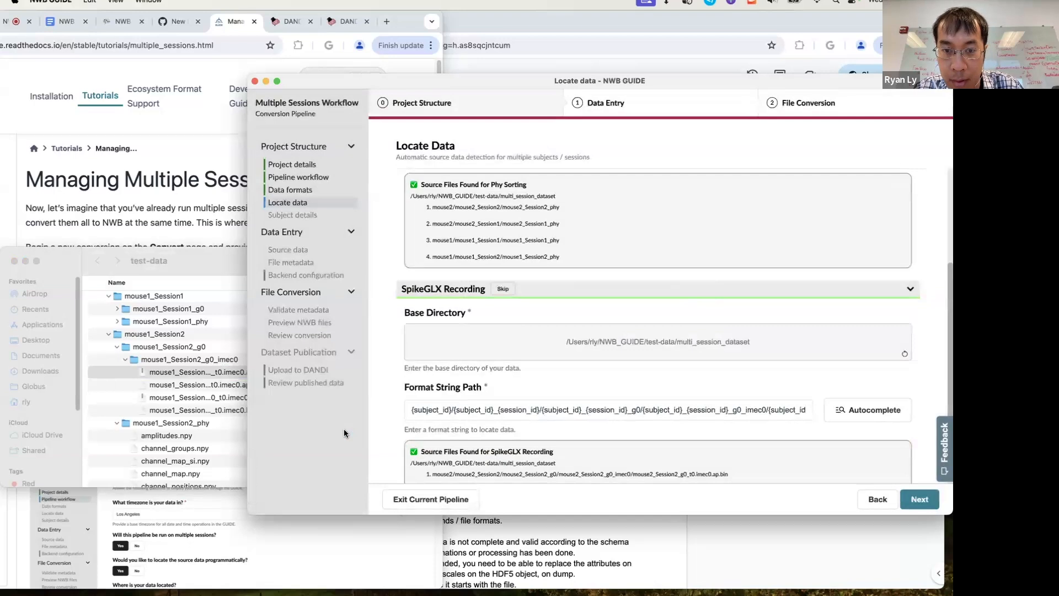
pyautogui.scroll(-3, 569, 408)
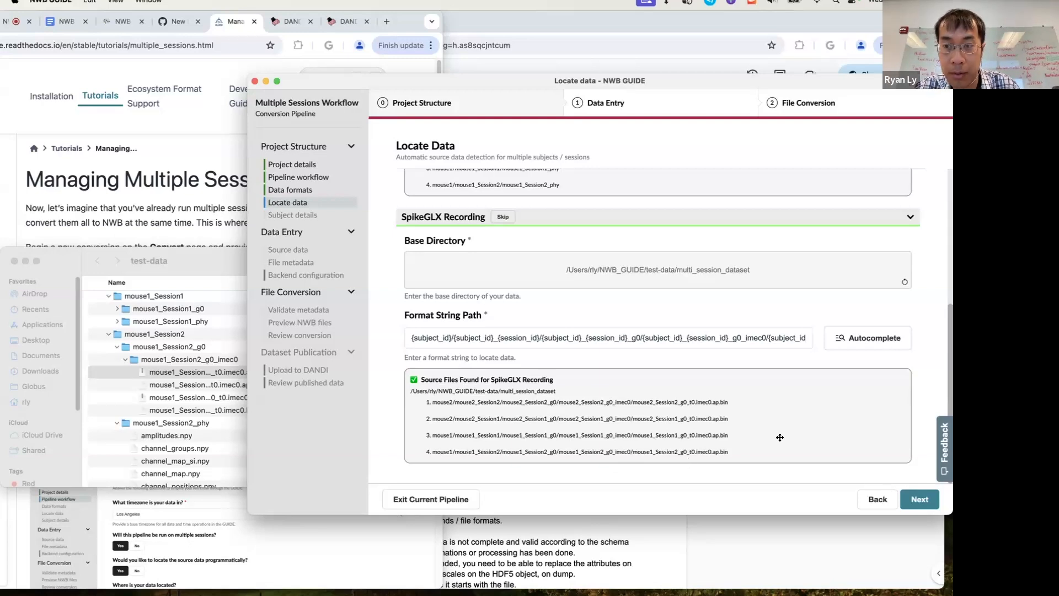
pyautogui.click(920, 500)
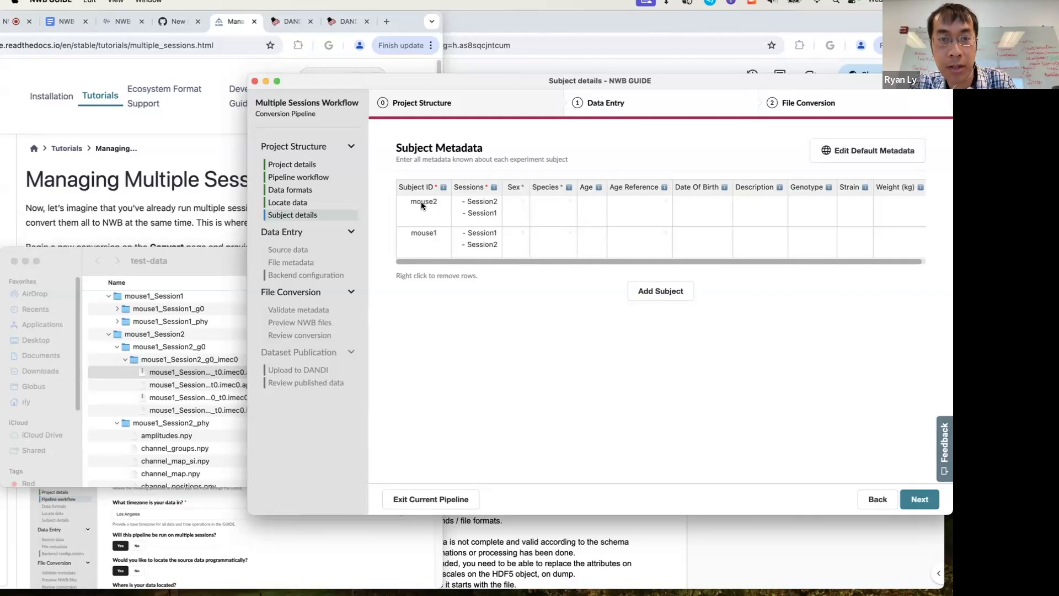
# Fill in mouse2's subject metadata with sex Male, species "Mus musculus - House mouse" and age P29W
pyautogui.doubleClick(522, 201)
pyautogui.click(521, 234)
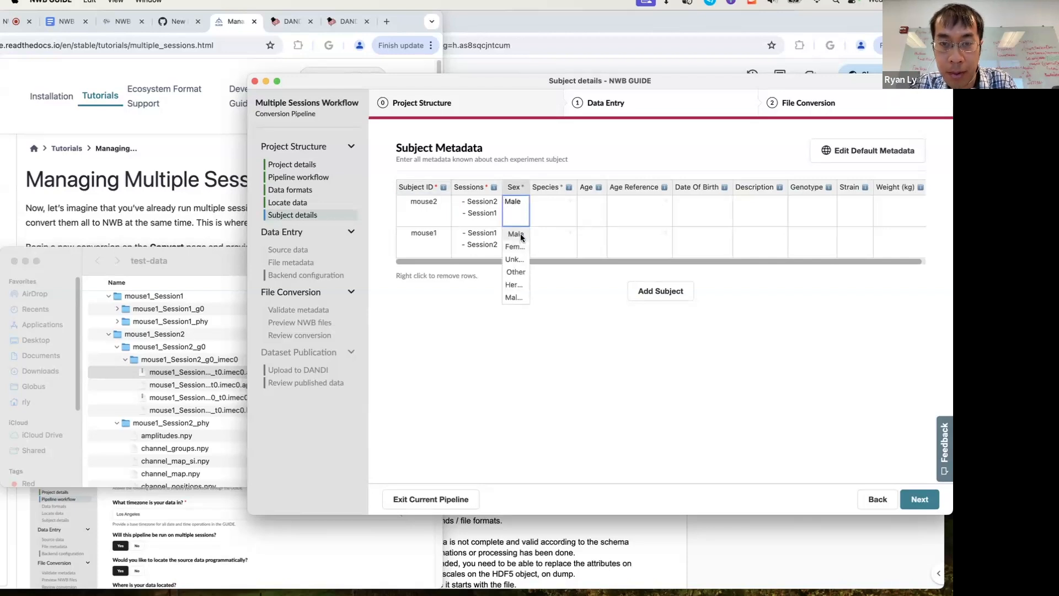
pyautogui.doubleClick(572, 204)
pyautogui.click(569, 233)
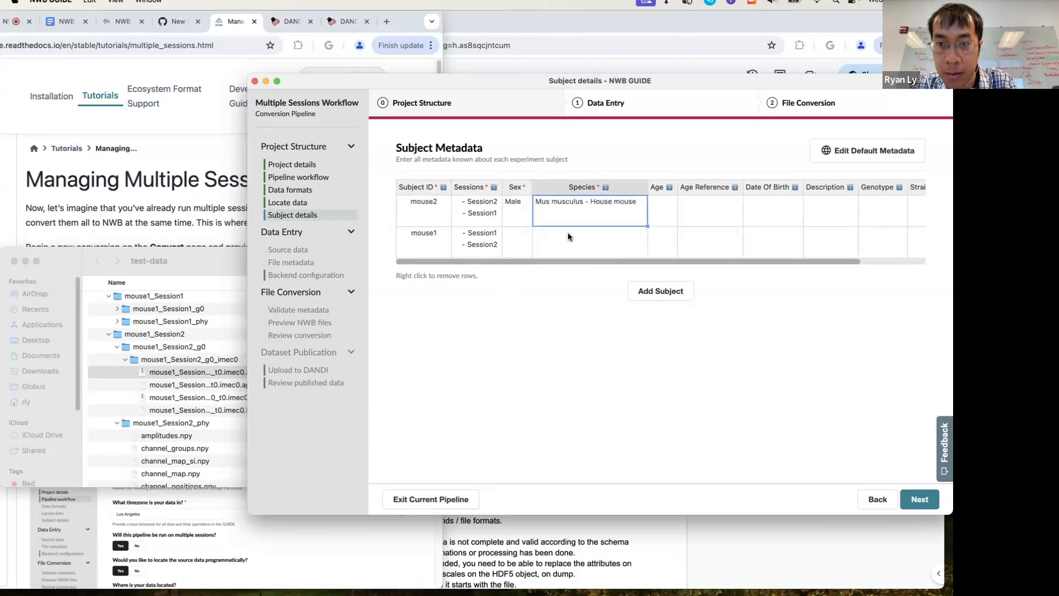
pyautogui.click(664, 206)
pyautogui.write('P25')
pyautogui.write('W')
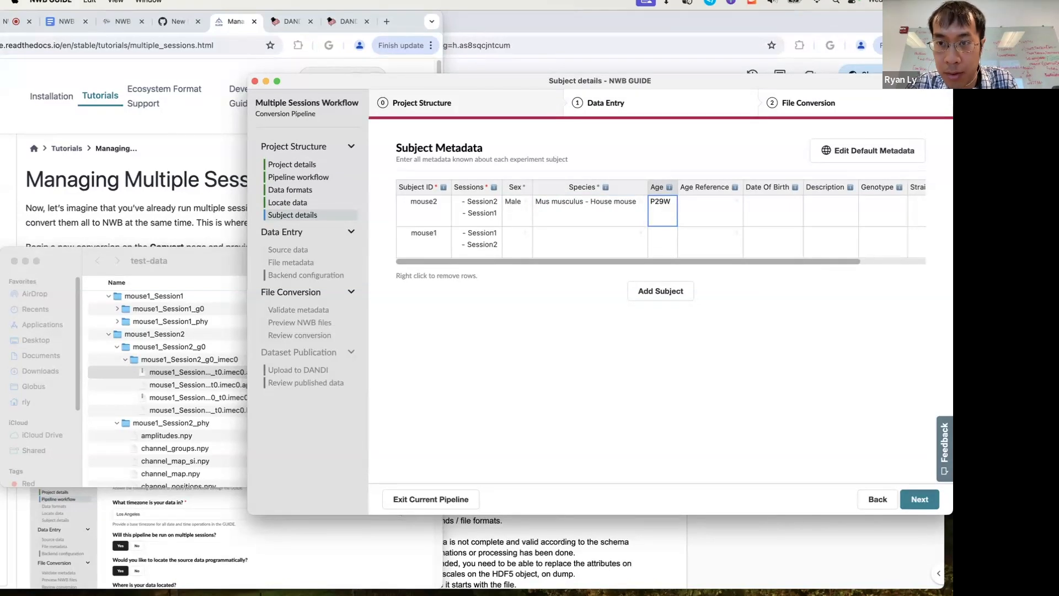
# Fill in mouse1's metadata with sex Female, species "Mus musculus - House mouse" and age P30W, and continue to the Source Data page
pyautogui.click(524, 230)
pyautogui.click(524, 231)
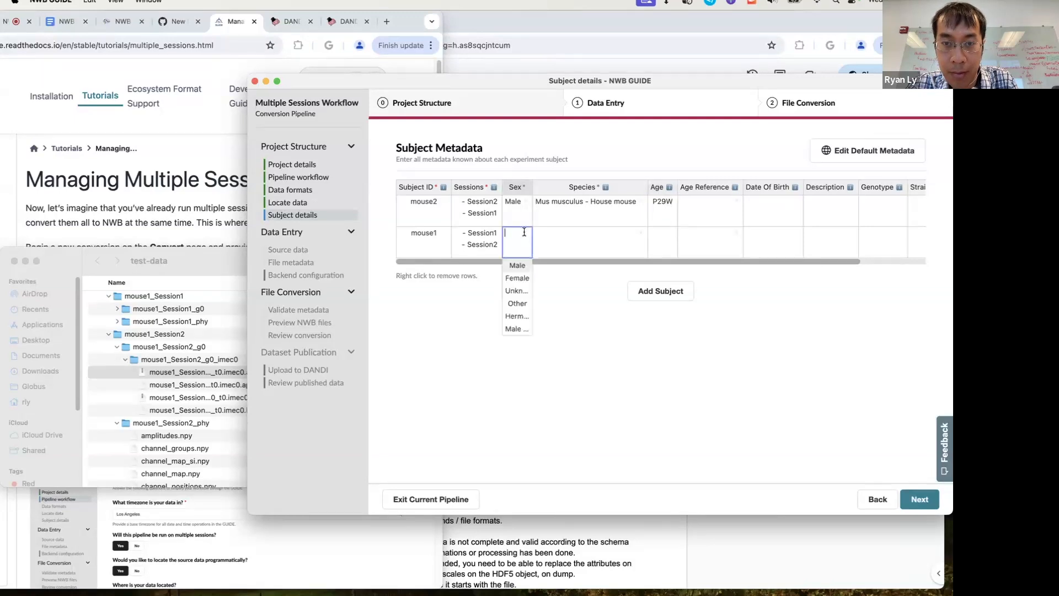
pyautogui.click(519, 277)
pyautogui.doubleClick(611, 237)
pyautogui.click(618, 263)
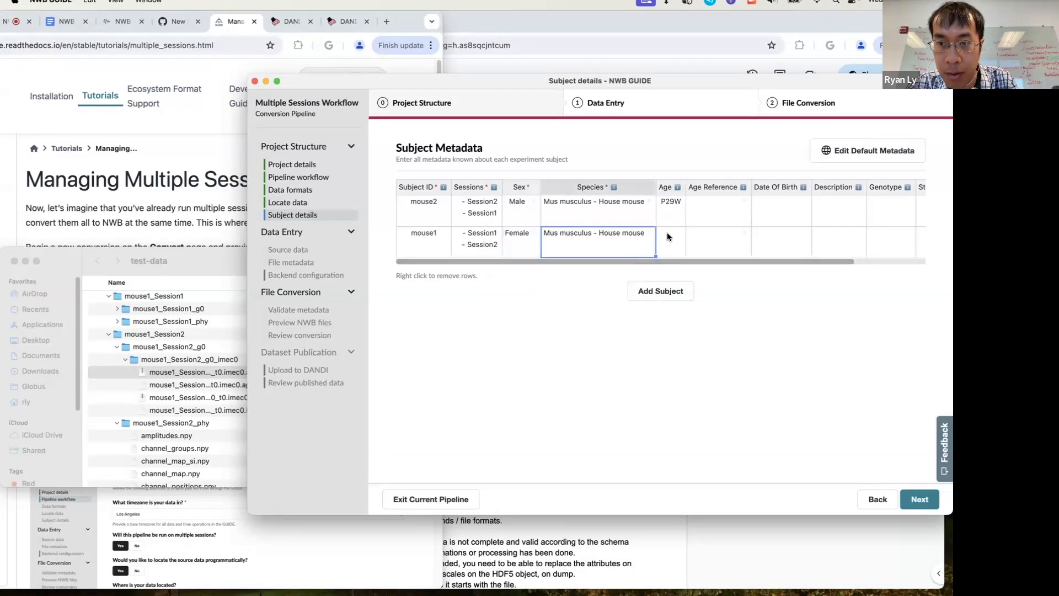
pyautogui.click(671, 233)
pyautogui.write('P30W')
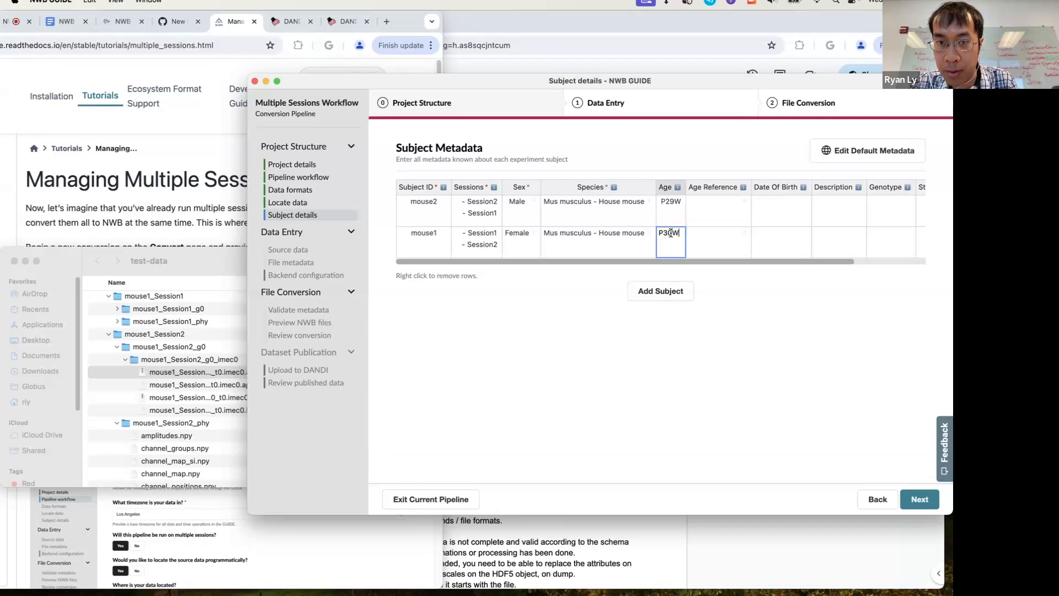
pyautogui.click(757, 296)
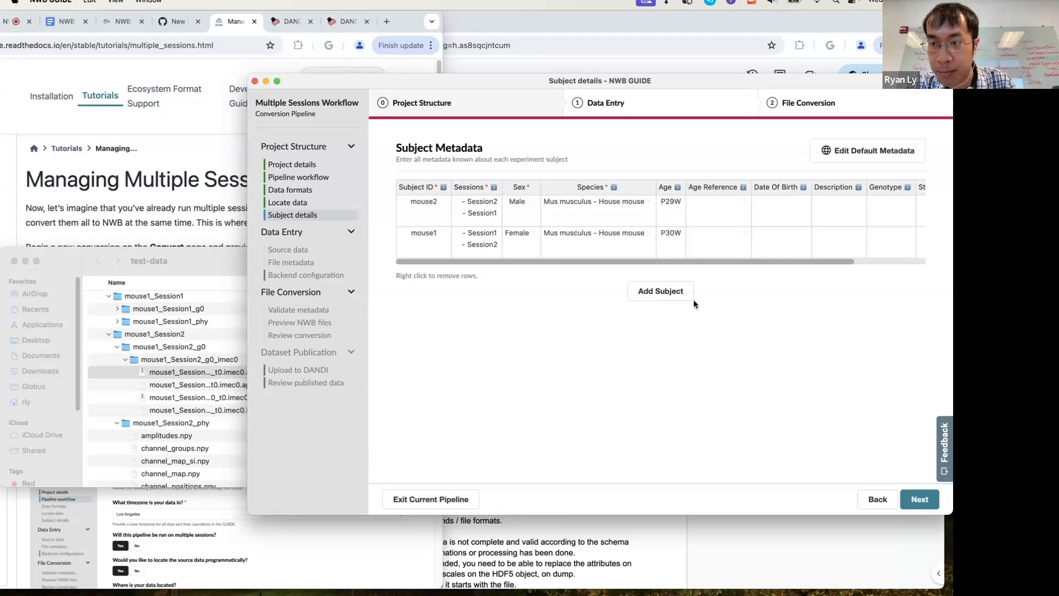
pyautogui.click(923, 500)
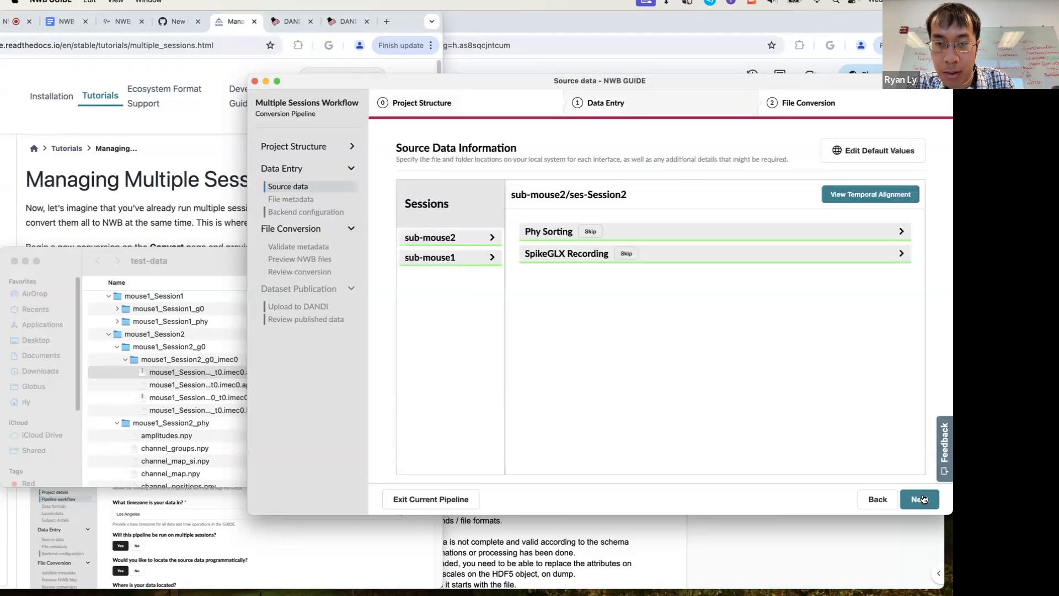
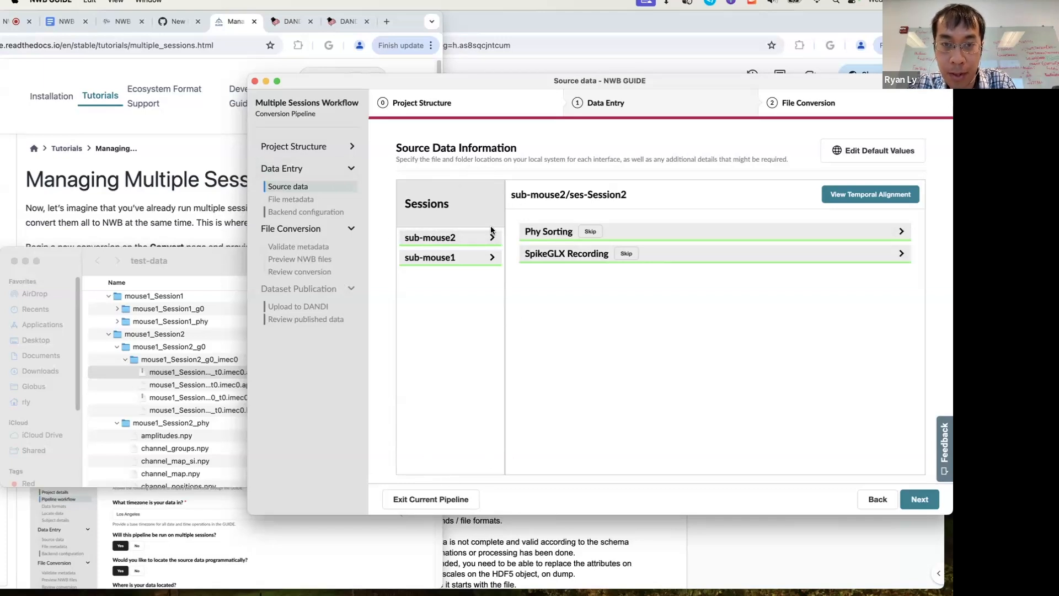
# Expand sub-mouse2 and sub-mouse1 in the session list and look through the source data entries of their sessions
pyautogui.click(466, 237)
pyautogui.click(455, 328)
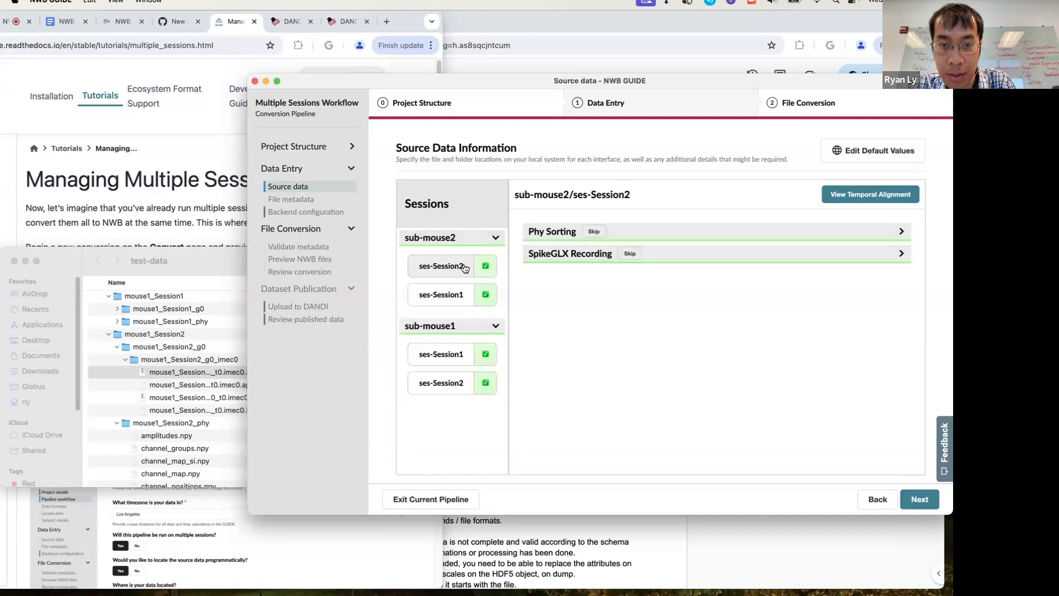
pyautogui.click(444, 297)
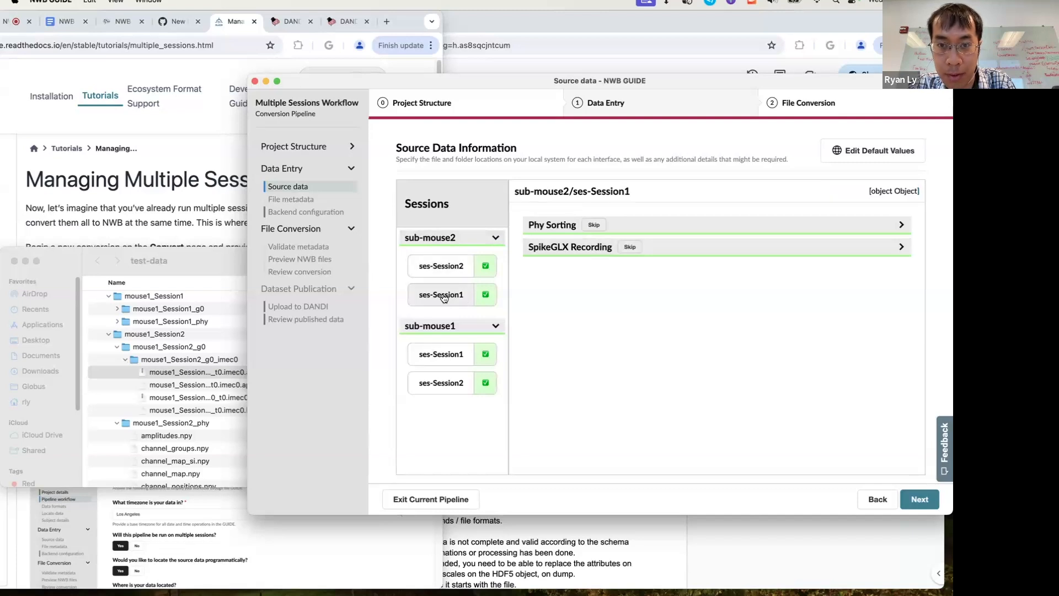
pyautogui.click(448, 356)
pyautogui.click(450, 389)
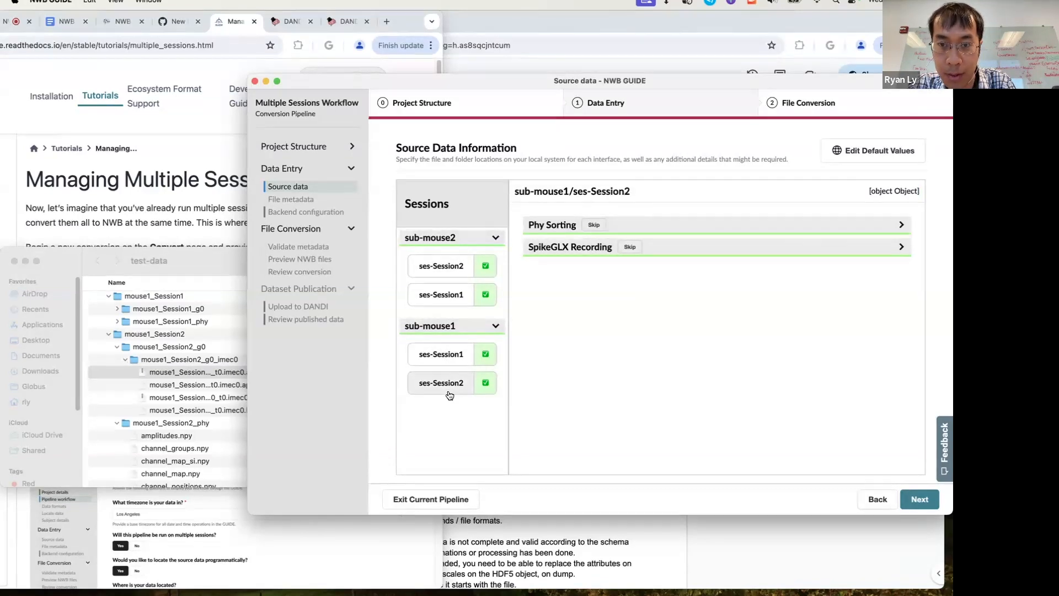
pyautogui.click(448, 266)
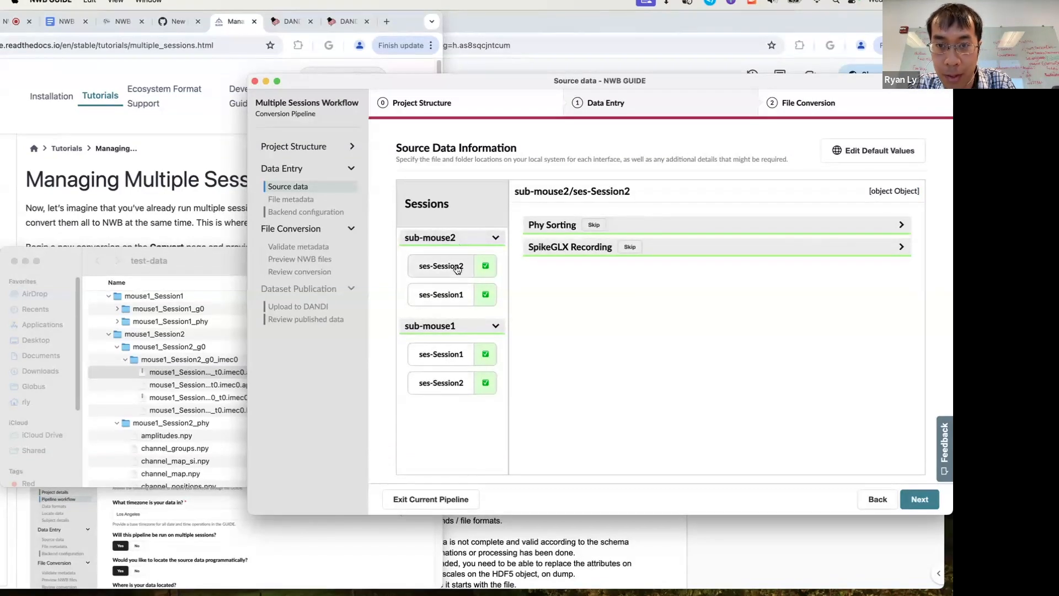
# Examine the Phy Sorting folder path and SpikeGLX Recording file path for Session2 and Session1 of sub-mouse2
pyautogui.click(691, 223)
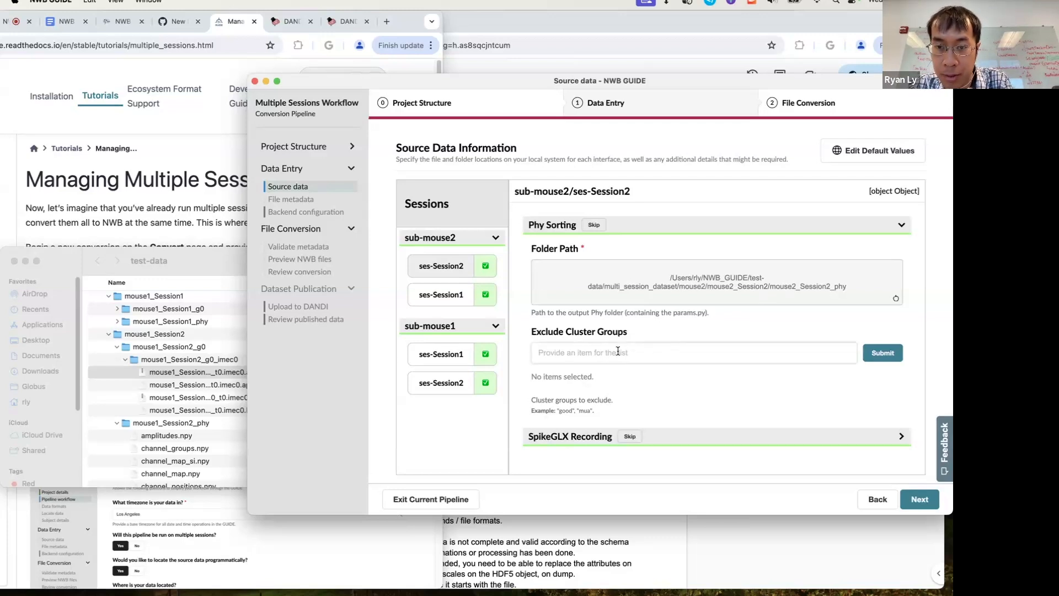
pyautogui.click(678, 436)
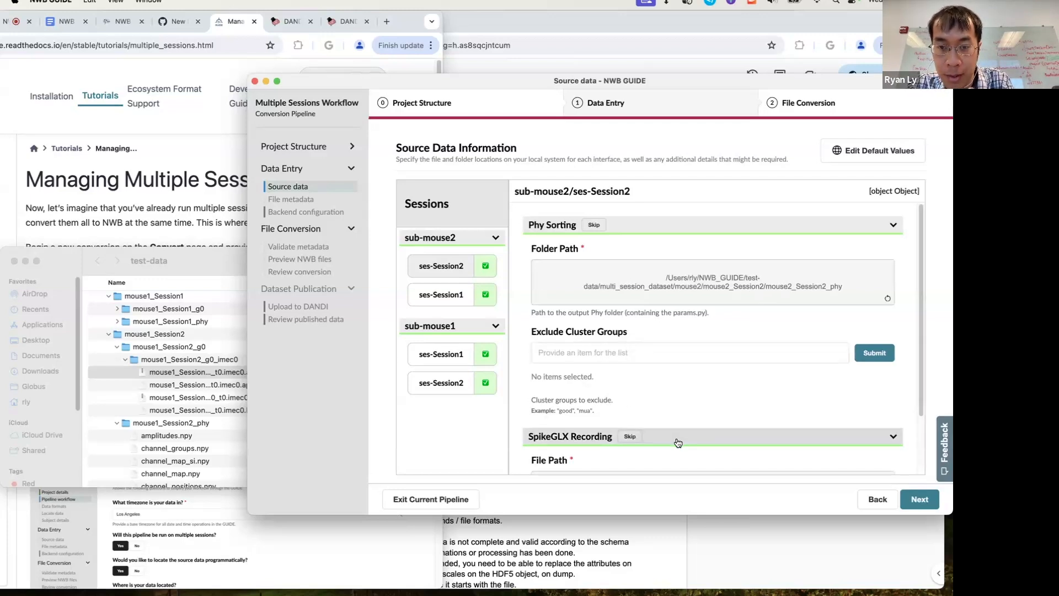
pyautogui.scroll(-3, 679, 443)
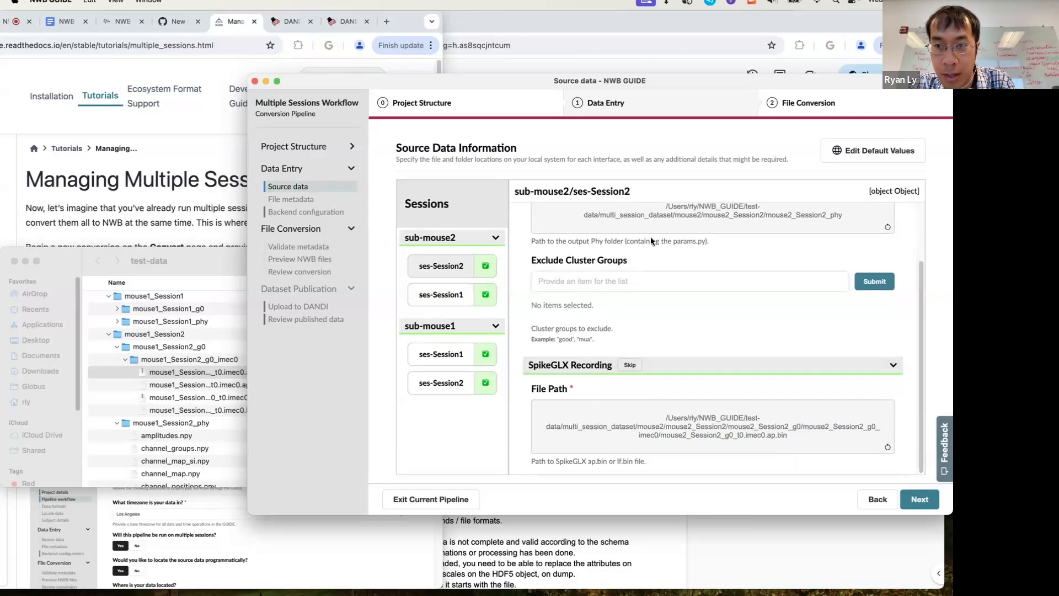
pyautogui.click(441, 295)
pyautogui.click(564, 226)
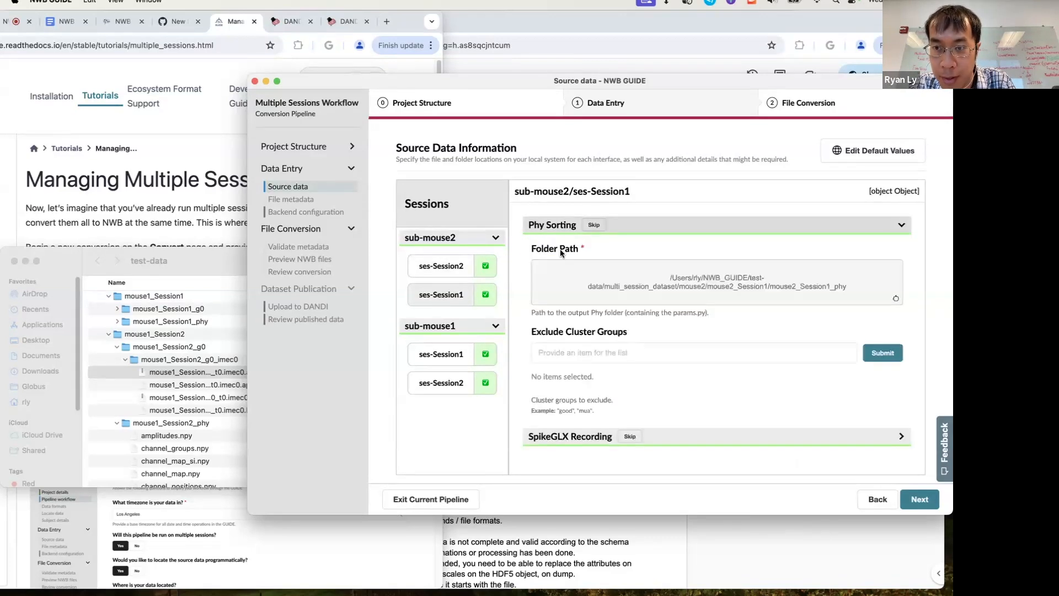
pyautogui.click(588, 446)
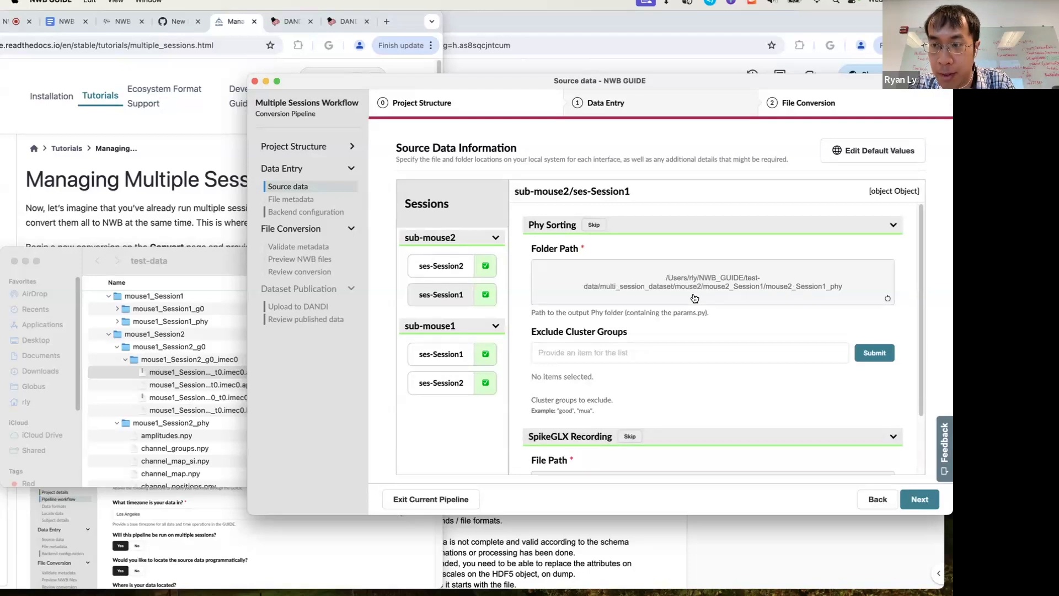
pyautogui.scroll(-2, 710, 298)
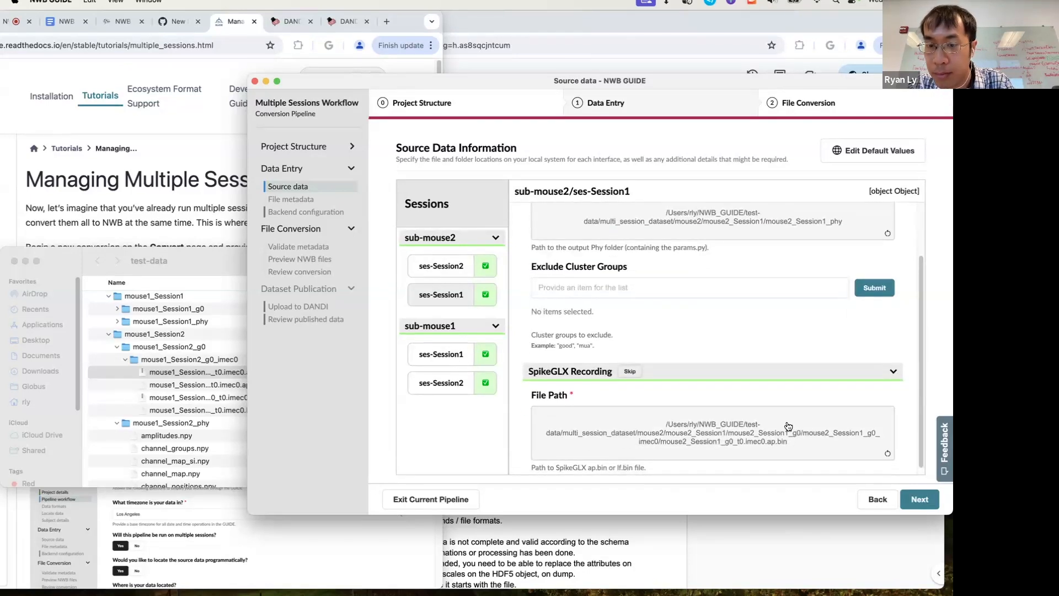
# Continue to the File Metadata page, expand both subjects' sessions, and review General Metadata and Subject for sub-mouse2/ses-Session2
pyautogui.click(926, 501)
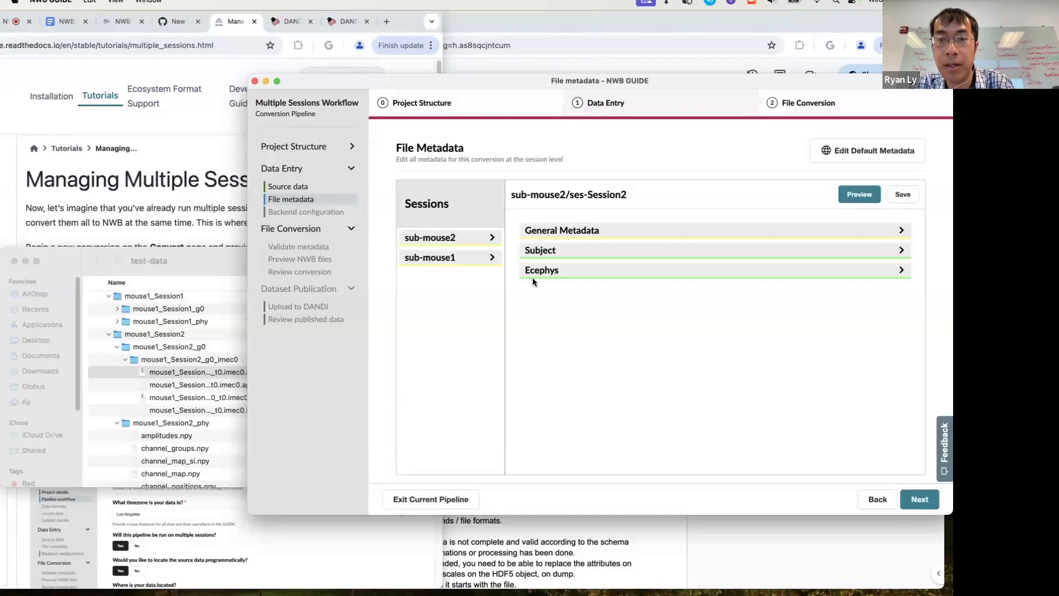
pyautogui.click(622, 238)
pyautogui.click(622, 239)
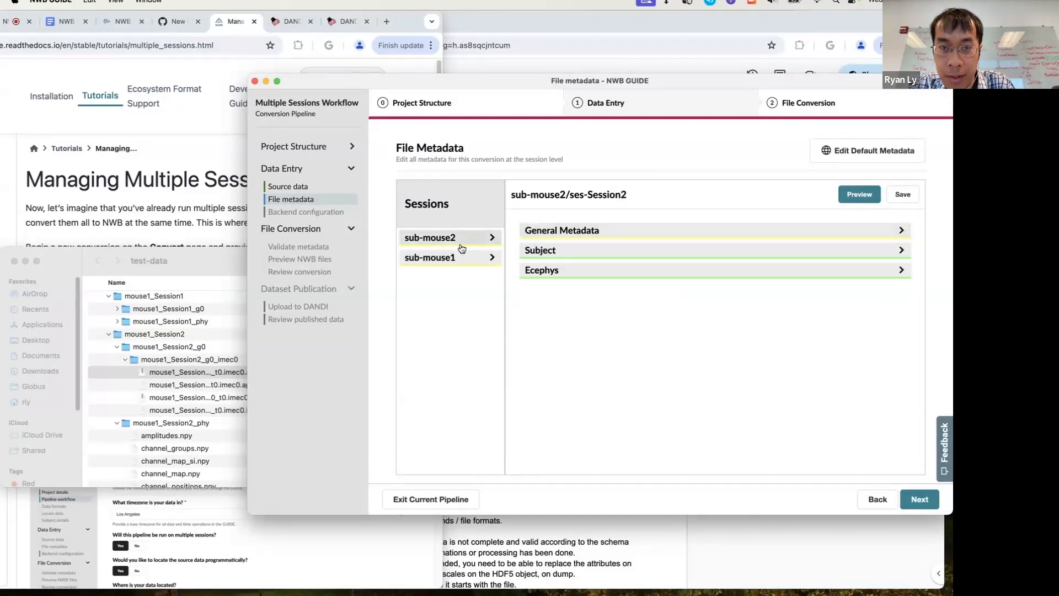
pyautogui.click(442, 238)
pyautogui.click(453, 327)
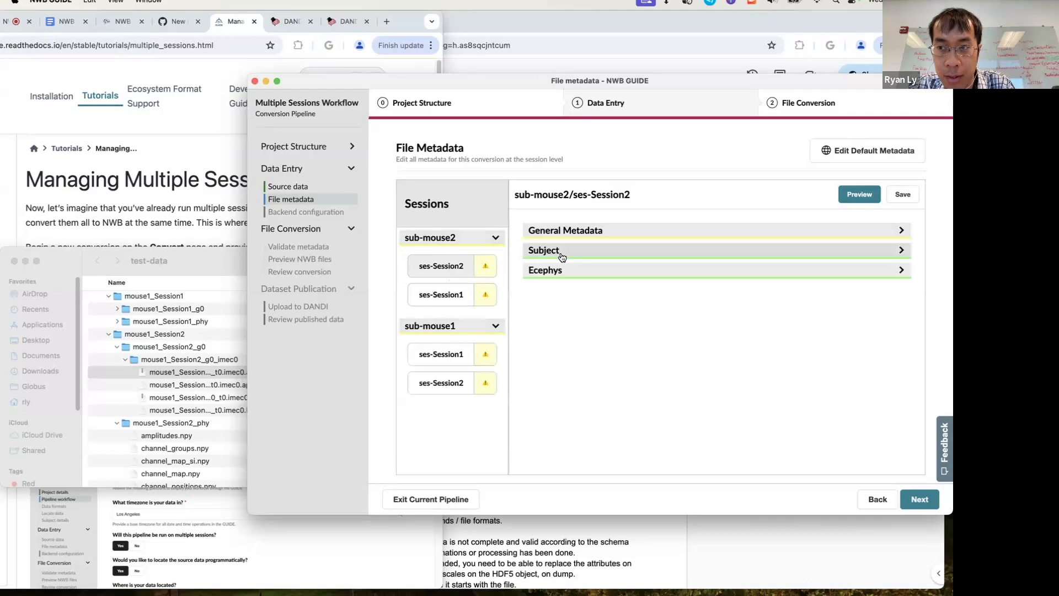
pyautogui.click(574, 236)
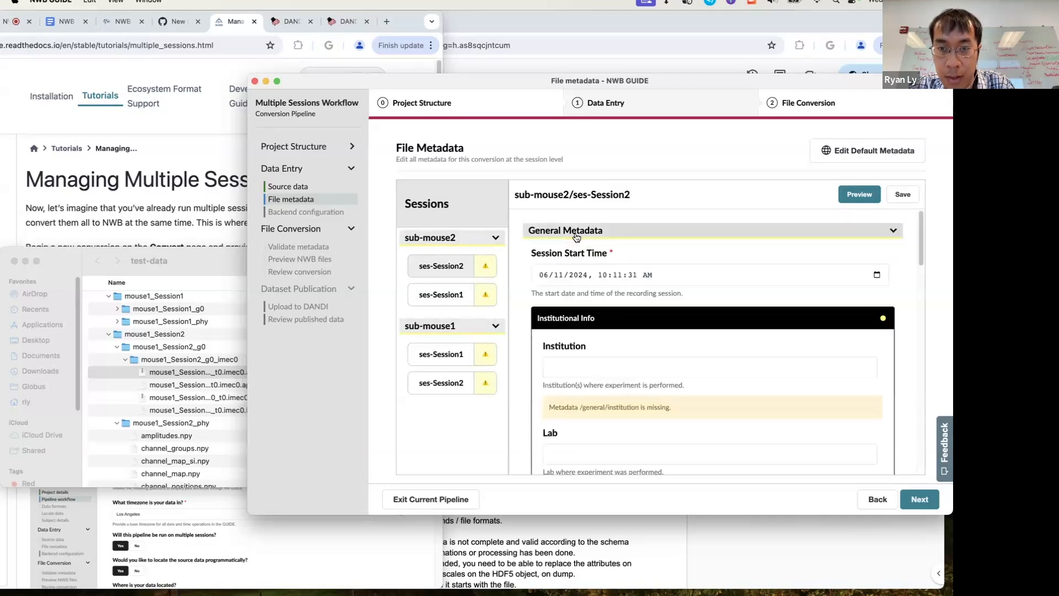
pyautogui.click(586, 237)
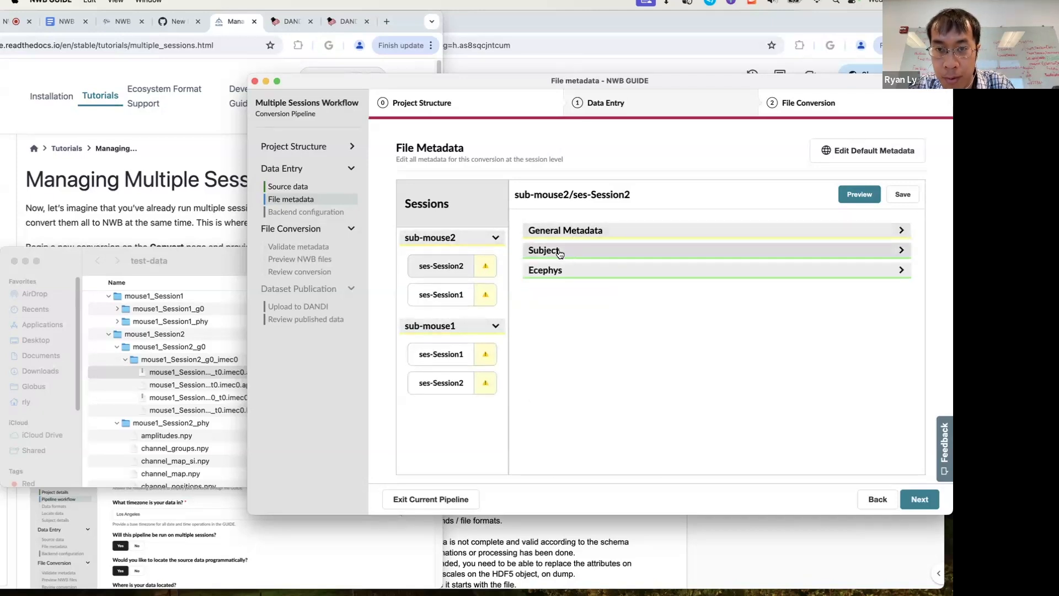
pyautogui.click(559, 251)
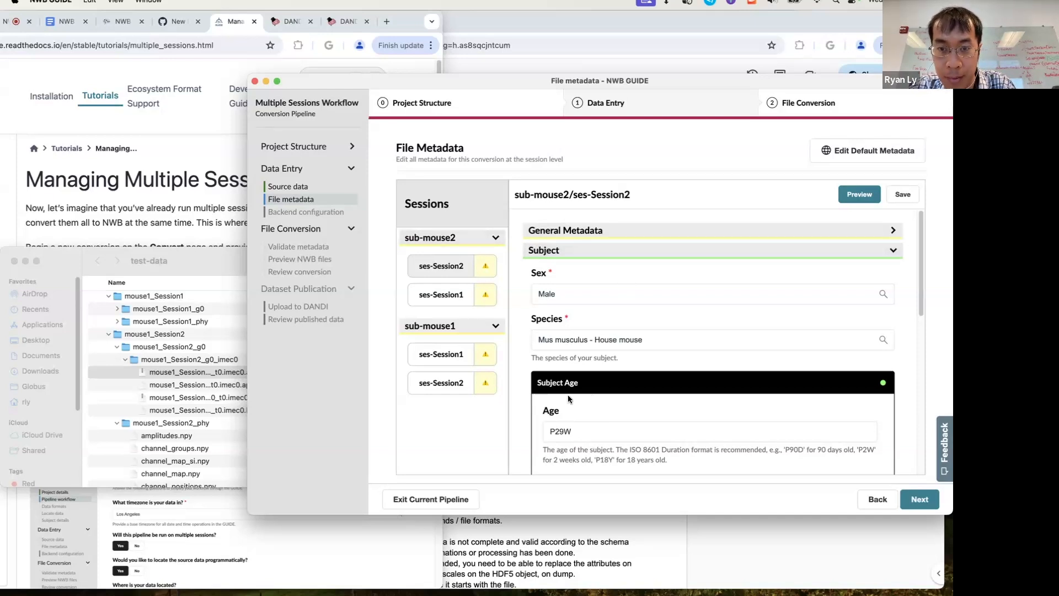
# Review the Subject metadata for Session1 of sub-mouse2 and sub-mouse1, and the General Metadata of sub-mouse1/ses-Session1
pyautogui.click(450, 294)
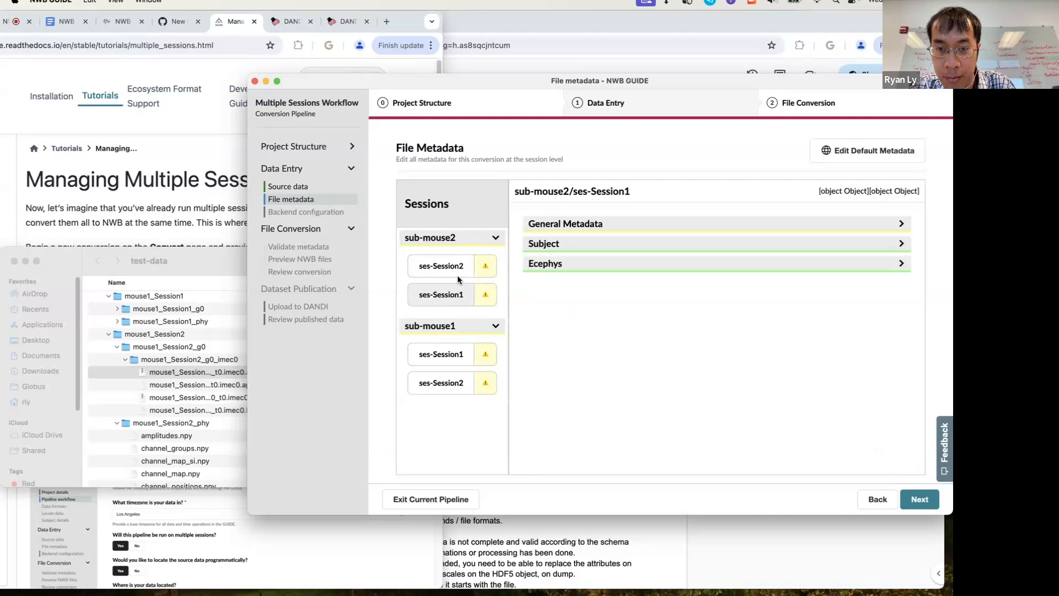
pyautogui.click(554, 245)
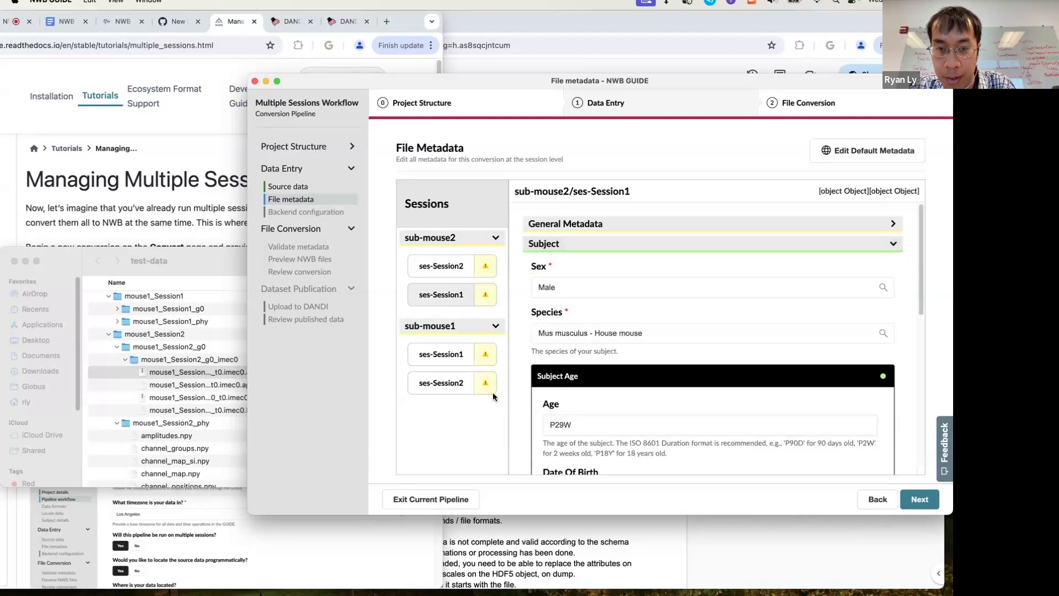
pyautogui.click(449, 359)
pyautogui.click(575, 246)
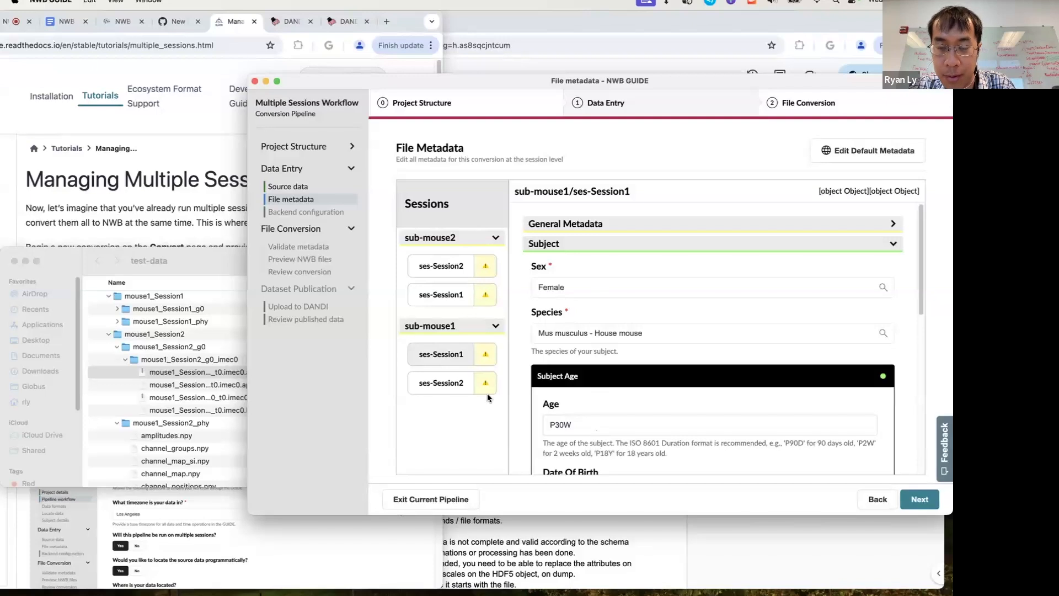
pyautogui.click(602, 225)
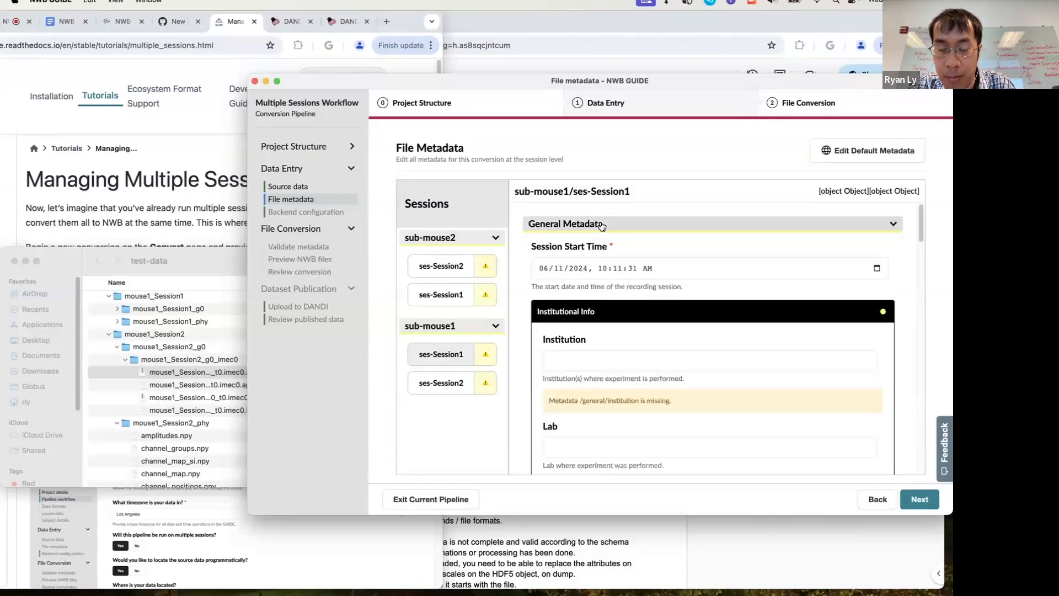
pyautogui.scroll(-1, 690, 323)
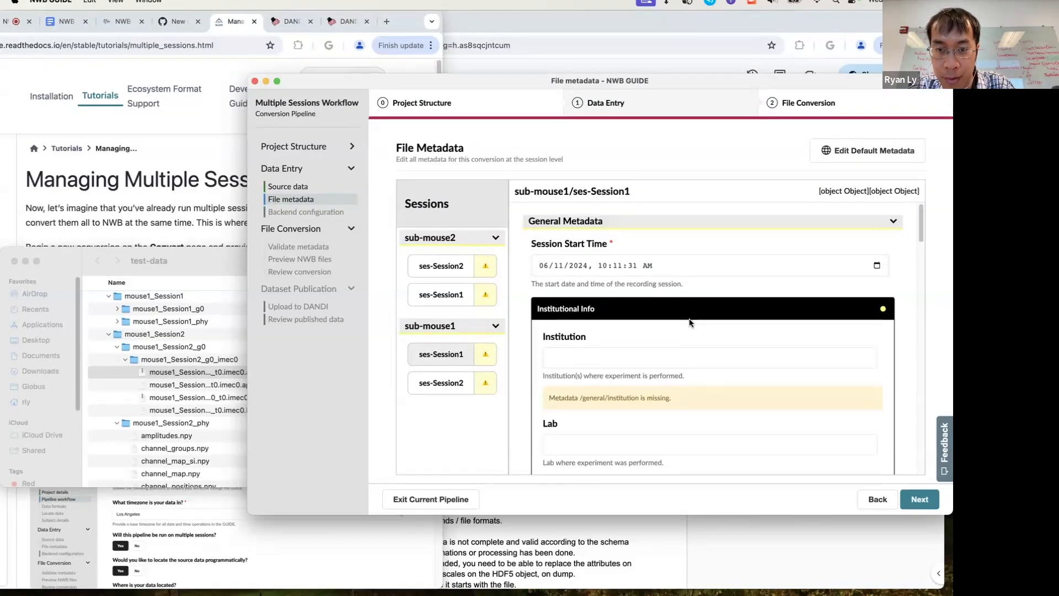
pyautogui.scroll(-6, 689, 322)
pyautogui.scroll(6, 690, 322)
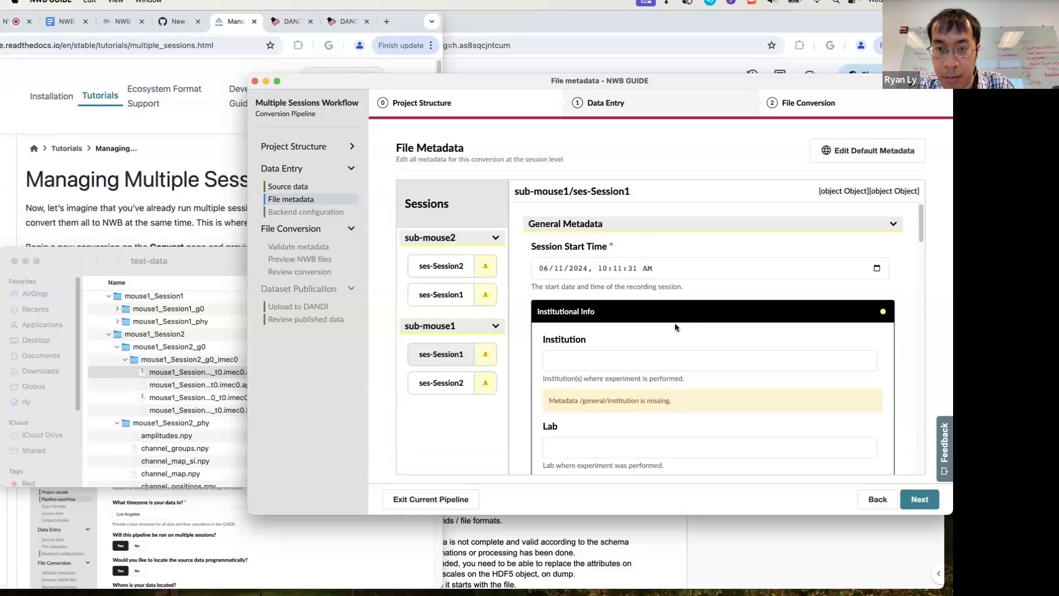
pyautogui.click(579, 359)
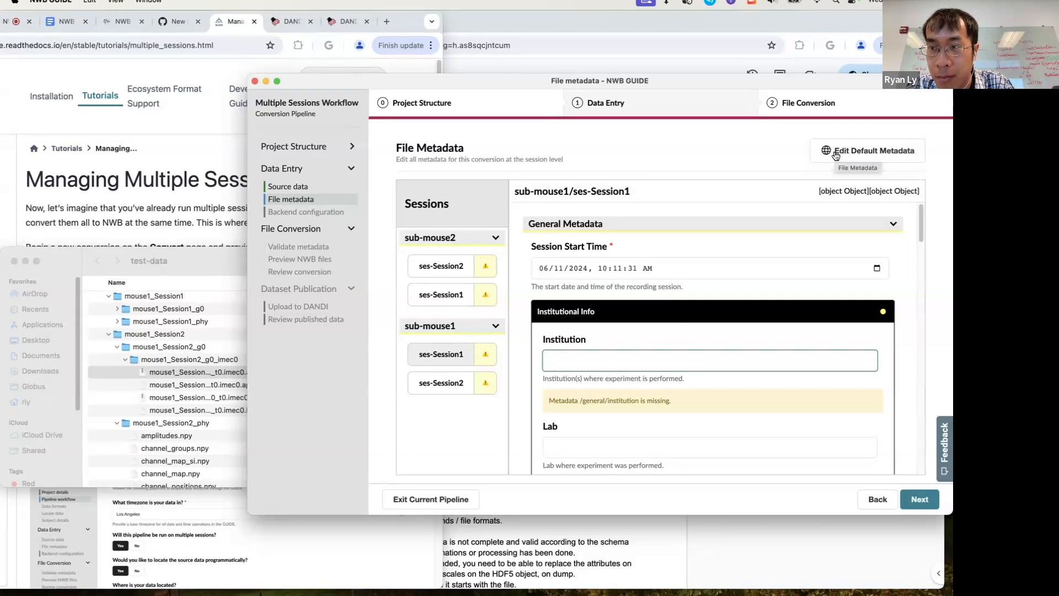
# Open the default metadata for all sessions and set the institution to "Lawrence Berkeley National Lab"
pyautogui.click(869, 151)
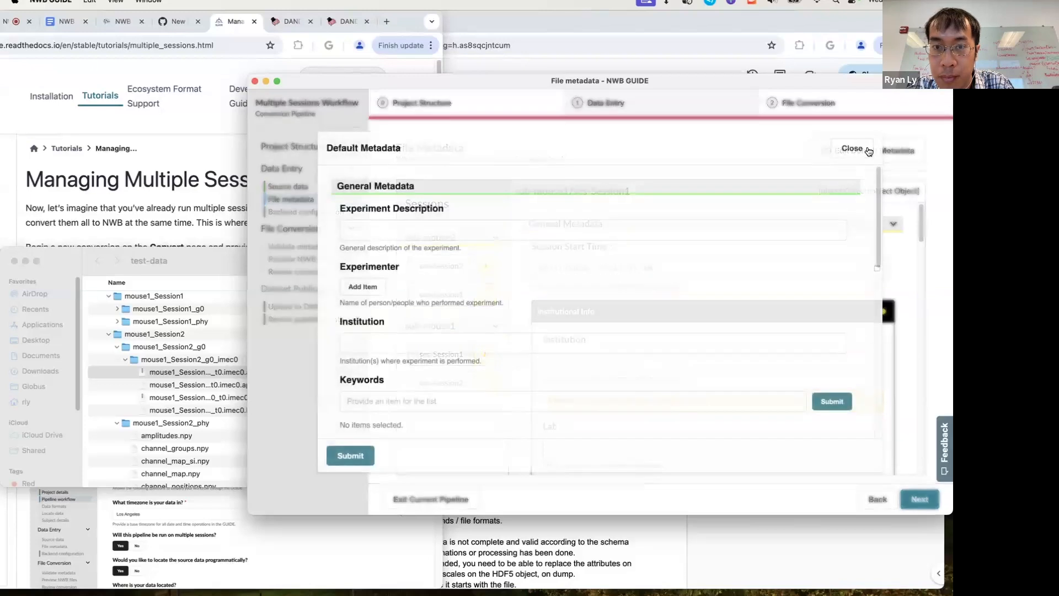
pyautogui.click(472, 227)
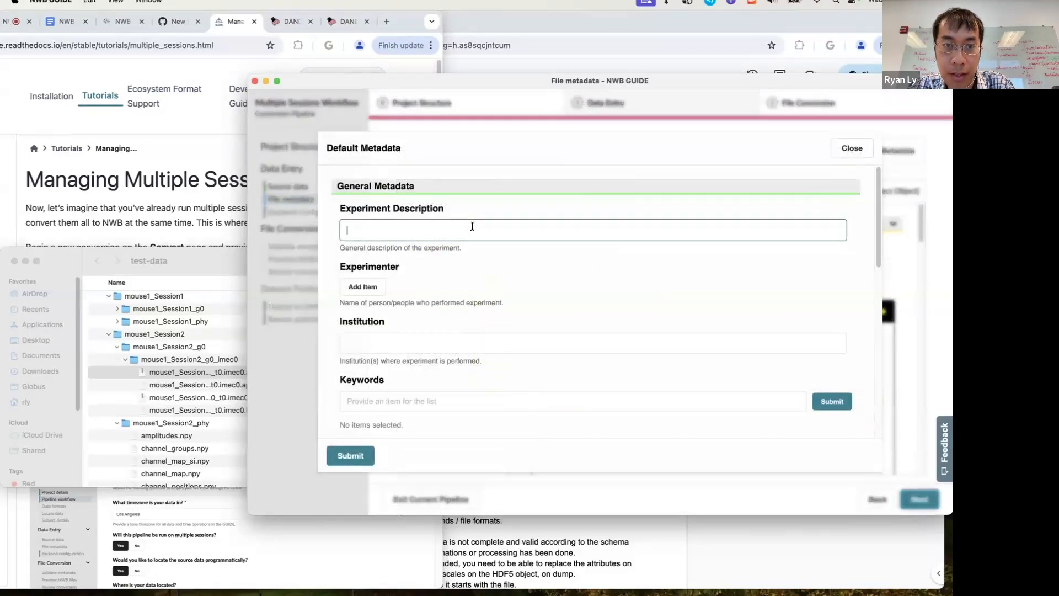
pyautogui.scroll(-2, 435, 324)
pyautogui.scroll(2, 435, 324)
pyautogui.click(421, 338)
pyautogui.write('Lawrence Berkeley National Lab')
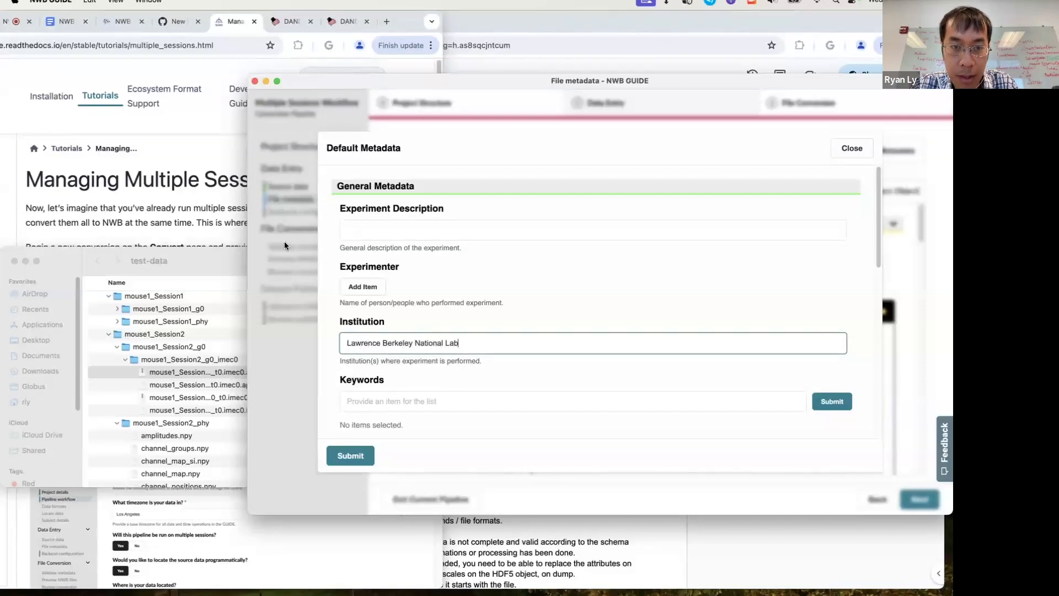
# Add an experimenter to the default metadata by entering the person's first and last name
pyautogui.click(363, 286)
pyautogui.write('Ryan')
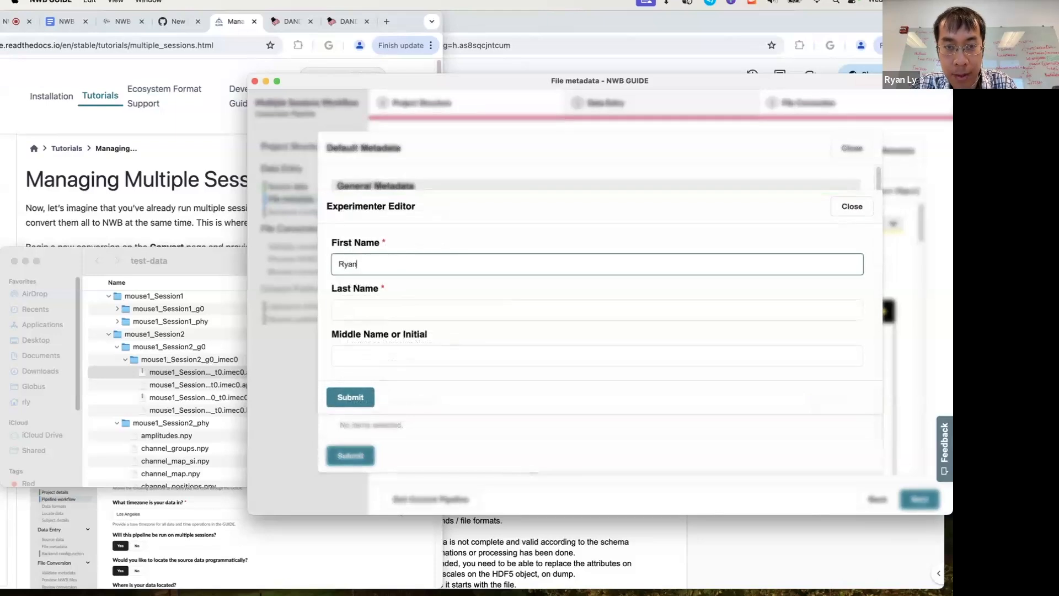
pyautogui.press('Tab')
pyautogui.write('Ly')
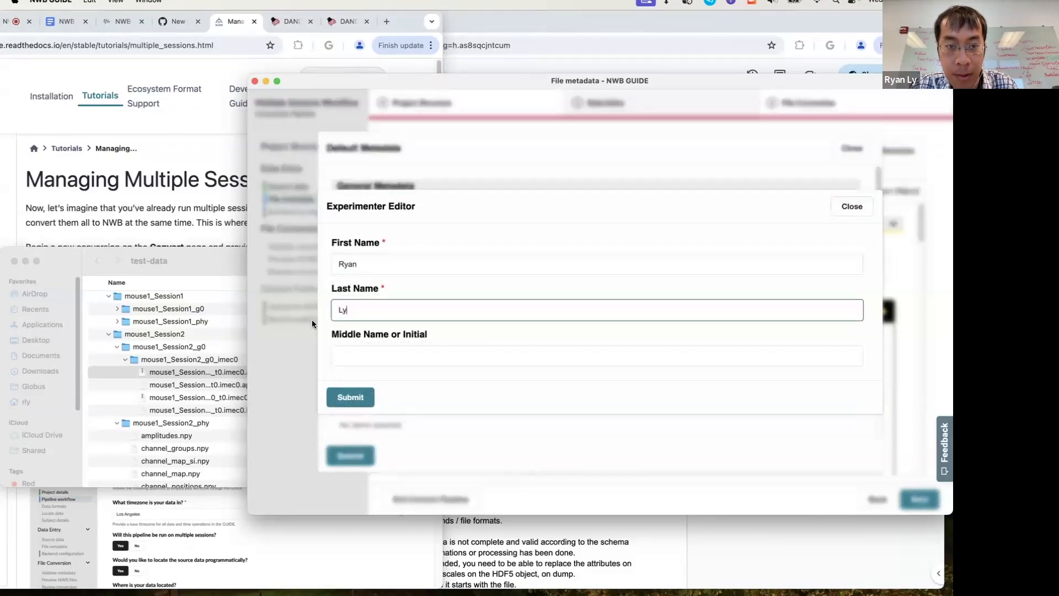
pyautogui.click(356, 406)
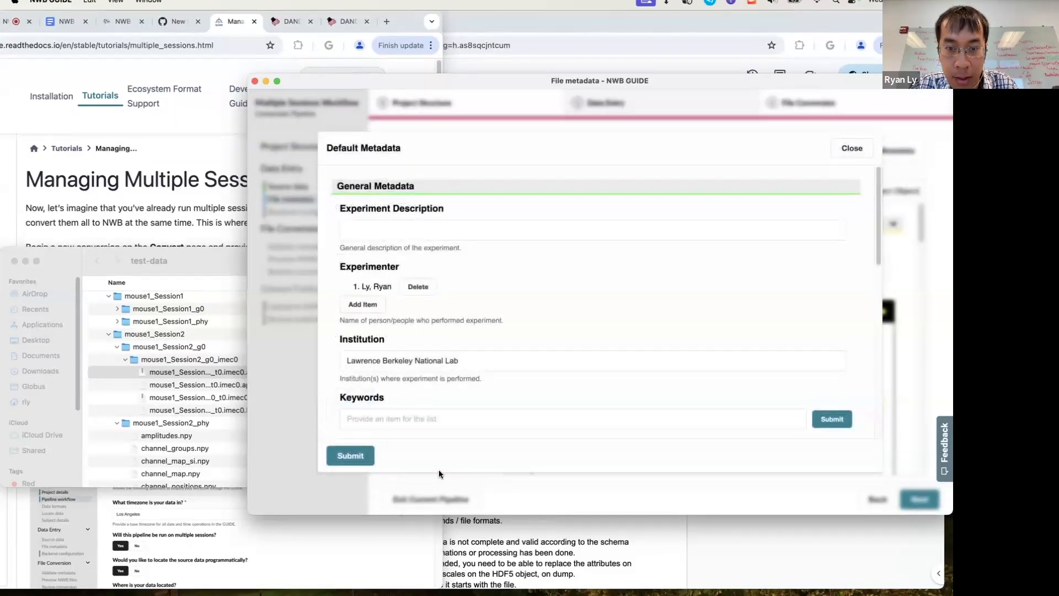
# Set the default experiment description to "My awesome experiment" and submit the default metadata
pyautogui.click(431, 230)
pyautogui.write('My awesome experiment')
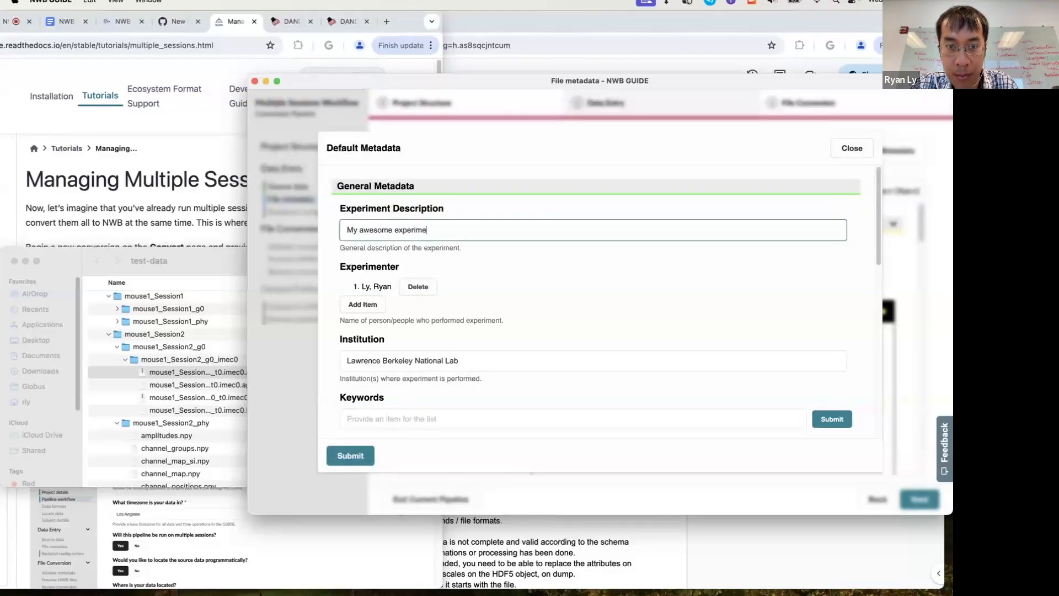
pyautogui.click(353, 454)
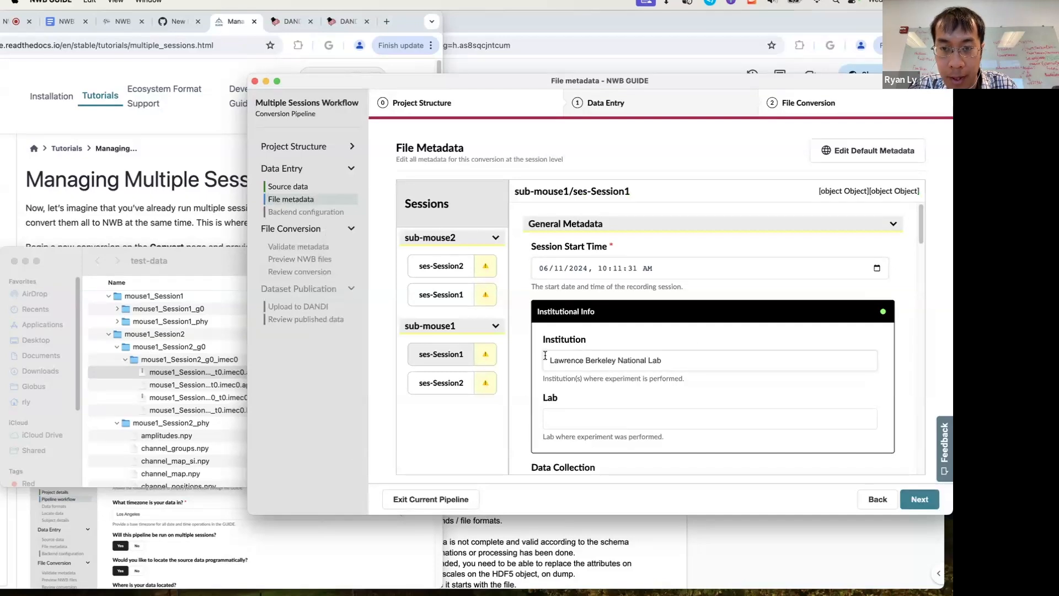
# Check the General Metadata of sub-mouse1/ses-Session1 and sub-mouse2/ses-Session2 for the submitted default values
pyautogui.scroll(-3, 545, 358)
pyautogui.scroll(-2, 545, 358)
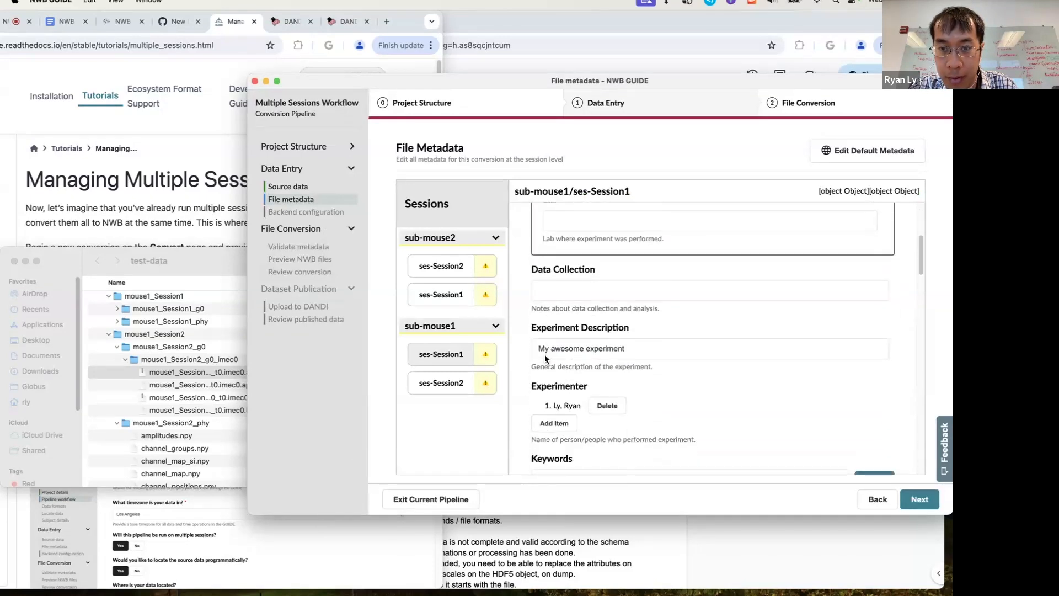
pyautogui.click(445, 267)
pyautogui.scroll(4, 591, 241)
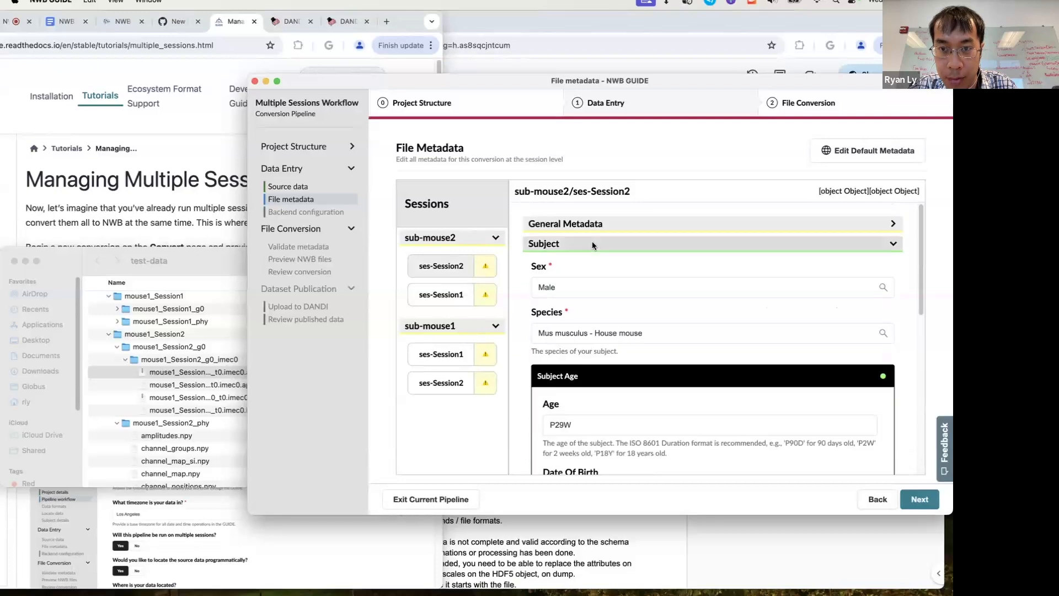
pyautogui.click(602, 239)
pyautogui.click(610, 224)
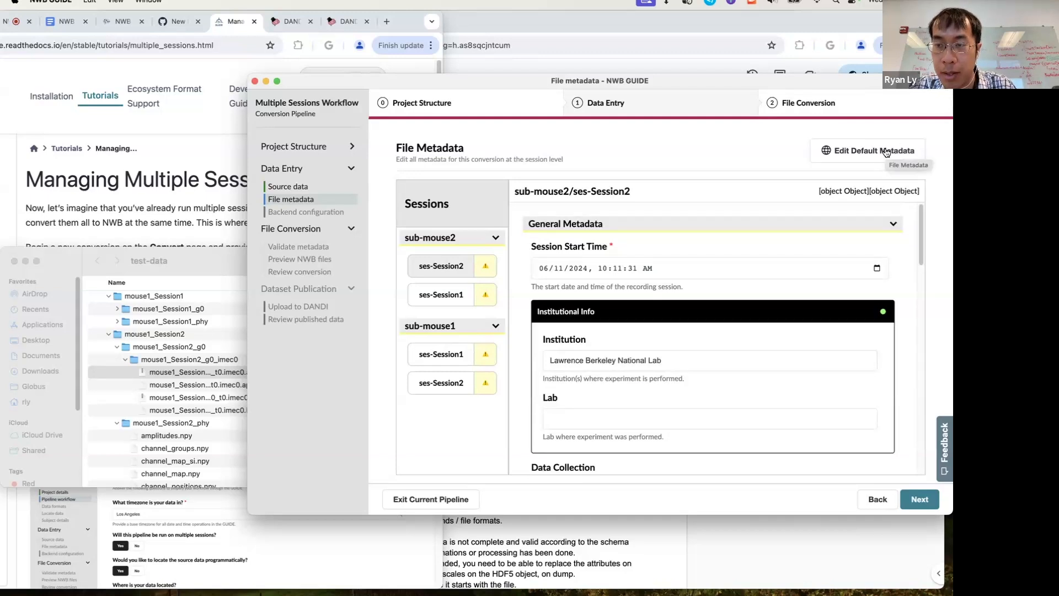
# Add a second experimenter to sub-mouse2/ses-Session2 only, entering the person's first and last name
pyautogui.click(691, 362)
pyautogui.scroll(-5, 618, 389)
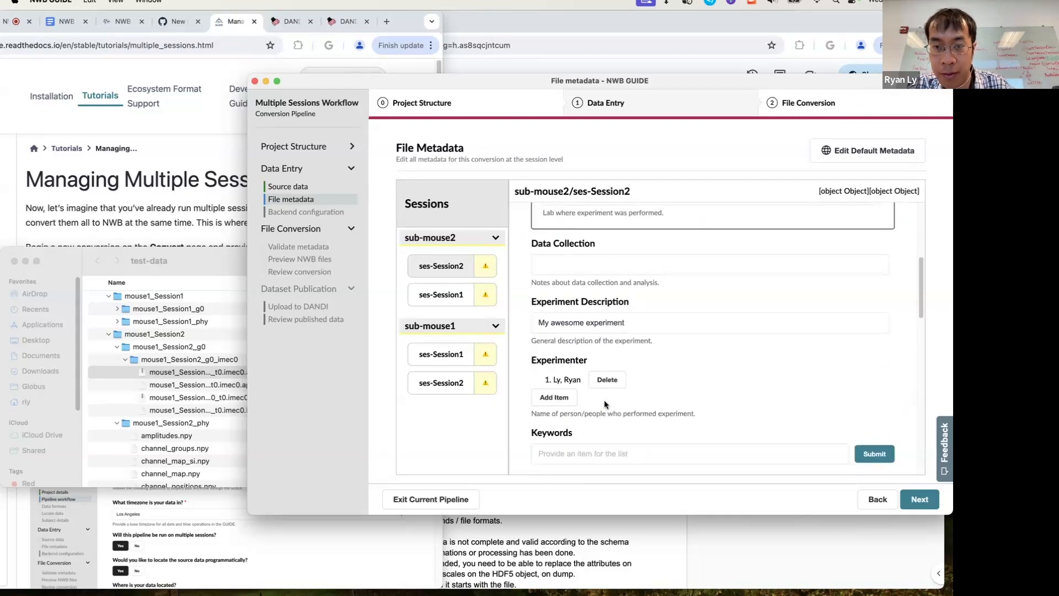
pyautogui.click(560, 397)
pyautogui.click(452, 264)
pyautogui.write('Steph')
pyautogui.press('Tab')
pyautogui.write('Prince')
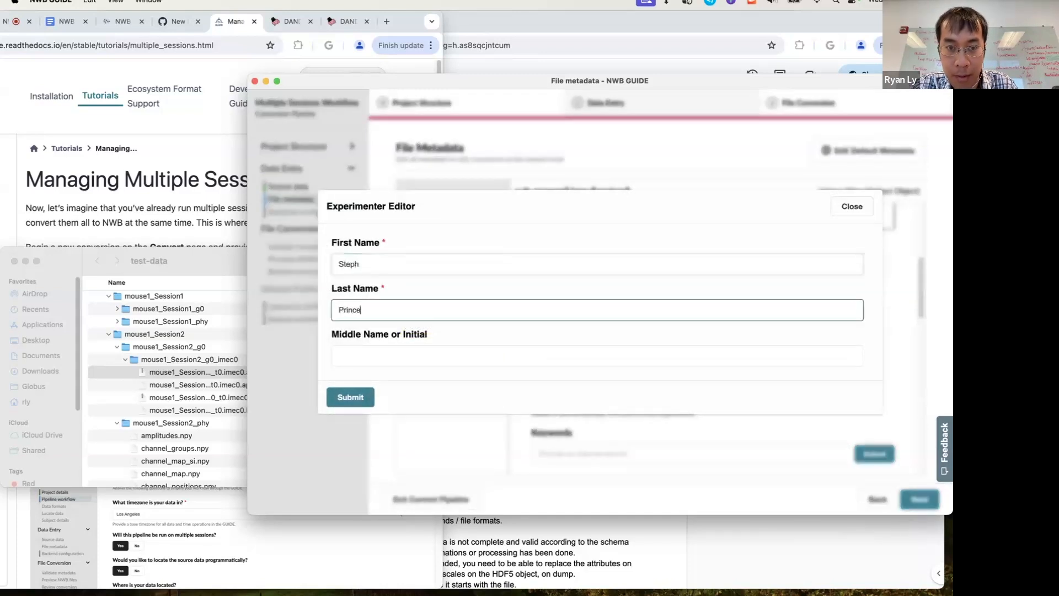
pyautogui.click(352, 397)
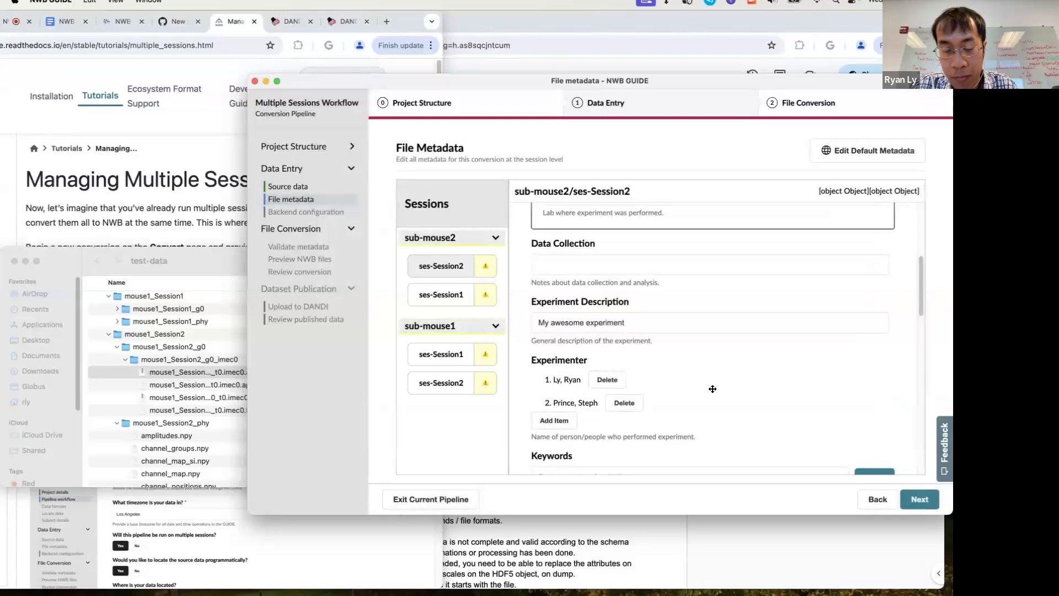
pyautogui.scroll(1, 655, 374)
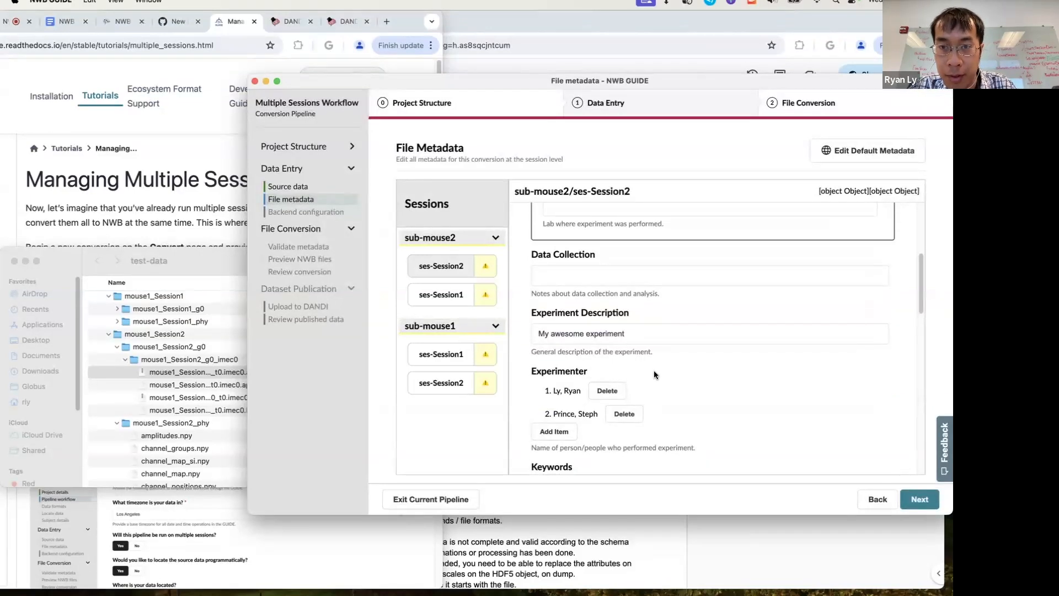
pyautogui.scroll(-2, 650, 372)
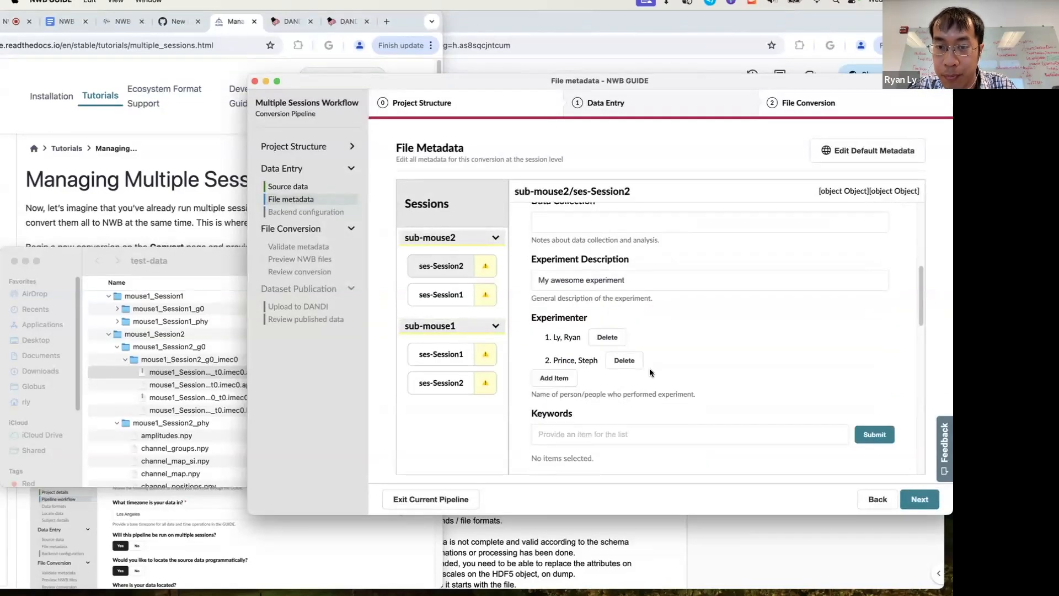
# Continue to metadata validation and examine the Inspector Report for all files and for each session of both subjects
pyautogui.click(930, 503)
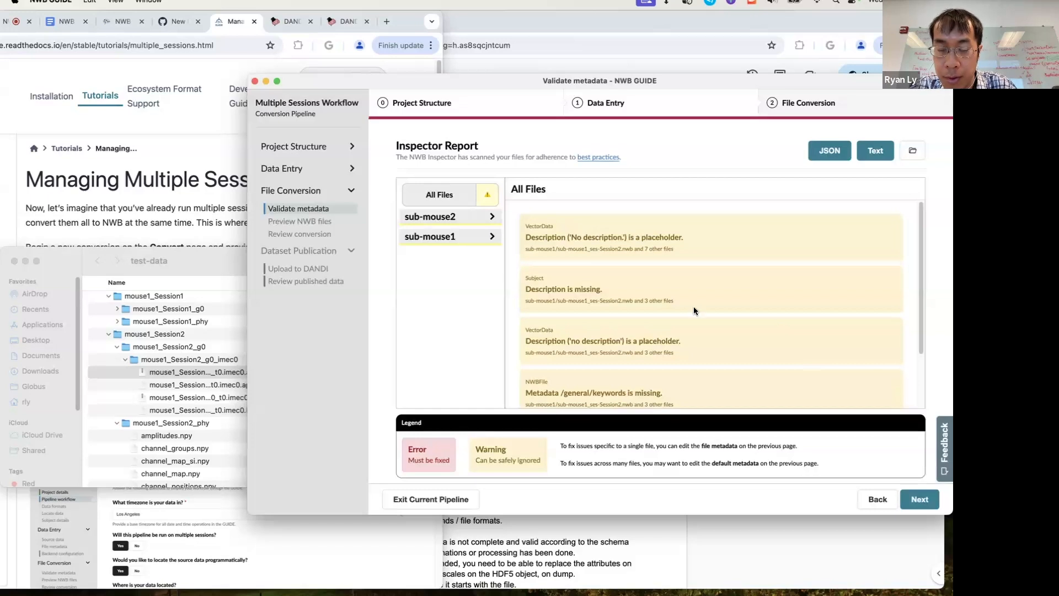
pyautogui.scroll(-3, 693, 309)
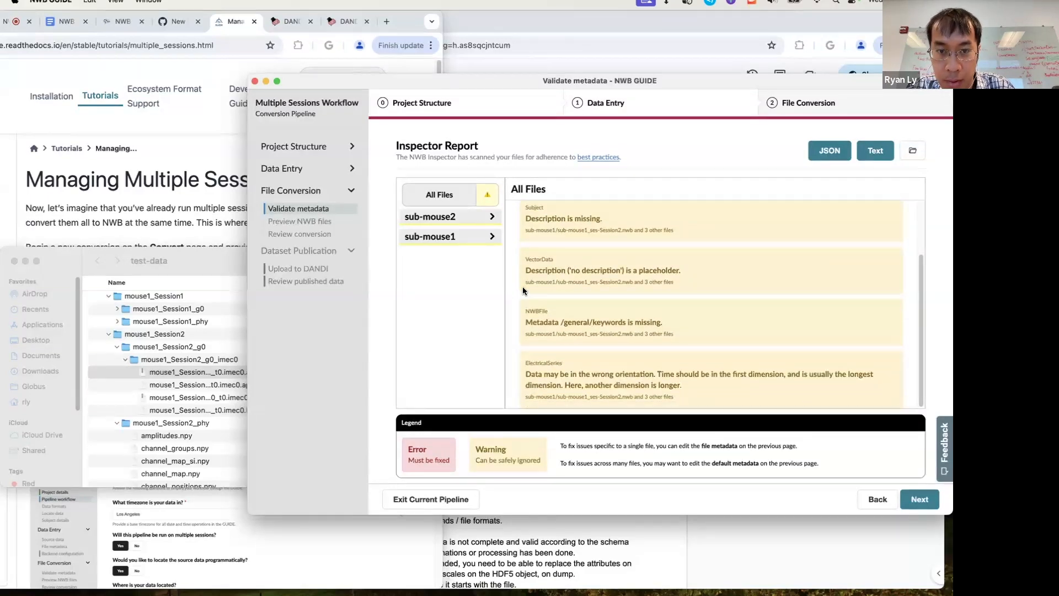
pyautogui.click(468, 237)
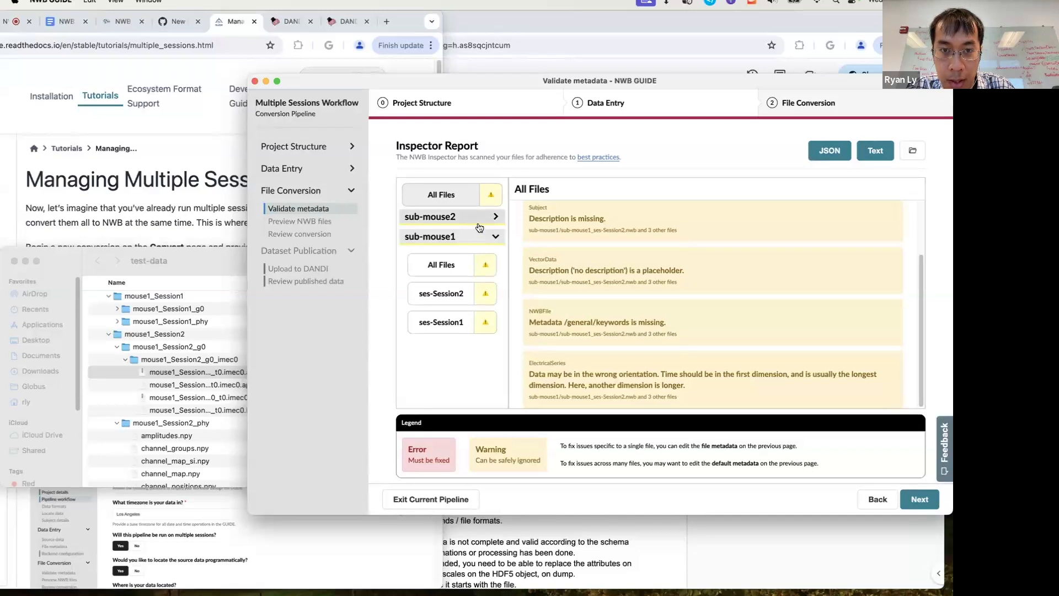
pyautogui.click(479, 219)
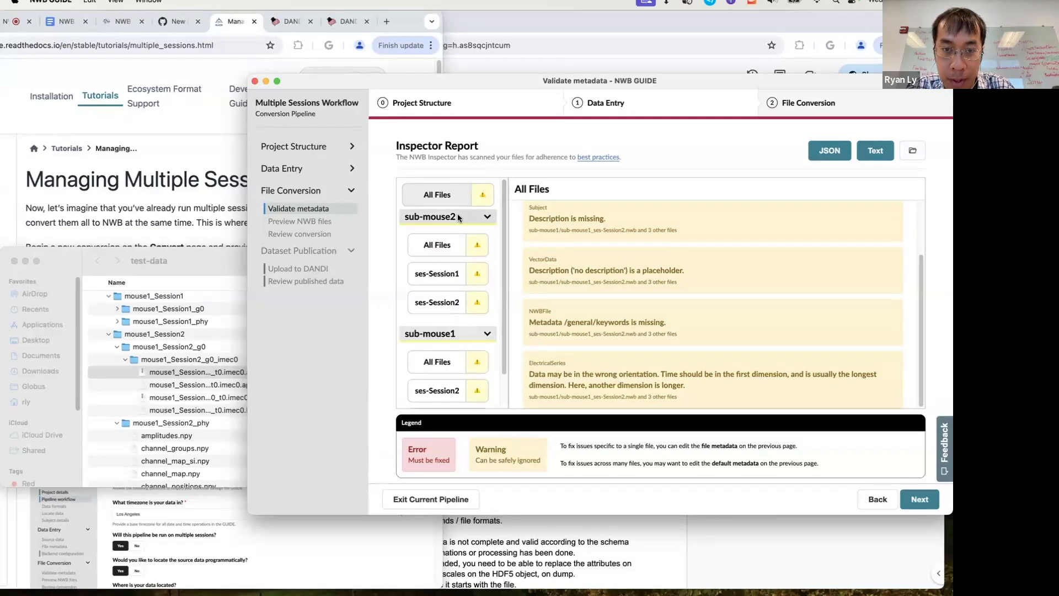
pyautogui.click(446, 274)
pyautogui.click(445, 302)
pyautogui.click(448, 391)
pyautogui.scroll(-1, 448, 393)
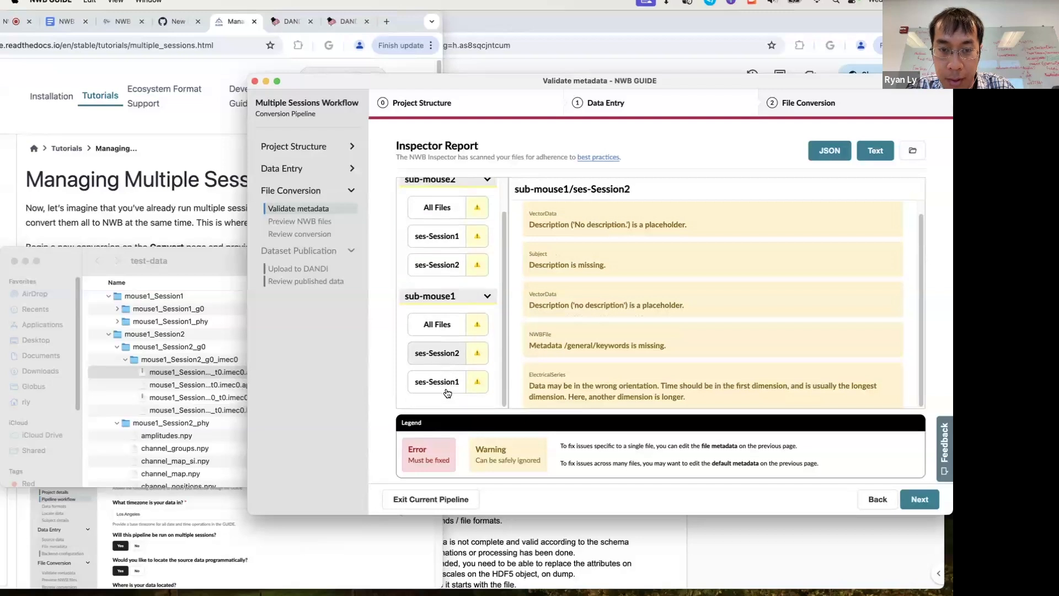
pyautogui.click(452, 382)
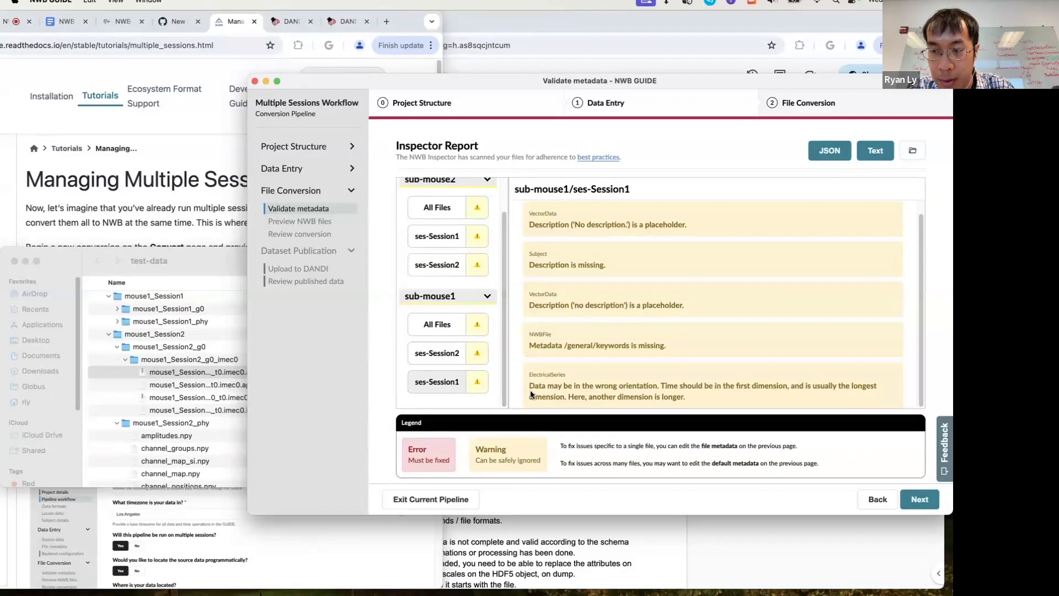
# Continue to the NWB file preview, expand both subjects, and inspect the experimenter entry of sub-mouse2/ses-Session2
pyautogui.click(921, 500)
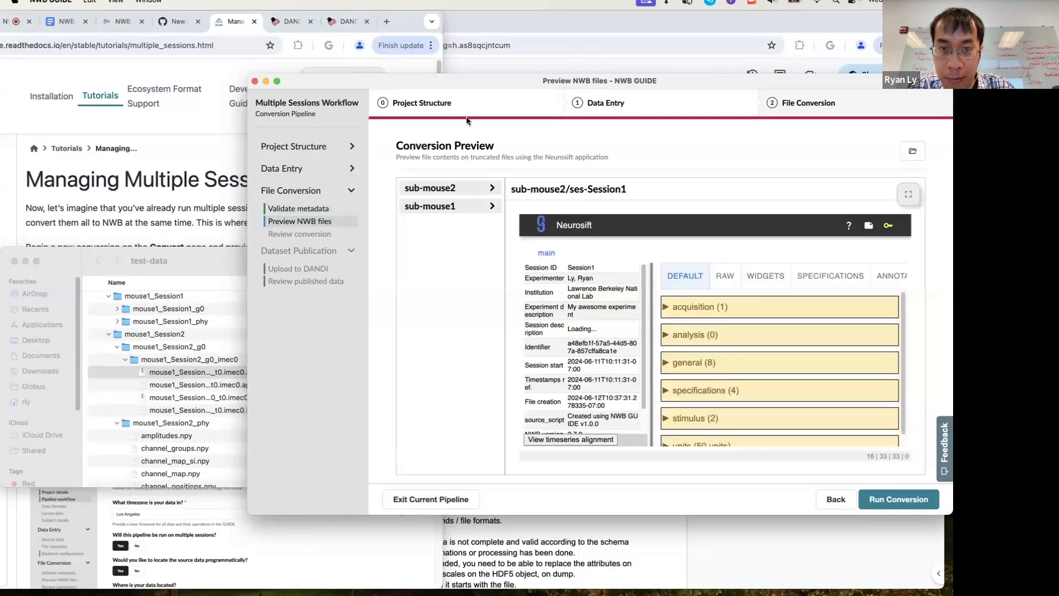
pyautogui.click(442, 188)
pyautogui.click(441, 274)
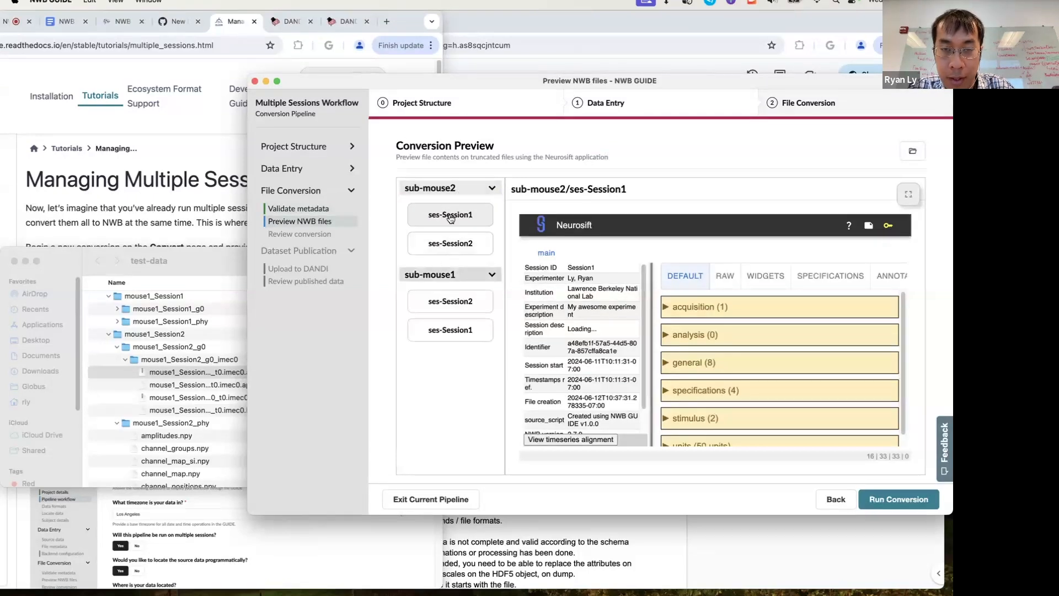
pyautogui.click(462, 250)
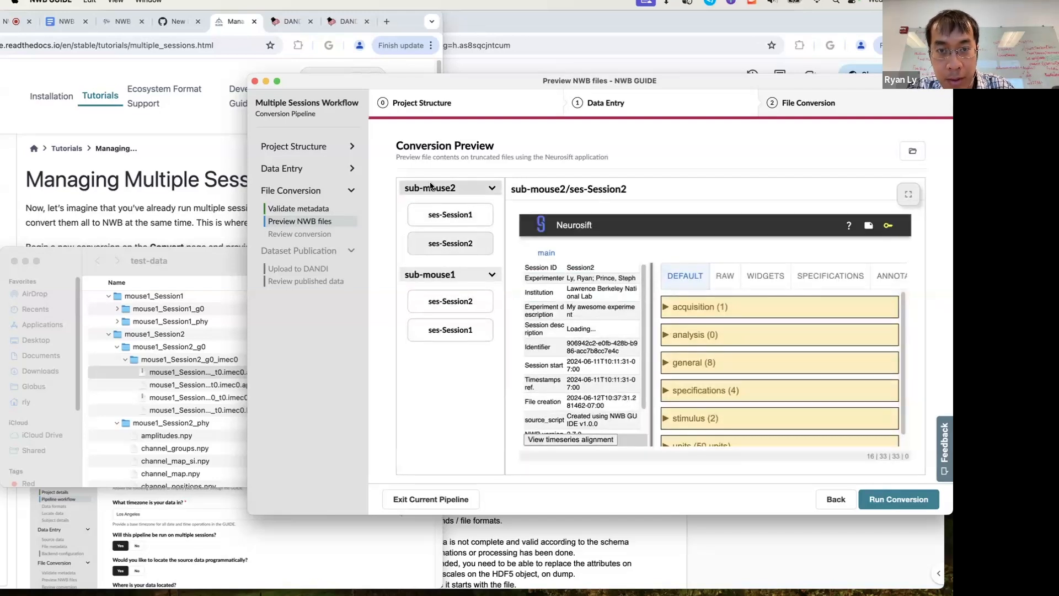
pyautogui.moveTo(568, 279); pyautogui.dragTo(635, 280)
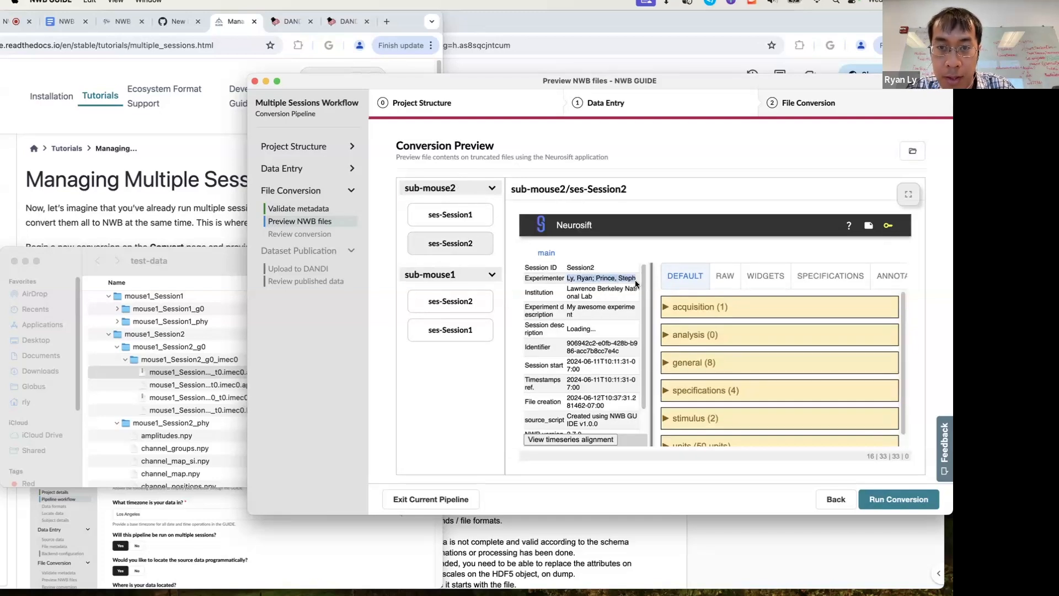
# Show the Neurosift preview of sub-mouse2/ses-Session1 in full screen
pyautogui.click(451, 215)
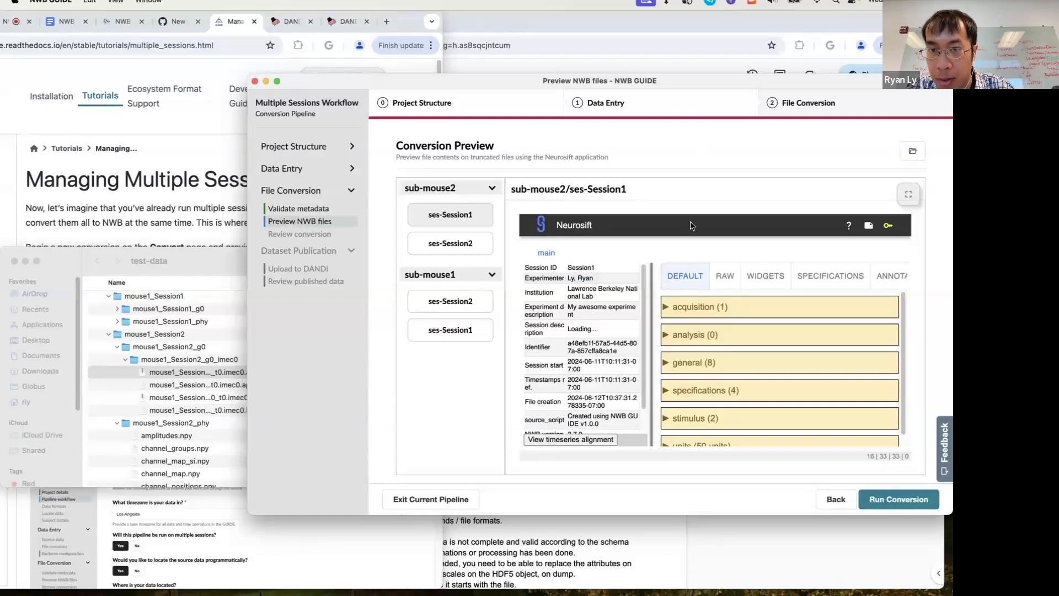
pyautogui.click(910, 196)
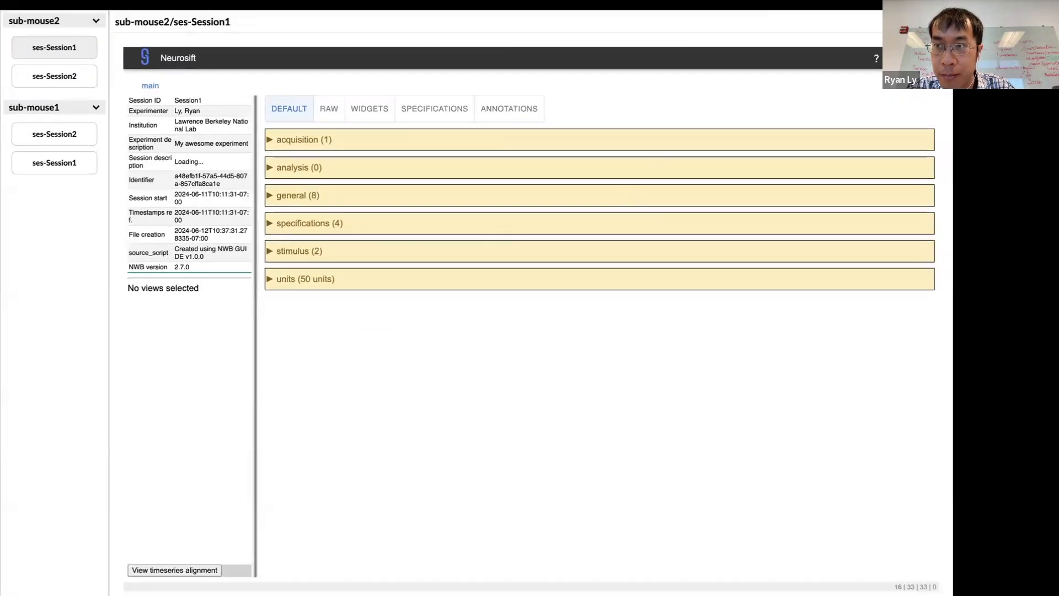
# Check the acquisition group in the full-screen preview of sub-mouse2/ses-Session1, and run the conversion
pyautogui.click(654, 142)
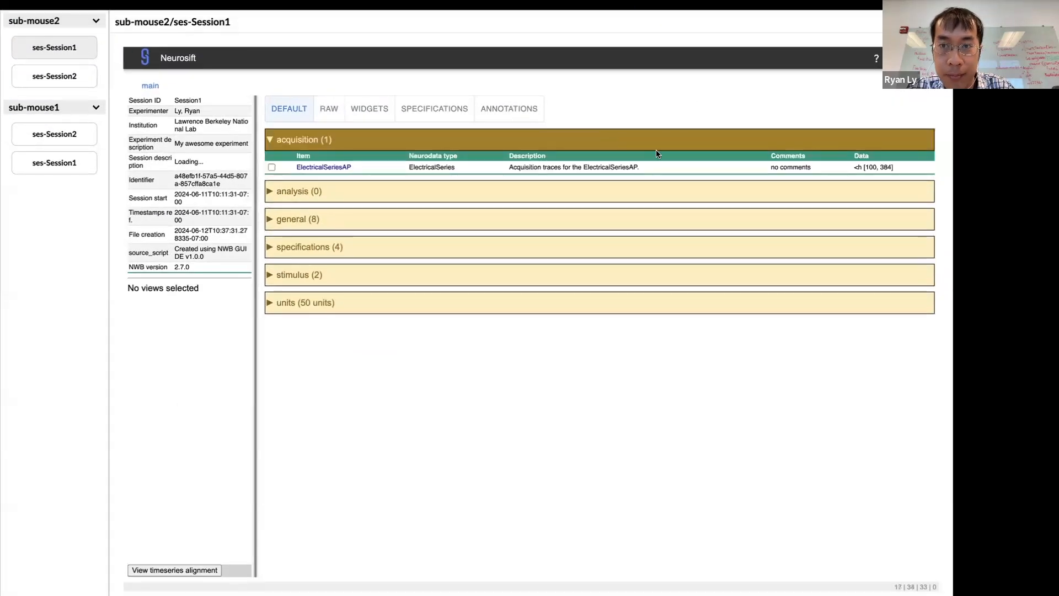
pyautogui.press('Escape')
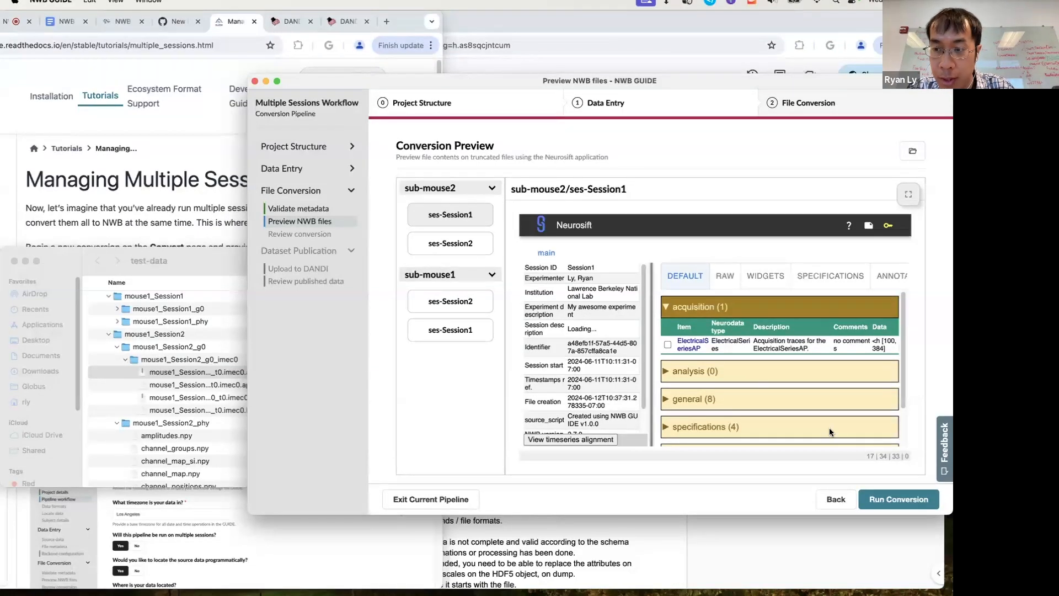
pyautogui.click(912, 496)
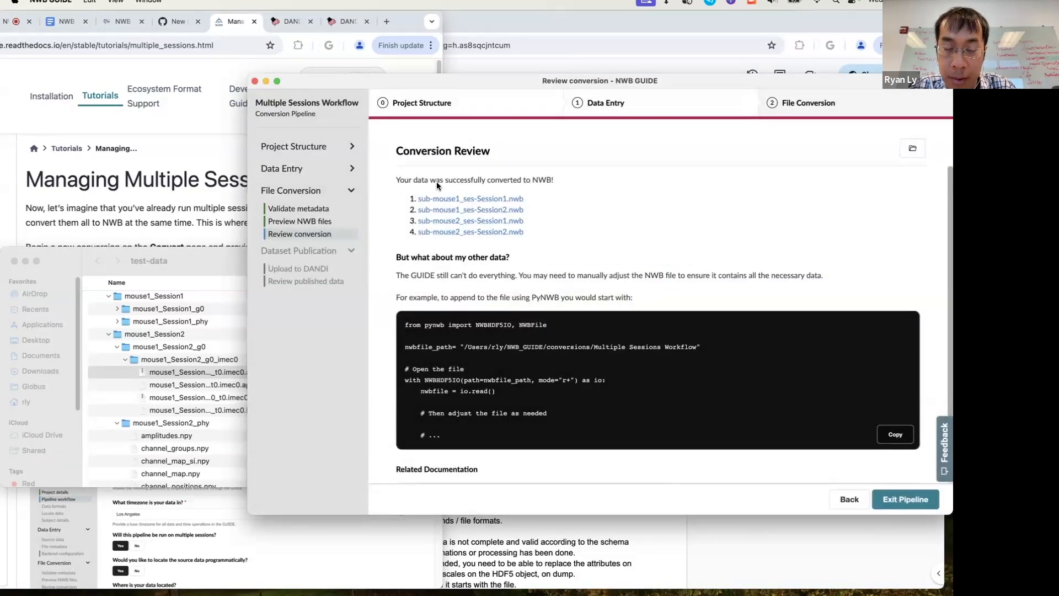
# Show the converted Session1 NWB files of sub-mouse1 and sub-mouse2 in Finder, and close both folder windows
pyautogui.click(507, 197)
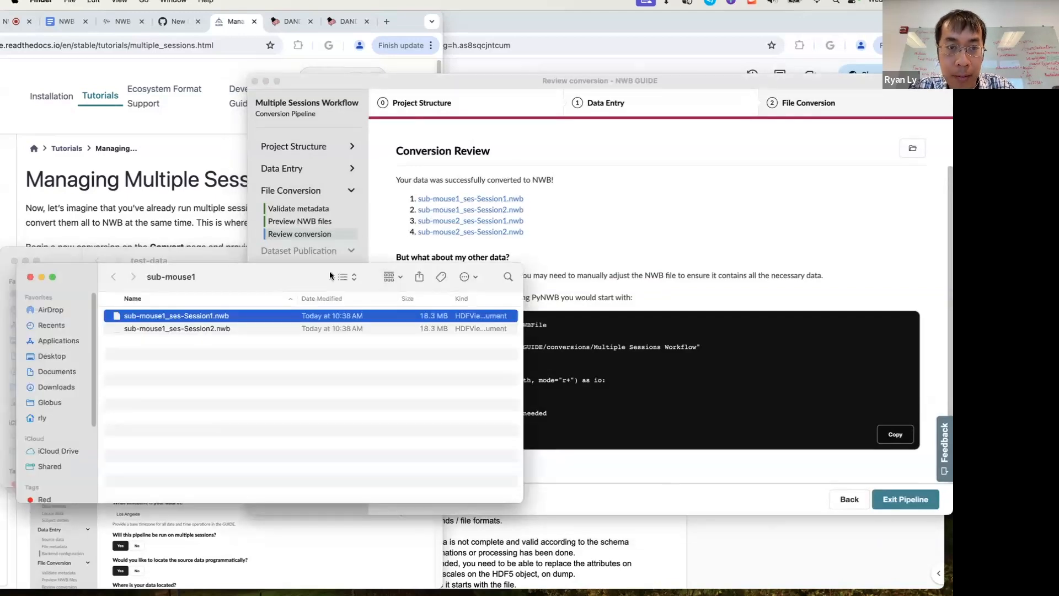
pyautogui.moveTo(323, 274); pyautogui.dragTo(645, 304)
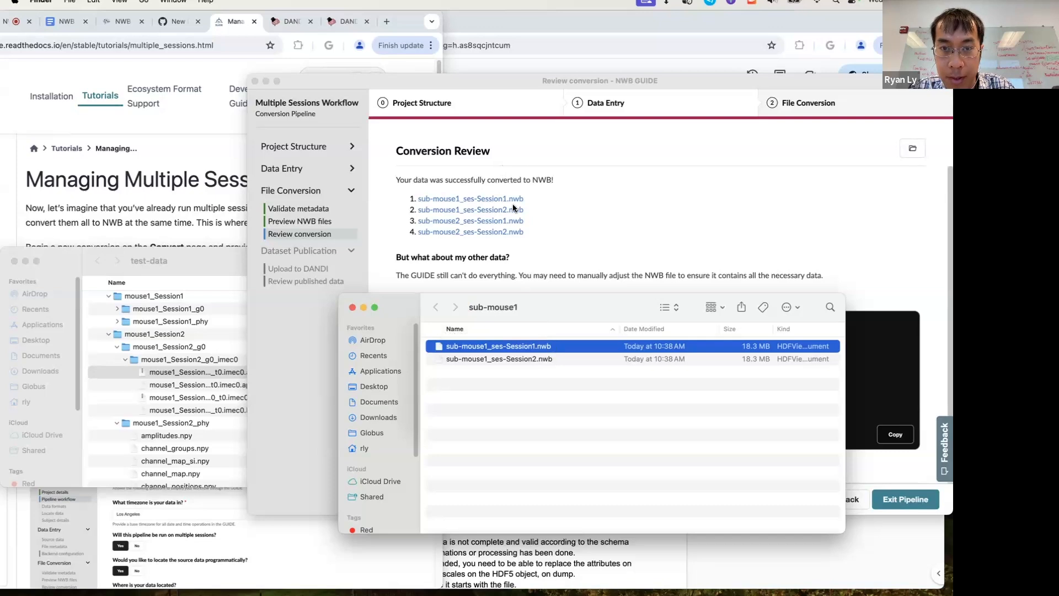
pyautogui.click(495, 219)
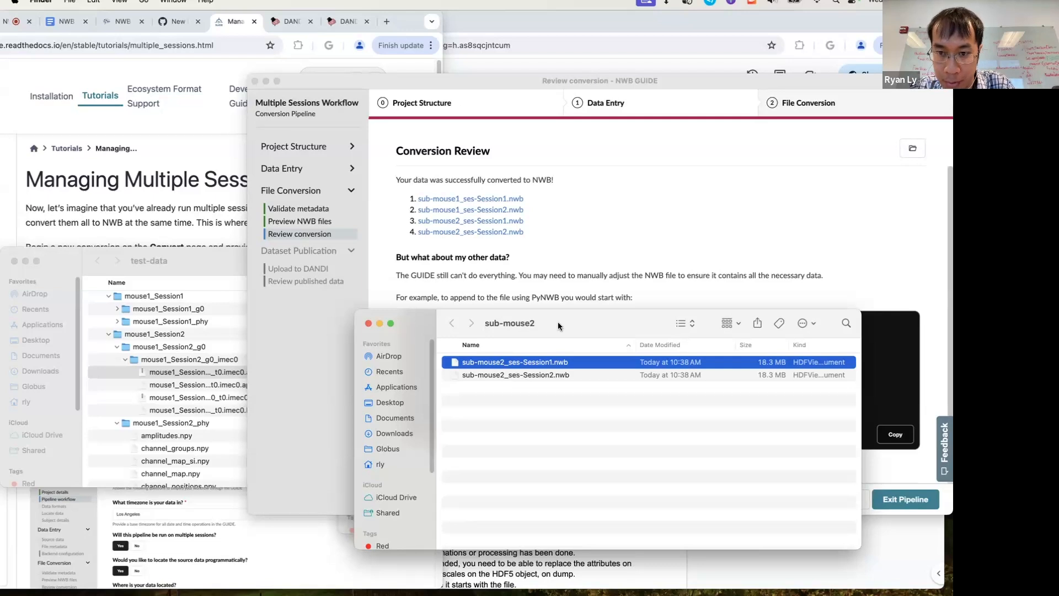
pyautogui.click(368, 324)
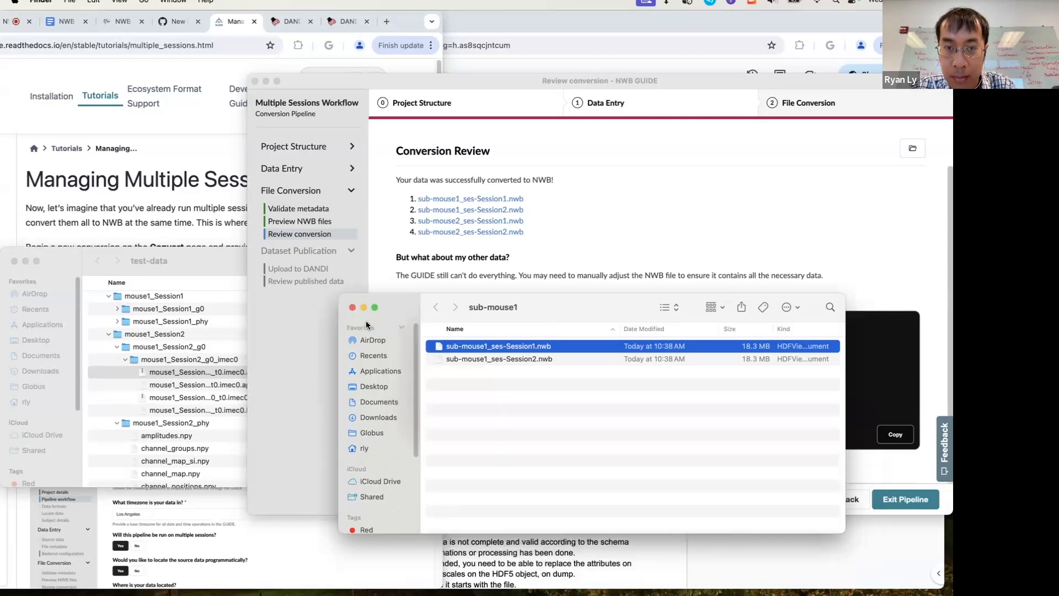
pyautogui.click(352, 308)
pyautogui.click(556, 265)
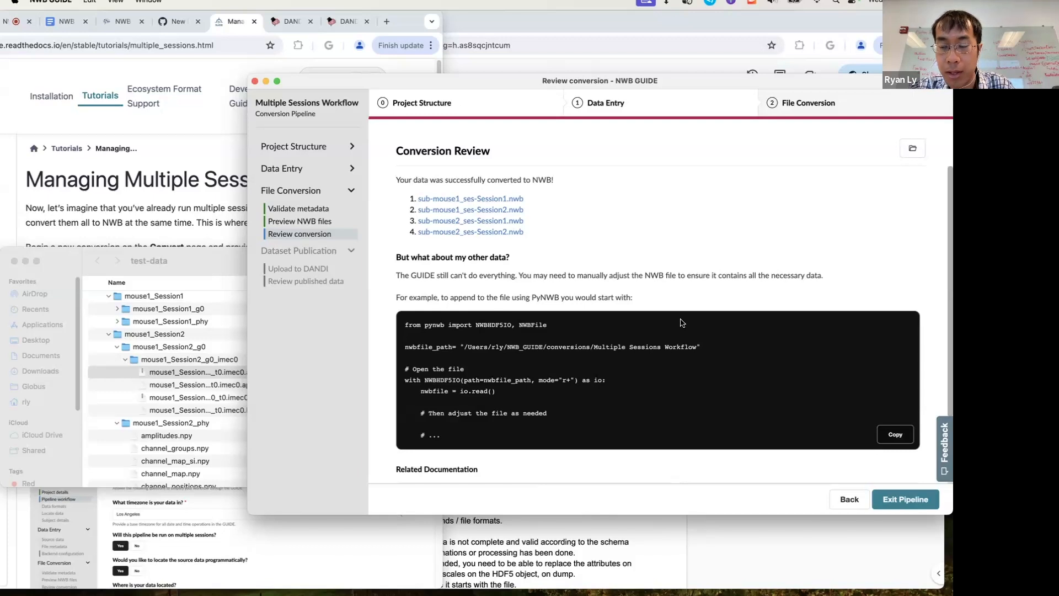
# Exit the multi-session pipeline, and continue in the browser documentation to the Dataset Publication tutorial's Workflow Setup instructions
pyautogui.click(921, 500)
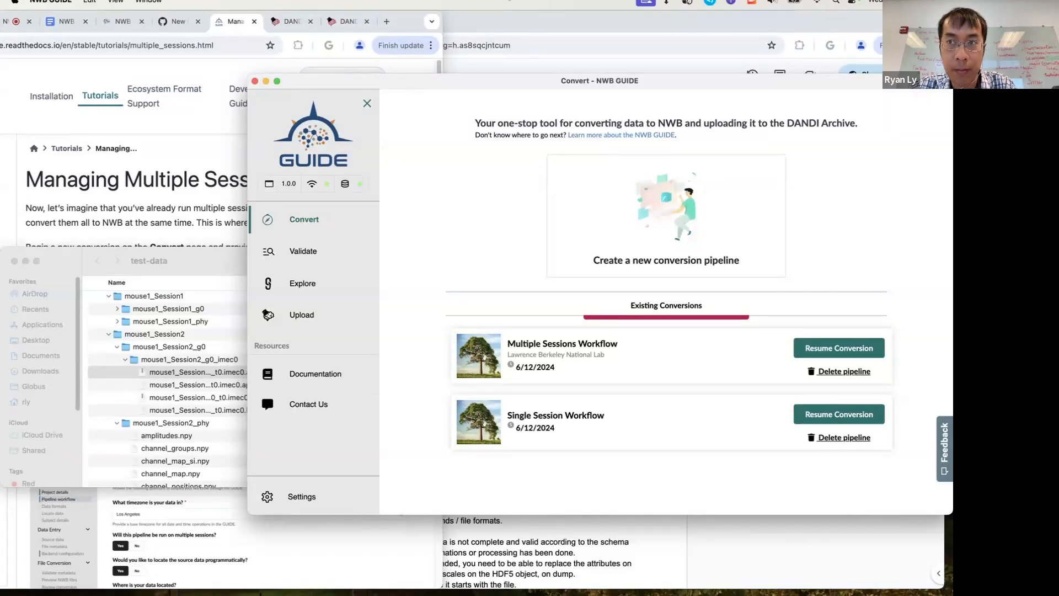
pyautogui.click(173, 216)
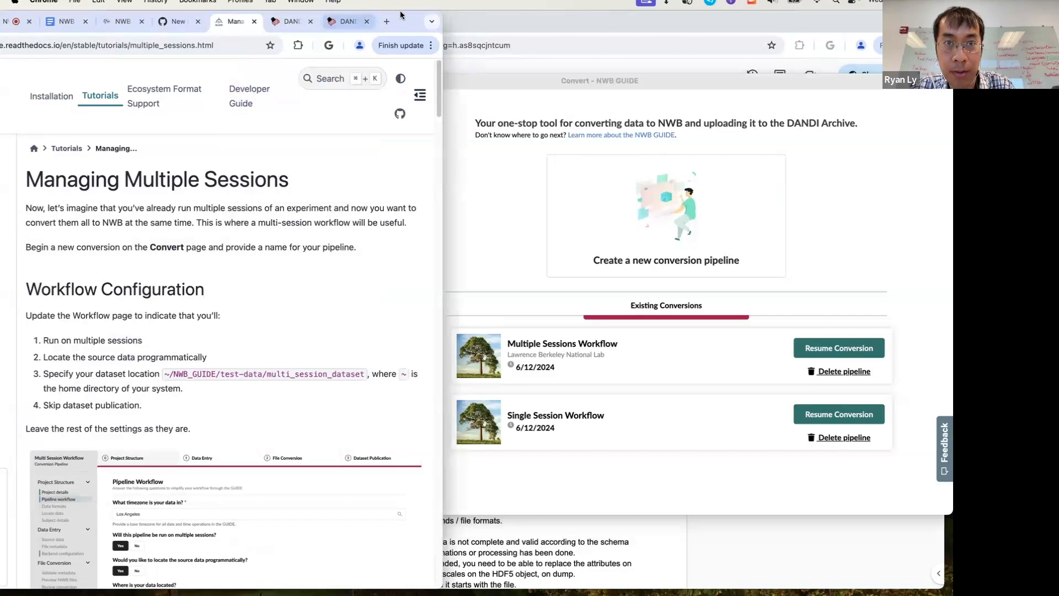
pyautogui.moveTo(418, 12); pyautogui.dragTo(511, 12)
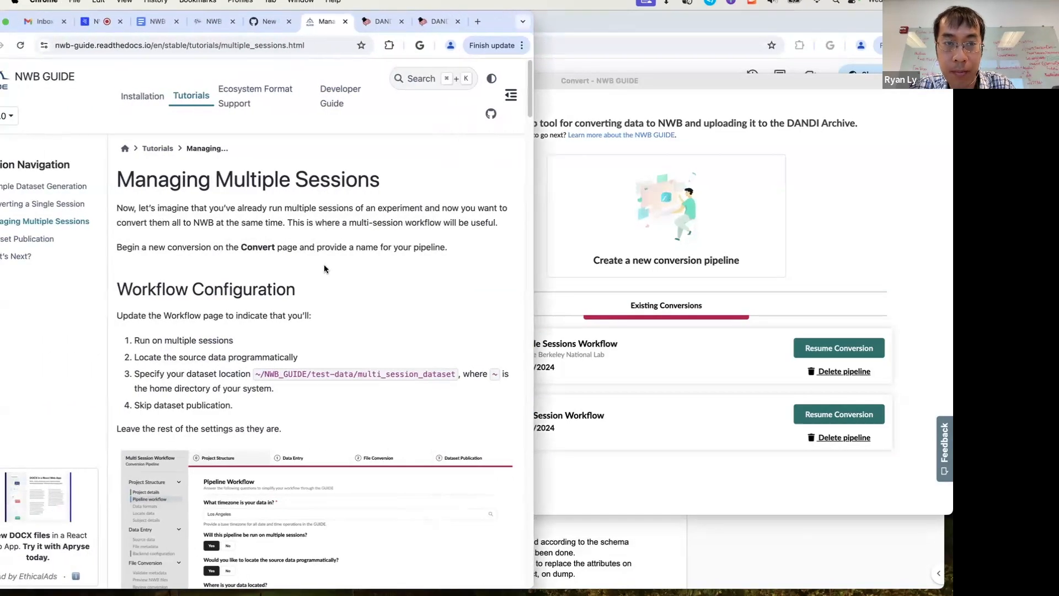
pyautogui.scroll(-20, 436, 279)
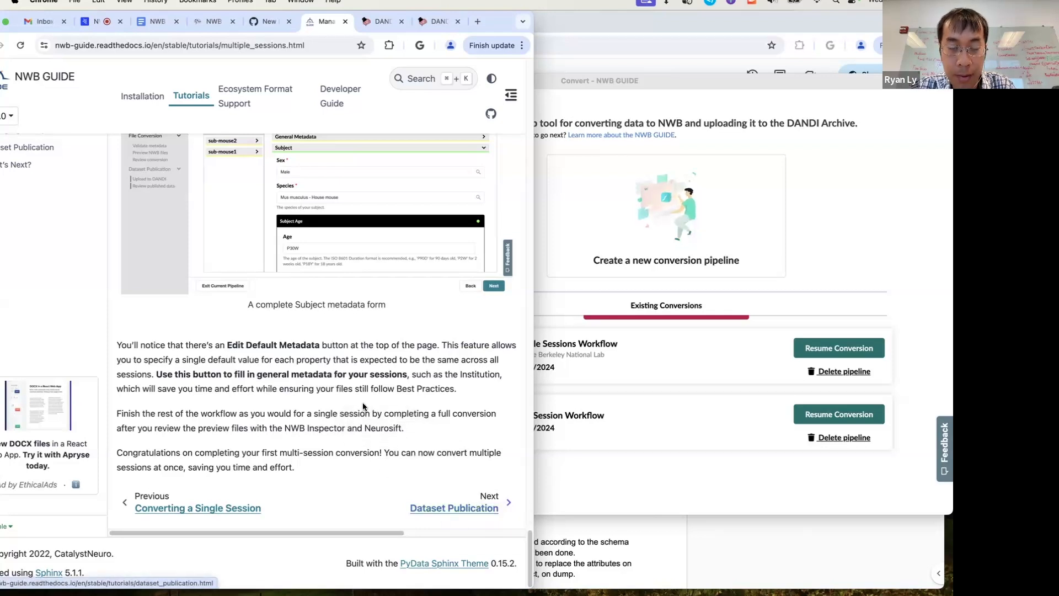
pyautogui.scroll(10, 362, 407)
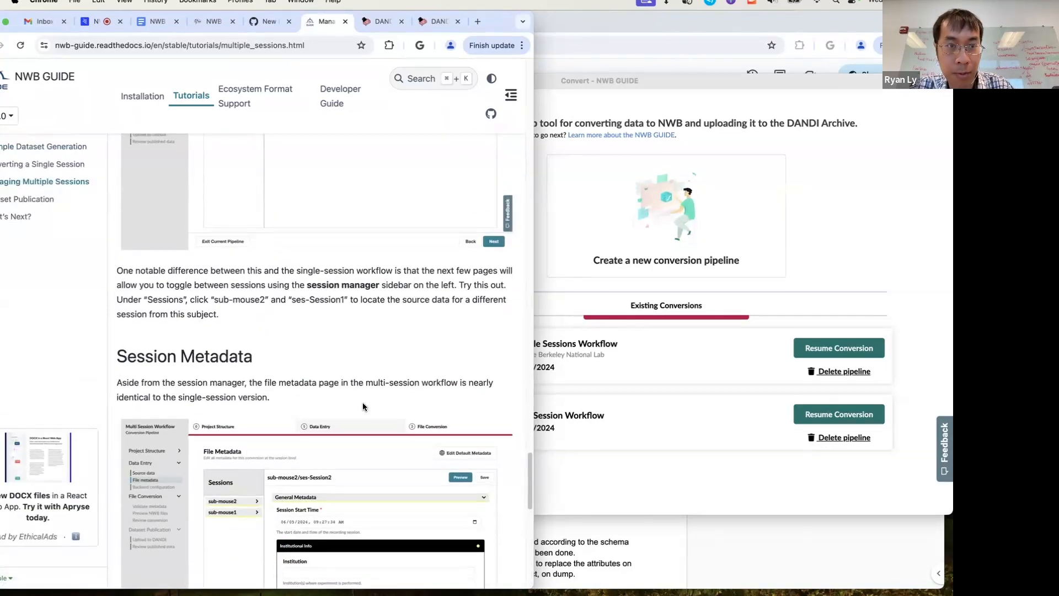
pyautogui.scroll(-10, 362, 406)
pyautogui.scroll(-1, 392, 430)
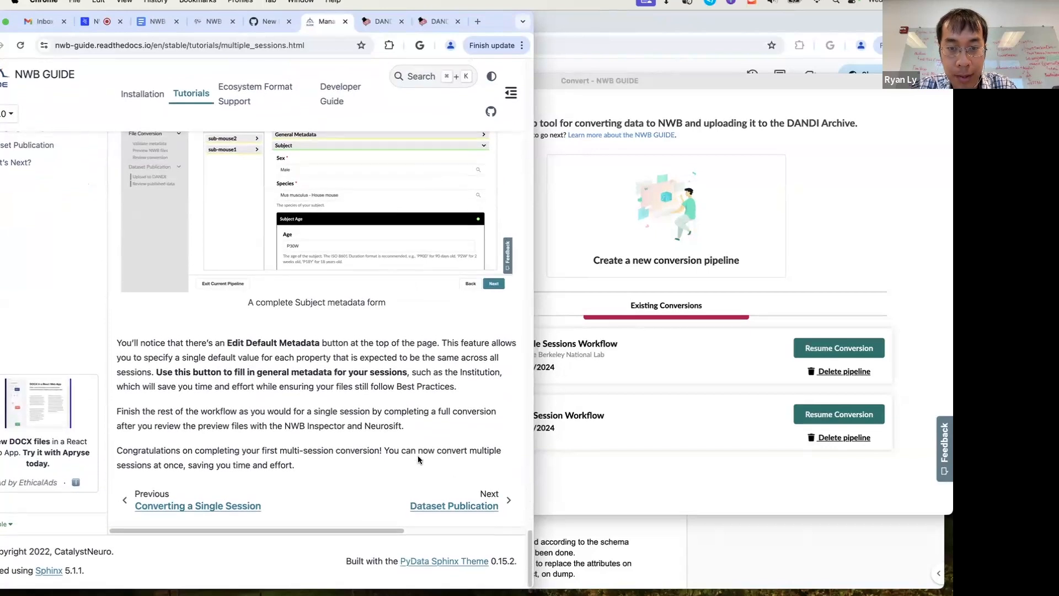
pyautogui.click(480, 508)
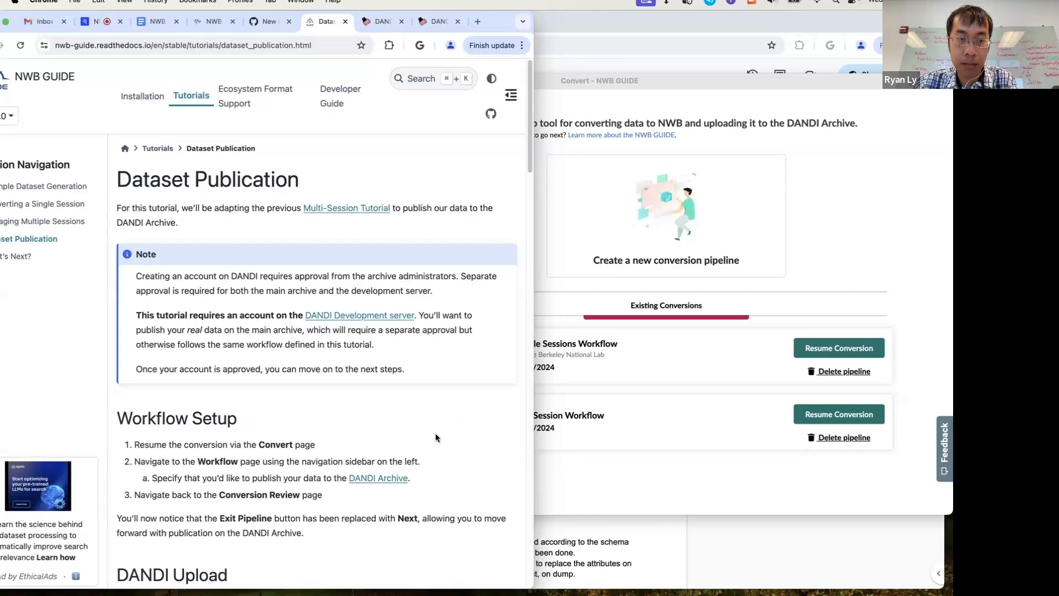
pyautogui.scroll(-5, 436, 435)
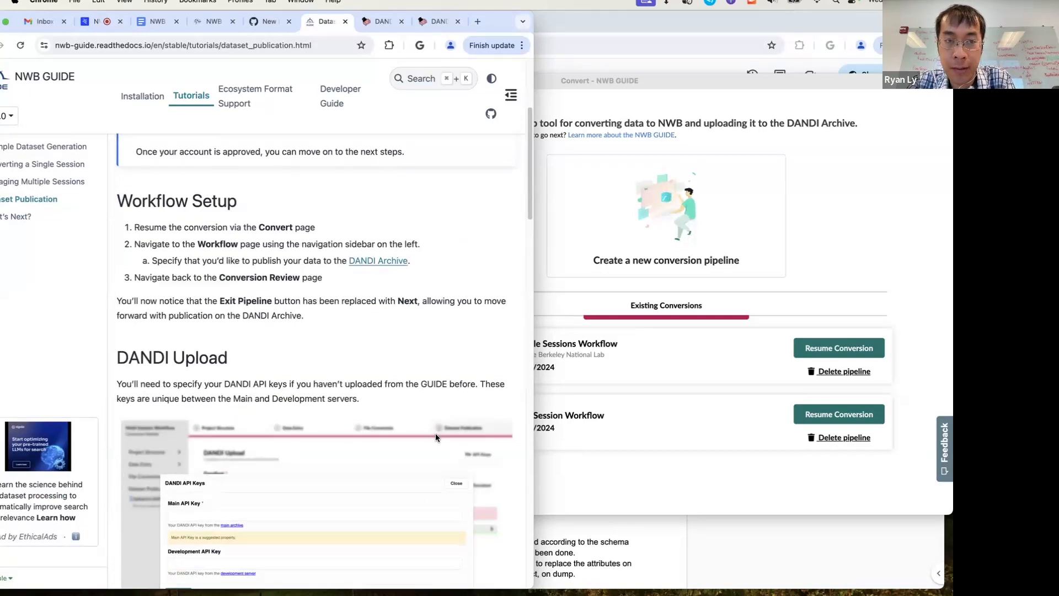
# Resume the Single Session Workflow conversion in NWB GUIDE and set its pipeline workflow to publish data on DANDI
pyautogui.click(668, 480)
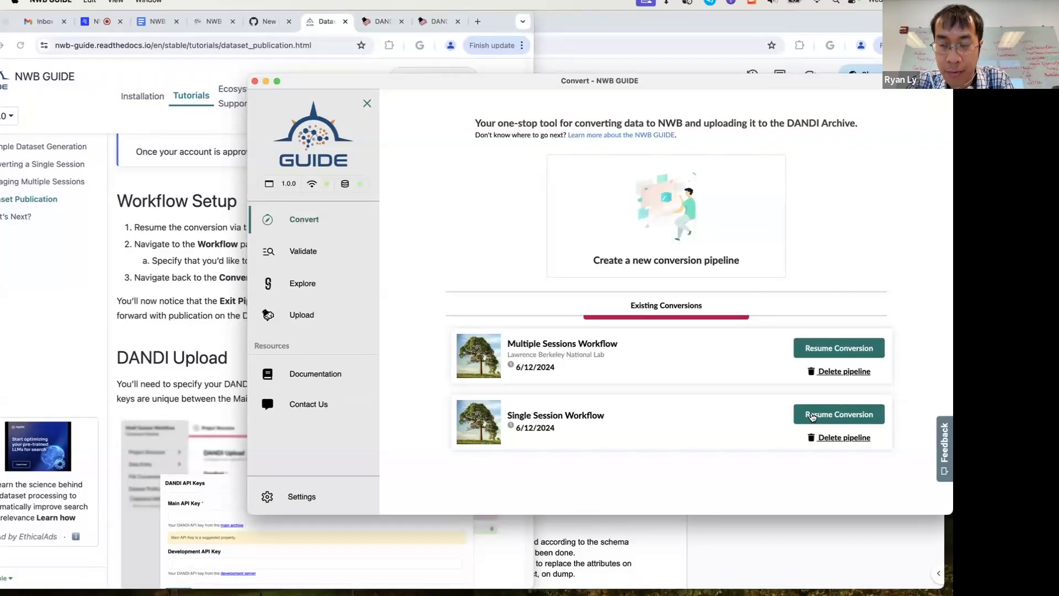
pyautogui.click(822, 415)
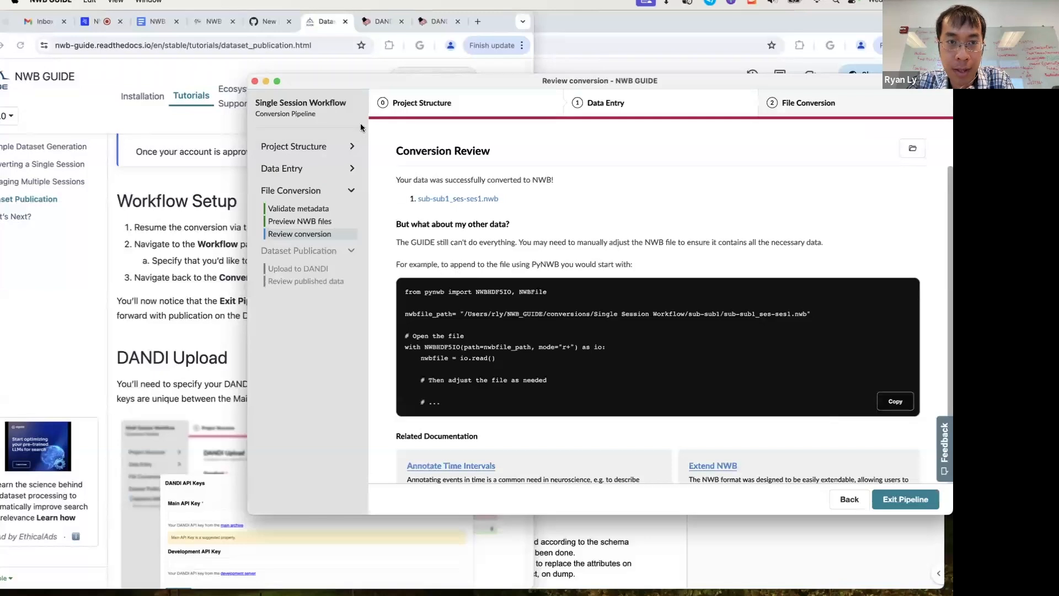
pyautogui.click(355, 147)
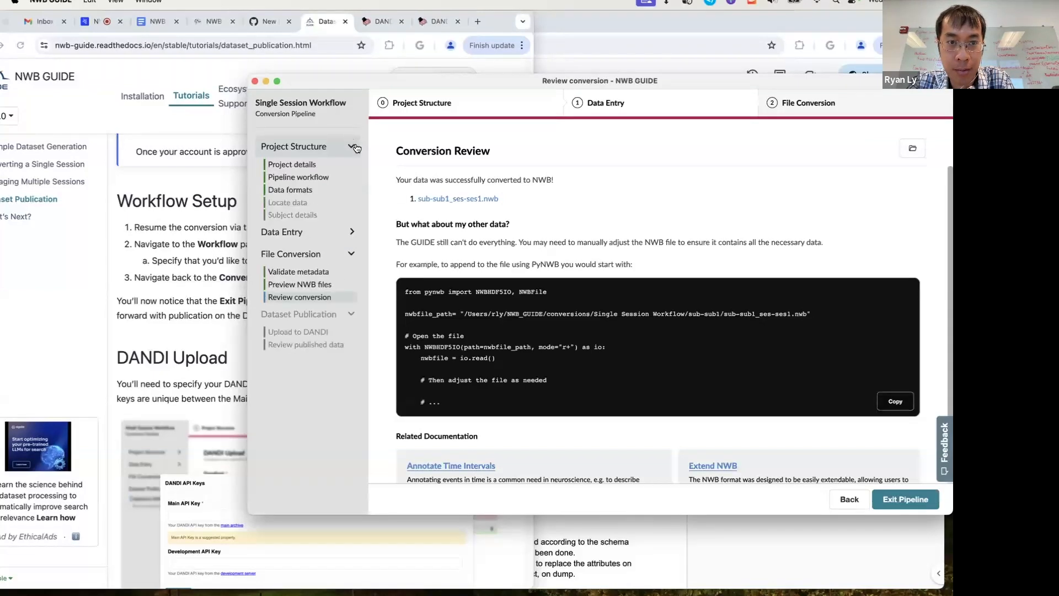
pyautogui.click(311, 178)
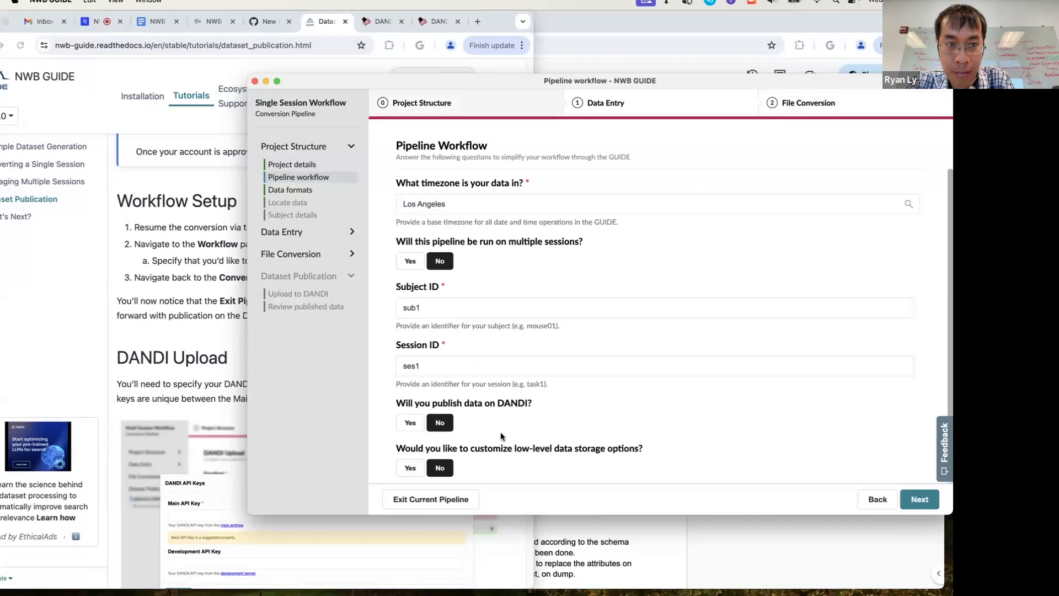
pyautogui.click(413, 424)
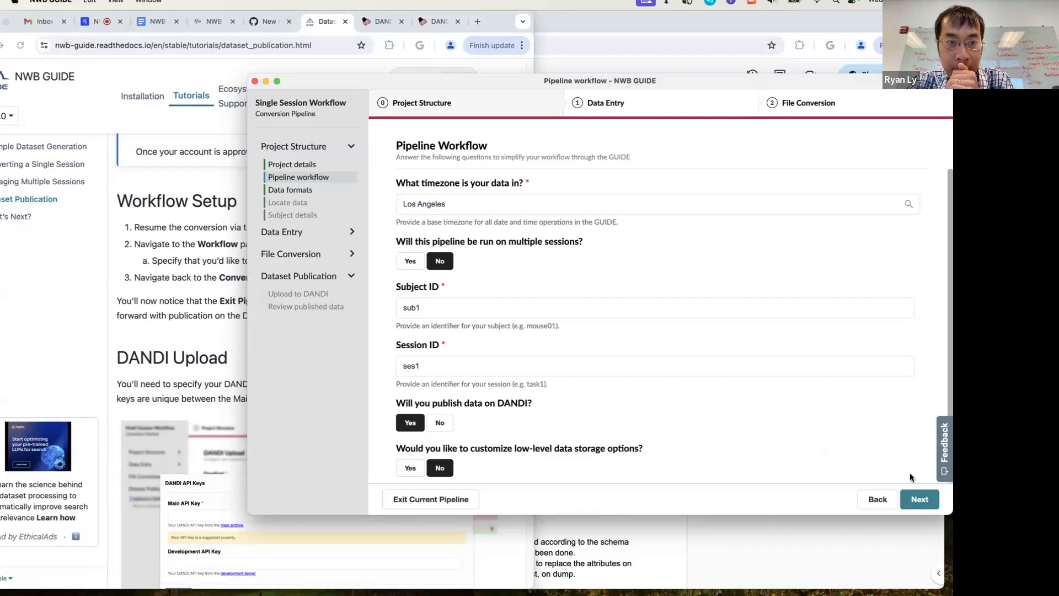
# Return to the conversion review of the Single Session Workflow and proceed to the DANDI upload page
pyautogui.click(339, 254)
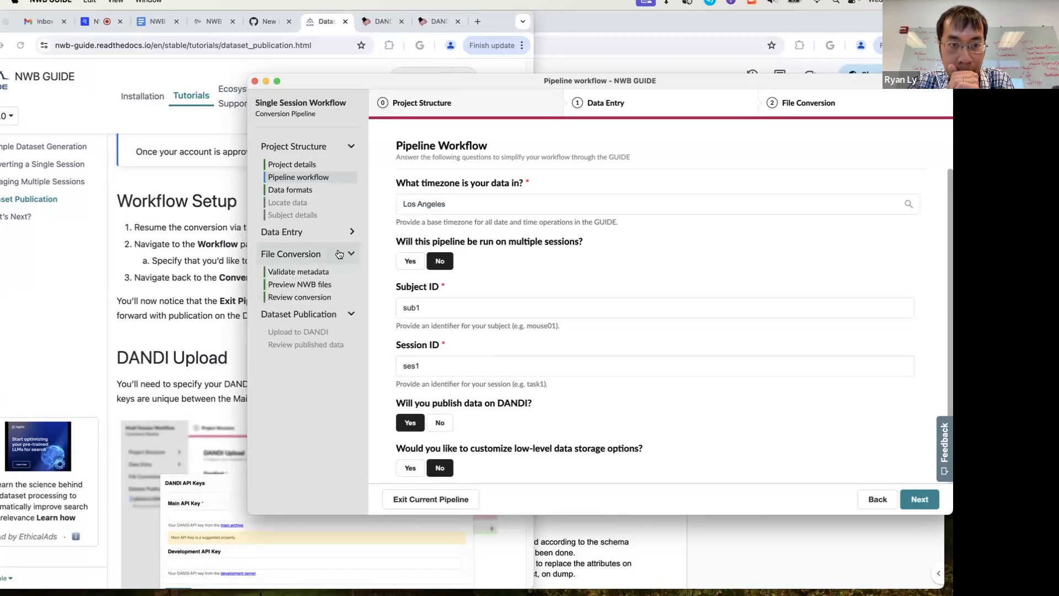
pyautogui.click(316, 296)
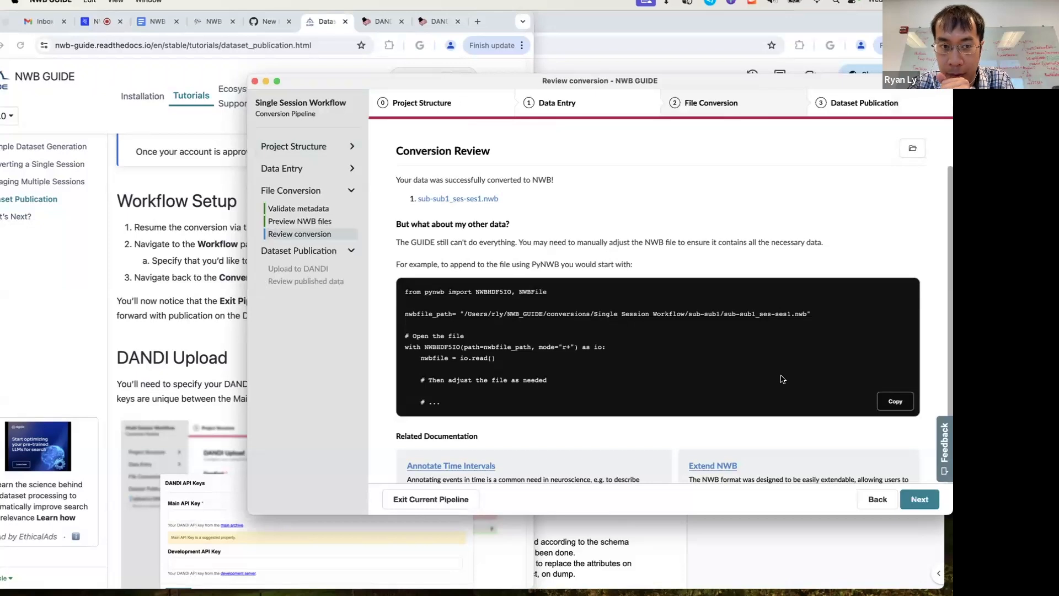
pyautogui.click(919, 503)
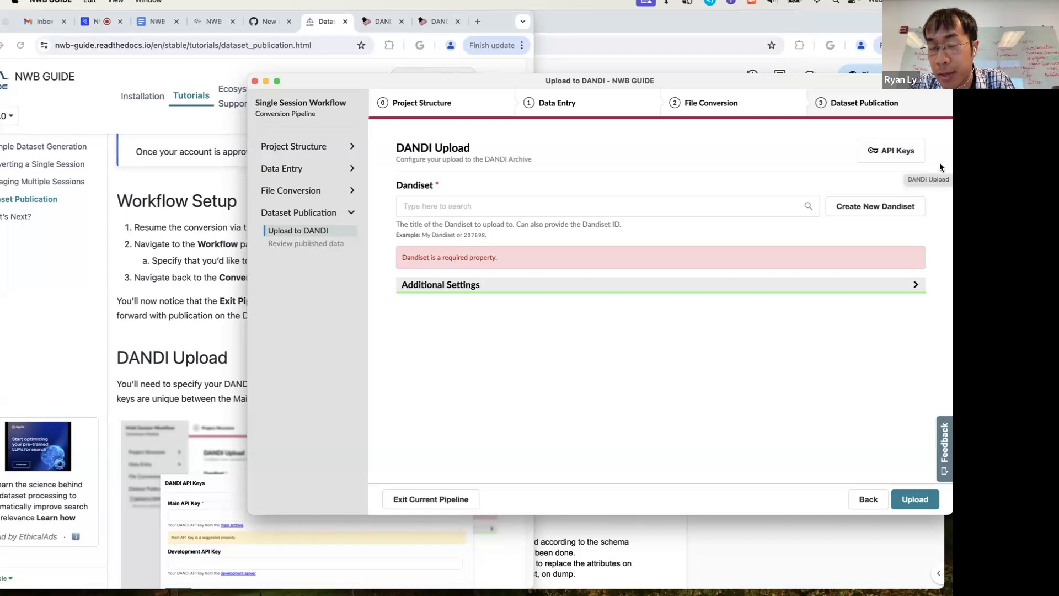
# Switch to the browser's DANDI staging site and copy the API key from the account menu
pyautogui.click(512, 64)
pyautogui.moveTo(533, 157); pyautogui.dragTo(778, 151)
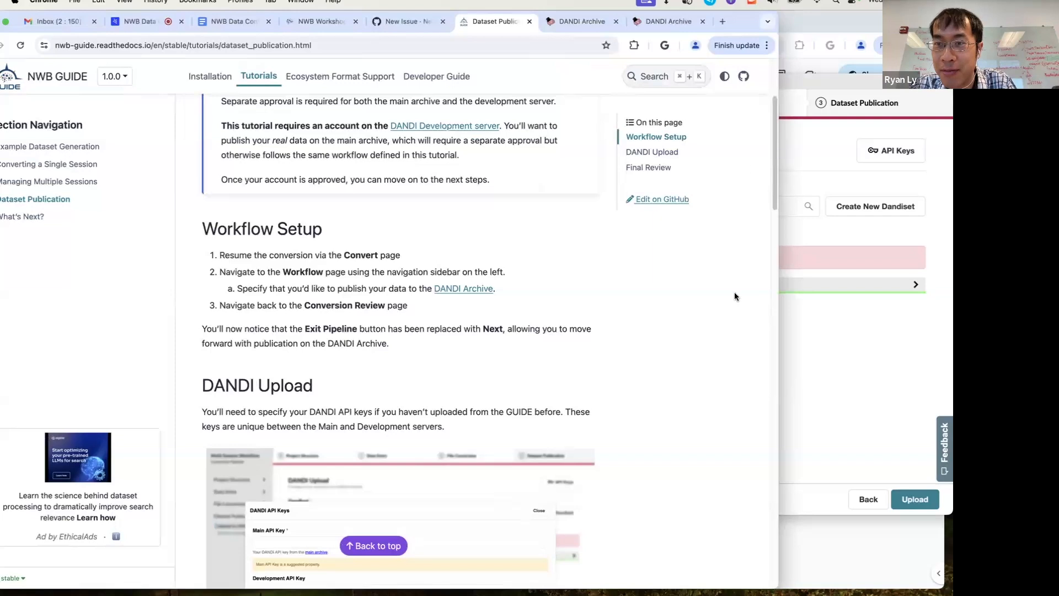
pyautogui.click(665, 22)
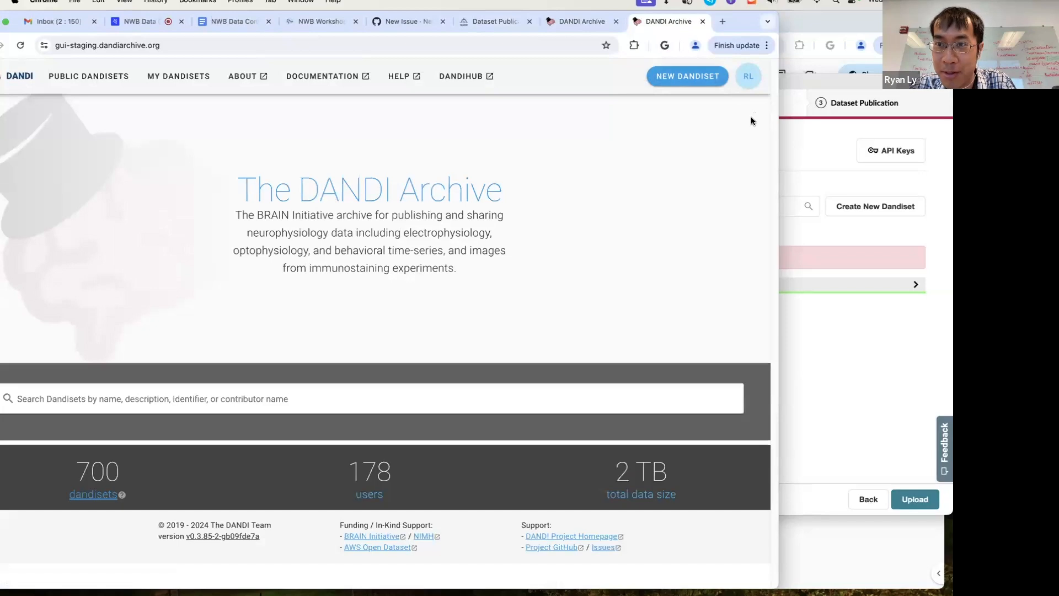
pyautogui.click(749, 82)
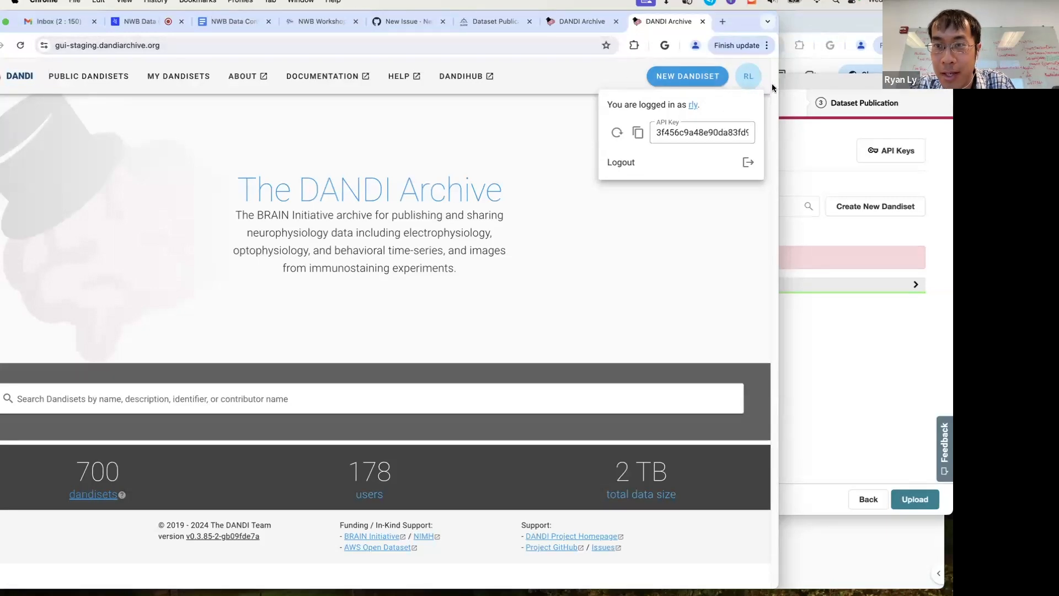
pyautogui.click(748, 78)
pyautogui.click(749, 79)
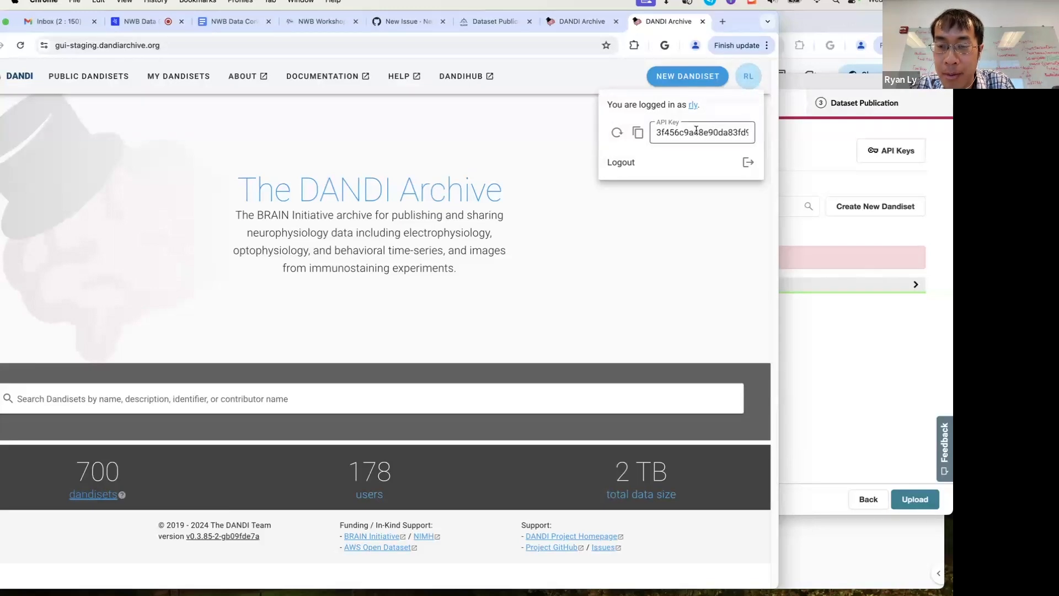
pyautogui.click(696, 131)
pyautogui.click(751, 78)
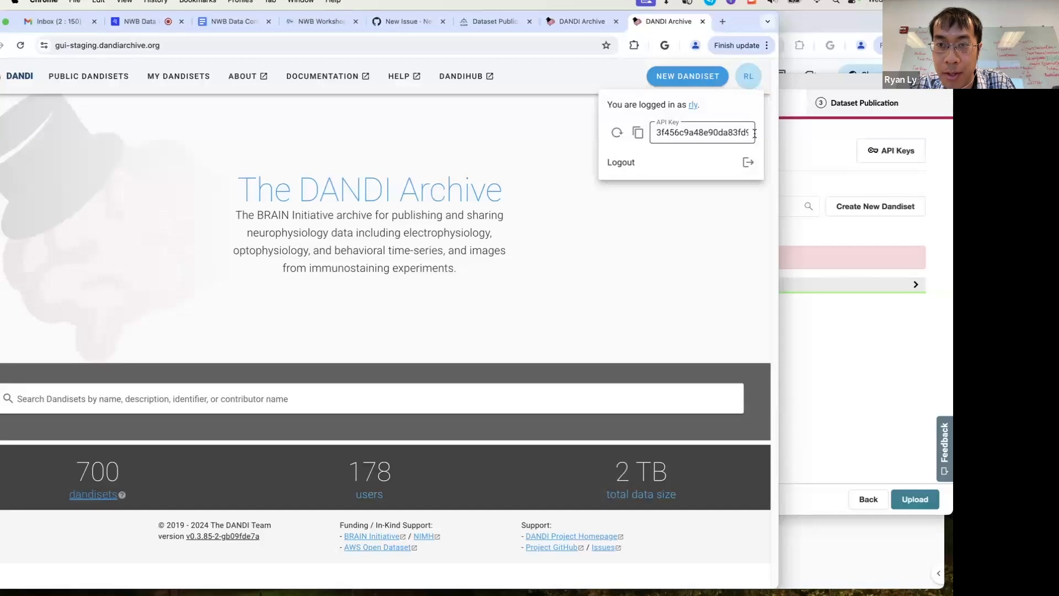
pyautogui.click(638, 133)
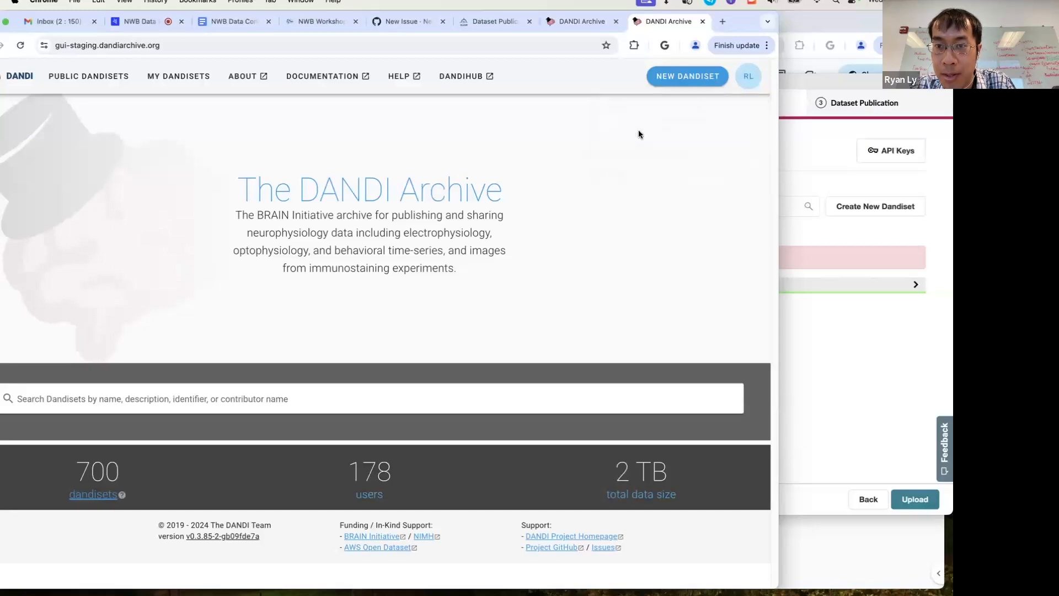
# Back in NWB GUIDE, replace the Development API Key with the copied API key and submit the DANDI API keys
pyautogui.click(817, 139)
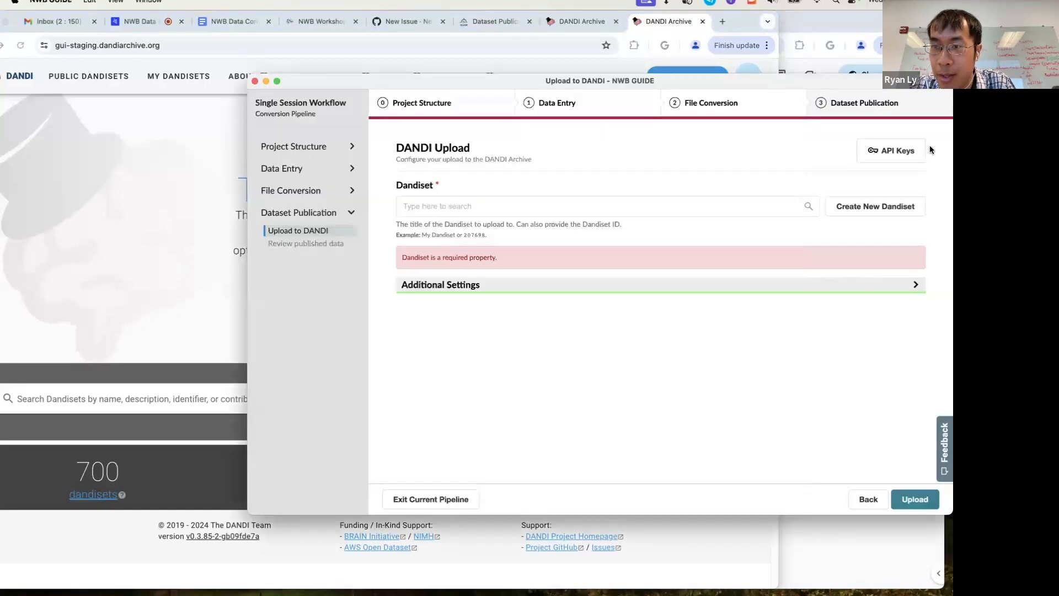
pyautogui.click(896, 153)
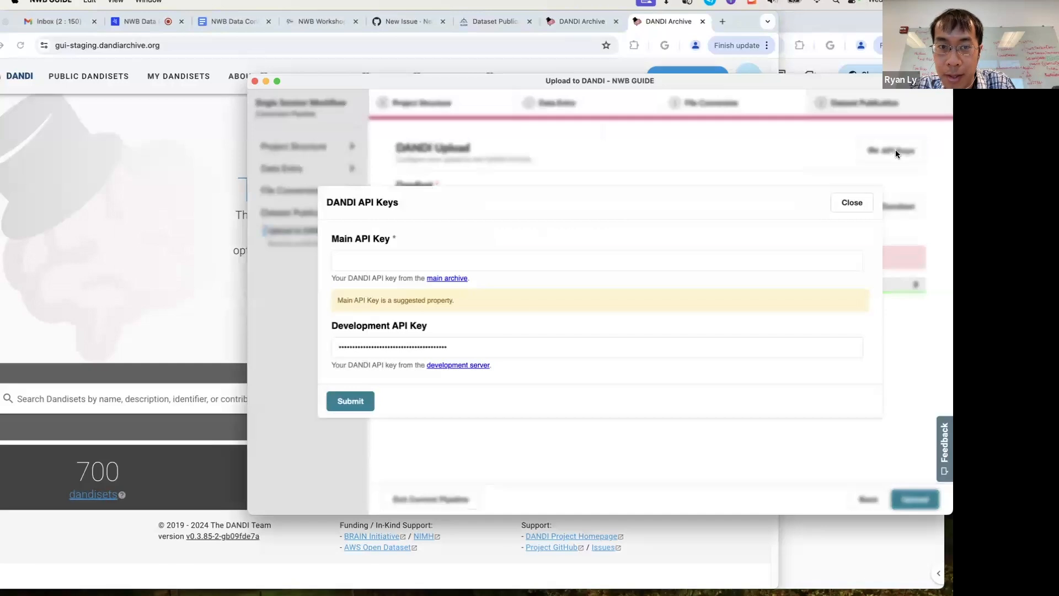
pyautogui.click(381, 353)
pyautogui.press('super+a')
pyautogui.press('BackSpace')
pyautogui.press('super+v')
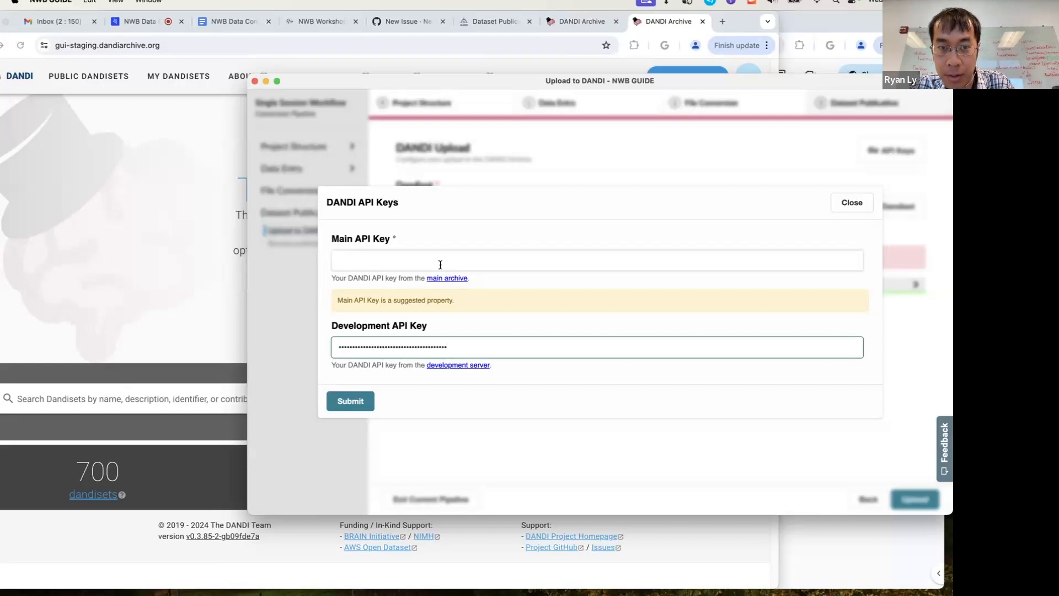
pyautogui.click(357, 402)
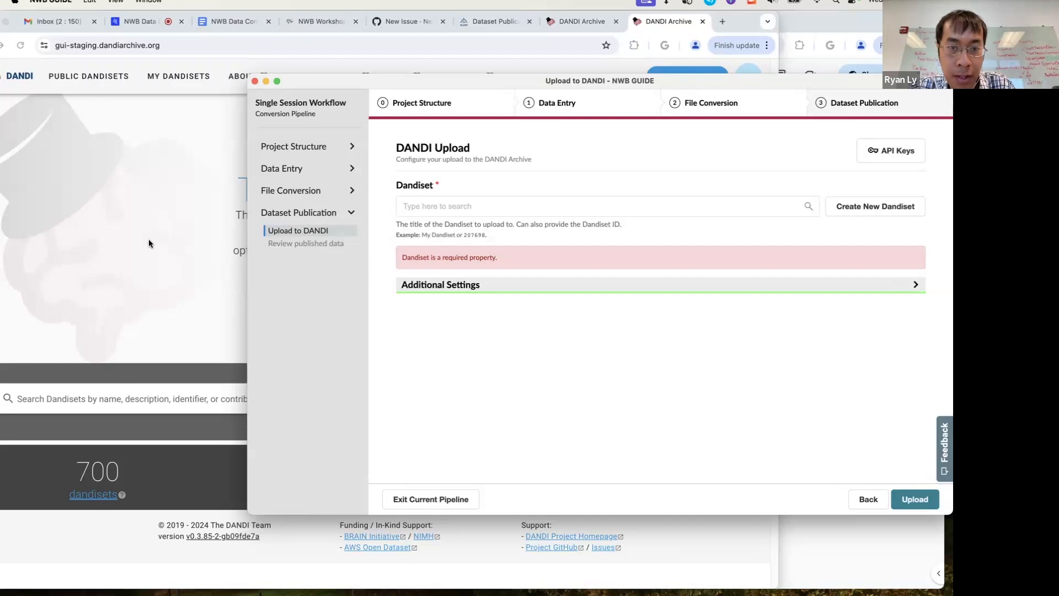
# Start creating a new Dandiset for the upload and title it "NWB Data Conversion Workshop Test"
pyautogui.click(492, 206)
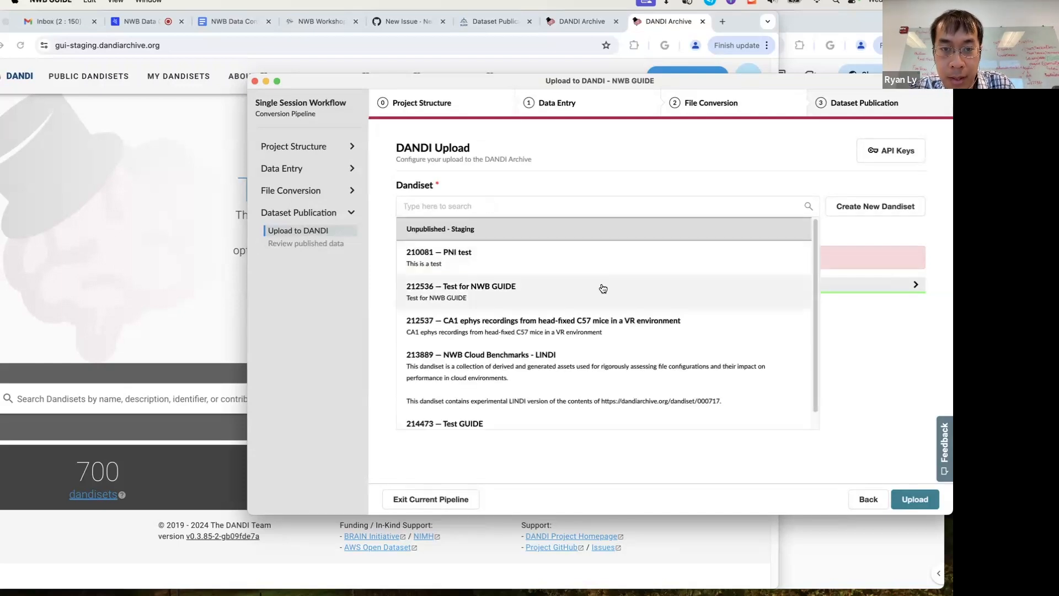
pyautogui.click(843, 338)
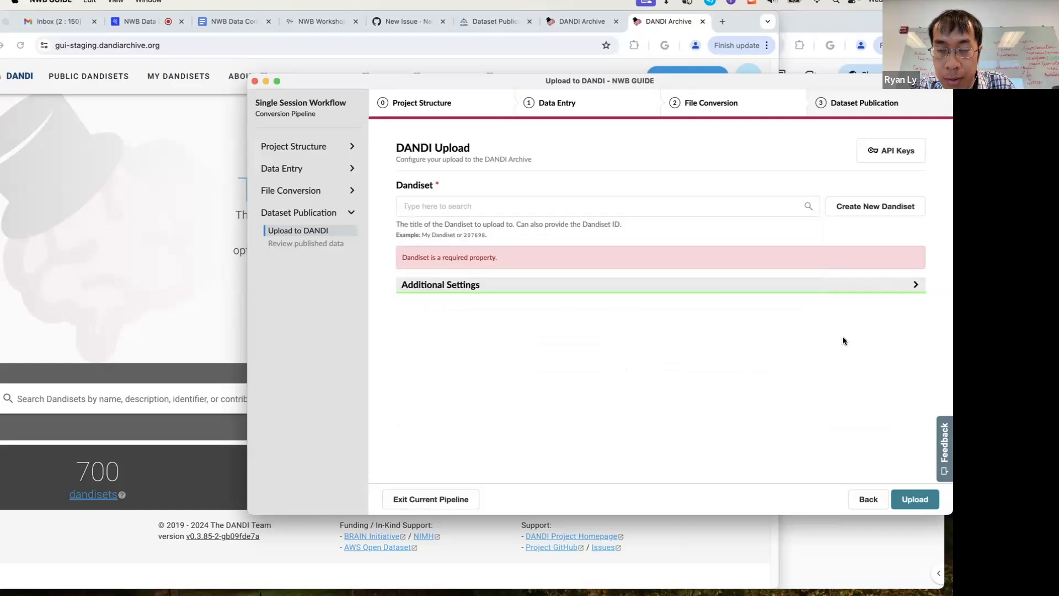
pyautogui.click(881, 208)
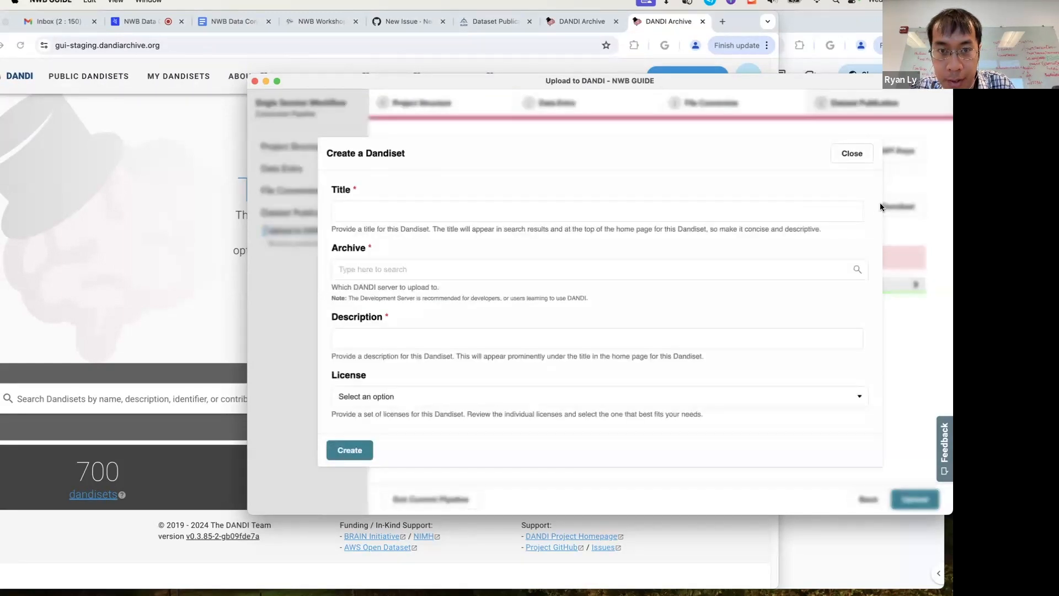
pyautogui.click(576, 209)
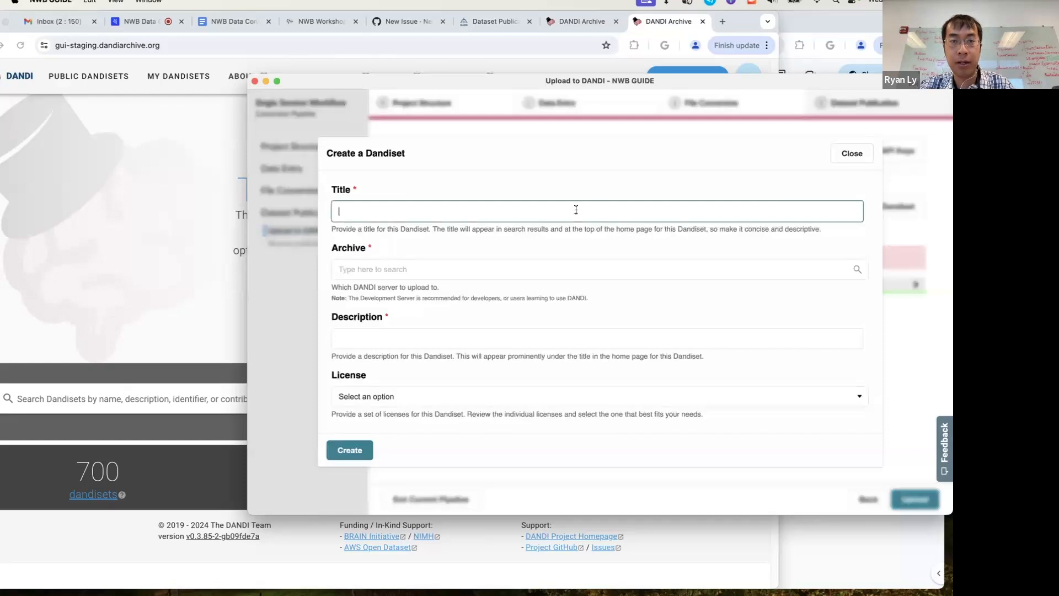
pyautogui.write('NWB GUIDE ')
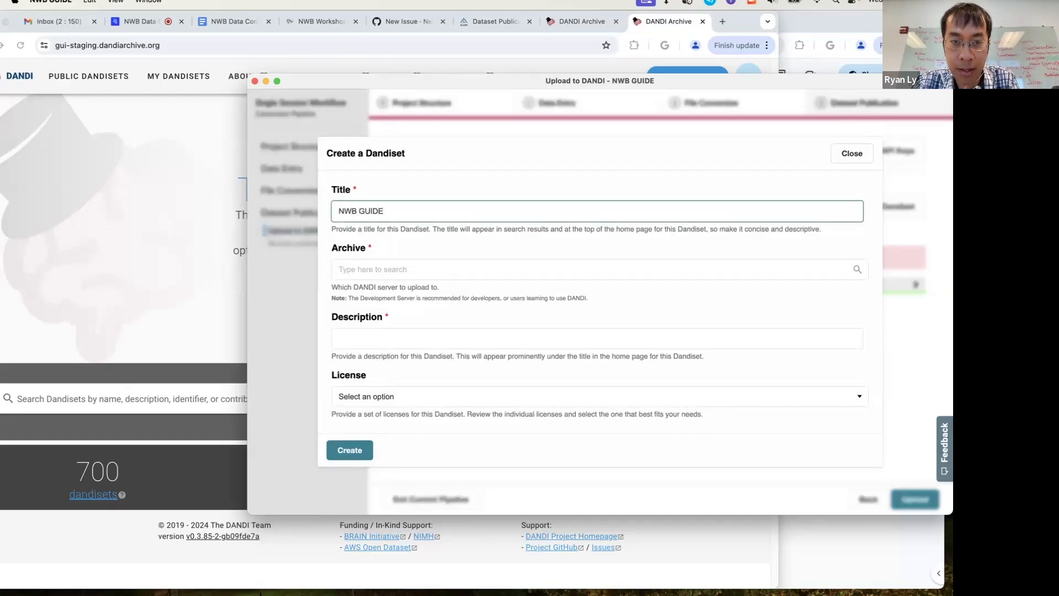
pyautogui.write('Data ')
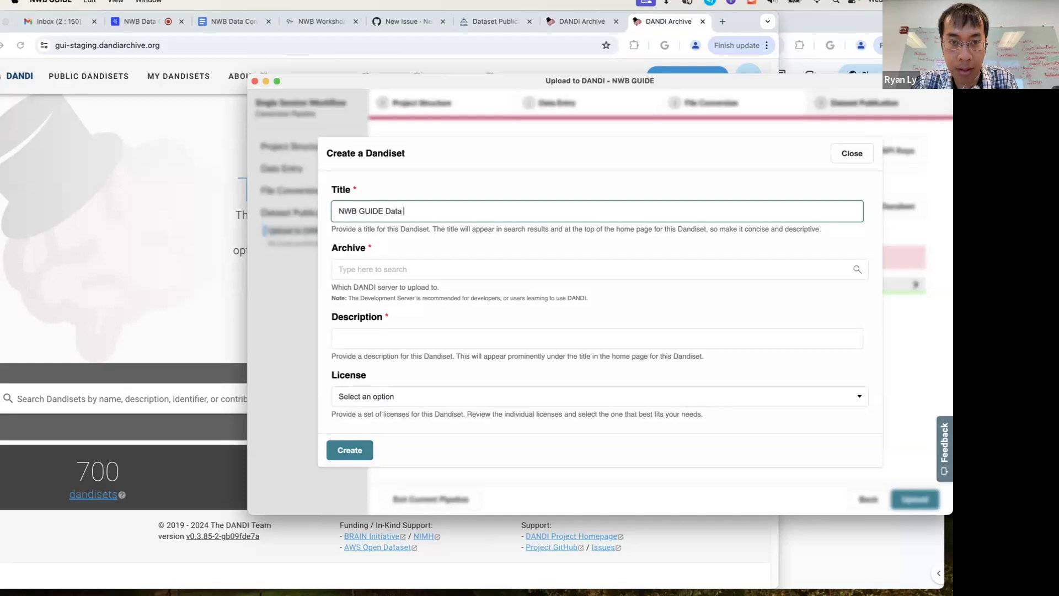
pyautogui.write('Conversion Workshop Test')
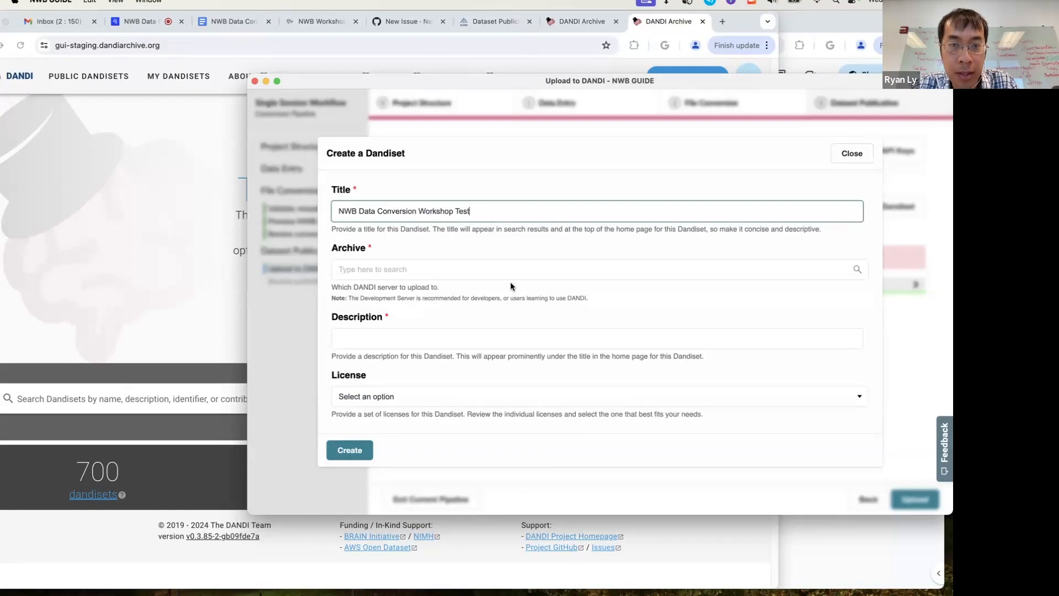
# Set the Dandiset's archive to Development Server and its description to "Test upload during Data Conversion Workshop"
pyautogui.click(529, 270)
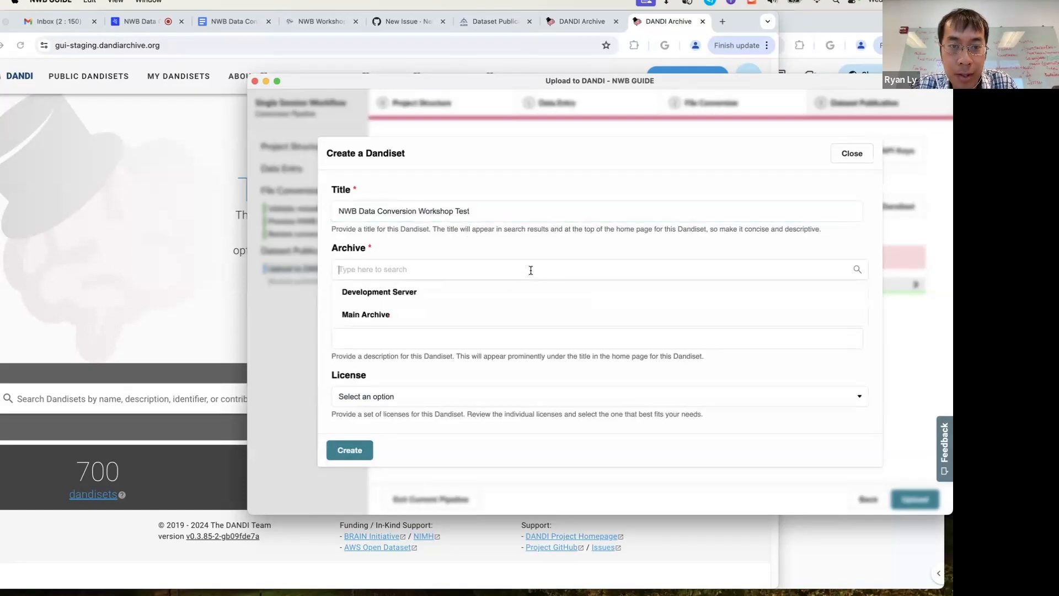
pyautogui.click(473, 297)
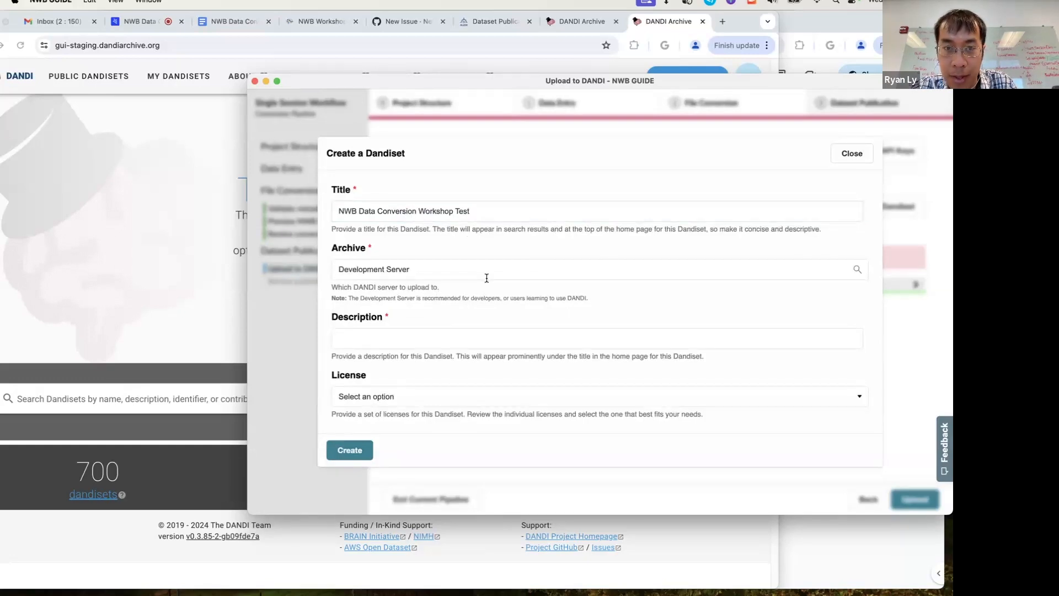
pyautogui.click(379, 337)
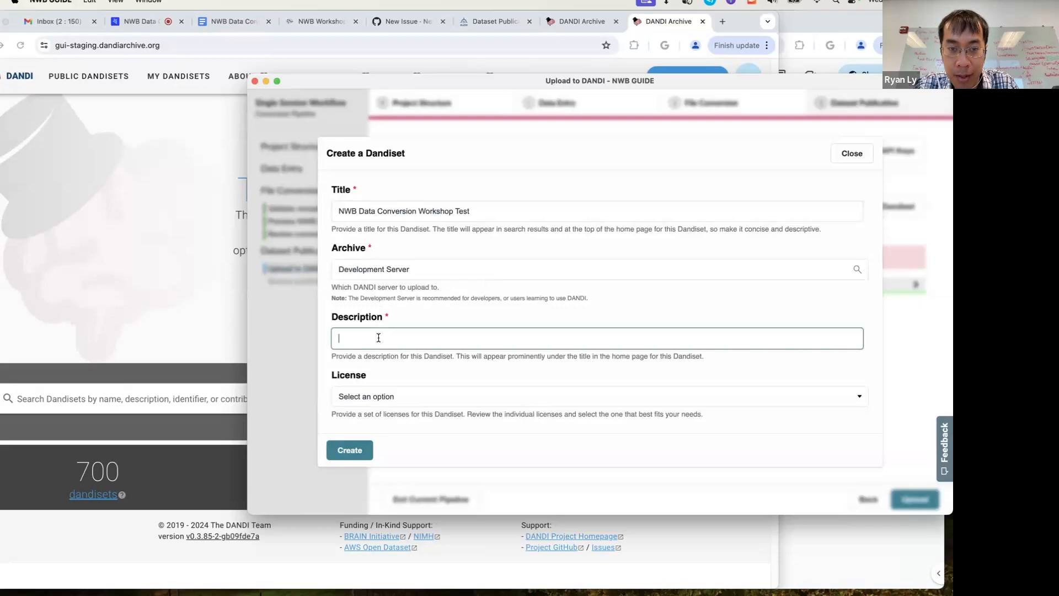
pyautogui.write('Test upload d')
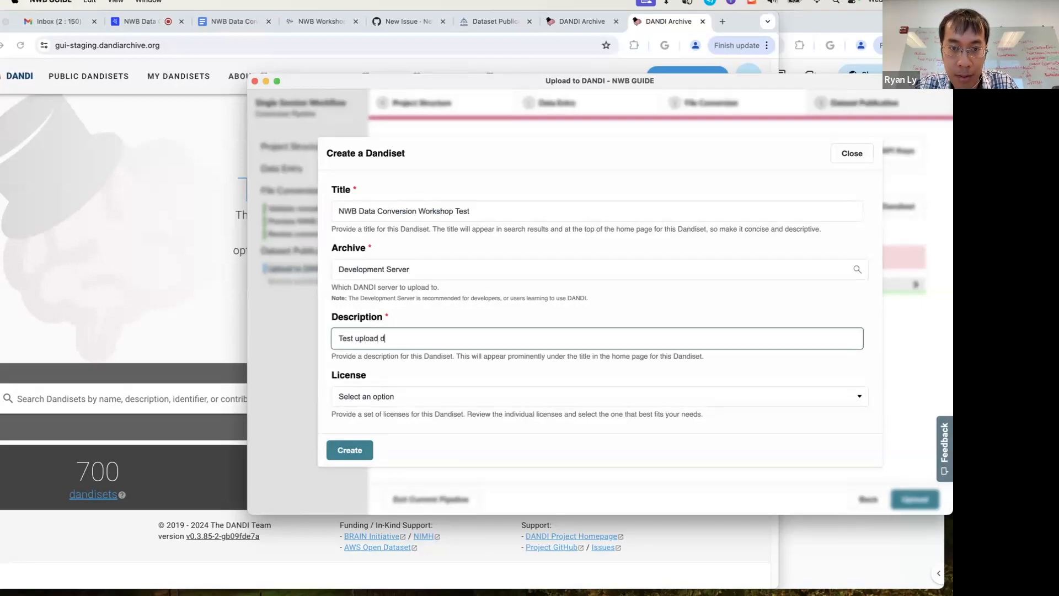
pyautogui.write('uring Data ')
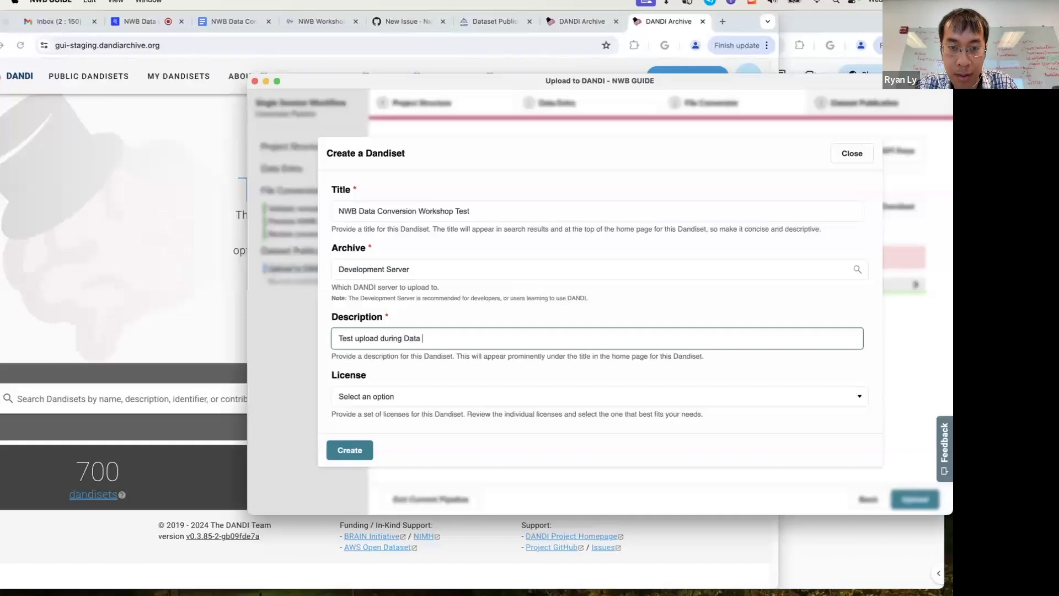
pyautogui.write('Conversion Workshop')
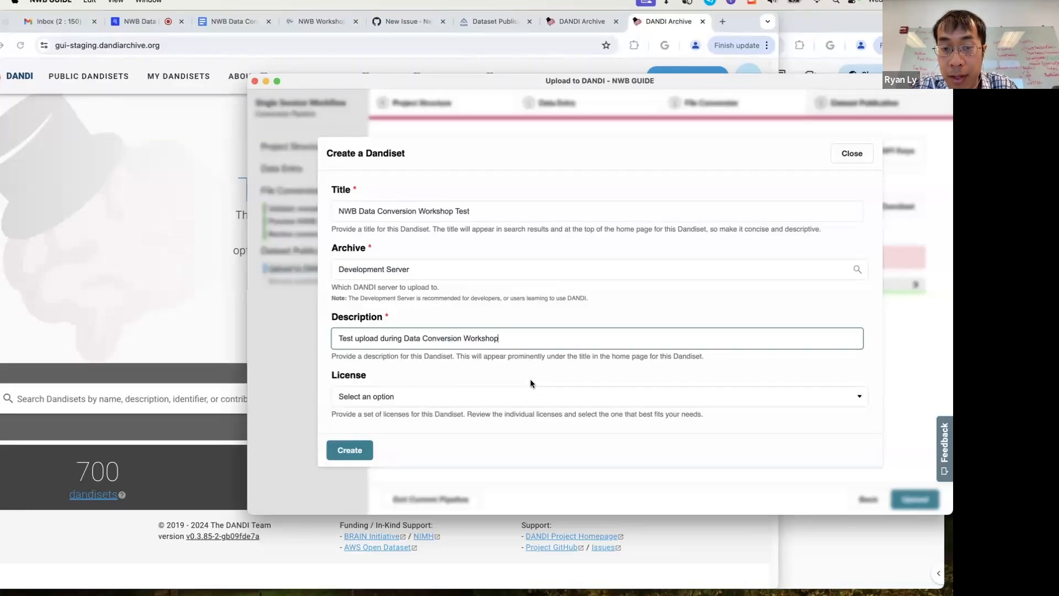
# Choose the CC BY 4.0 license for the Dandiset and create it
pyautogui.click(509, 393)
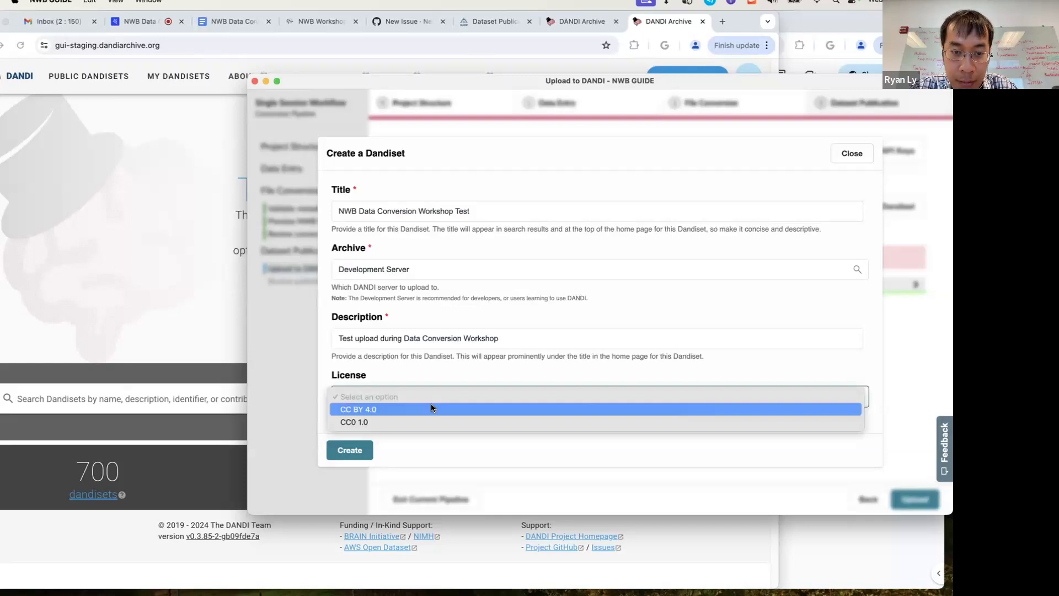
pyautogui.click(415, 412)
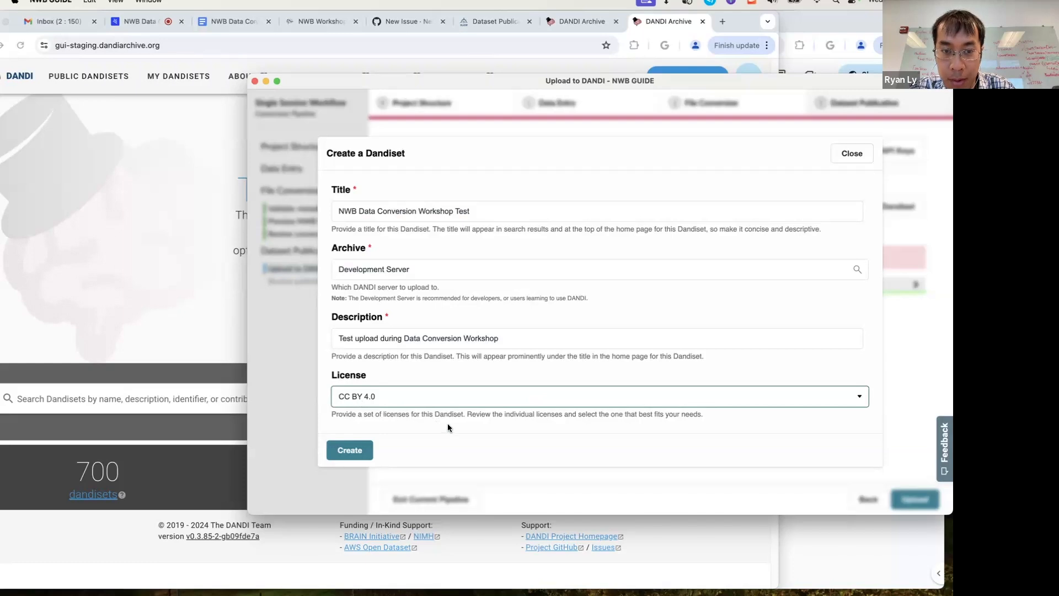
pyautogui.click(408, 421)
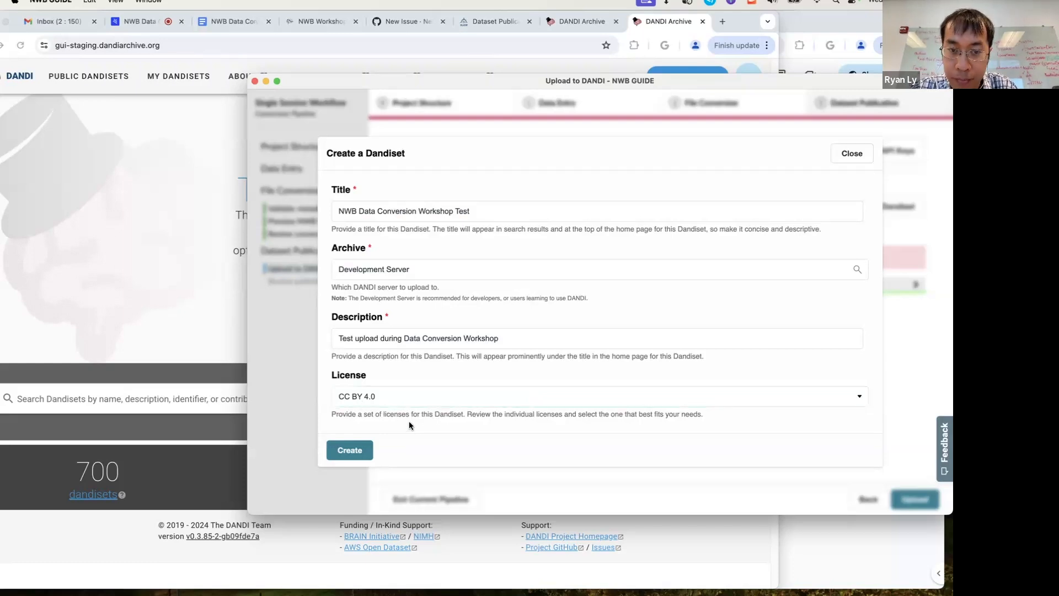
pyautogui.click(347, 451)
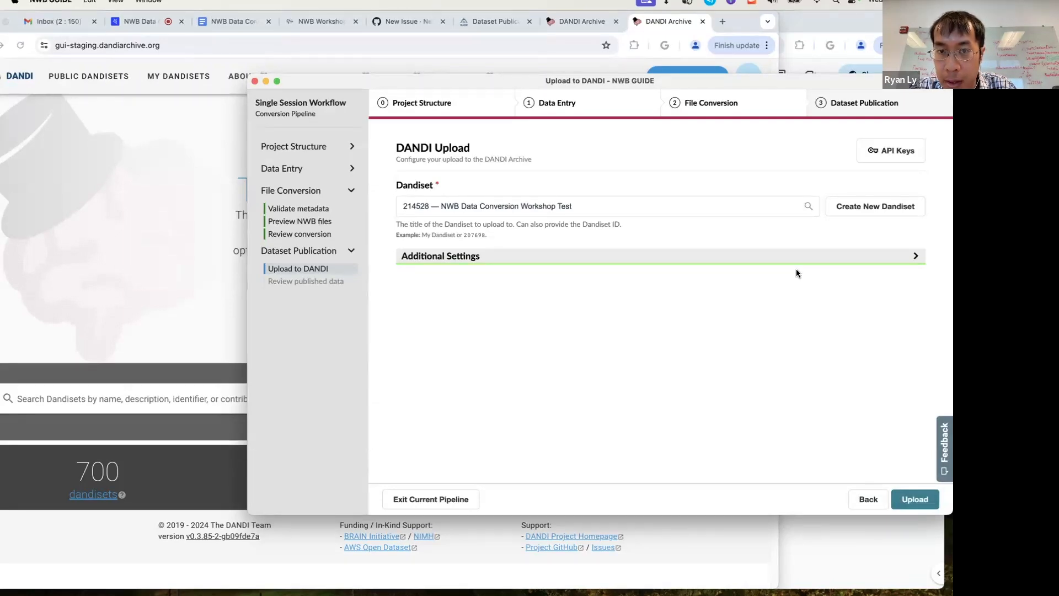
# Check the additional upload settings and upload the converted data to the NWB Data Conversion Workshop Test Dandiset
pyautogui.click(739, 260)
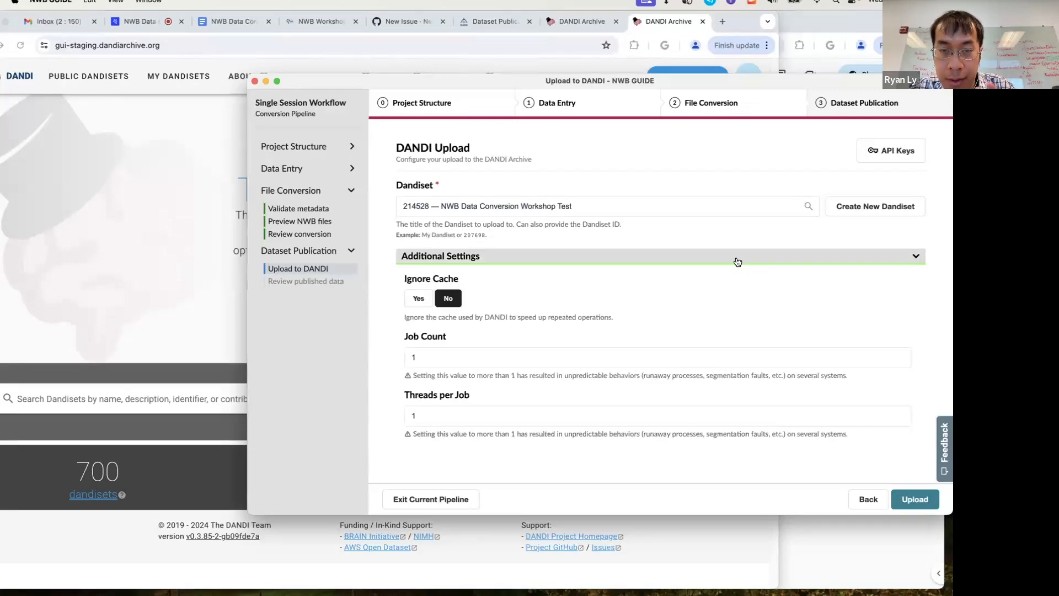
pyautogui.click(738, 262)
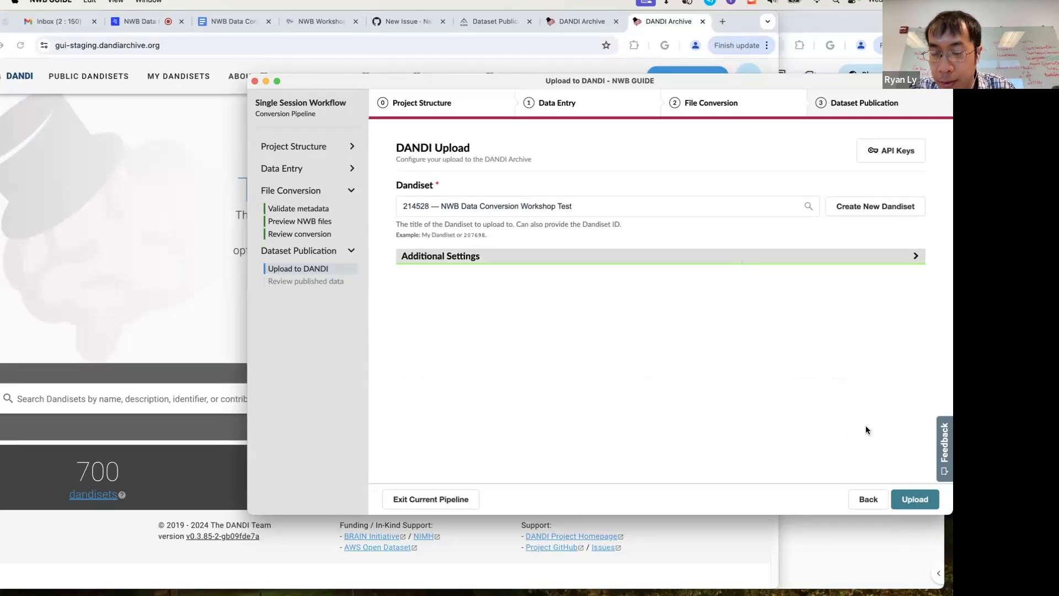
pyautogui.click(918, 500)
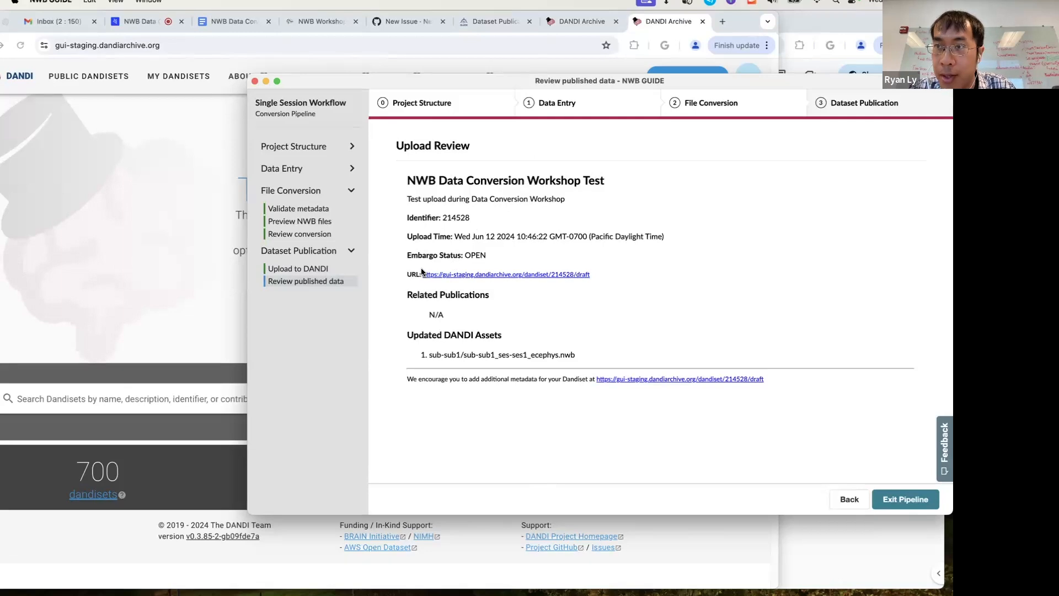
# Open the uploaded Dandiset's draft page from the upload review and examine its contact details
pyautogui.click(486, 276)
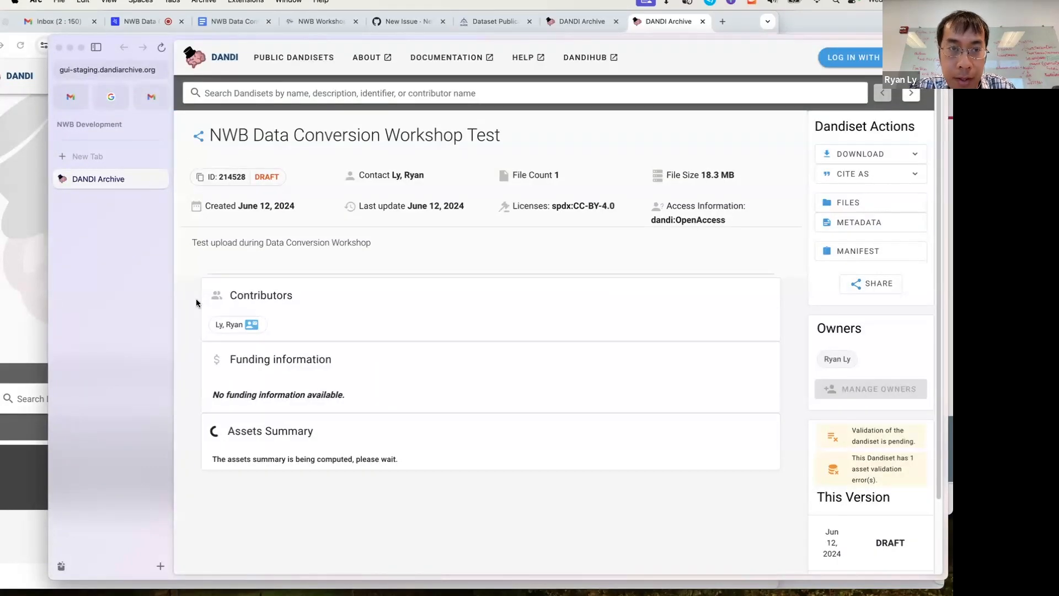
pyautogui.tripleClick(429, 174)
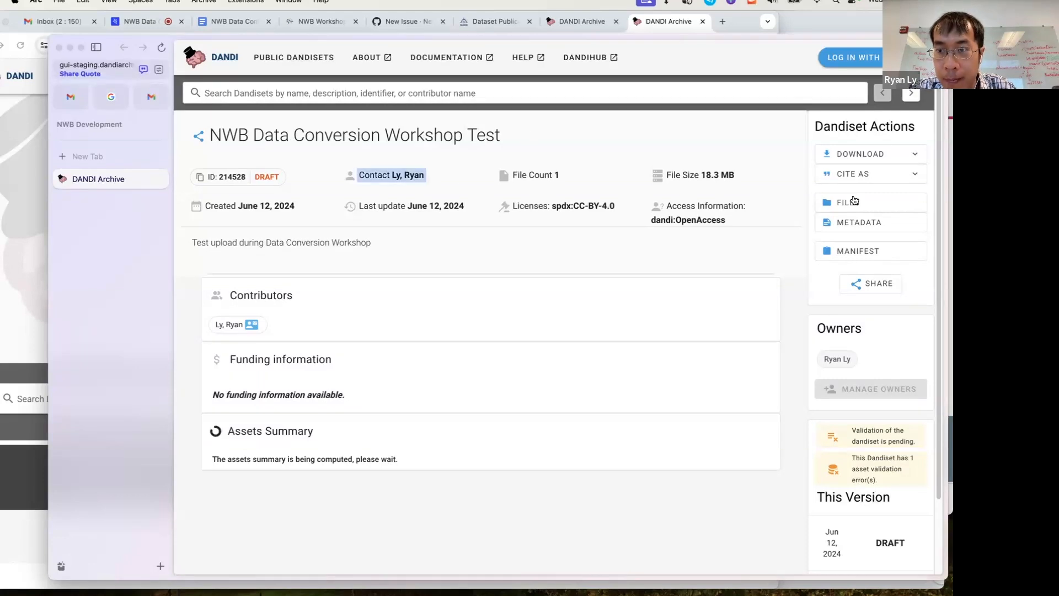
pyautogui.click(588, 177)
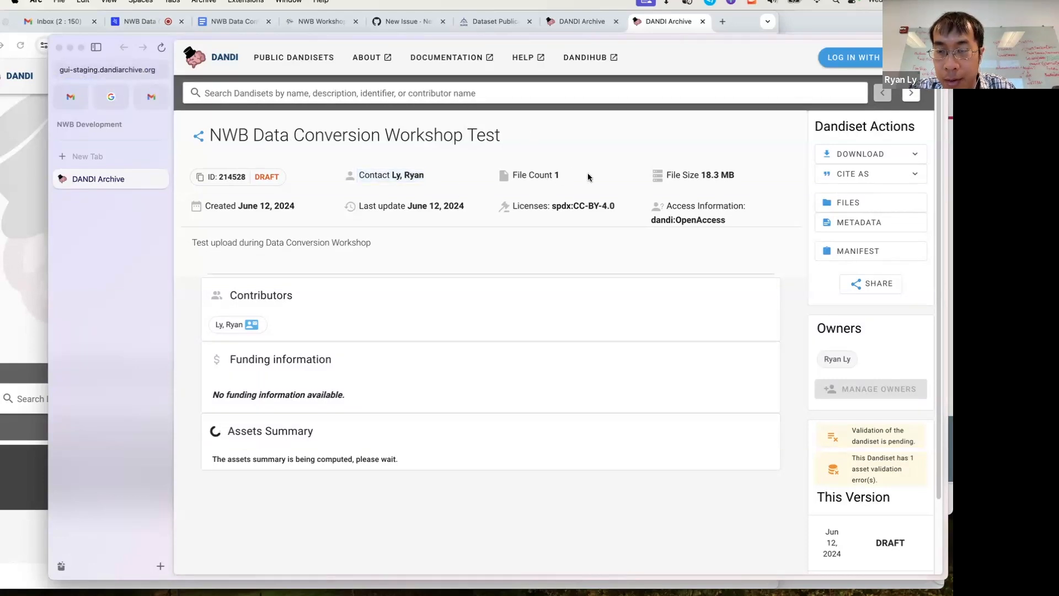
# Browse the Dandiset's files to the sub-sub1 folder and check which external services can open the NWB file
pyautogui.click(863, 202)
pyautogui.click(395, 139)
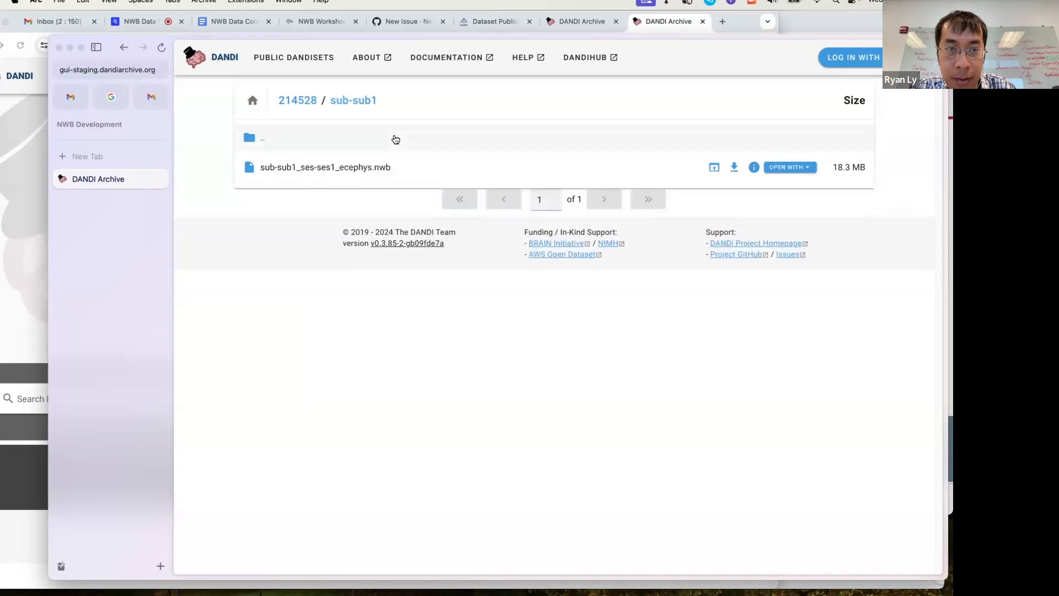
pyautogui.click(806, 172)
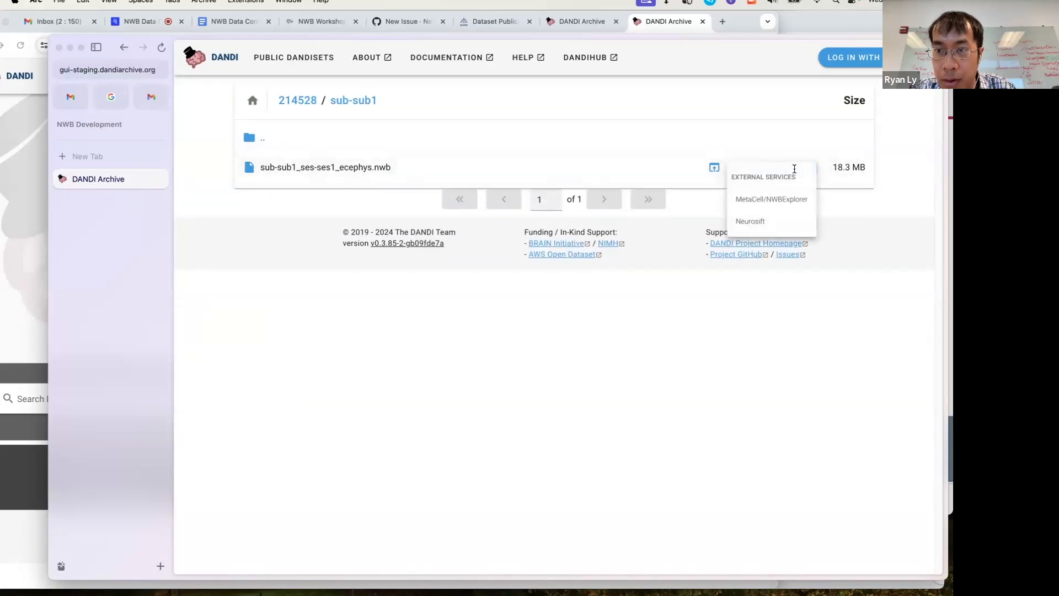
pyautogui.click(687, 323)
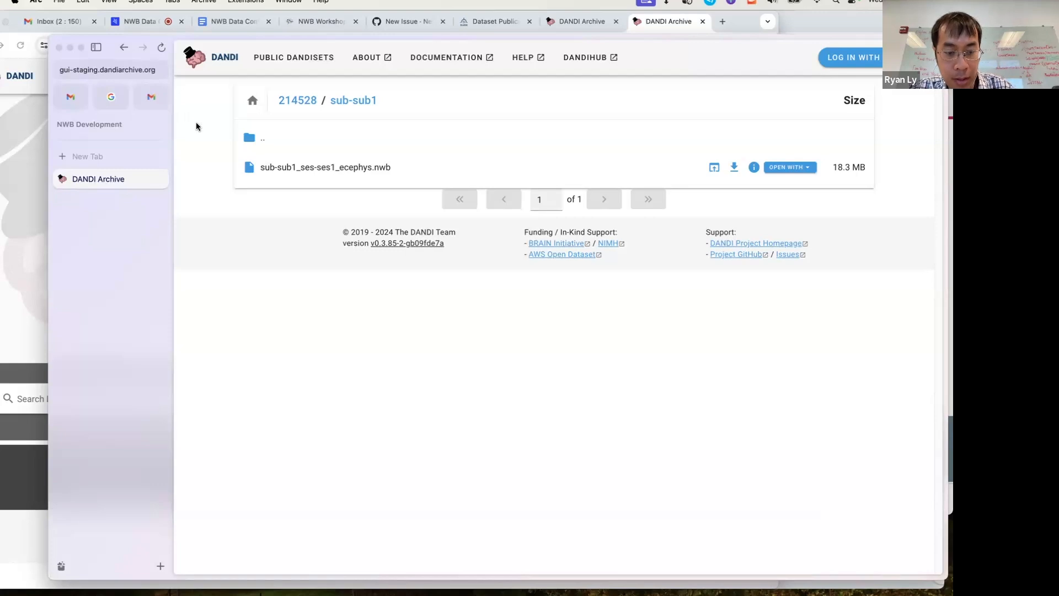
# Switch back to NWB GUIDE and exit the Single Session Workflow pipeline
pyautogui.press('super+Tab')
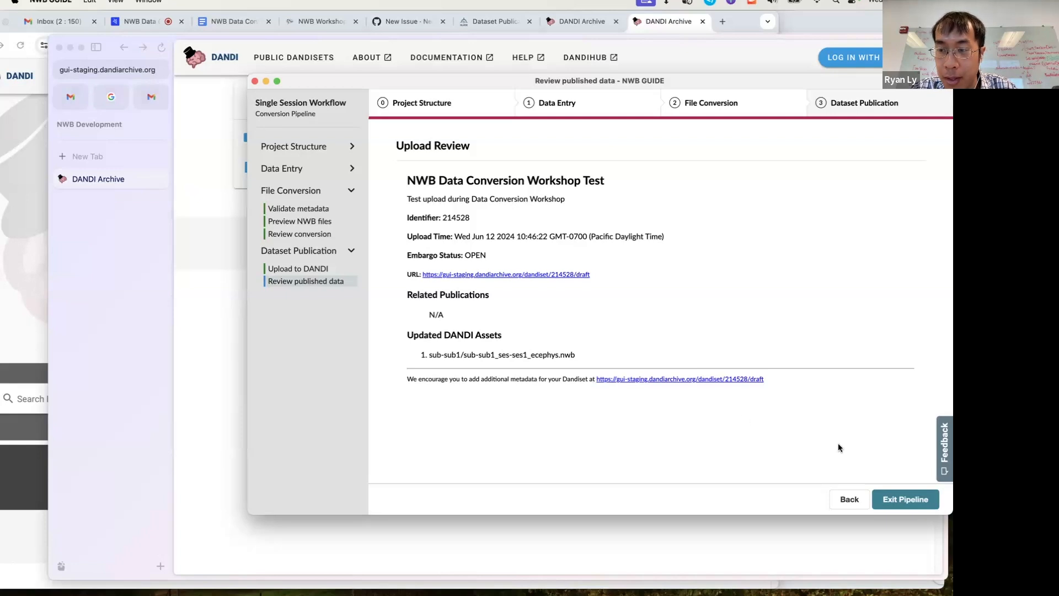
pyautogui.click(905, 500)
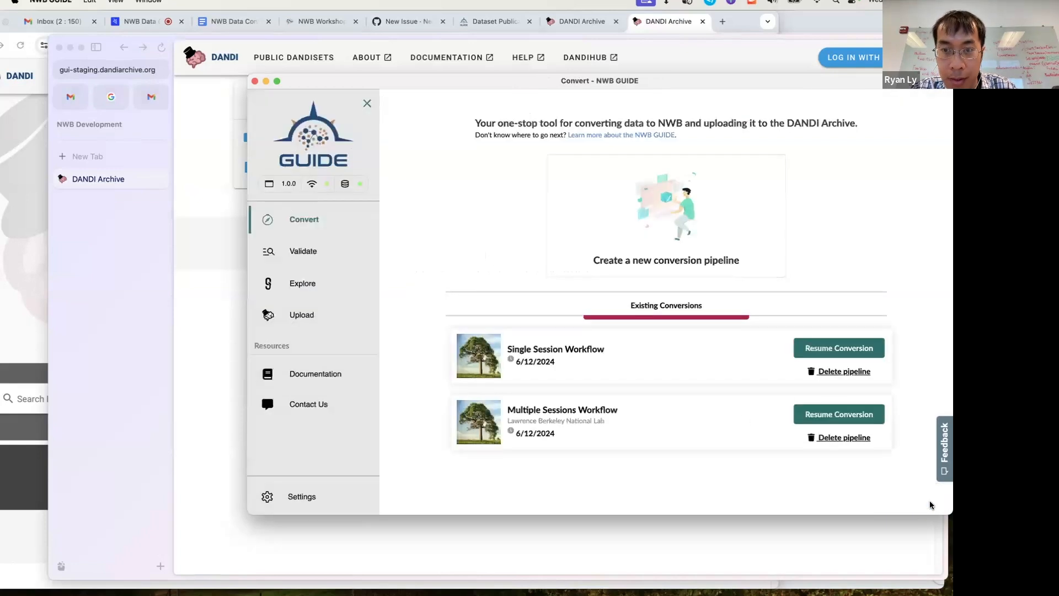